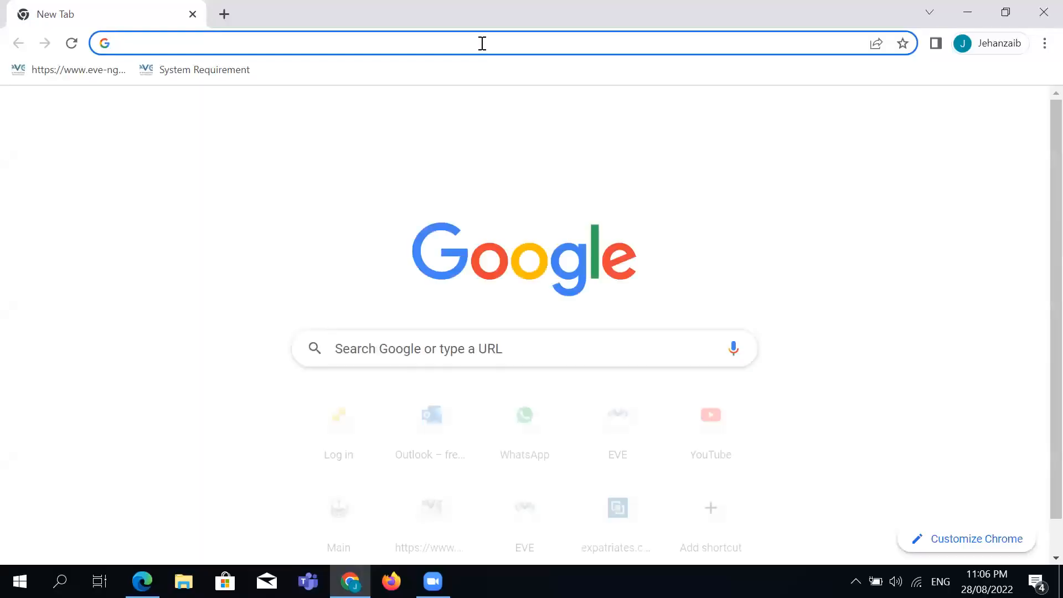
Open Chrome and load the ESXi host page at 192.168.0.150.
{"action": "left_click", "coordinate": [482, 43]}
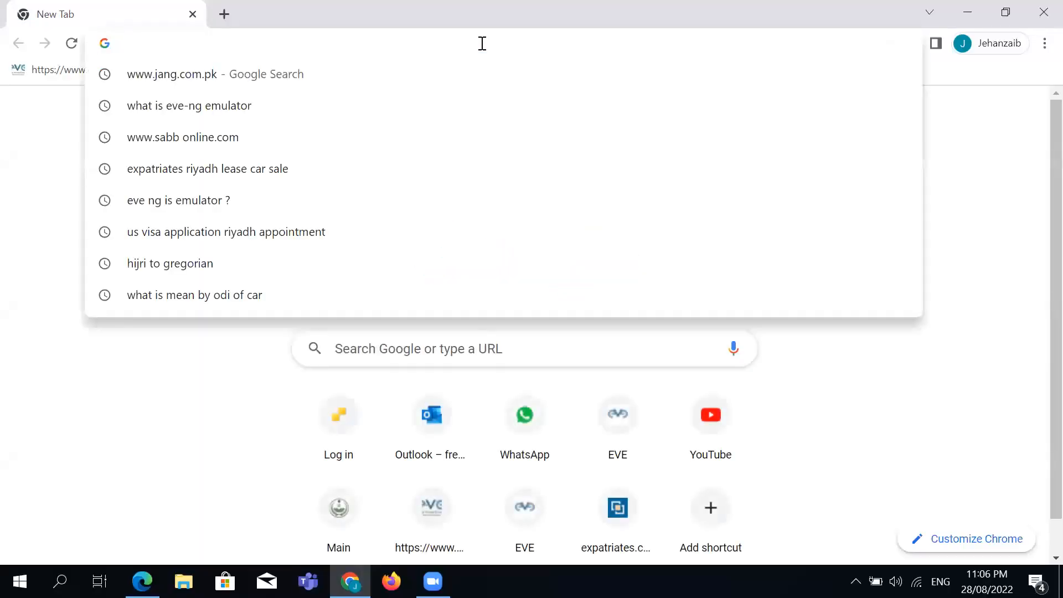
{"action": "type", "text": "1"}
{"action": "type", "text": "9o2"}
{"action": "key", "text": "BackSpace"}
{"action": "key", "text": "BackSpace"}
{"action": "type", "text": "2"}
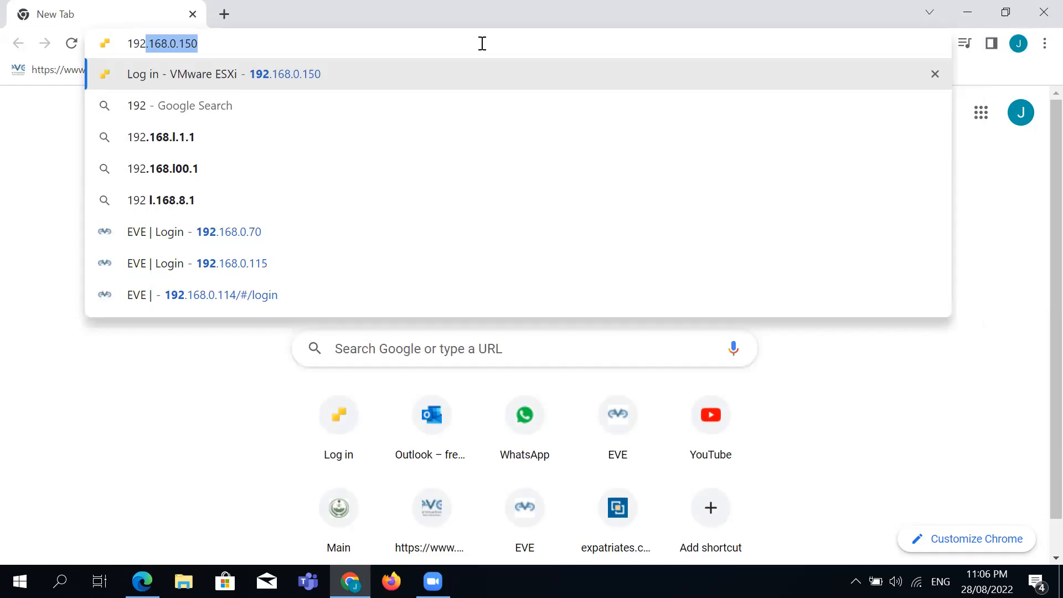
{"action": "key", "text": "Right"}
{"action": "key", "text": "Return"}
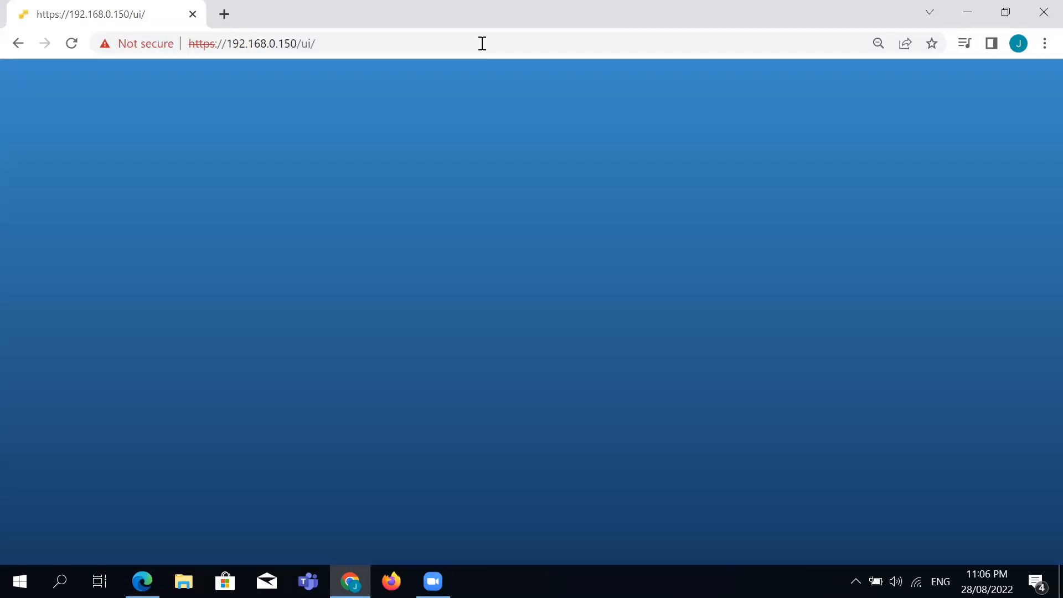
Log in to the ESXi Host Client as root with the account password, then list the virtual machines.
{"action": "left_click", "coordinate": [206, 316]}
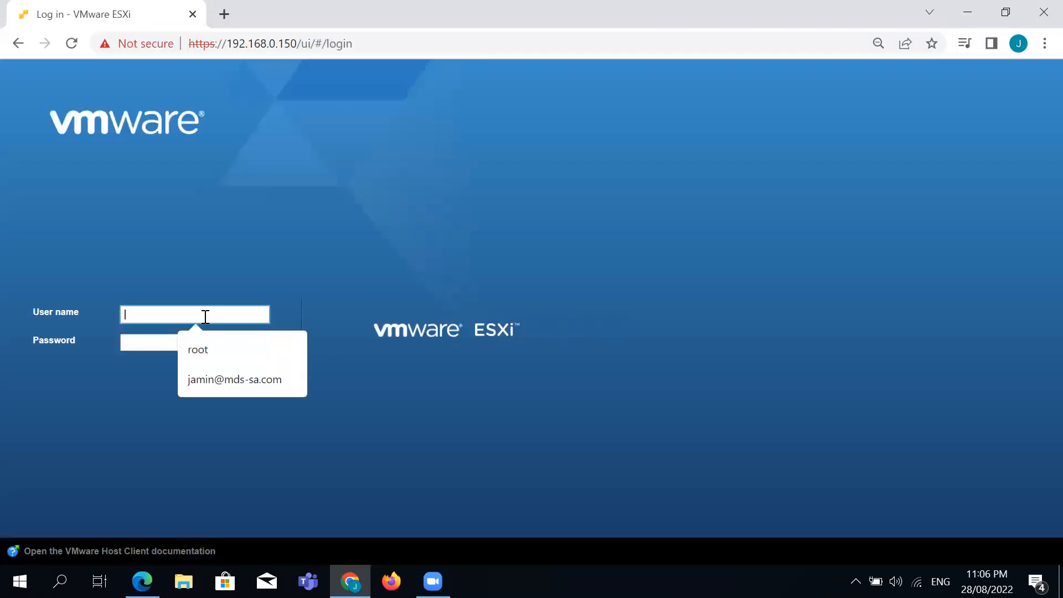
{"action": "type", "text": "root"}
{"action": "key", "text": "Tab"}
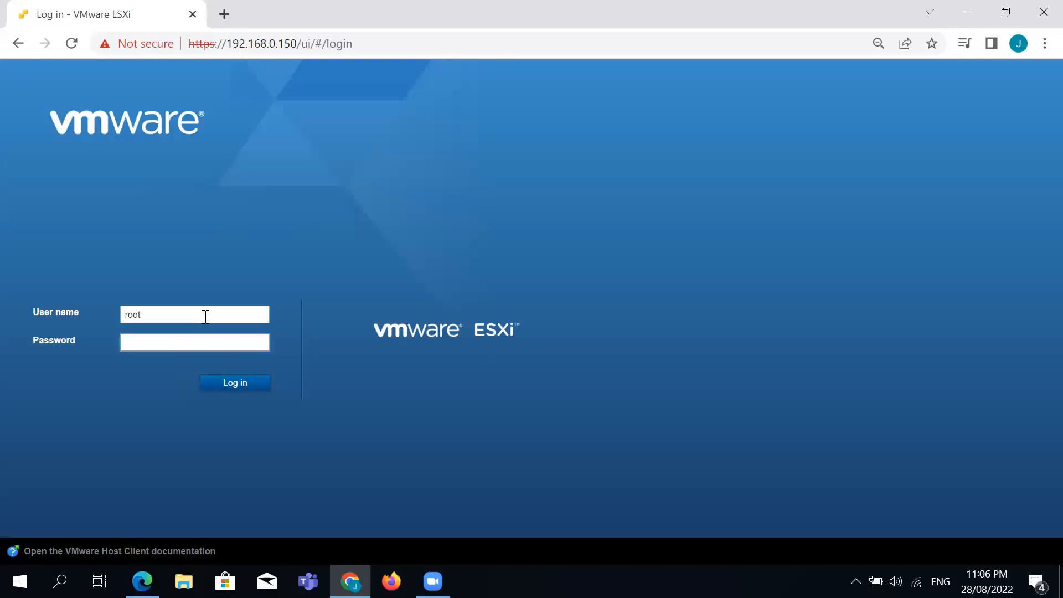
{"action": "key", "text": "shift+Tab"}
{"action": "type", "text": "root"}
{"action": "key", "text": "Tab"}
{"action": "key", "text": "shift+Tab"}
{"action": "type", "text": "root"}
{"action": "key", "text": "Tab"}
{"action": "type", "text": "********"}
{"action": "key", "text": "Return"}
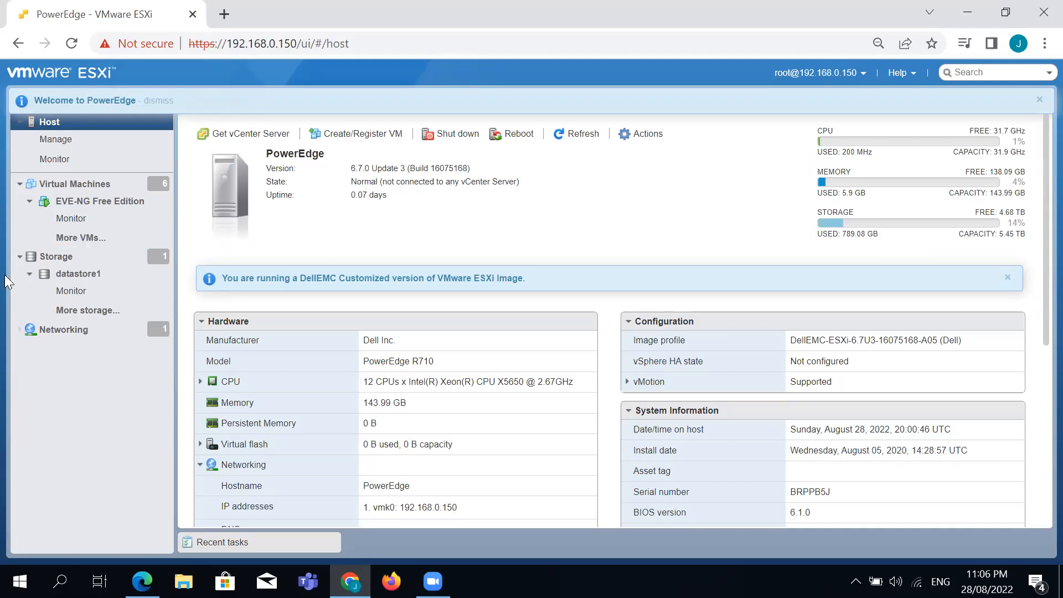
{"action": "left_click", "coordinate": [118, 186]}
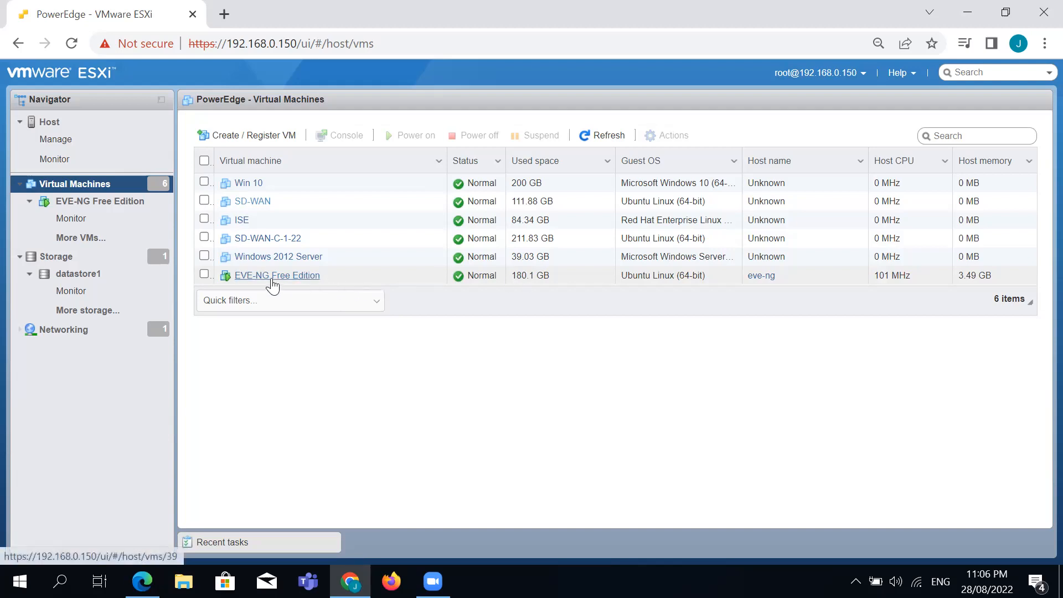
Open the EVE-NG Free Edition VM, review and save its settings, and launch its console.
{"action": "left_click", "coordinate": [272, 280]}
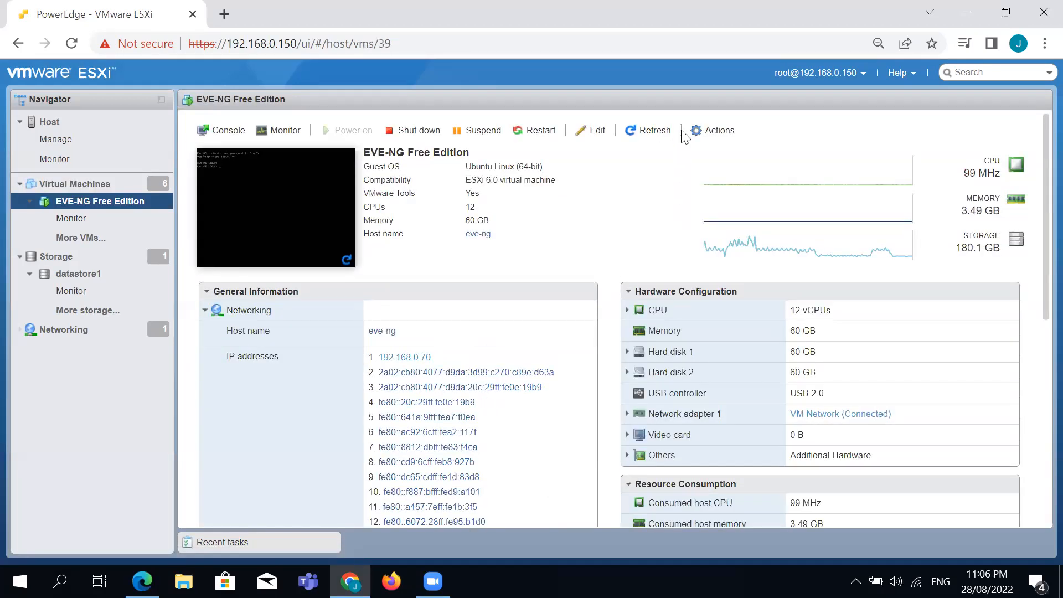
{"action": "left_click", "coordinate": [716, 136]}
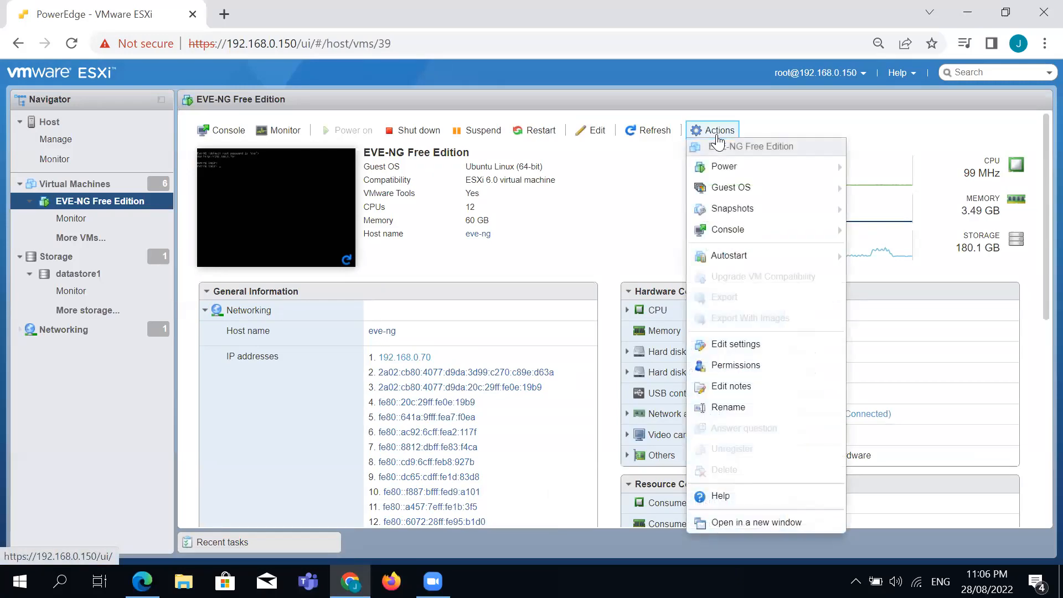
{"action": "left_click", "coordinate": [736, 349]}
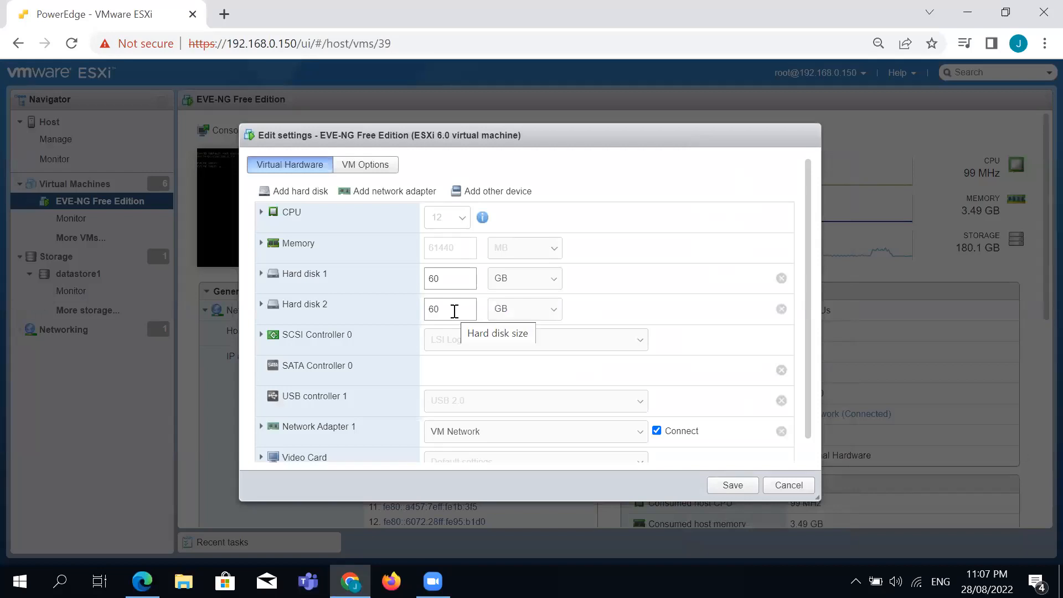
{"action": "left_click", "coordinate": [744, 485]}
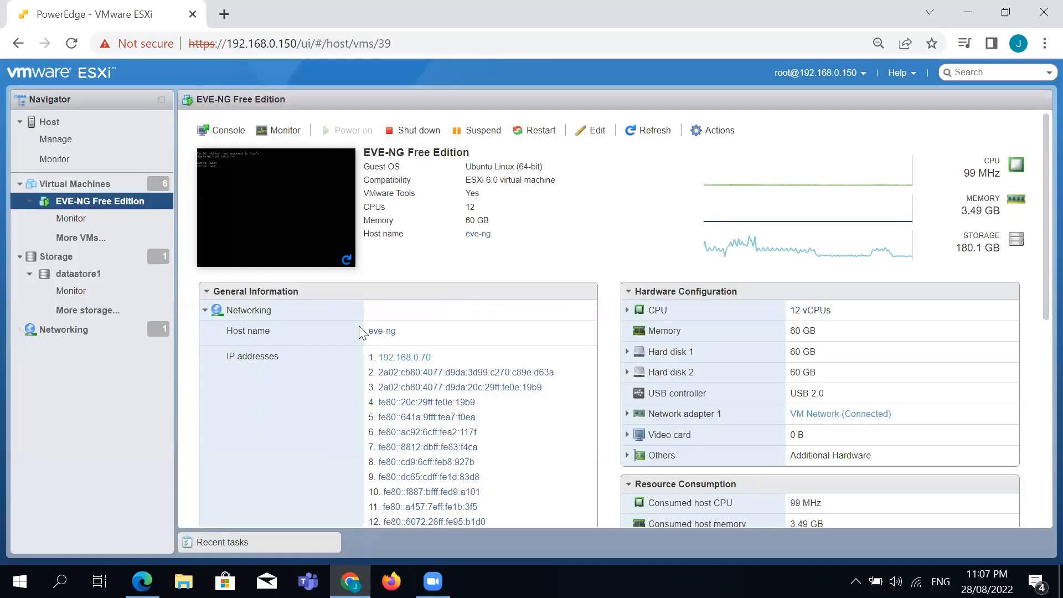
{"action": "left_click", "coordinate": [286, 224]}
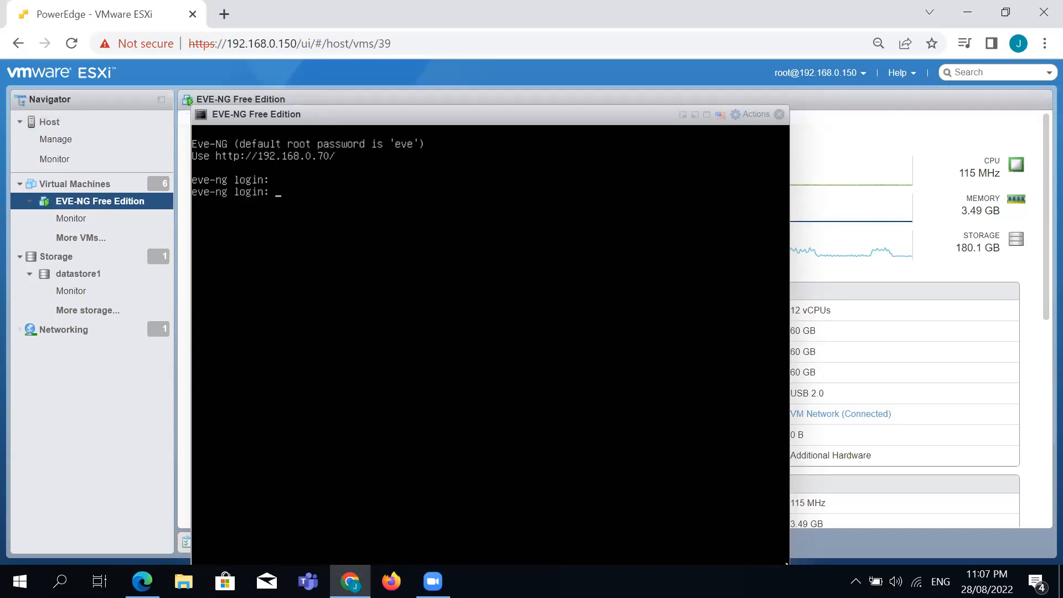
{"action": "left_click", "coordinate": [231, 17]}
Load the EVE-NG web interface at 192.168.0.70 and sign in with the saved login.
{"action": "type", "text": "19"}
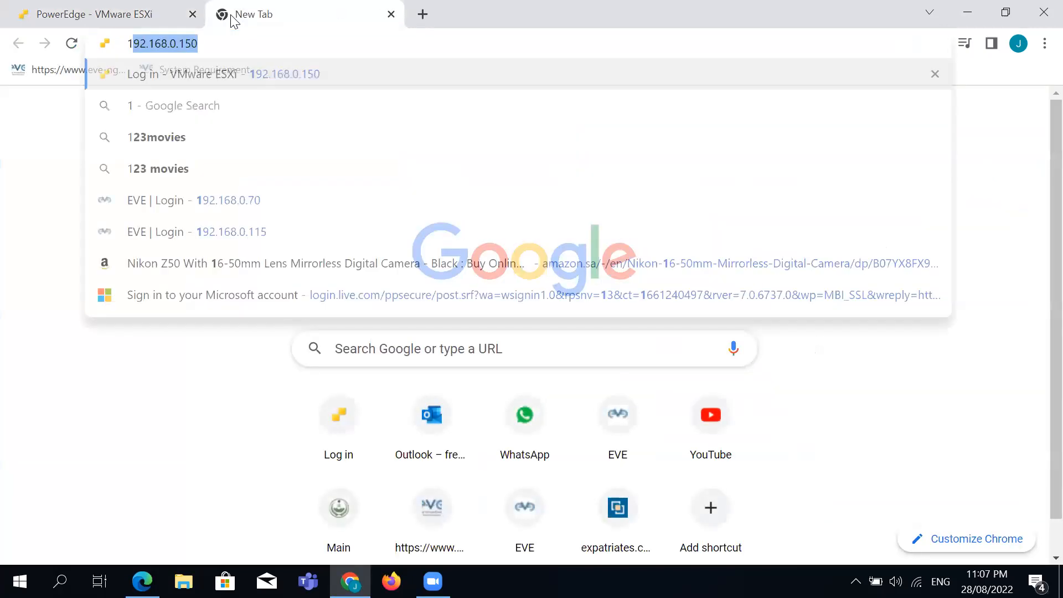
{"action": "type", "text": "2.168.0.150"}
{"action": "key", "text": "BackSpace"}
{"action": "key", "text": "BackSpace"}
{"action": "key", "text": "BackSpace"}
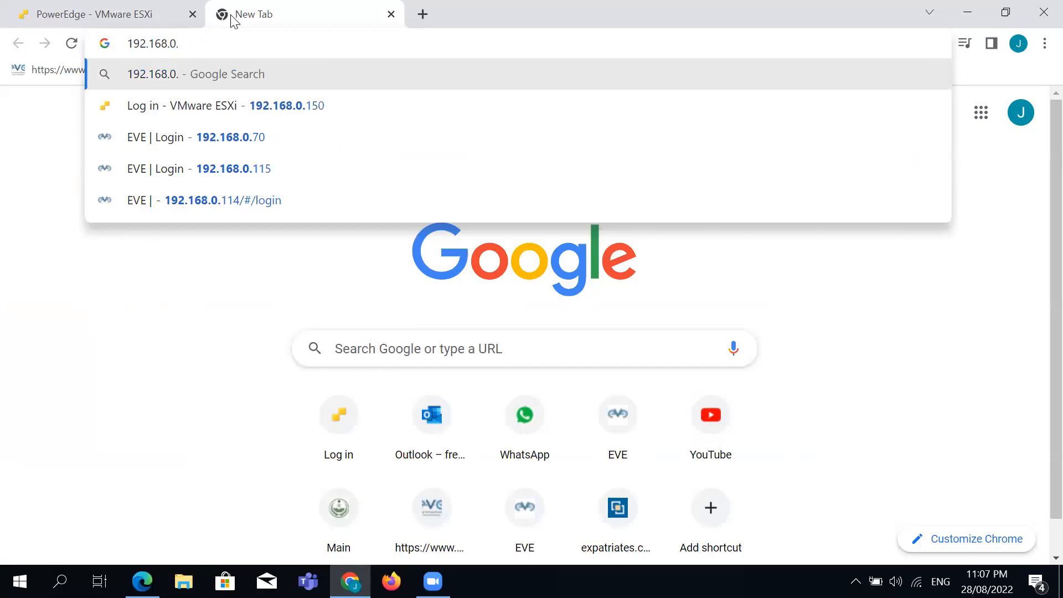
{"action": "type", "text": "70"}
{"action": "key", "text": "Return"}
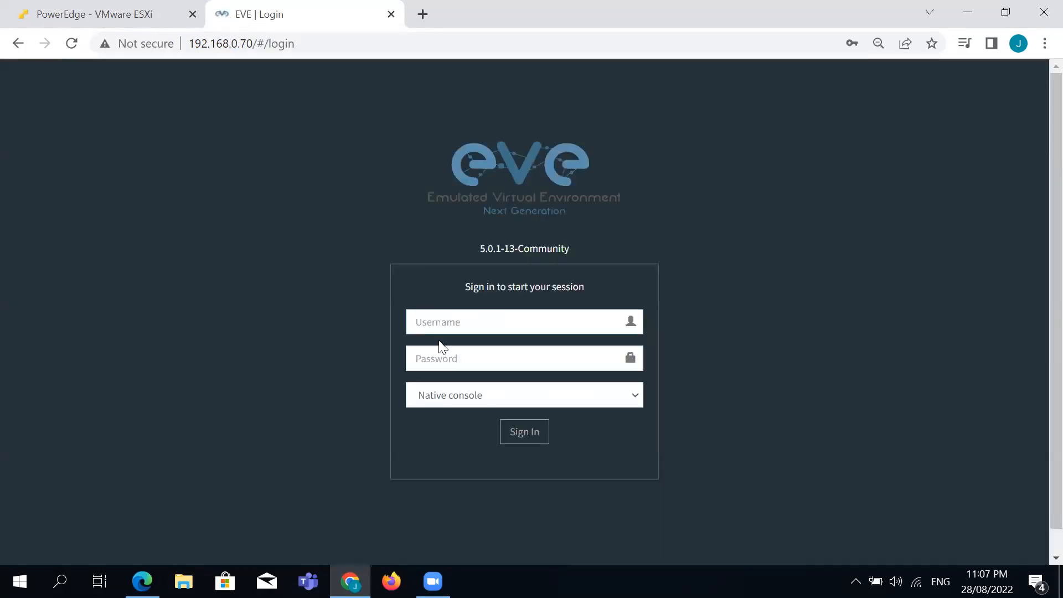
{"action": "left_click", "coordinate": [483, 327]}
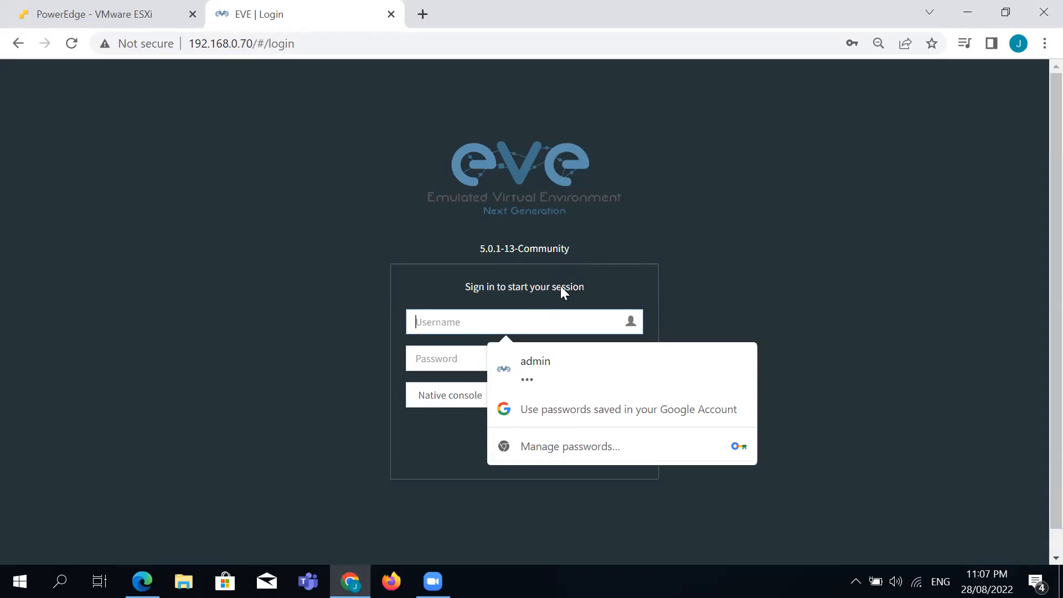
{"action": "left_click", "coordinate": [533, 361]}
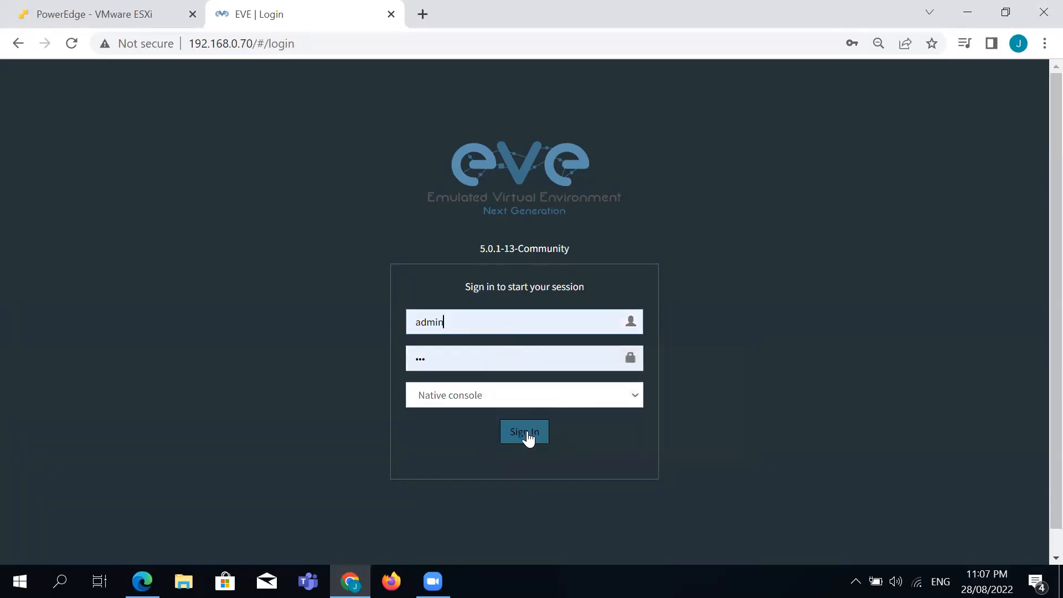
{"action": "left_click", "coordinate": [526, 435]}
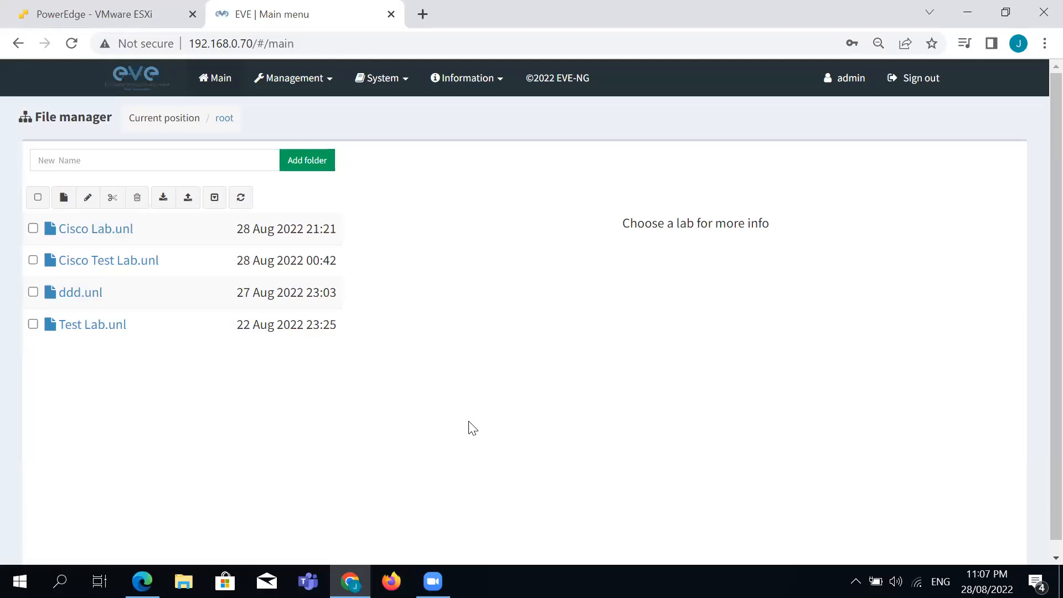
Create and save the lab 'Cisco Lab for Pratcise' with a router-and-firewall description and a Practise task.
{"action": "left_click", "coordinate": [64, 200]}
{"action": "left_click", "coordinate": [219, 187]}
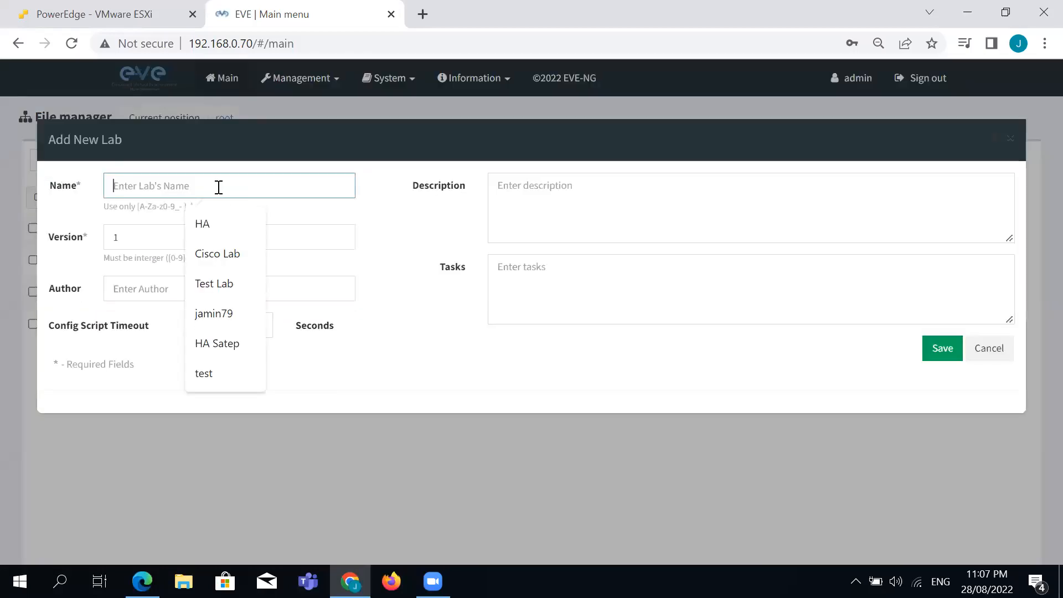
{"action": "type", "text": "Cis"}
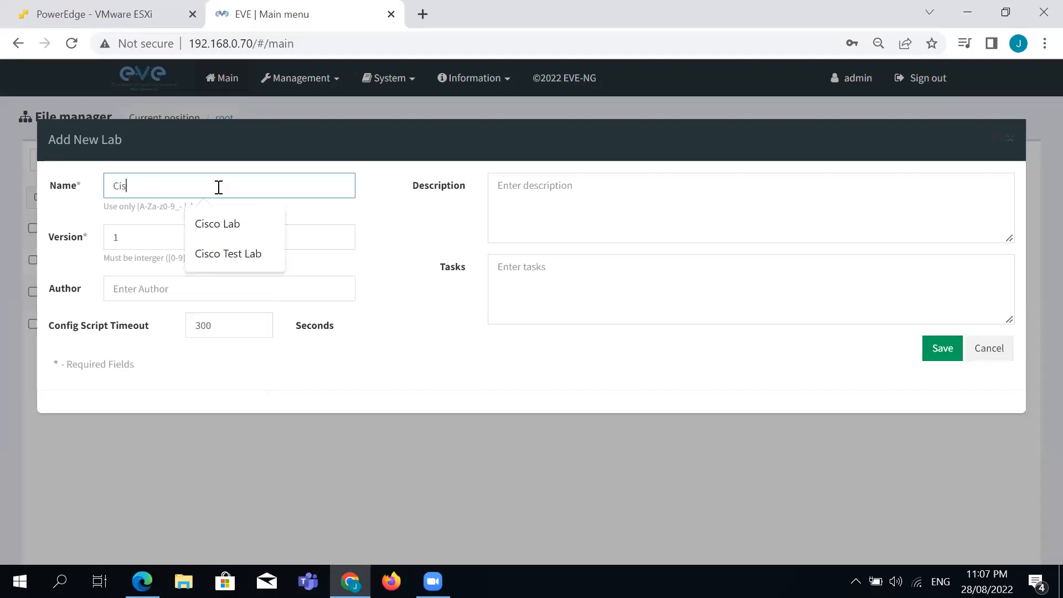
{"action": "type", "text": "co Lab for P"}
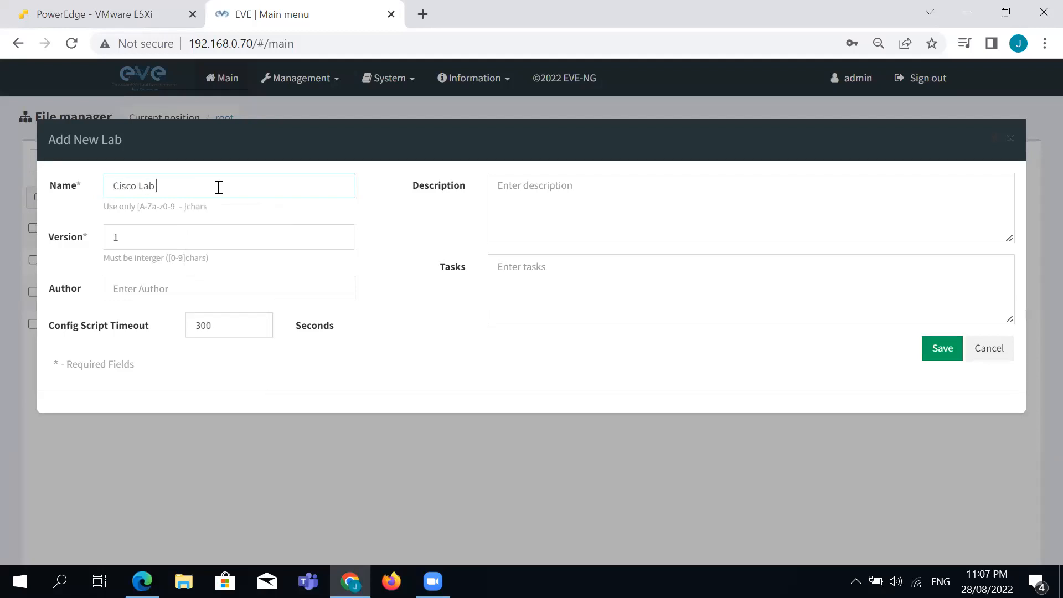
{"action": "type", "text": "atcise"}
{"action": "left_click", "coordinate": [631, 231]}
{"action": "left_click", "coordinate": [131, 289]}
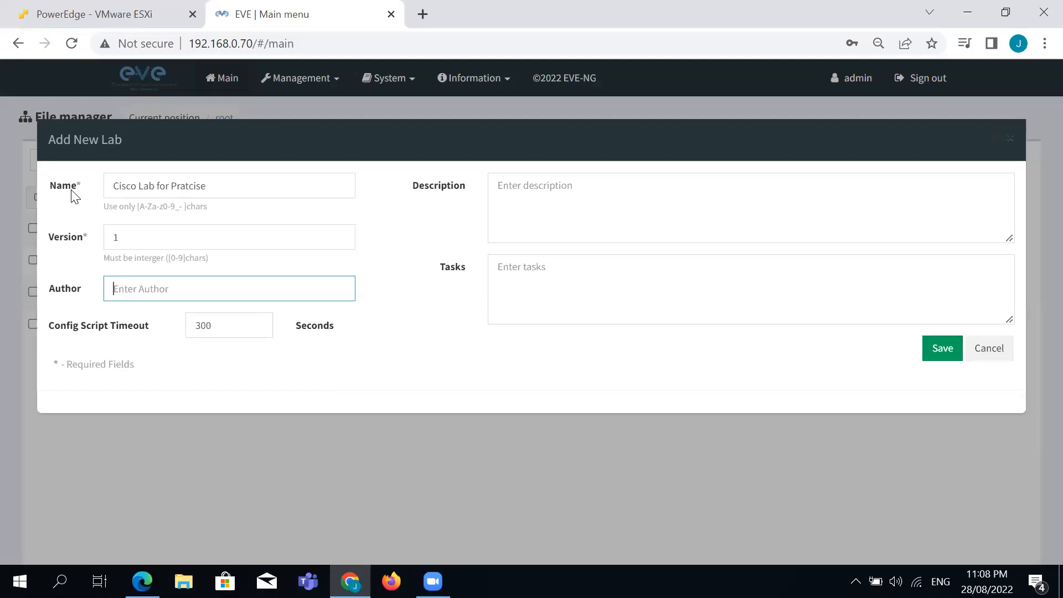
{"action": "left_click", "coordinate": [598, 202]}
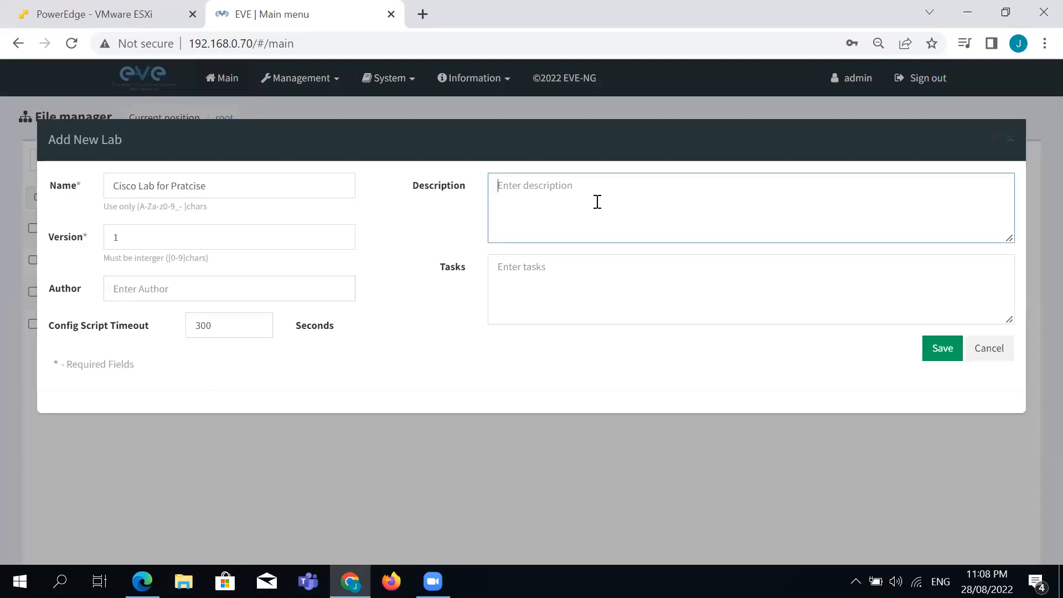
{"action": "type", "text": "Cisco Lab with Router and Firewall"}
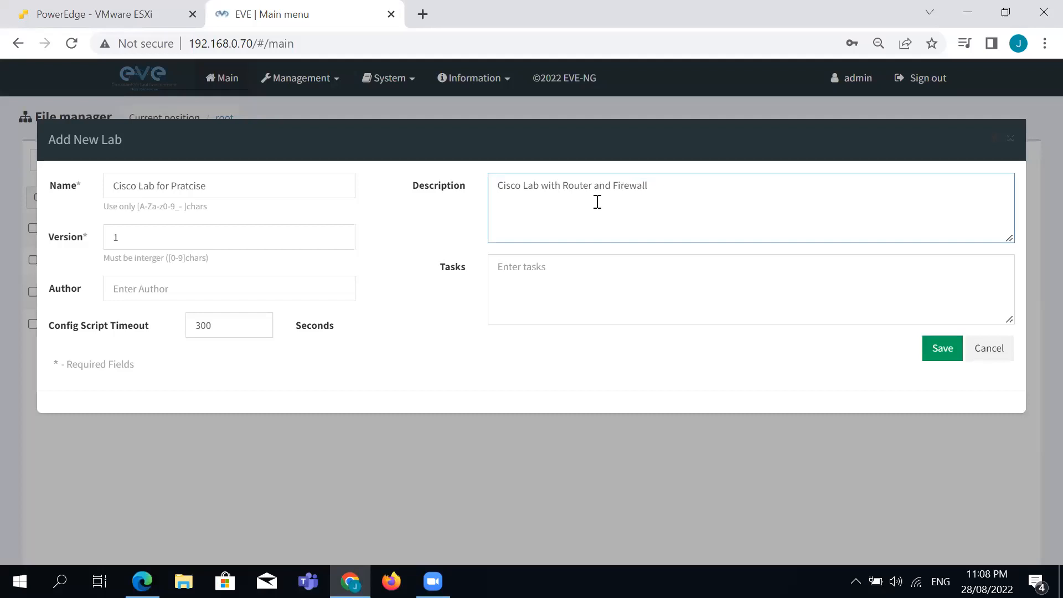
{"action": "left_click", "coordinate": [576, 280]}
{"action": "type", "text": "Pr"}
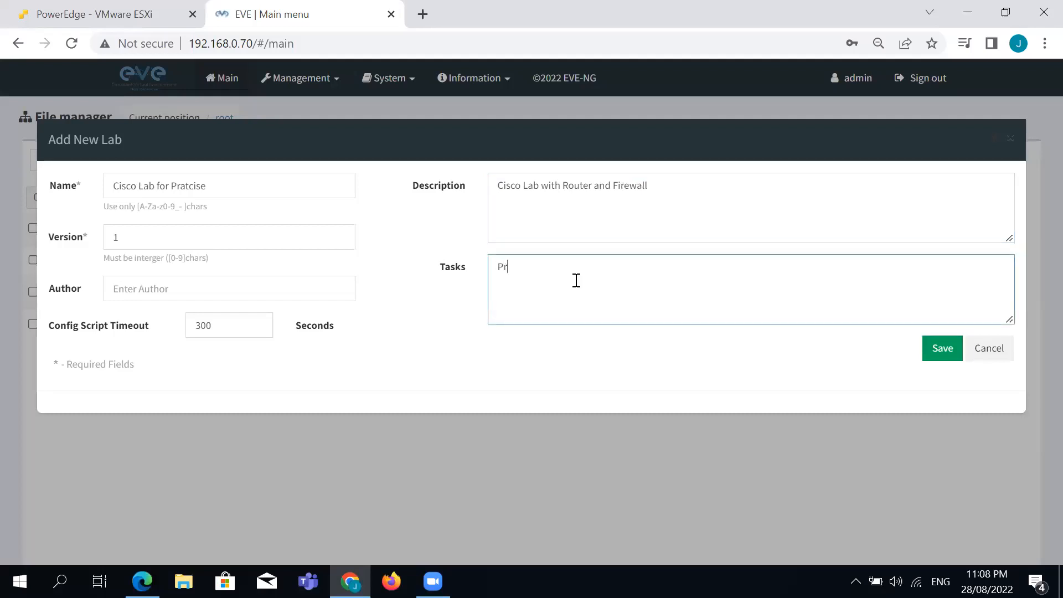
{"action": "type", "text": "ati"}
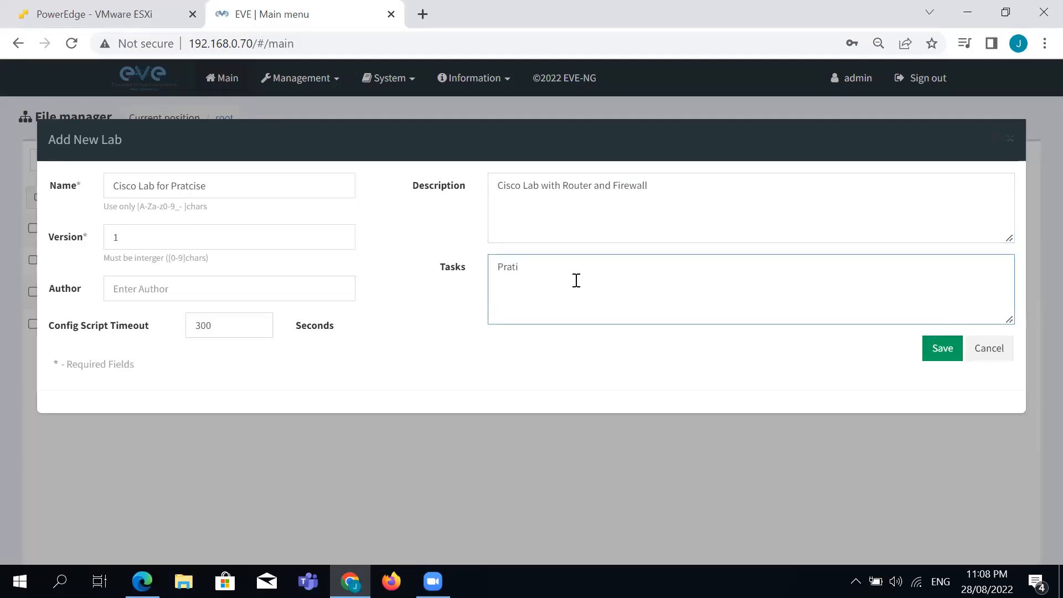
{"action": "key", "text": "BackSpace"}
{"action": "key", "text": "BackSpace"}
{"action": "type", "text": "ctise"}
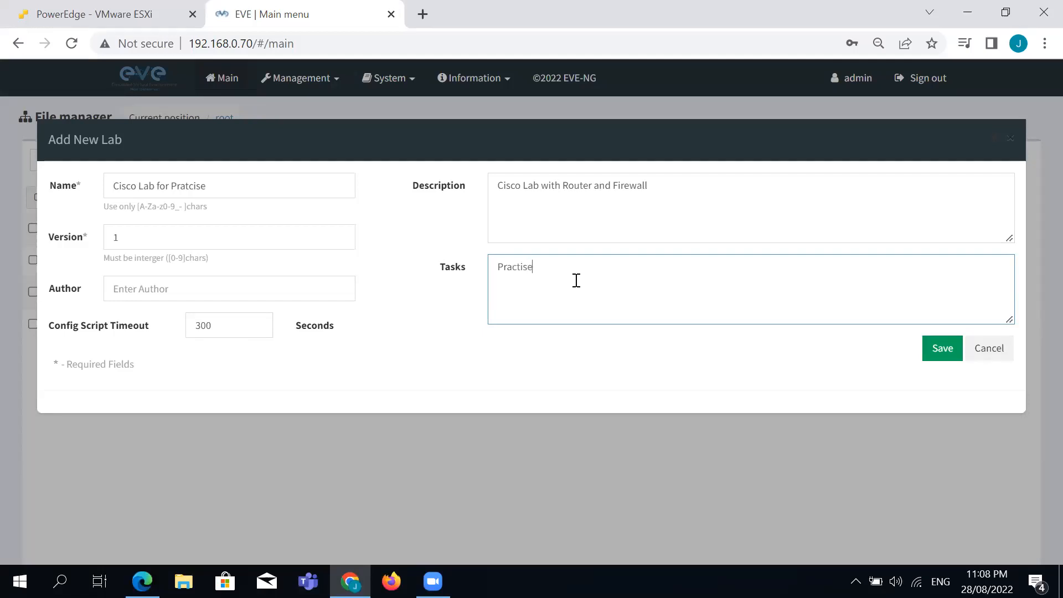
{"action": "left_click", "coordinate": [941, 349]}
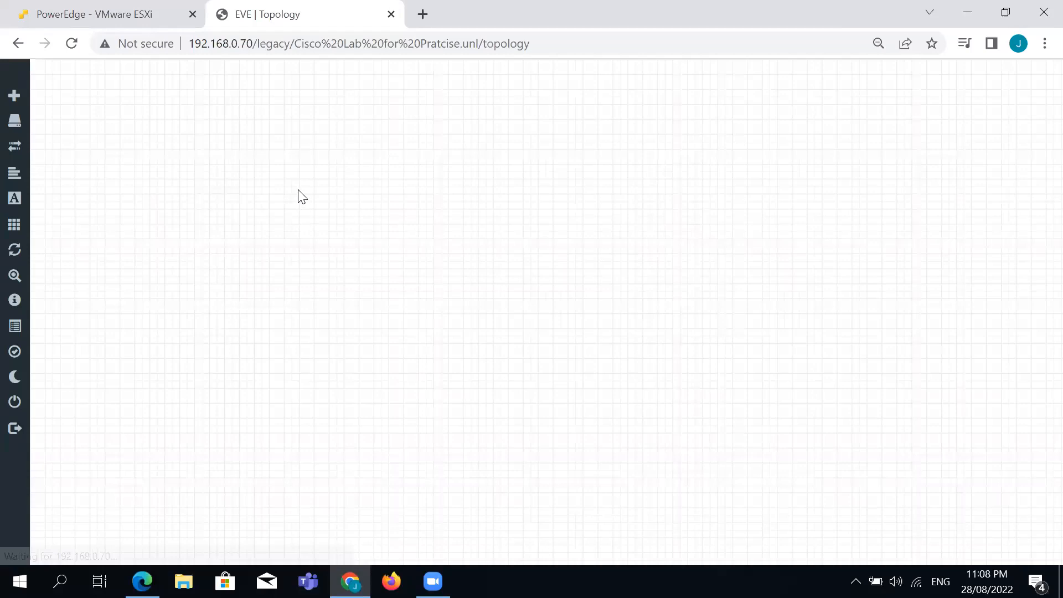
Bring up the Add a new object menu on the empty topology canvas.
{"action": "right_click", "coordinate": [276, 151]}
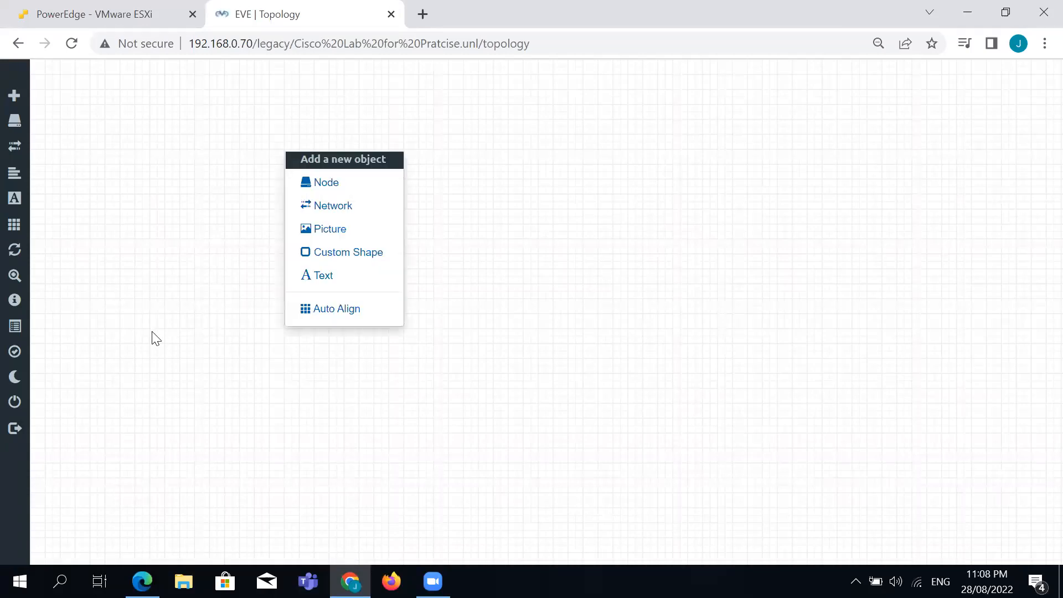
{"action": "left_click", "coordinate": [155, 310]}
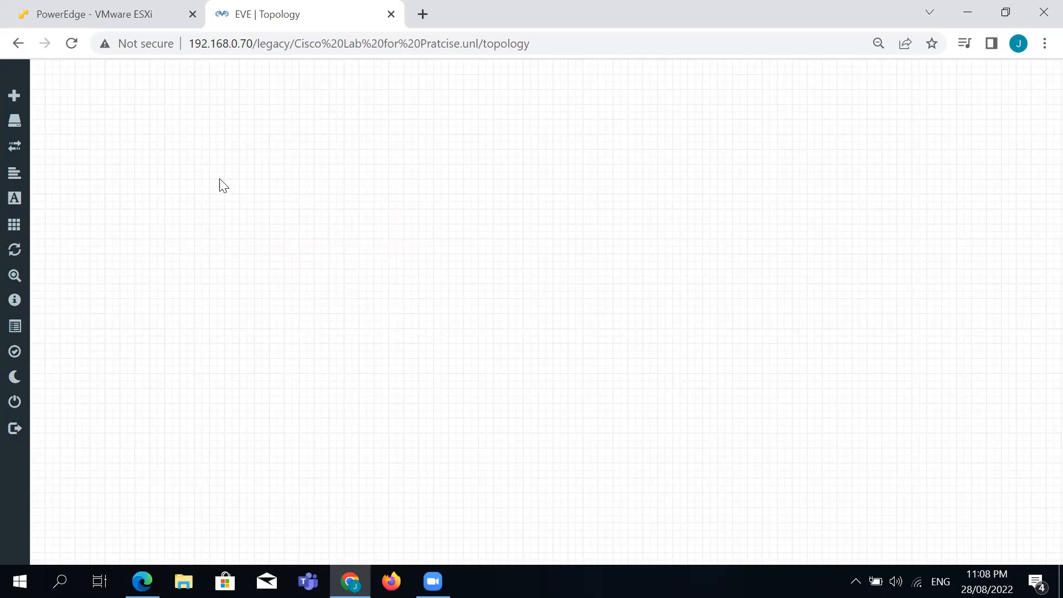
{"action": "right_click", "coordinate": [354, 177]}
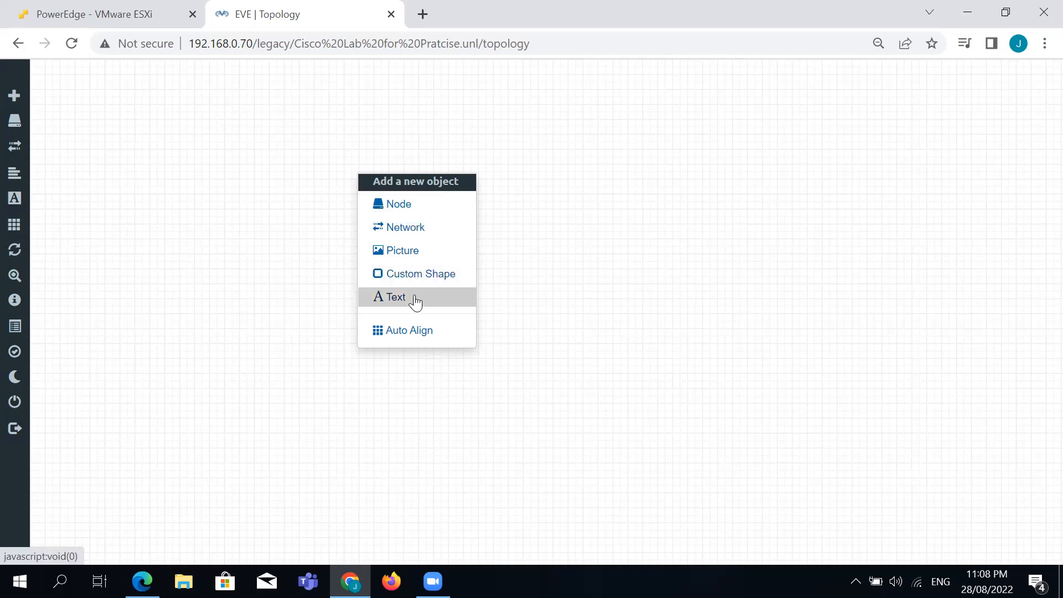
Open the Add a New Node form and choose the Cisco vIOS Router template.
{"action": "left_click", "coordinate": [402, 204]}
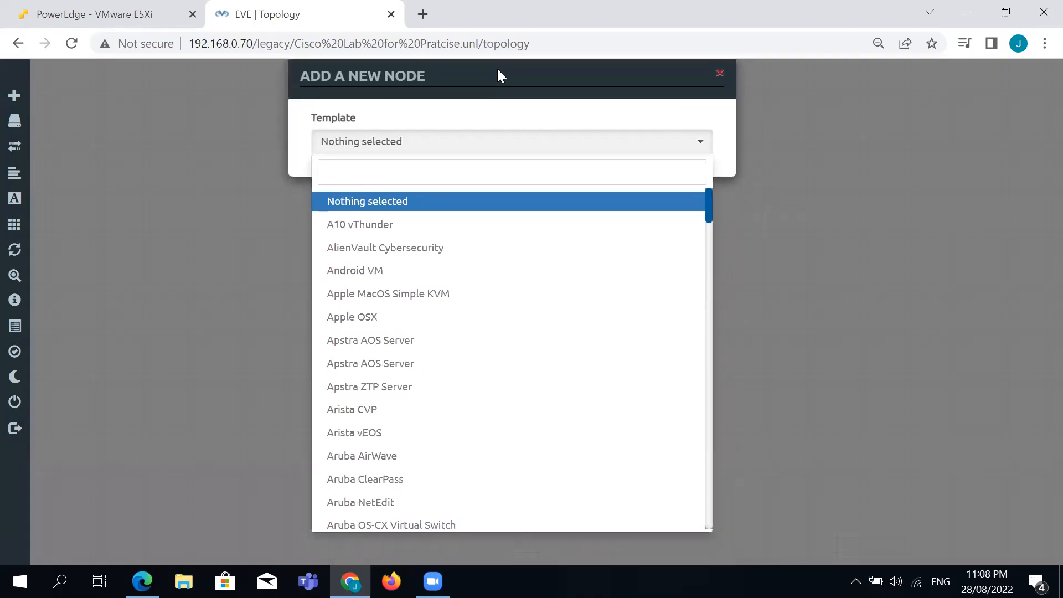
{"action": "left_click", "coordinate": [420, 163]}
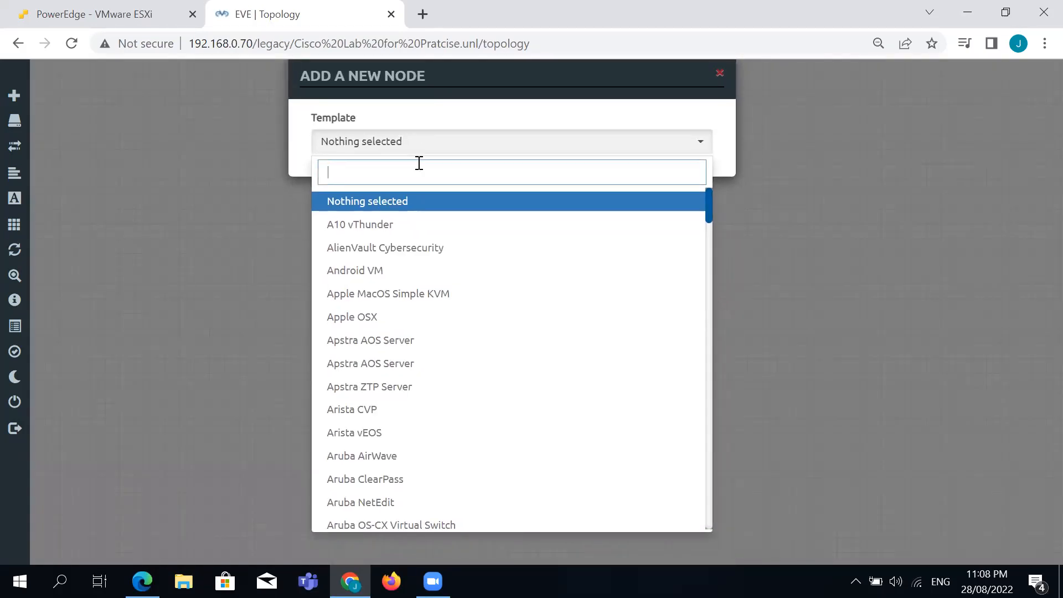
{"action": "mouse_move", "coordinate": [710, 212]}
{"action": "left_mouse_down"}
{"action": "mouse_move", "coordinate": [712, 226]}
{"action": "mouse_move", "coordinate": [711, 210]}
{"action": "left_mouse_up"}
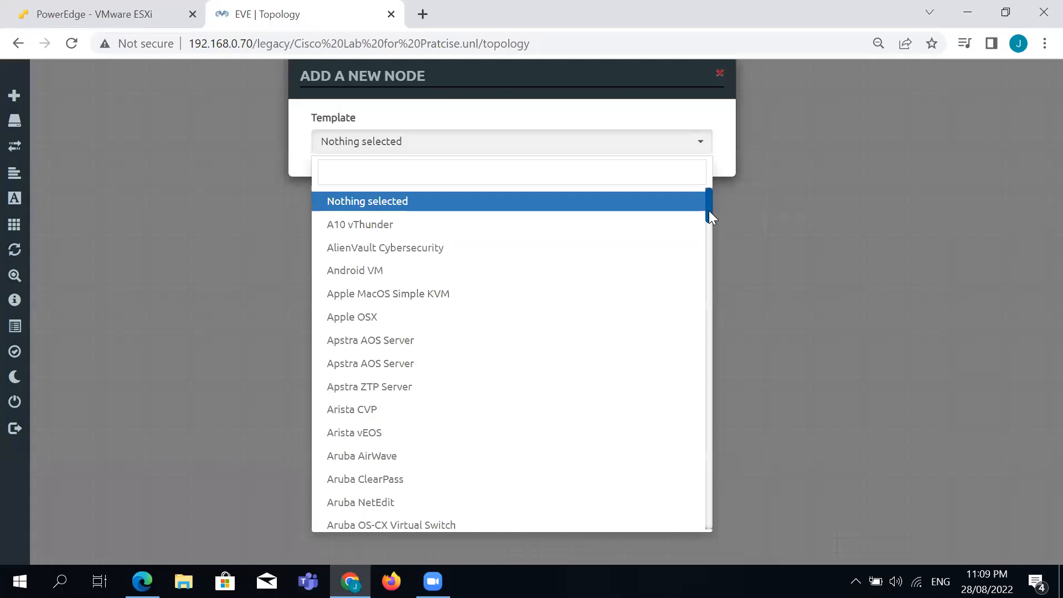
{"action": "left_click_drag", "start_coordinate": [709, 211], "coordinate": [703, 260]}
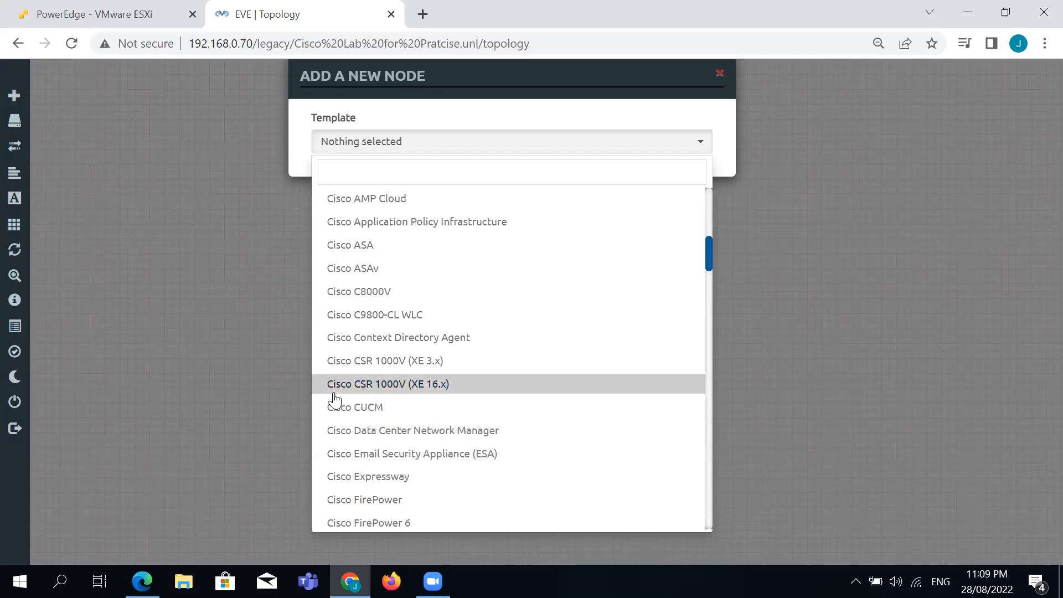
{"action": "left_click_drag", "start_coordinate": [370, 391], "coordinate": [447, 382]}
{"action": "left_click_drag", "start_coordinate": [710, 254], "coordinate": [705, 319]}
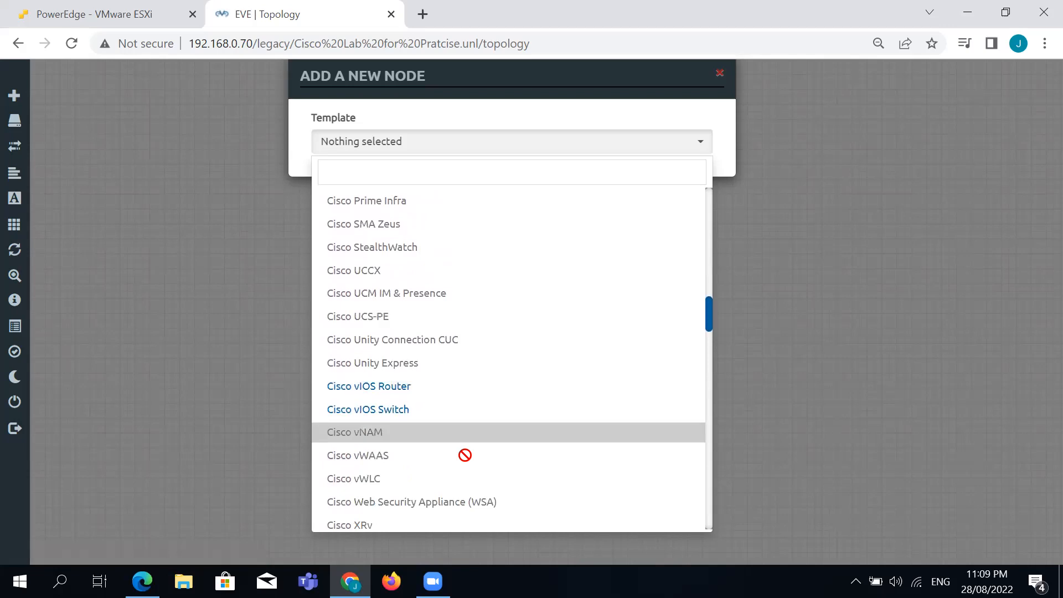
{"action": "left_click", "coordinate": [384, 387]}
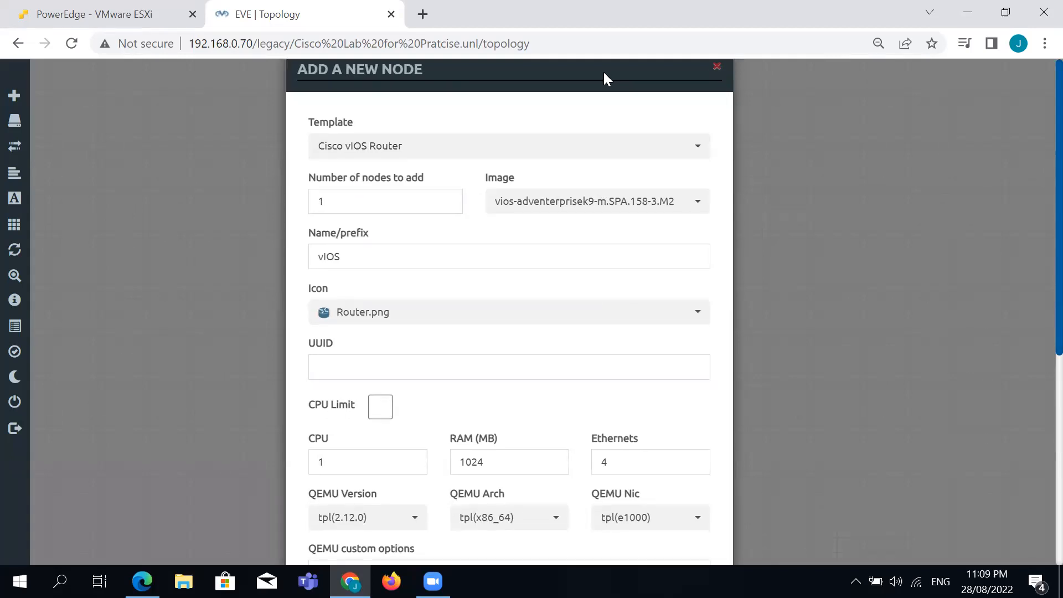
{"action": "left_click", "coordinate": [694, 205]}
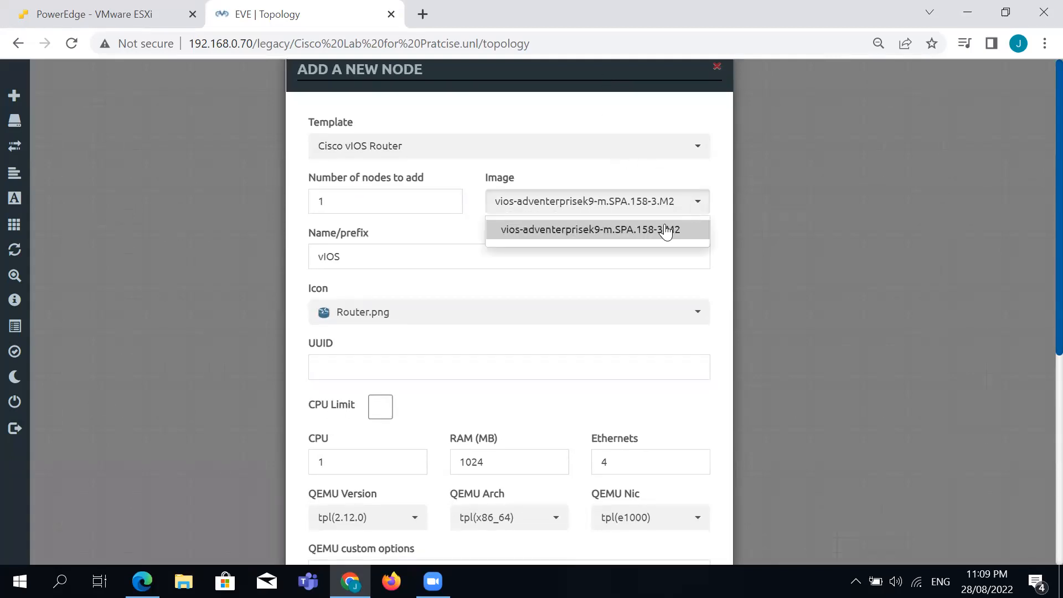
Save one vIOS router with the vios-adventerprisek9 image and move it toward the top-left.
{"action": "left_click", "coordinate": [455, 242]}
{"action": "left_click", "coordinate": [318, 203]}
{"action": "type", "text": "1"}
{"action": "scroll", "coordinate": [535, 343], "scroll_direction": "down", "scroll_amount": 2}
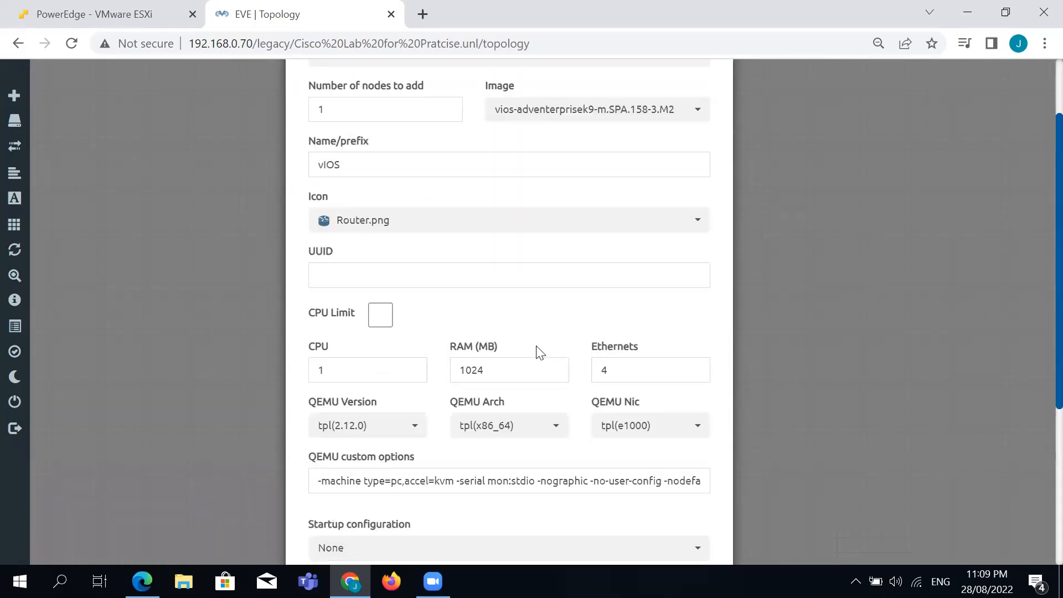
{"action": "scroll", "coordinate": [540, 352], "scroll_direction": "down", "scroll_amount": 1}
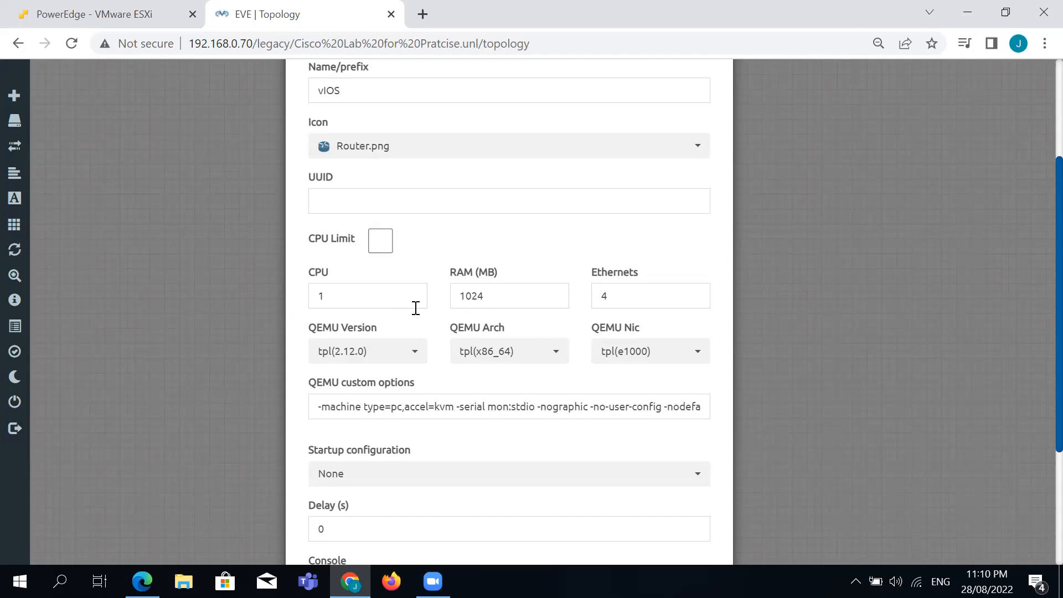
{"action": "left_click", "coordinate": [621, 293]}
{"action": "scroll", "coordinate": [560, 402], "scroll_direction": "down", "scroll_amount": 3}
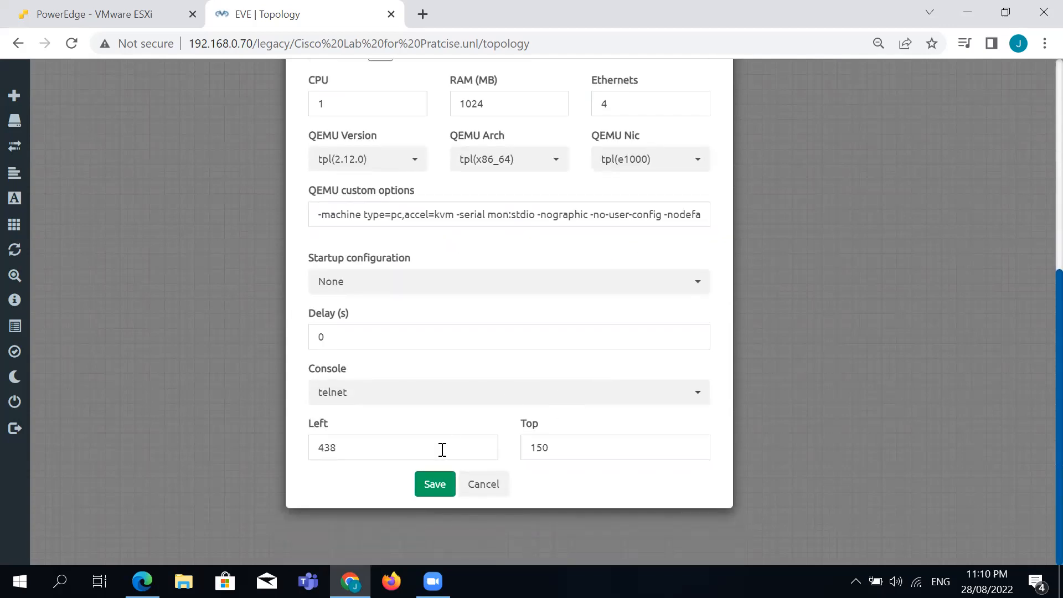
{"action": "left_click", "coordinate": [434, 484]}
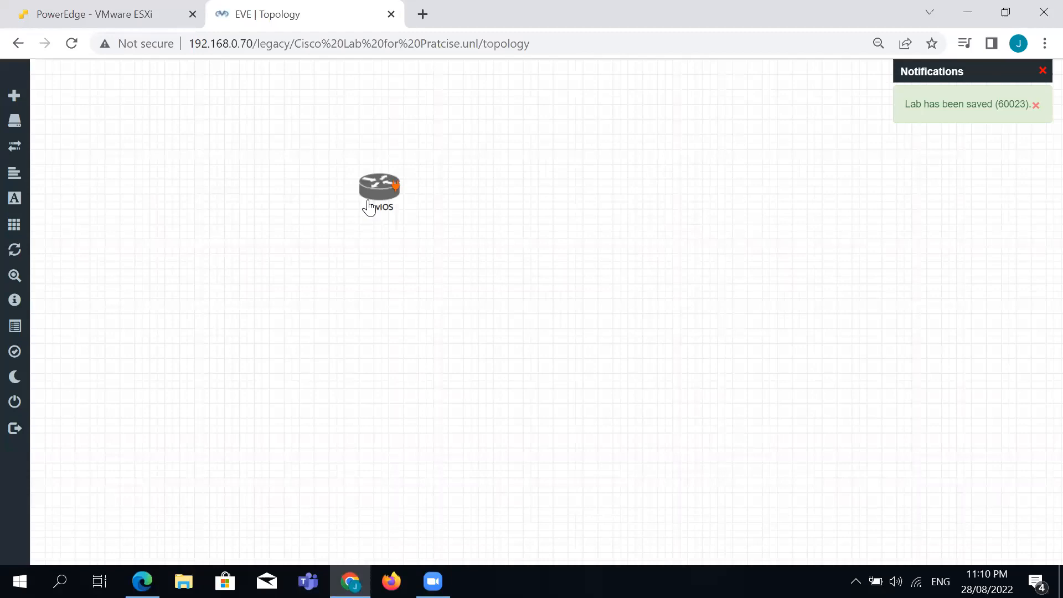
{"action": "left_click_drag", "start_coordinate": [379, 189], "coordinate": [285, 130]}
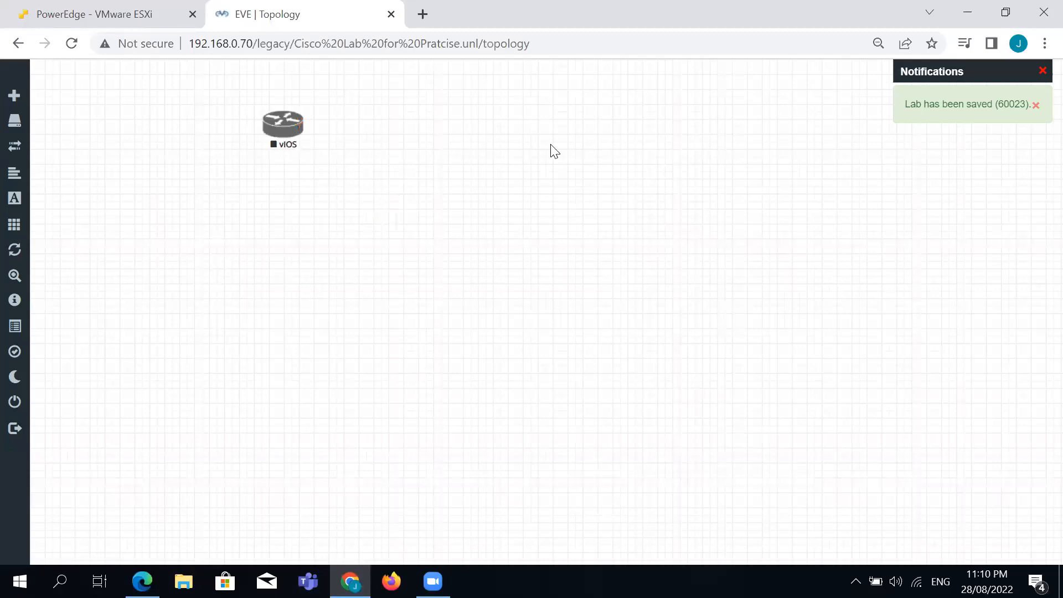
Start a new node with the Palo Alto template and the paloalto-9.0.1 image.
{"action": "right_click", "coordinate": [576, 170]}
{"action": "left_click", "coordinate": [628, 200]}
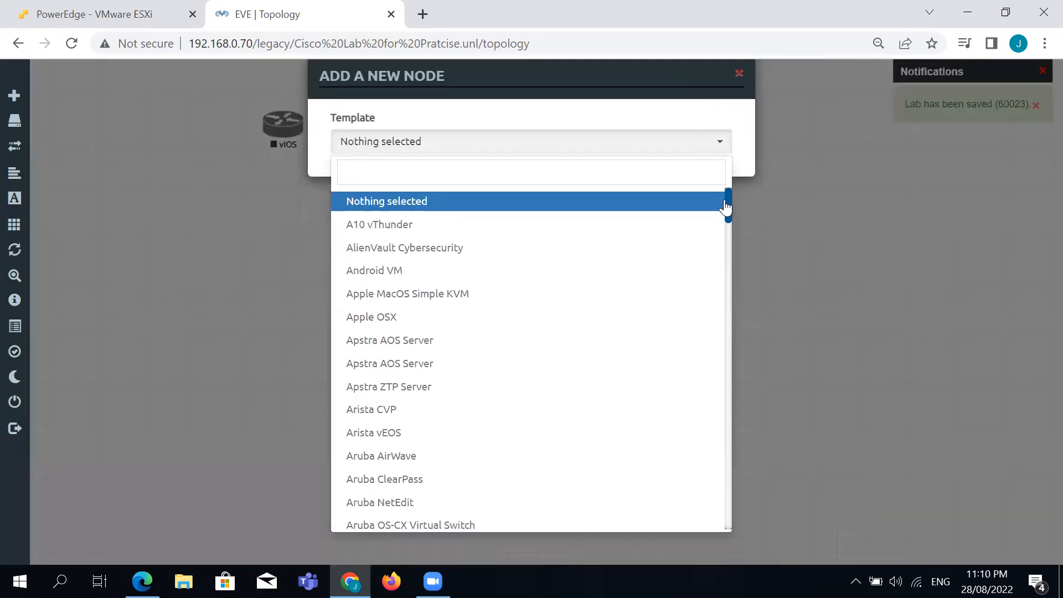
{"action": "left_click", "coordinate": [724, 202]}
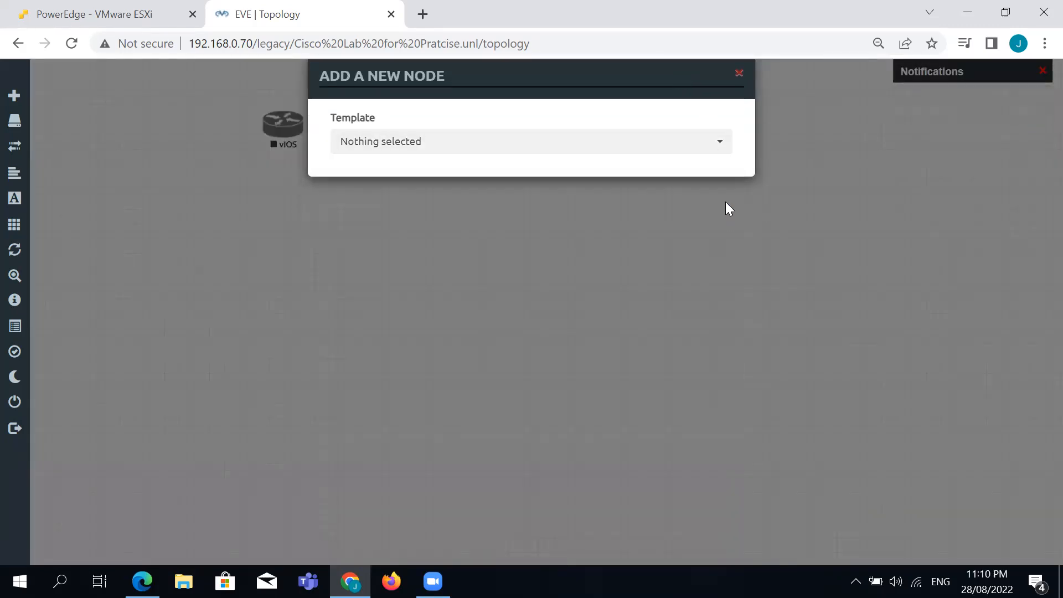
{"action": "left_click", "coordinate": [723, 153]}
{"action": "left_click_drag", "start_coordinate": [725, 218], "coordinate": [729, 488]}
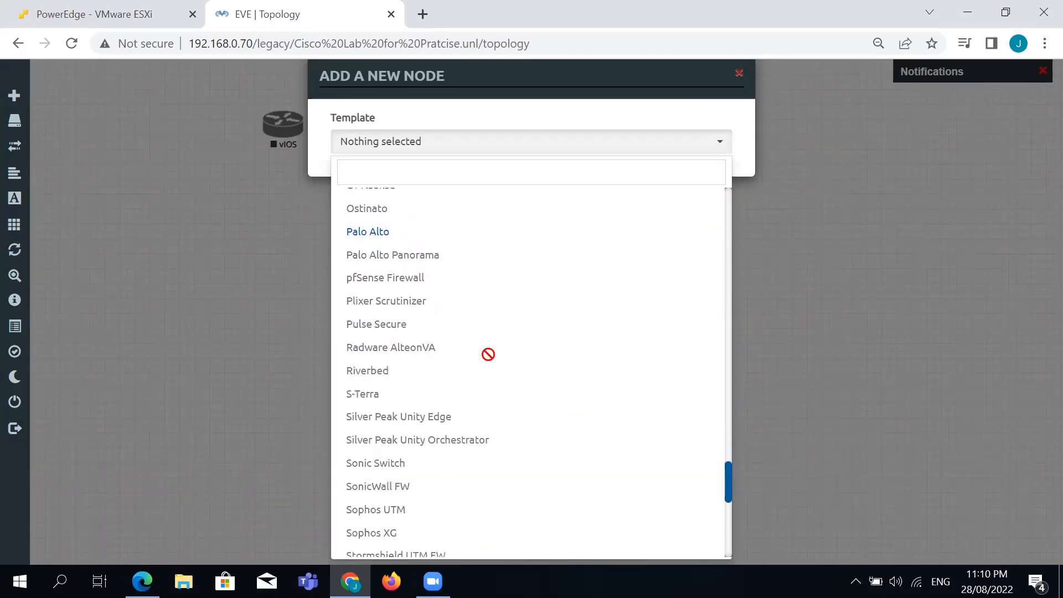
{"action": "left_click", "coordinate": [395, 233]}
{"action": "left_click", "coordinate": [677, 207]}
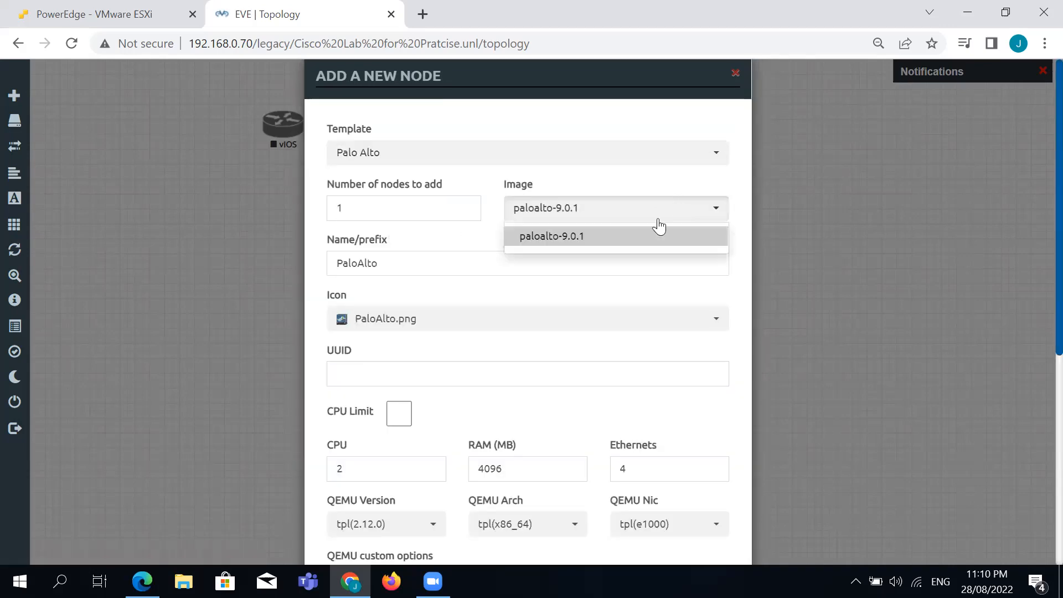
{"action": "left_click", "coordinate": [488, 244]}
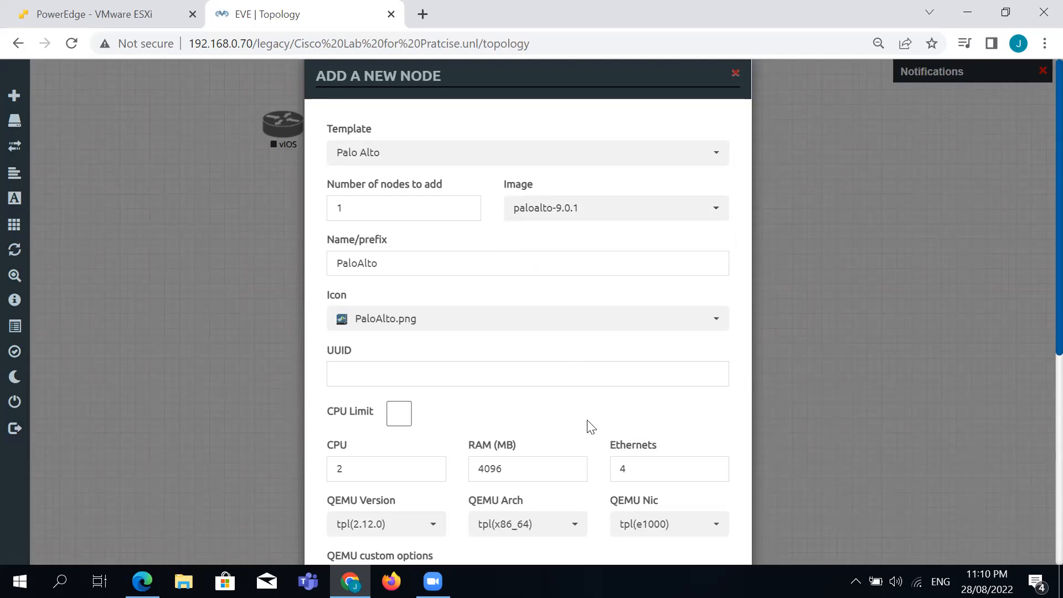
Set the firewall to 4096 MB RAM and 6 Ethernets, and save it into the lab.
{"action": "scroll", "coordinate": [588, 426], "scroll_direction": "down", "scroll_amount": 5}
{"action": "scroll", "coordinate": [588, 426], "scroll_direction": "up", "scroll_amount": 1}
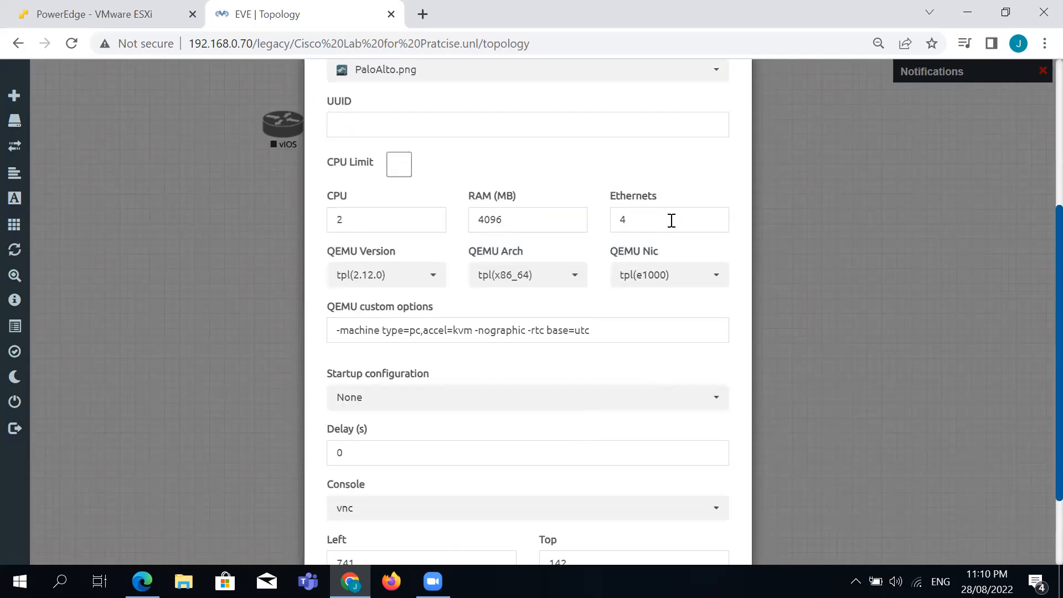
{"action": "double_click", "coordinate": [479, 225]}
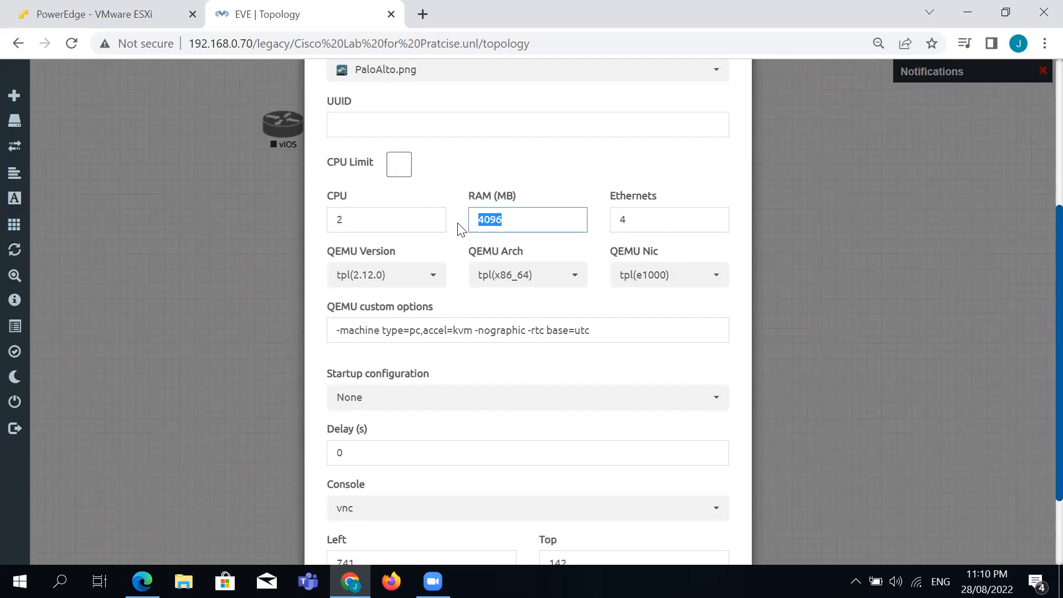
{"action": "double_click", "coordinate": [650, 218]}
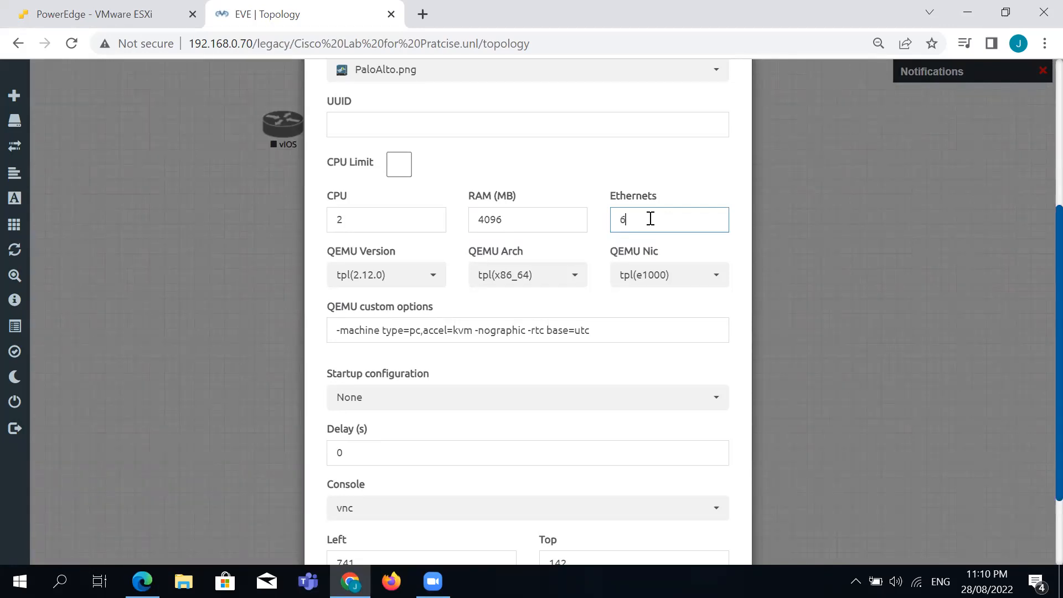
{"action": "left_click", "coordinate": [579, 186]}
{"action": "scroll", "coordinate": [636, 175], "scroll_direction": "down", "scroll_amount": 2}
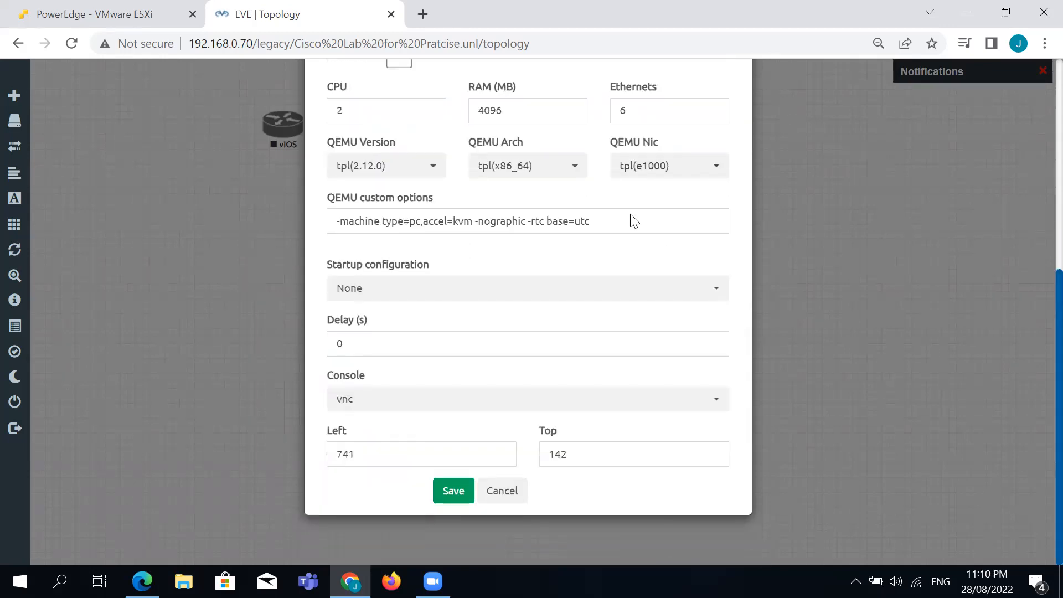
{"action": "left_click", "coordinate": [464, 491]}
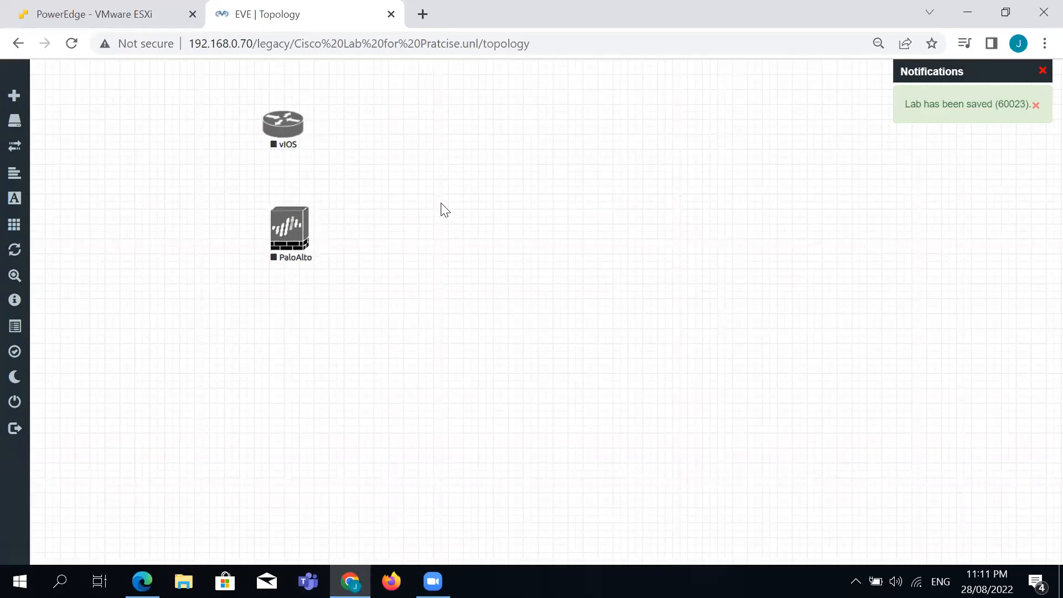
{"action": "right_click", "coordinate": [515, 202]}
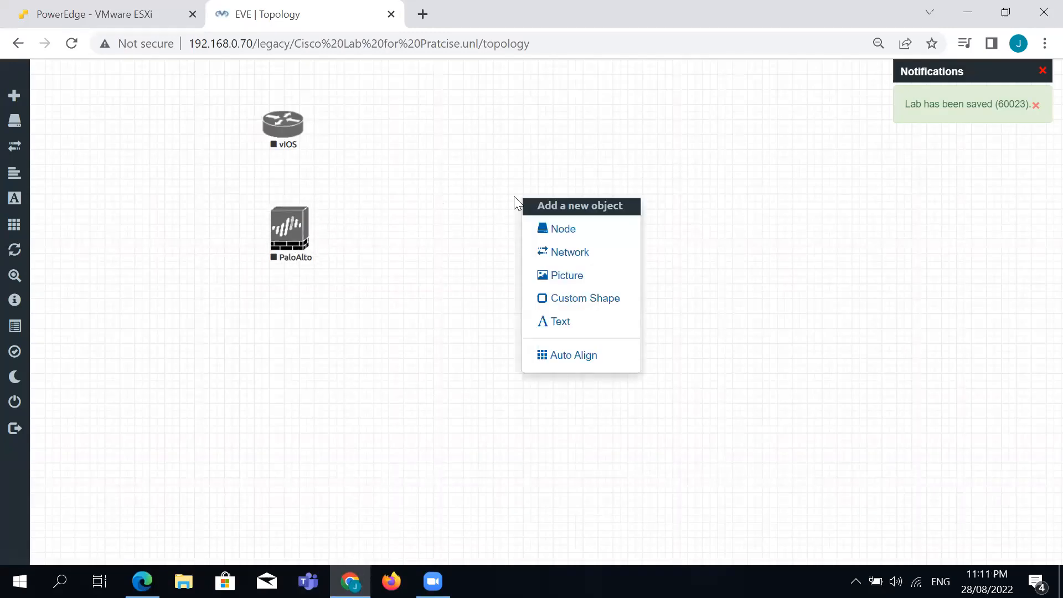
Choose the Cisco vIOS Switch template and set 5 nodes to add.
{"action": "left_click", "coordinate": [555, 232]}
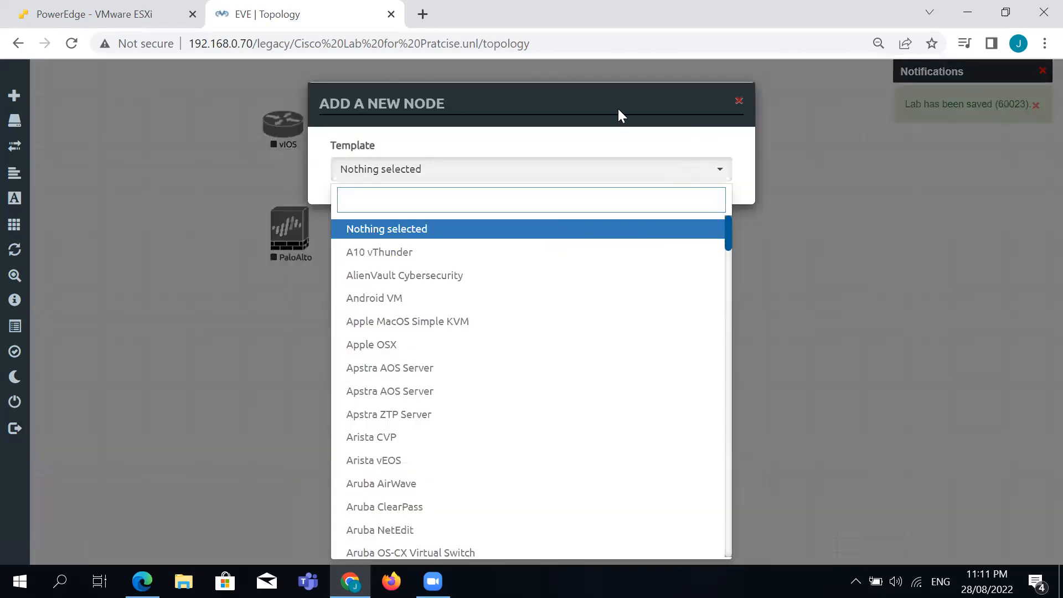
{"action": "scroll", "coordinate": [658, 138], "scroll_direction": "down", "scroll_amount": 1}
{"action": "left_click", "coordinate": [706, 193]}
{"action": "left_click", "coordinate": [724, 146]}
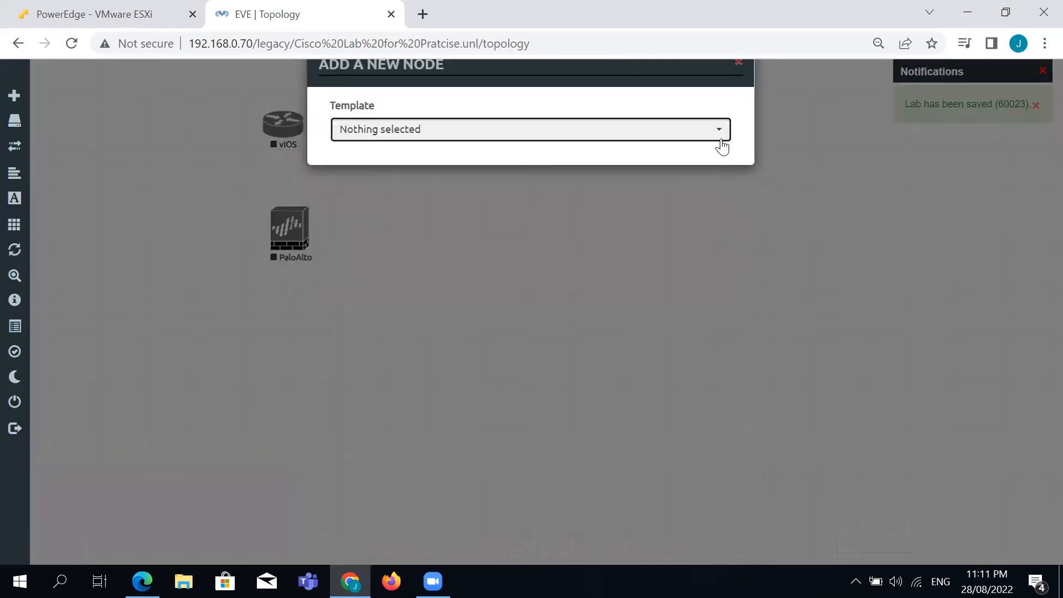
{"action": "left_click_drag", "start_coordinate": [726, 201], "coordinate": [727, 335]}
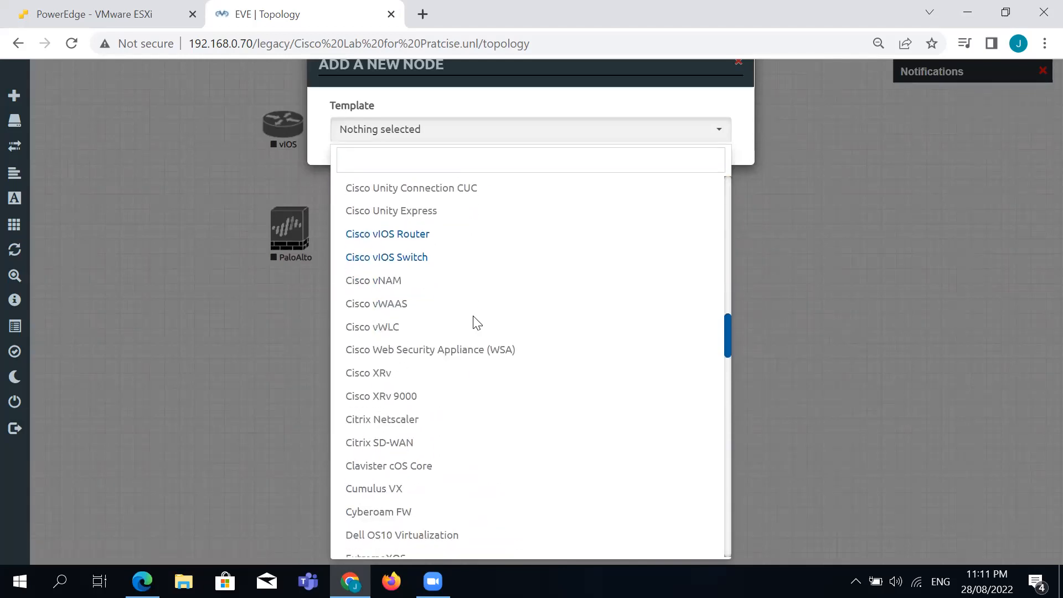
{"action": "left_click", "coordinate": [419, 260]}
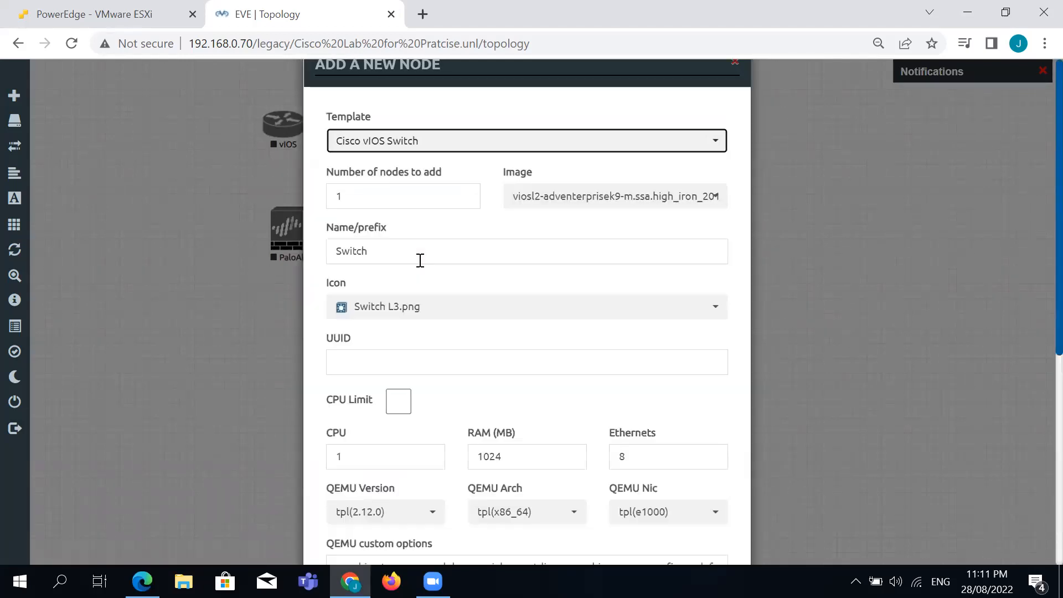
{"action": "double_click", "coordinate": [410, 191]}
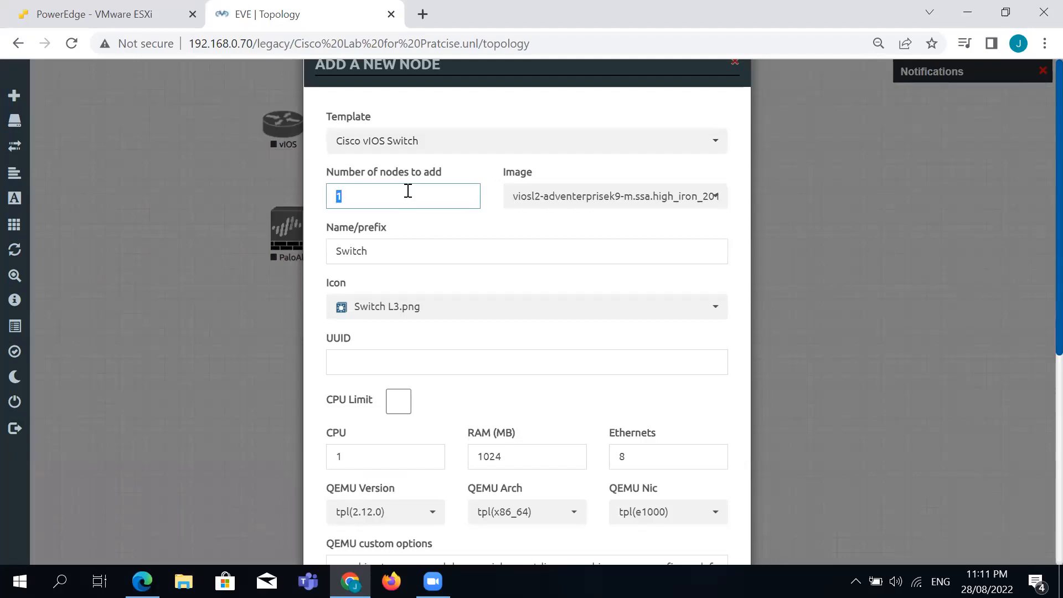
{"action": "left_click", "coordinate": [436, 235]}
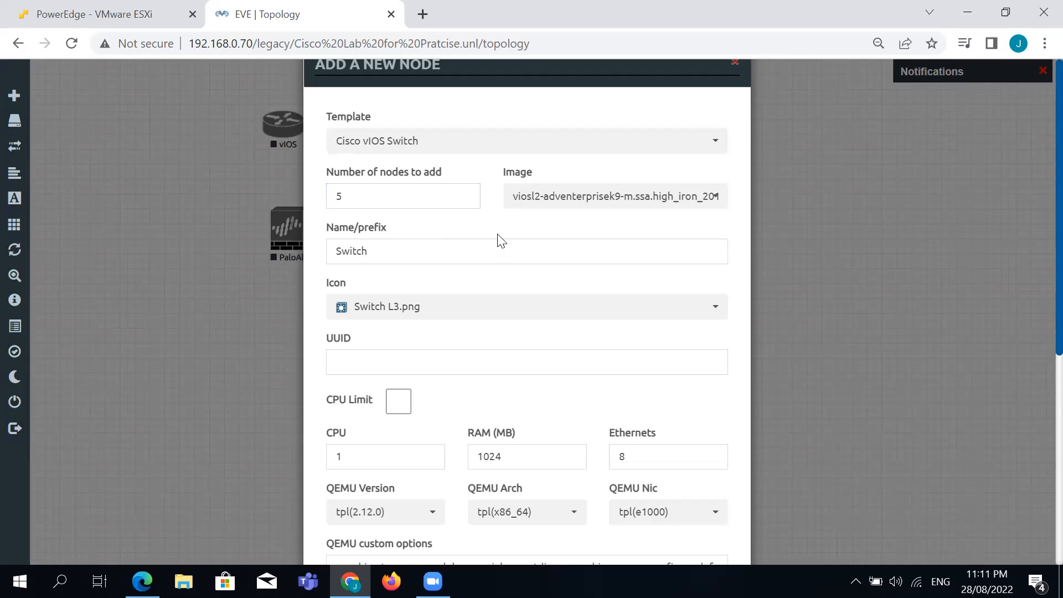
Keep the default switch image and save the five switches into the lab.
{"action": "left_click", "coordinate": [693, 200]}
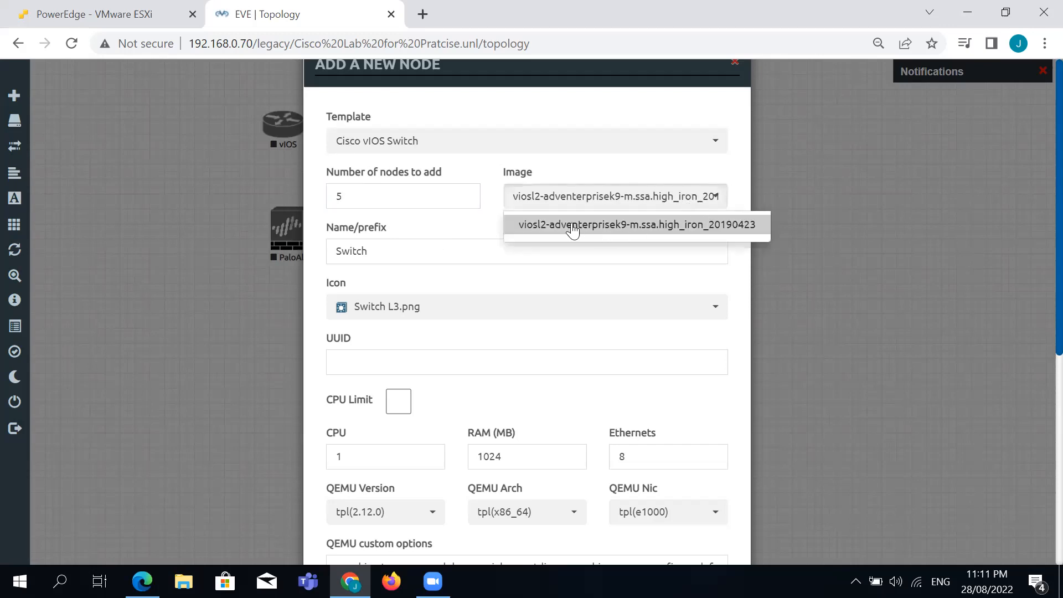
{"action": "left_click", "coordinate": [446, 227]}
{"action": "scroll", "coordinate": [580, 402], "scroll_direction": "down", "scroll_amount": 1}
{"action": "scroll", "coordinate": [580, 402], "scroll_direction": "down", "scroll_amount": 4}
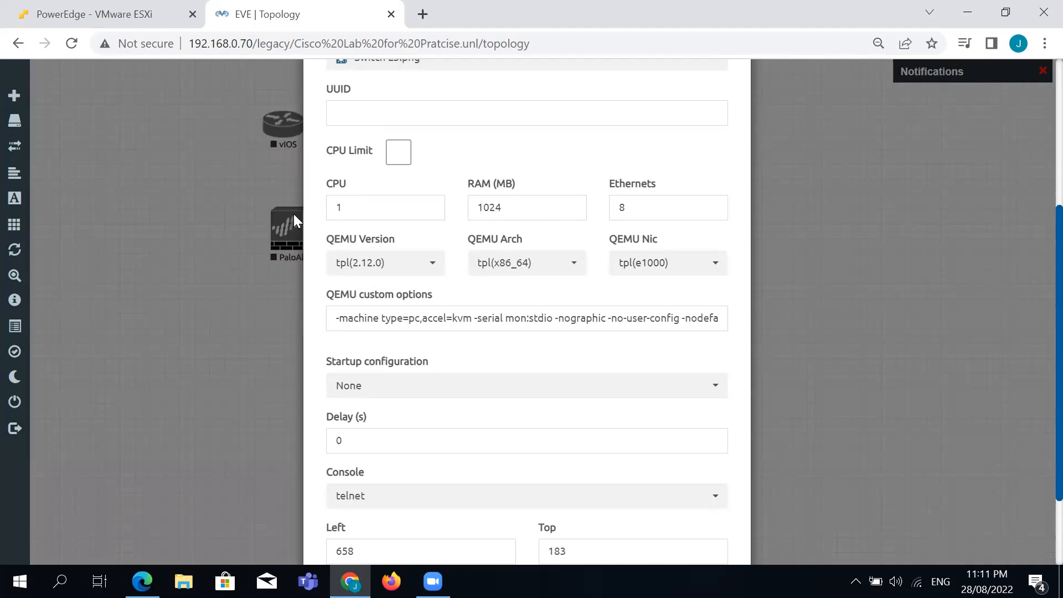
{"action": "scroll", "coordinate": [578, 361], "scroll_direction": "down", "scroll_amount": 2}
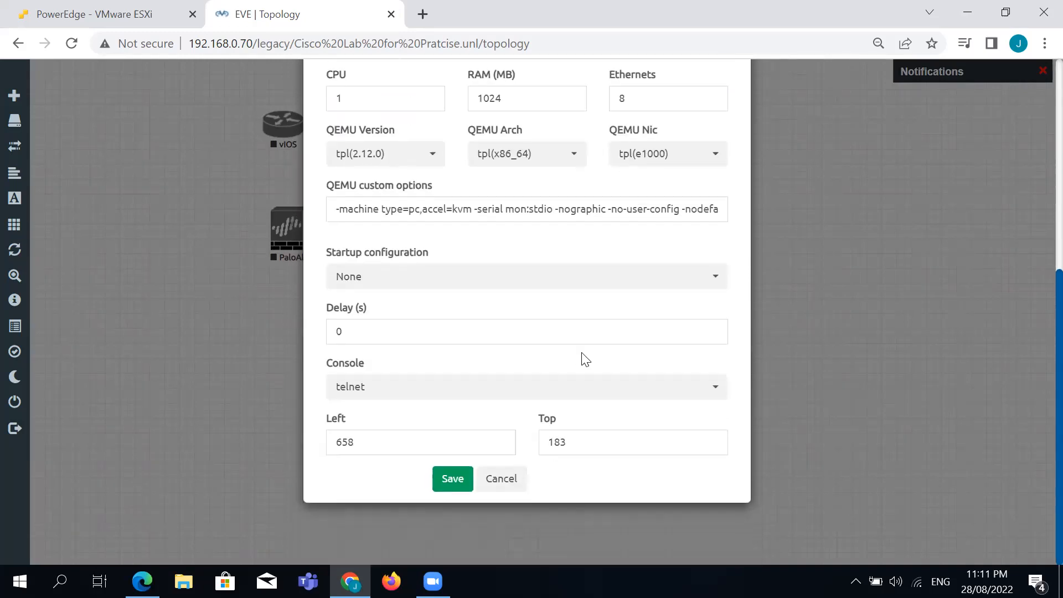
{"action": "left_click", "coordinate": [450, 480]}
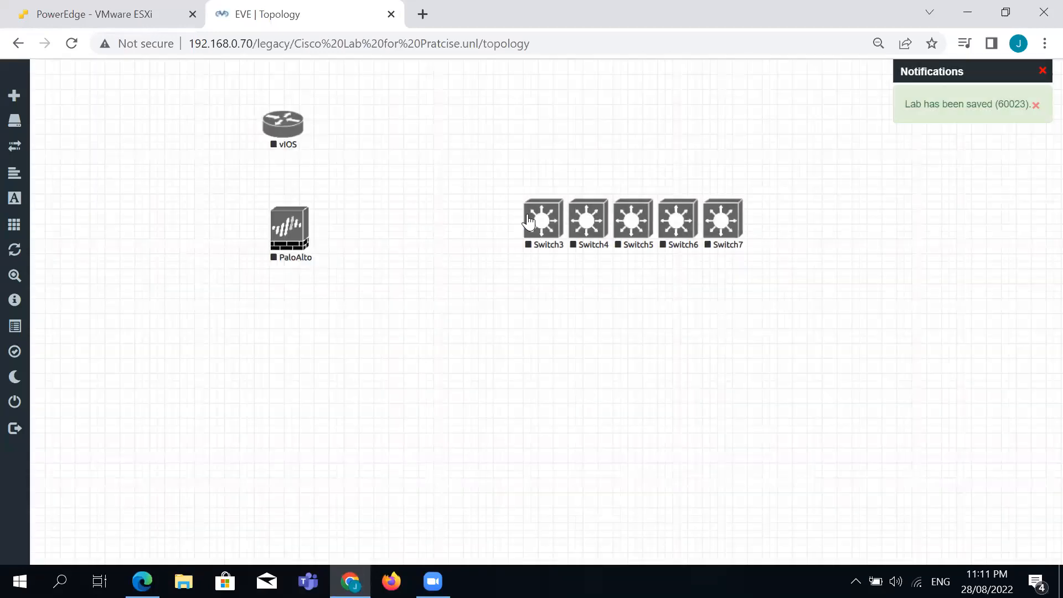
Shift the switch row right and pick the Windows Server template with winserver-S2016-R2-x64 image.
{"action": "left_click_drag", "start_coordinate": [491, 189], "coordinate": [792, 280]}
{"action": "left_click_drag", "start_coordinate": [723, 227], "coordinate": [959, 231]}
{"action": "right_click", "coordinate": [512, 266]}
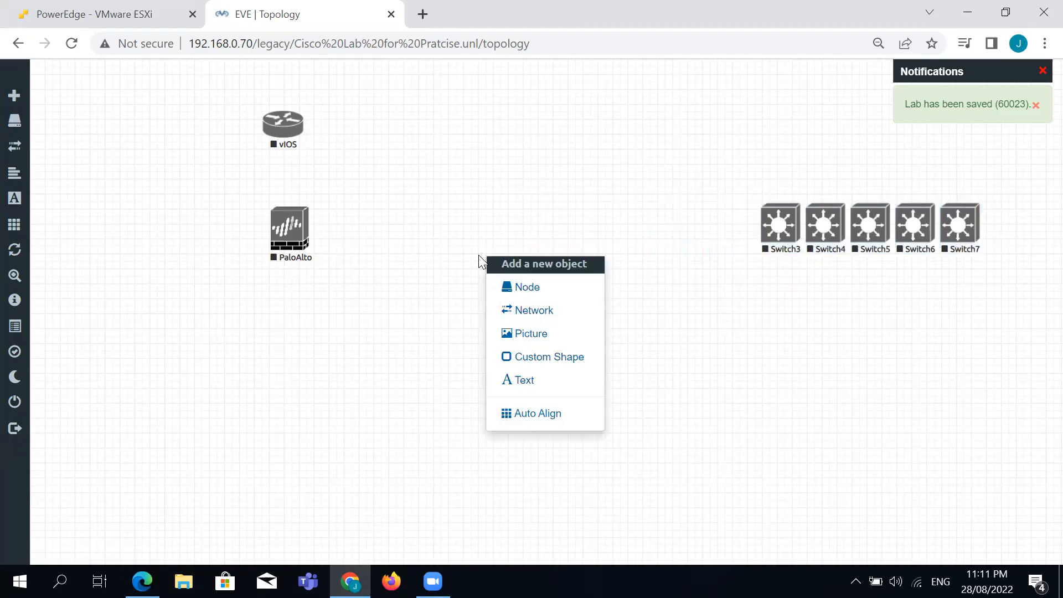
{"action": "left_click", "coordinate": [554, 287]}
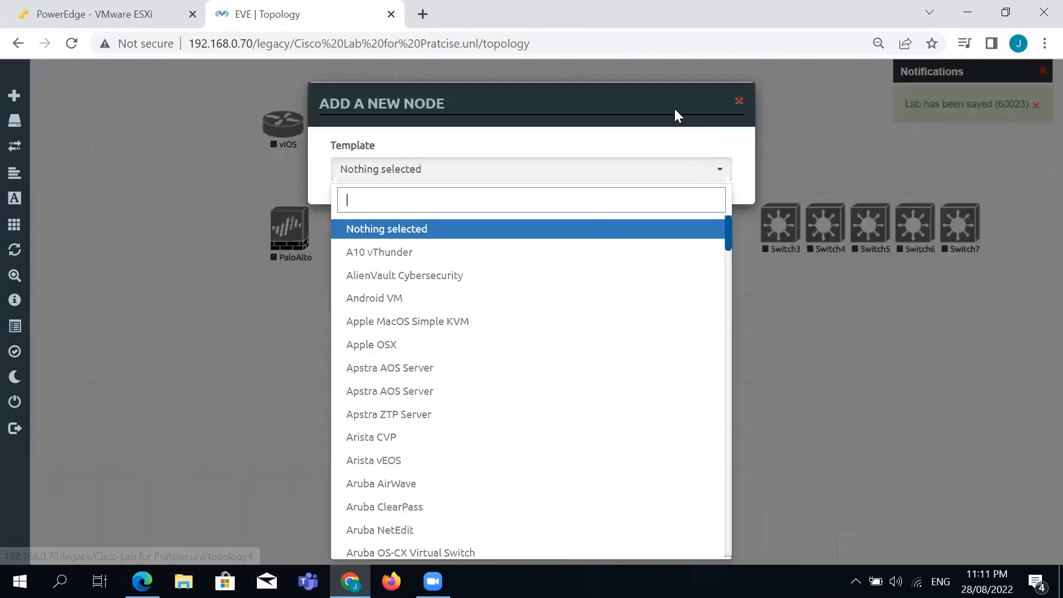
{"action": "left_click_drag", "start_coordinate": [675, 109], "coordinate": [642, 71]}
{"action": "left_click_drag", "start_coordinate": [696, 198], "coordinate": [698, 525]}
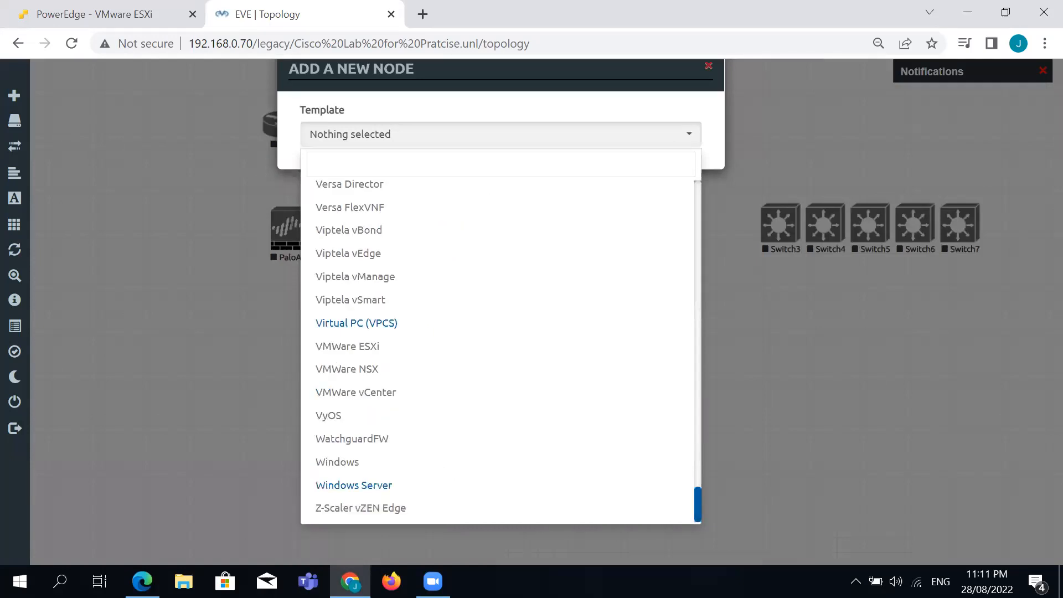
{"action": "left_click", "coordinate": [362, 487]}
{"action": "left_click", "coordinate": [628, 203]}
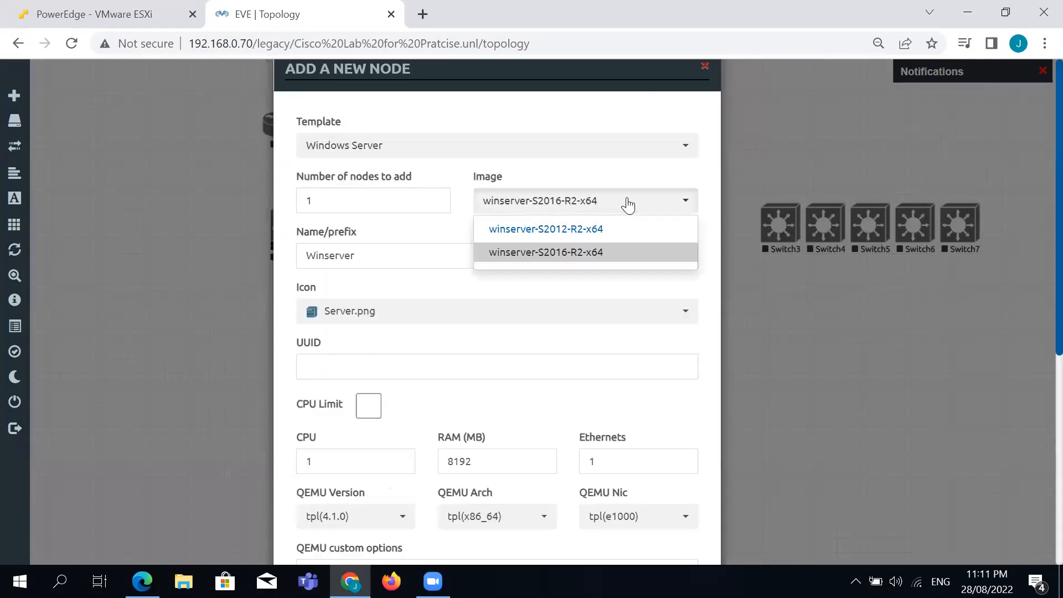
{"action": "left_click", "coordinate": [580, 255]}
Keep 1 Ethernet and create the single Windows Server node.
{"action": "scroll", "coordinate": [588, 285], "scroll_direction": "down", "scroll_amount": 5}
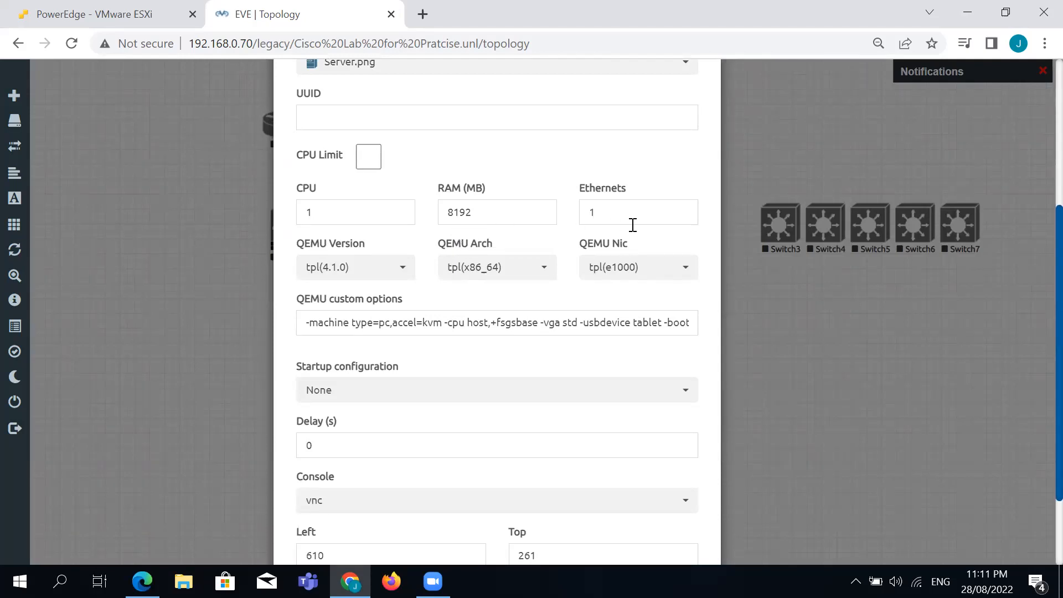
{"action": "left_click", "coordinate": [609, 215]}
{"action": "left_click", "coordinate": [533, 168]}
{"action": "scroll", "coordinate": [493, 165], "scroll_direction": "down", "scroll_amount": 2}
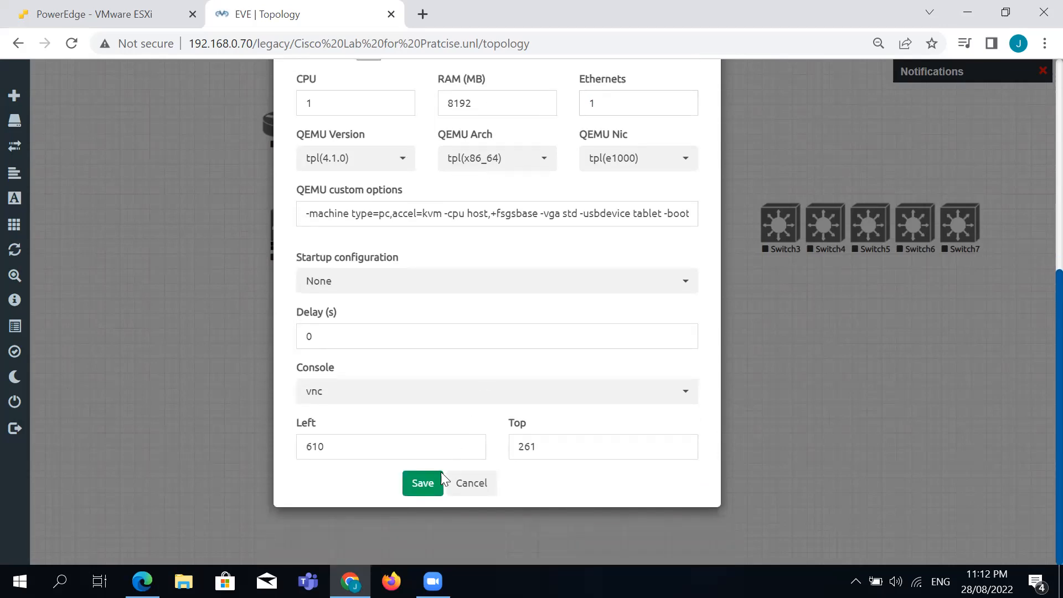
{"action": "left_click", "coordinate": [424, 482]}
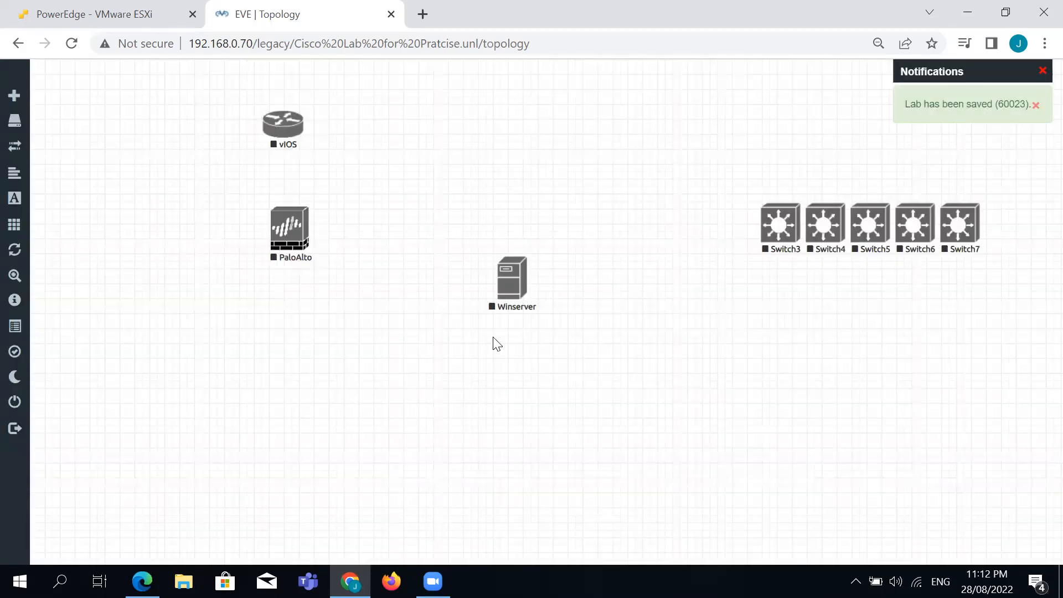
Add four more Windows Server nodes in one batch.
{"action": "right_click", "coordinate": [574, 264]}
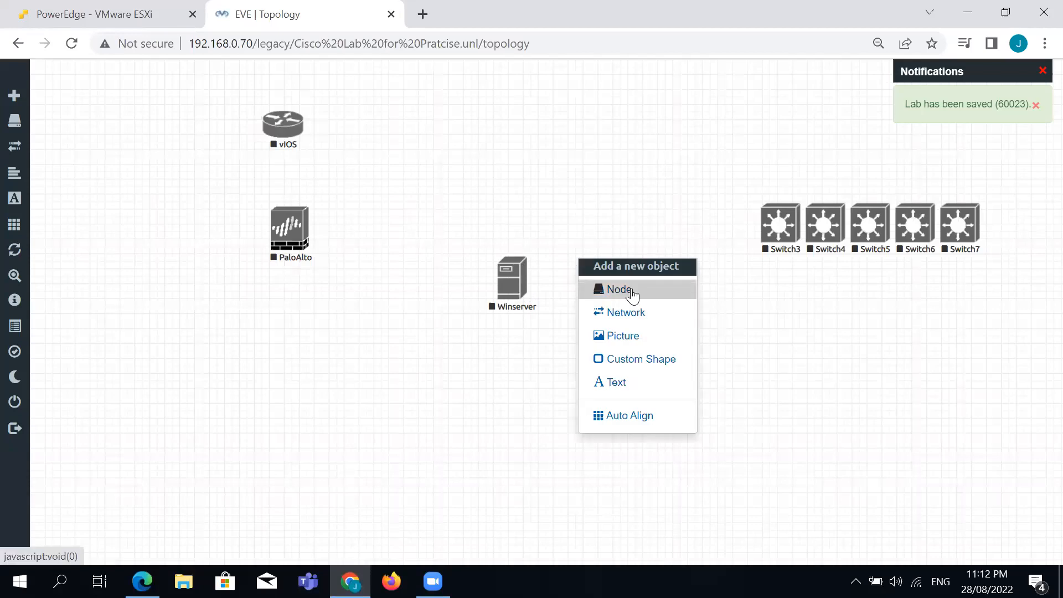
{"action": "left_click", "coordinate": [632, 289]}
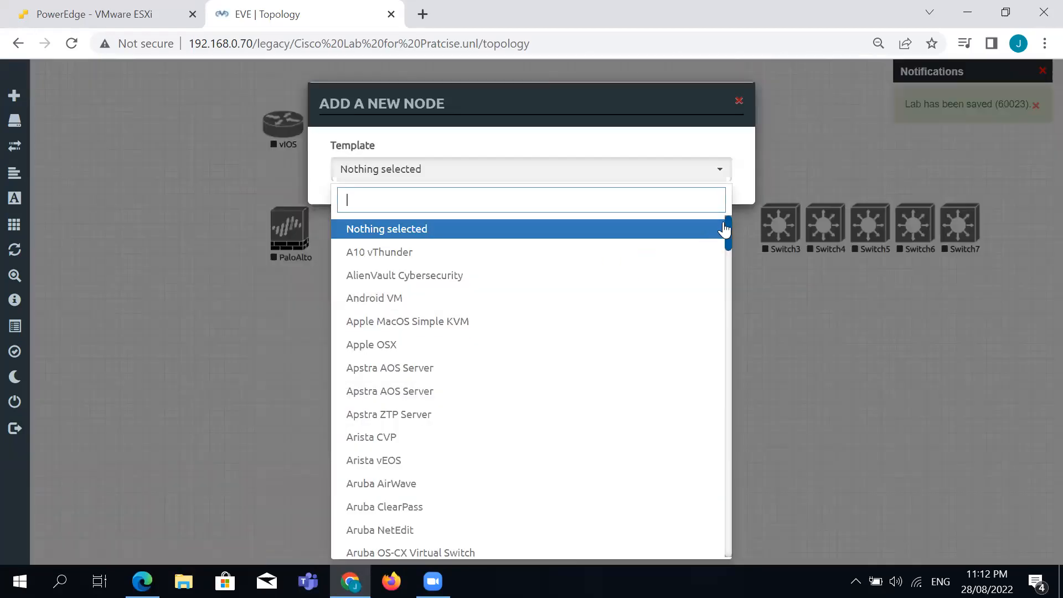
{"action": "left_click_drag", "start_coordinate": [727, 224], "coordinate": [721, 533]}
{"action": "left_click", "coordinate": [549, 517]}
{"action": "double_click", "coordinate": [452, 231]}
{"action": "type", "text": "4"}
{"action": "scroll", "coordinate": [492, 287], "scroll_direction": "down", "scroll_amount": 5}
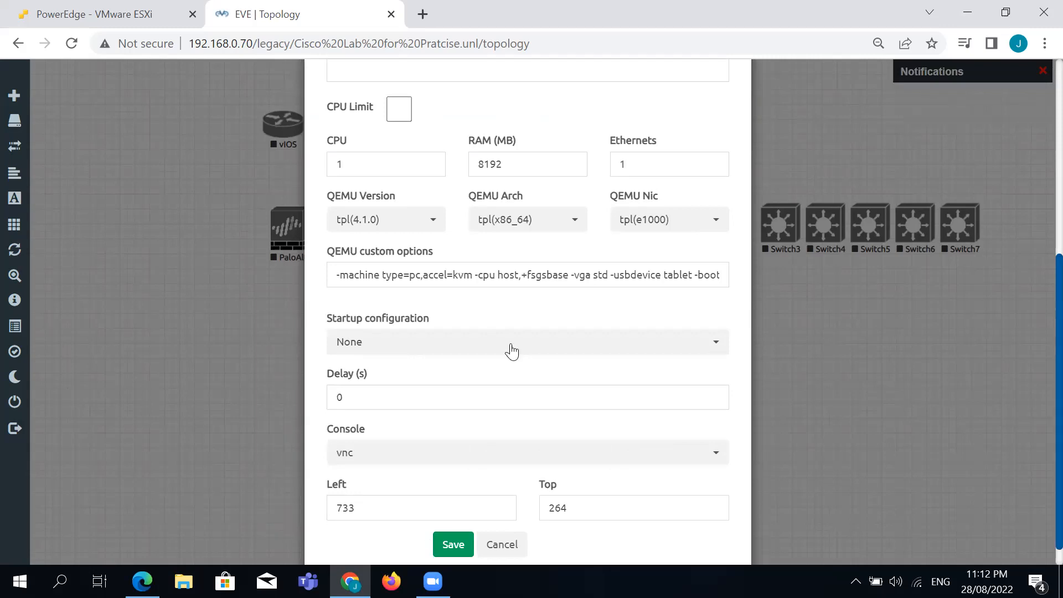
{"action": "left_click", "coordinate": [453, 545]}
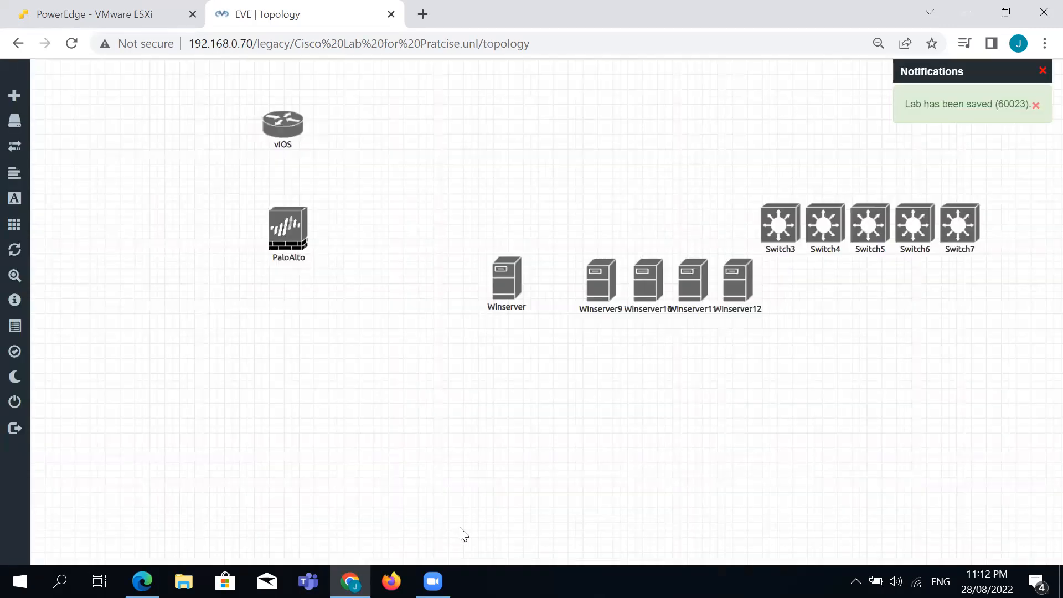
Move the five Winserver nodes together to the lower right of the canvas.
{"action": "left_click_drag", "start_coordinate": [481, 247], "coordinate": [775, 355]}
{"action": "mouse_move", "coordinate": [594, 285]}
{"action": "left_mouse_down"}
{"action": "mouse_move", "coordinate": [809, 356]}
{"action": "mouse_move", "coordinate": [580, 304]}
{"action": "mouse_move", "coordinate": [592, 292]}
{"action": "left_mouse_up"}
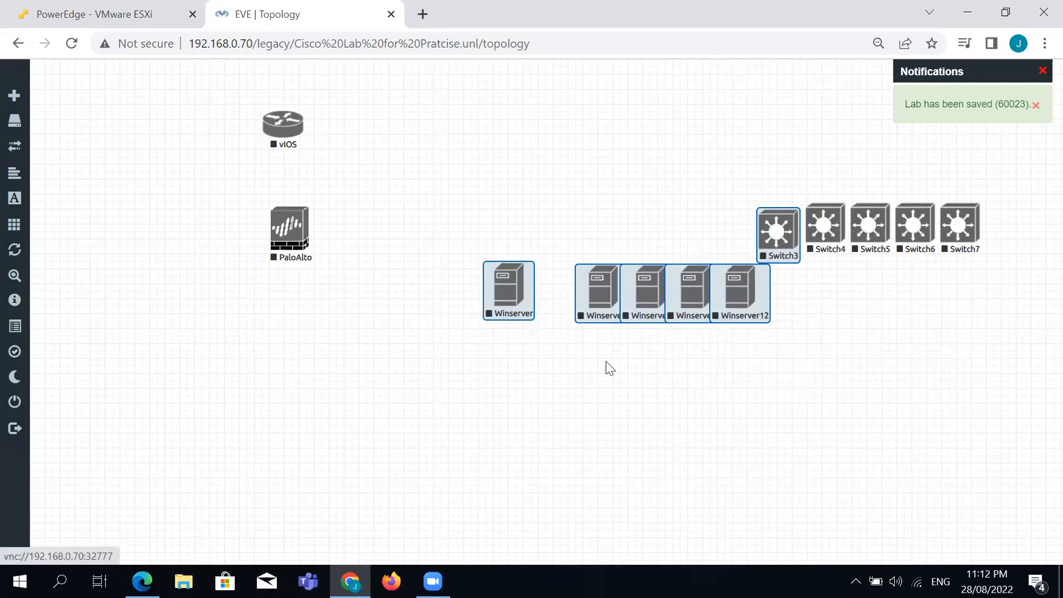
{"action": "left_click", "coordinate": [622, 410]}
{"action": "left_click_drag", "start_coordinate": [479, 268], "coordinate": [755, 401]}
{"action": "left_click_drag", "start_coordinate": [600, 302], "coordinate": [853, 382]}
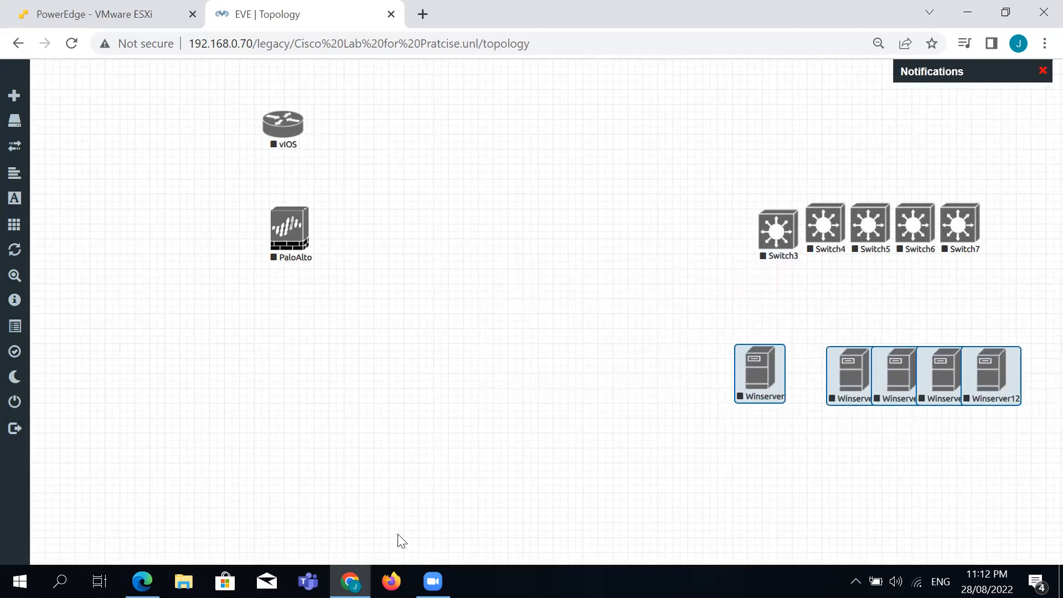
Place Switch3 below PaloAlto and Switch4 mid-canvas beside PaloAlto.
{"action": "left_click_drag", "start_coordinate": [781, 236], "coordinate": [300, 373]}
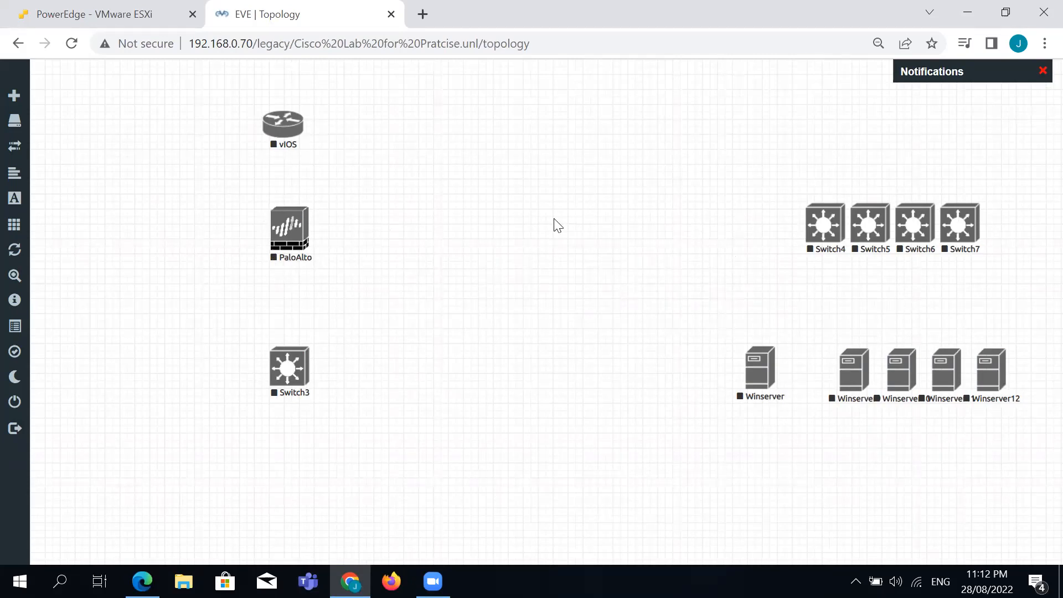
{"action": "left_click_drag", "start_coordinate": [821, 227], "coordinate": [490, 228]}
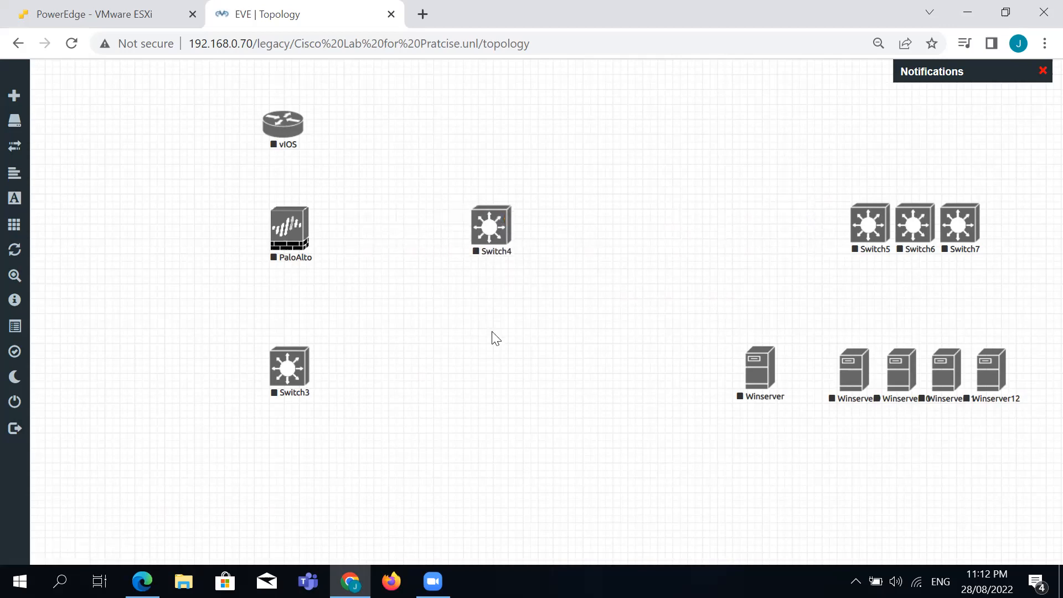
{"action": "left_click_drag", "start_coordinate": [512, 336], "coordinate": [249, 284]}
Add a Management(Cloud0) network named Net to the lab.
{"action": "right_click", "coordinate": [397, 284]}
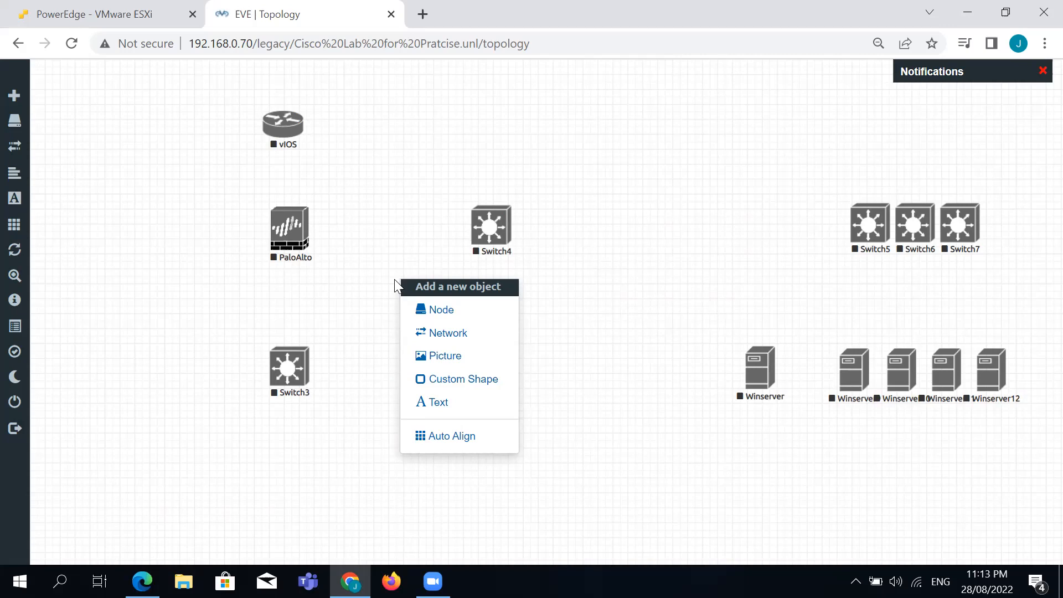
{"action": "left_click", "coordinate": [479, 332]}
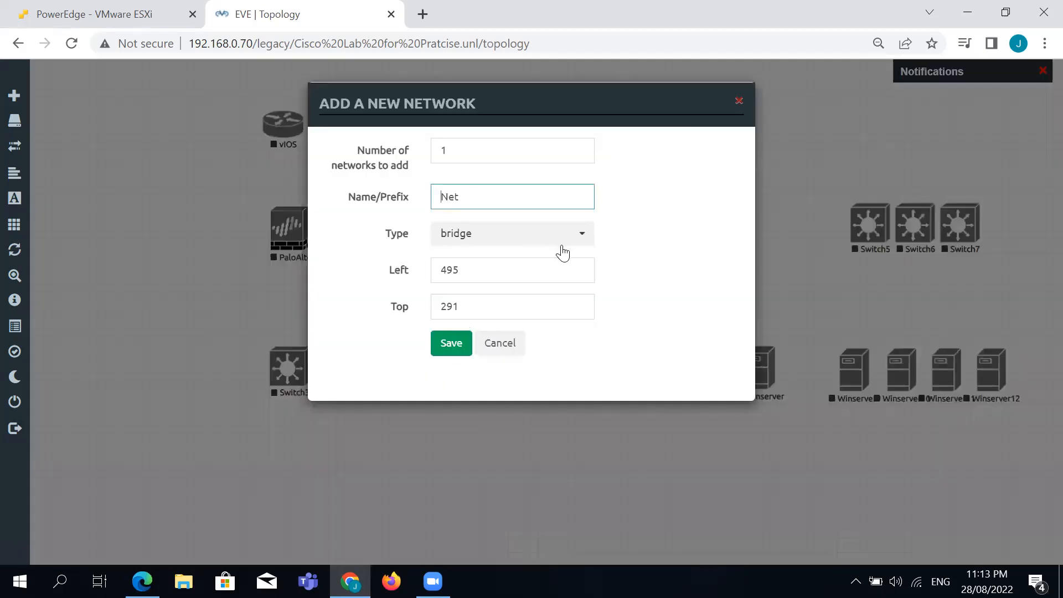
{"action": "left_click", "coordinate": [560, 244]}
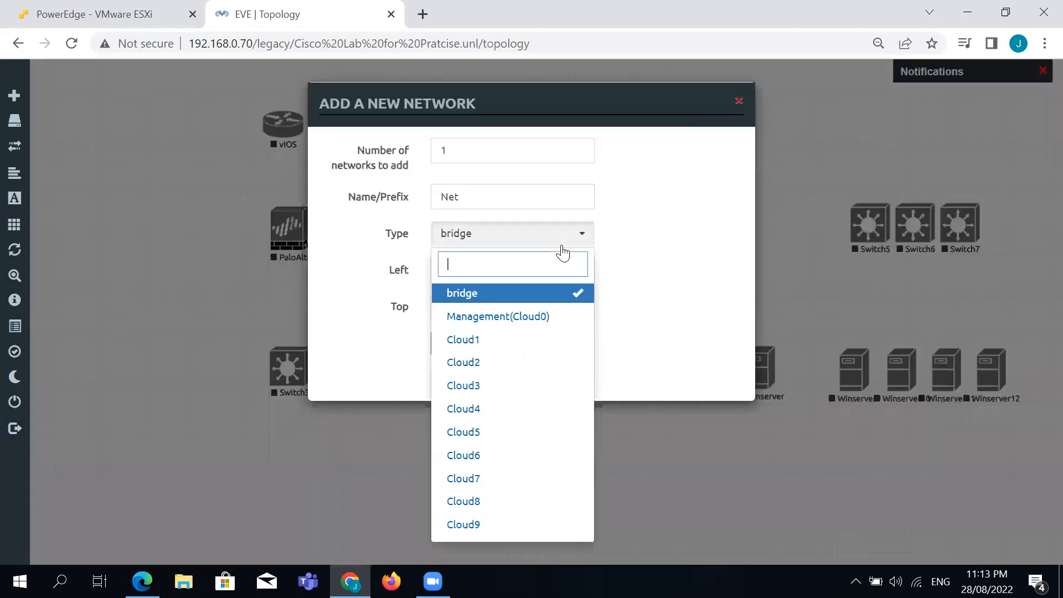
{"action": "left_click", "coordinate": [526, 318]}
{"action": "left_click", "coordinate": [452, 348]}
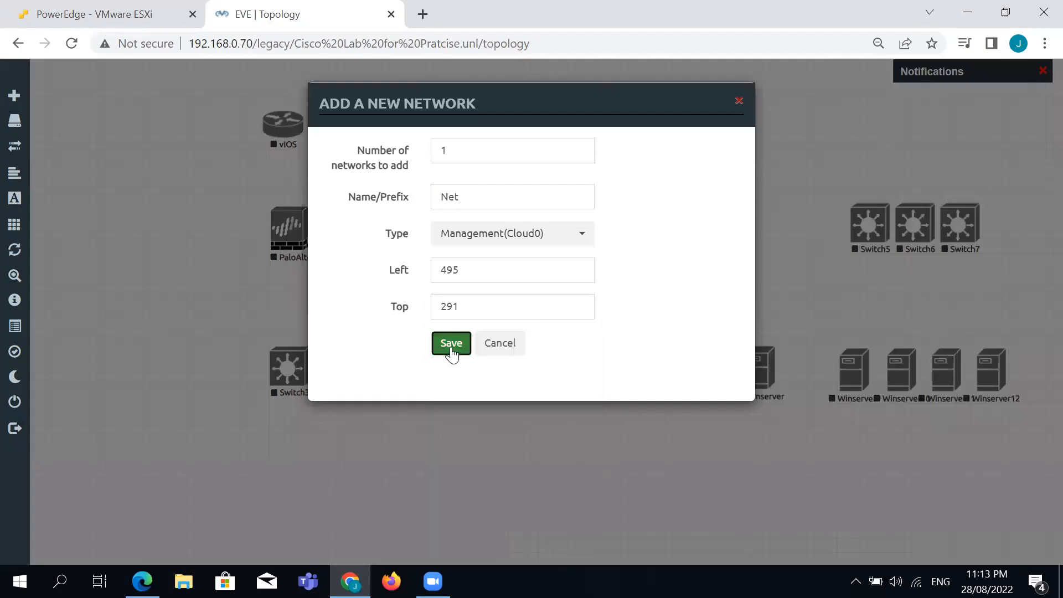
Place the Net cloud beside vIOS and draw a link from it to vIOS.
{"action": "left_click_drag", "start_coordinate": [418, 297], "coordinate": [388, 122]}
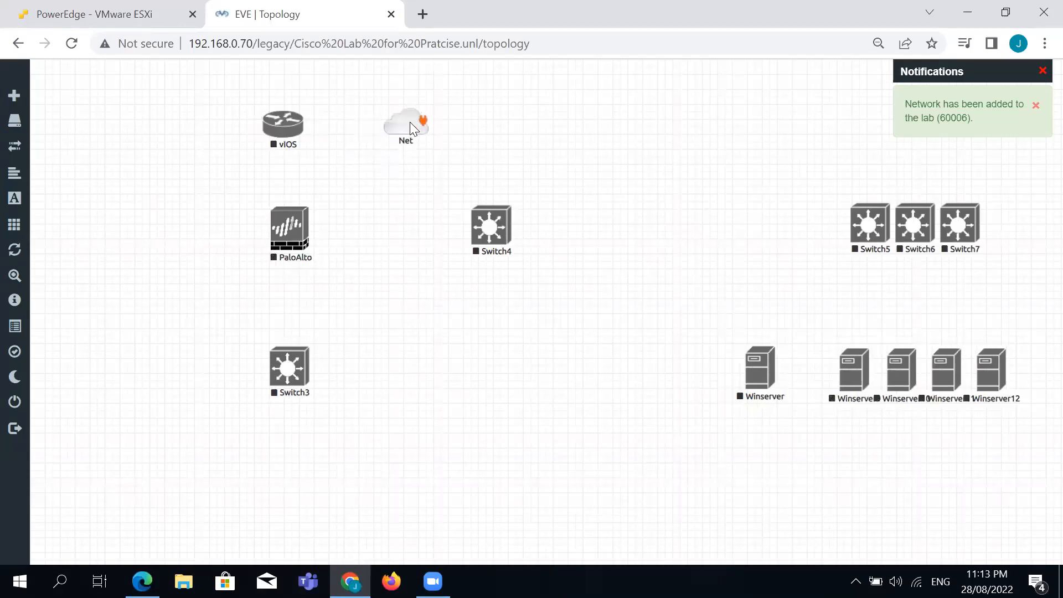
{"action": "left_click_drag", "start_coordinate": [424, 126], "coordinate": [416, 121]}
{"action": "left_click_drag", "start_coordinate": [393, 121], "coordinate": [302, 131]}
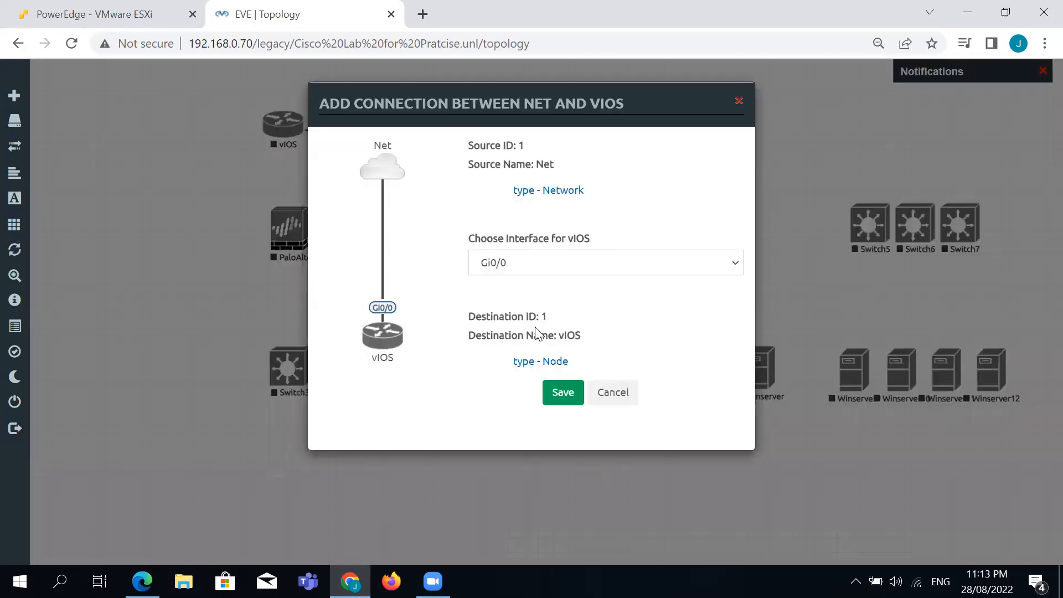
Connect the Net cloud to vIOS on interface Gi0/0.
{"action": "left_click", "coordinate": [553, 262]}
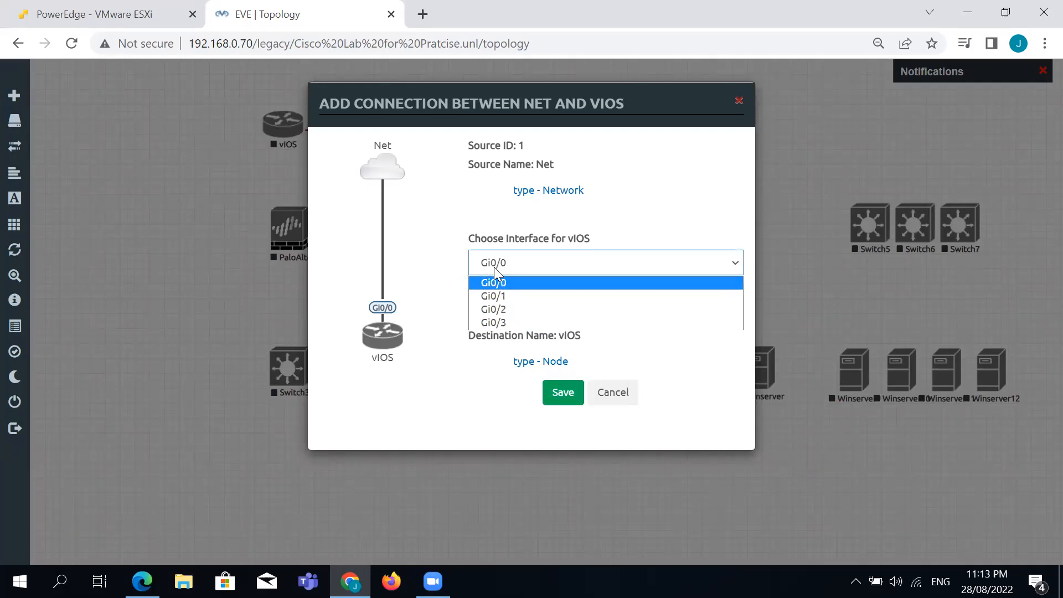
{"action": "left_click", "coordinate": [494, 284]}
{"action": "left_click", "coordinate": [559, 398]}
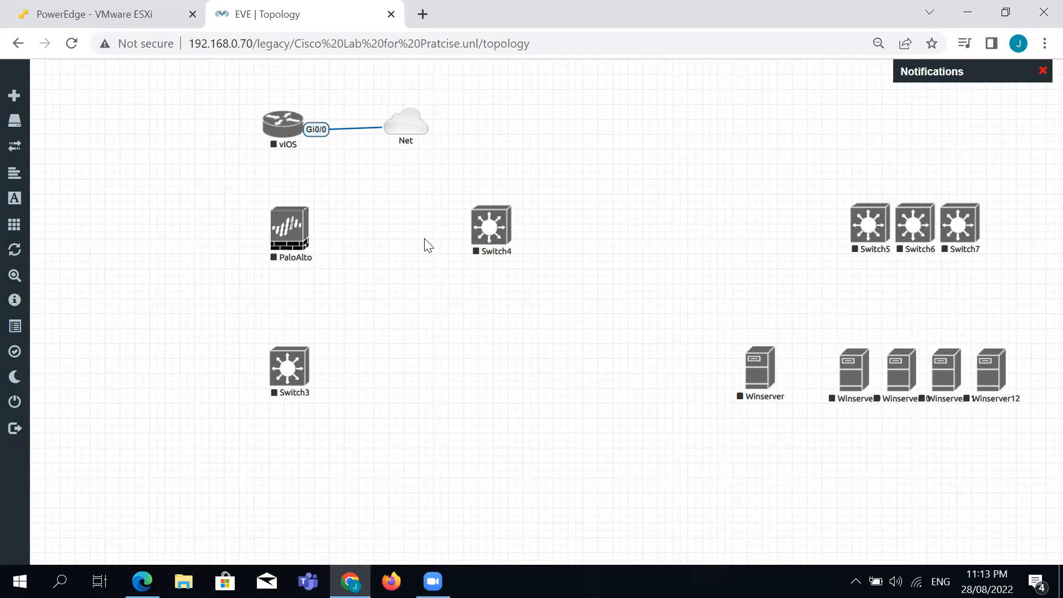
Link vIOS Gi0/1 to PaloAlto eth1/1, then draw a link from PaloAlto to Switch4.
{"action": "mouse_move", "coordinate": [302, 133]}
{"action": "left_click_drag", "start_coordinate": [302, 133], "coordinate": [304, 235]}
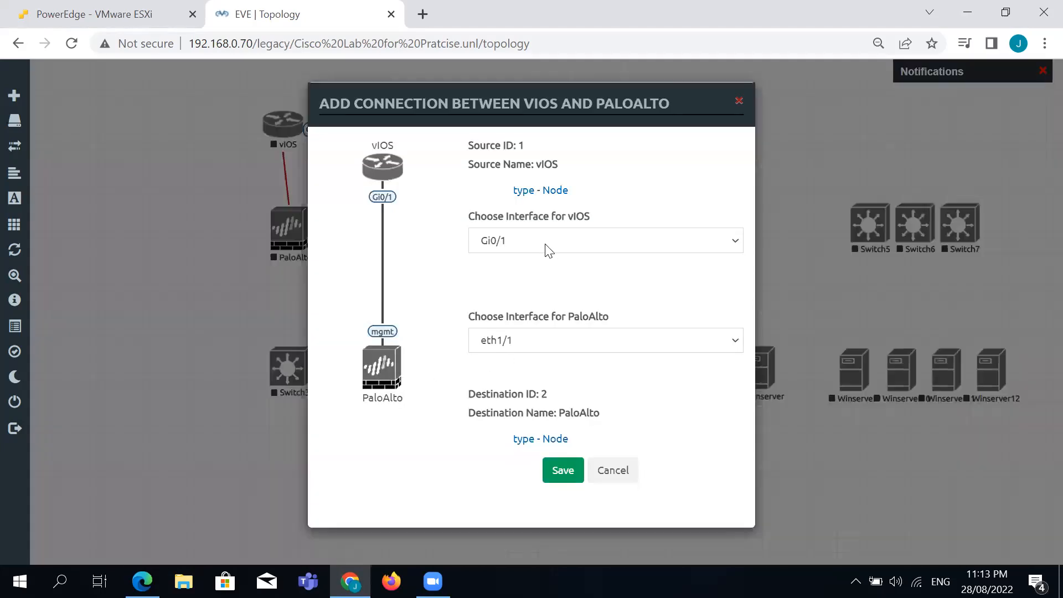
{"action": "left_click", "coordinate": [546, 246]}
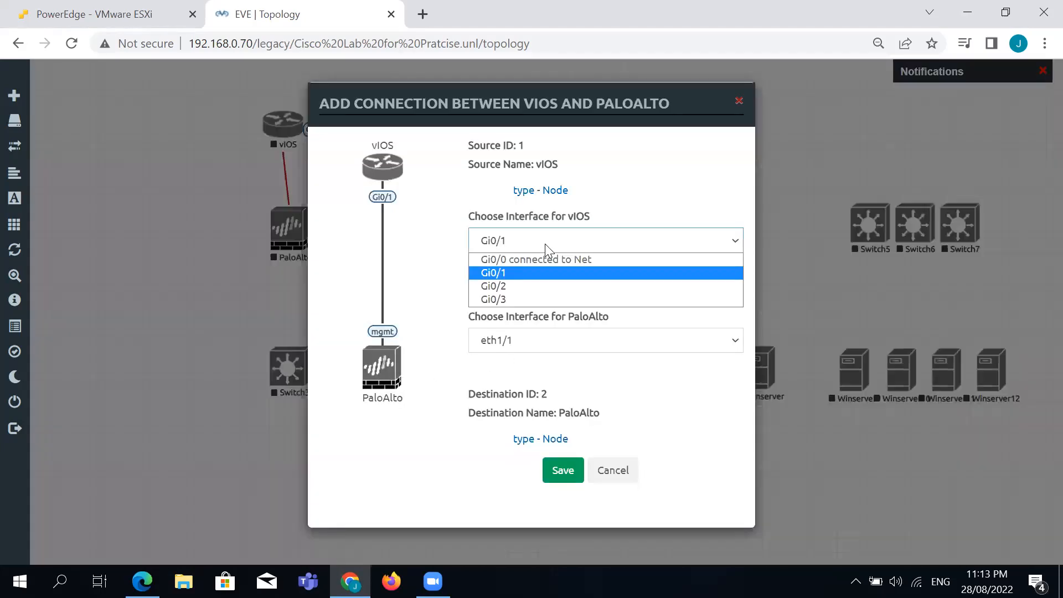
{"action": "left_click", "coordinate": [505, 276]}
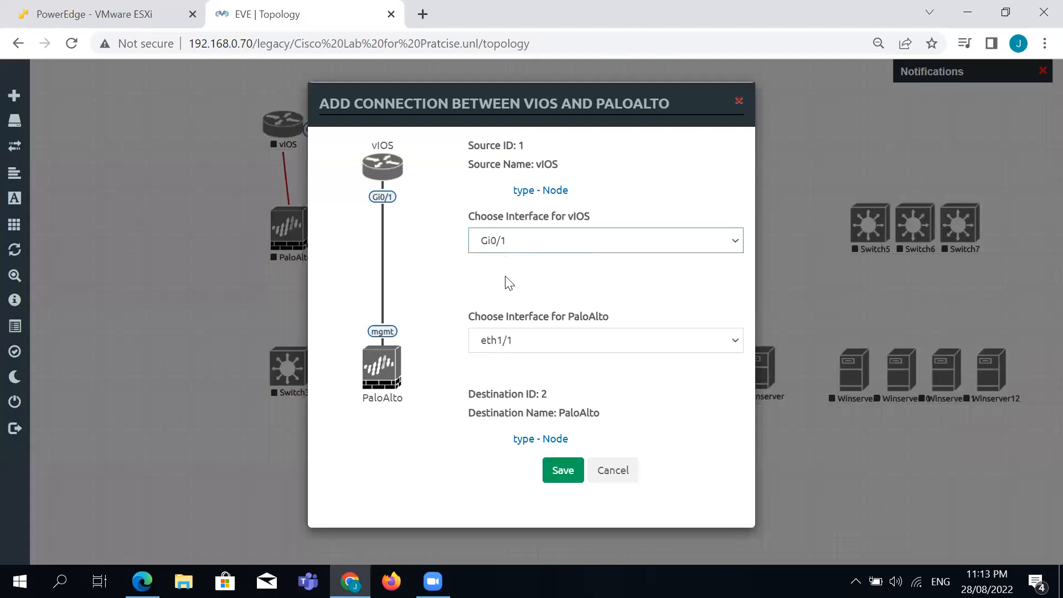
{"action": "left_click", "coordinate": [509, 348]}
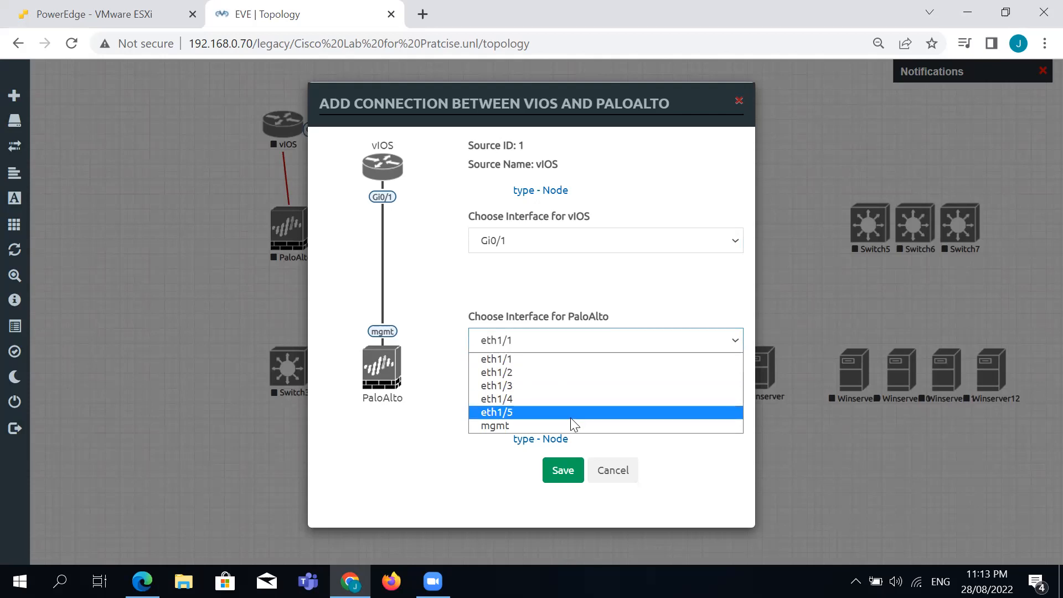
{"action": "left_click", "coordinate": [557, 359]}
{"action": "left_click", "coordinate": [562, 471]}
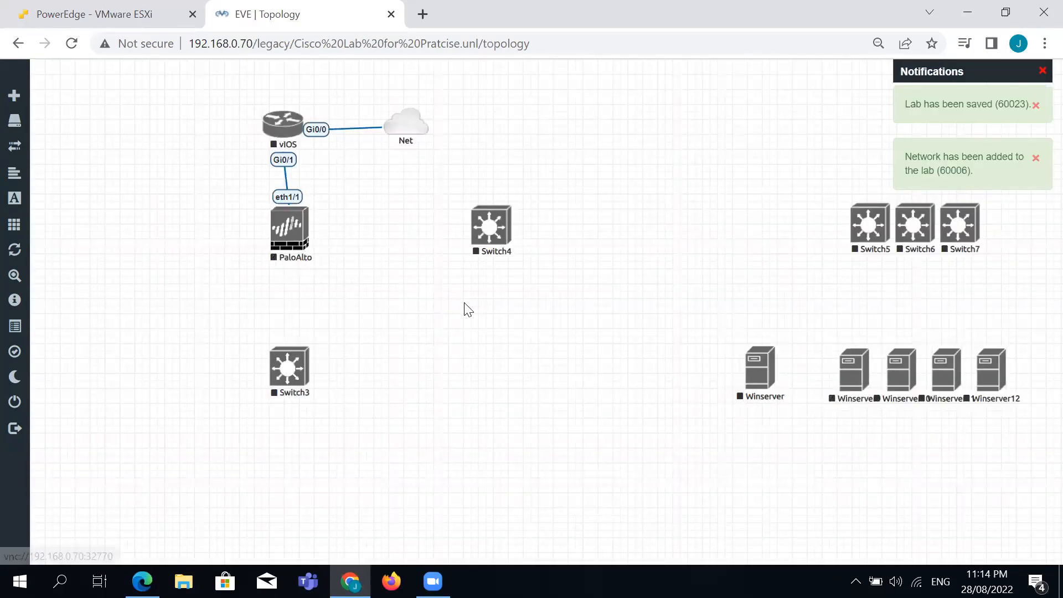
{"action": "mouse_move", "coordinate": [302, 232]}
{"action": "left_click_drag", "start_coordinate": [304, 221], "coordinate": [507, 233]}
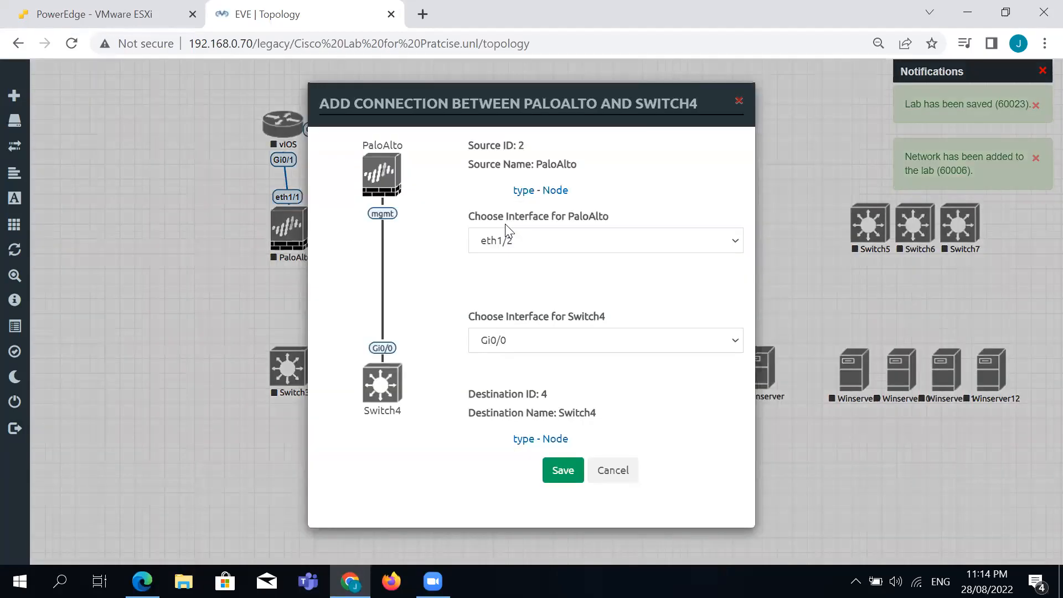
Connect PaloAlto eth1/2 to Switch4 Gi0/0.
{"action": "left_click", "coordinate": [556, 340]}
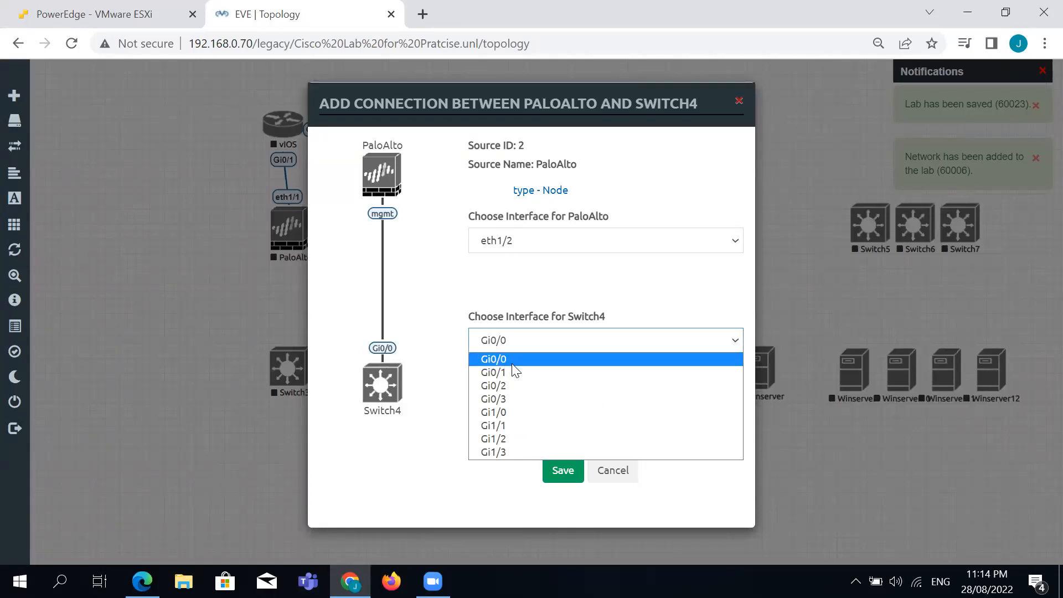
{"action": "left_click", "coordinate": [539, 360]}
{"action": "left_click", "coordinate": [588, 250]}
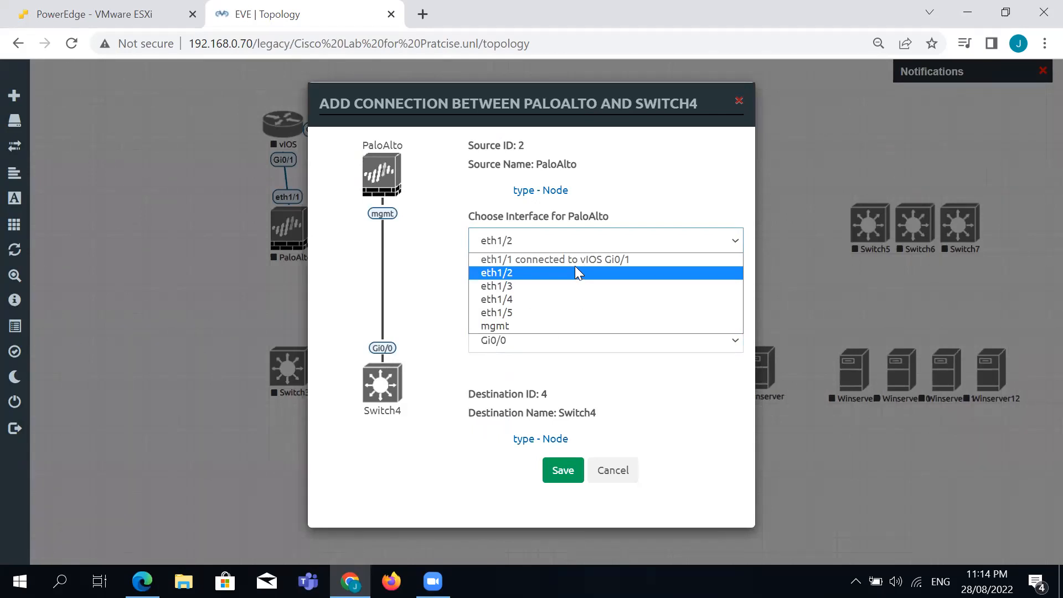
{"action": "left_click", "coordinate": [439, 296]}
{"action": "left_click", "coordinate": [565, 475]}
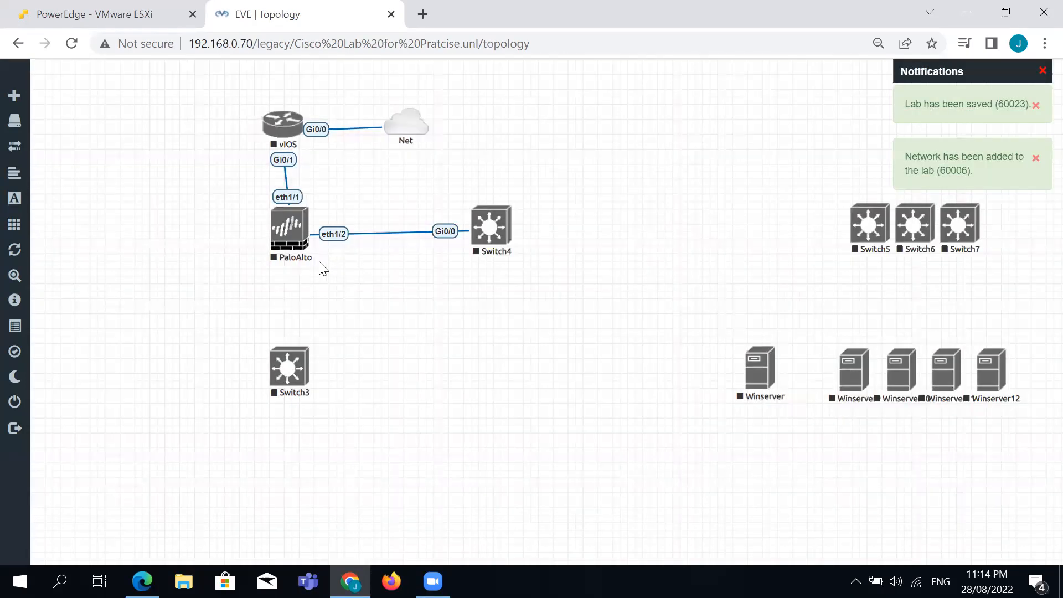
Link PaloAlto eth1/3 to Switch3 Gi0/0.
{"action": "left_click_drag", "start_coordinate": [306, 230], "coordinate": [301, 372]}
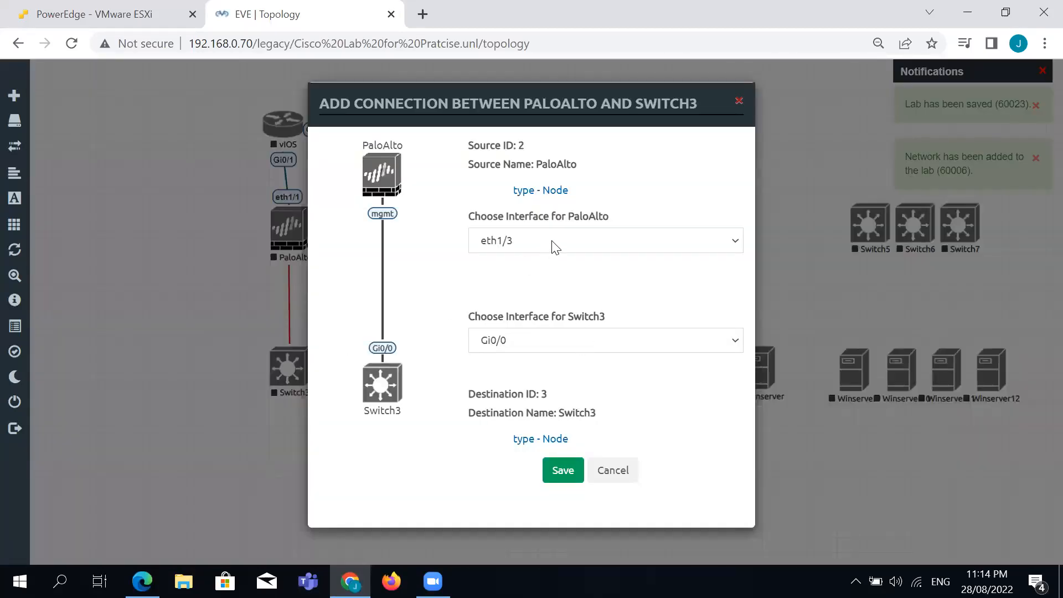
{"action": "left_click", "coordinate": [598, 243]}
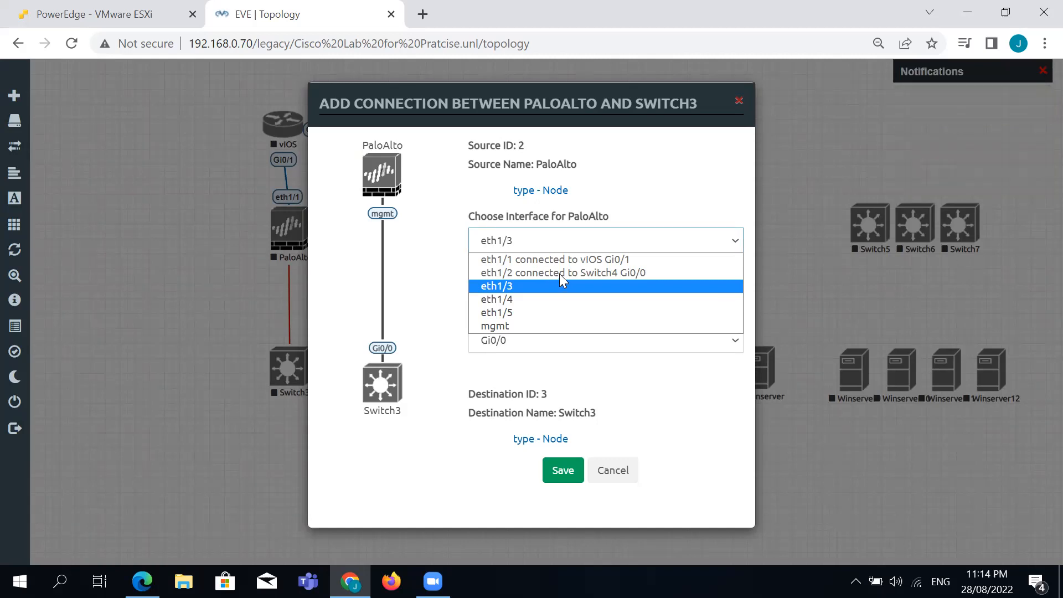
{"action": "left_click", "coordinate": [508, 287]}
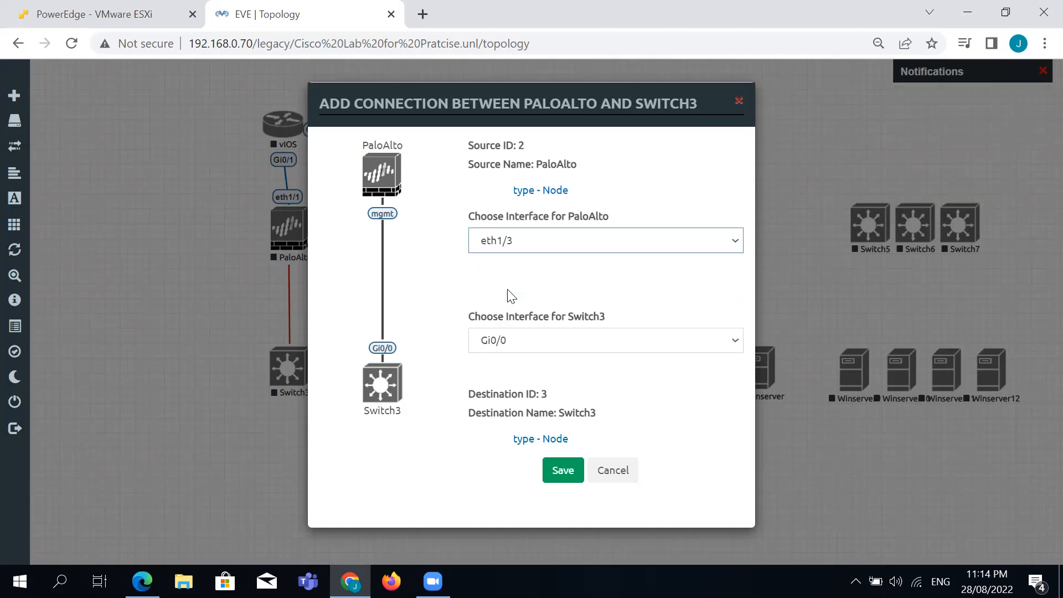
{"action": "left_click", "coordinate": [542, 346]}
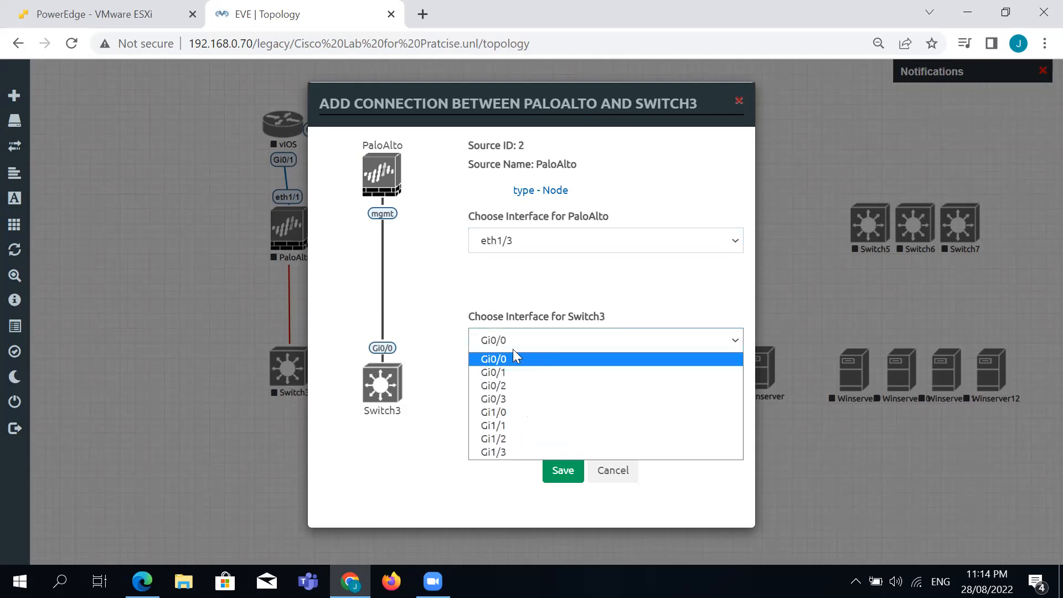
{"action": "left_click", "coordinate": [512, 359]}
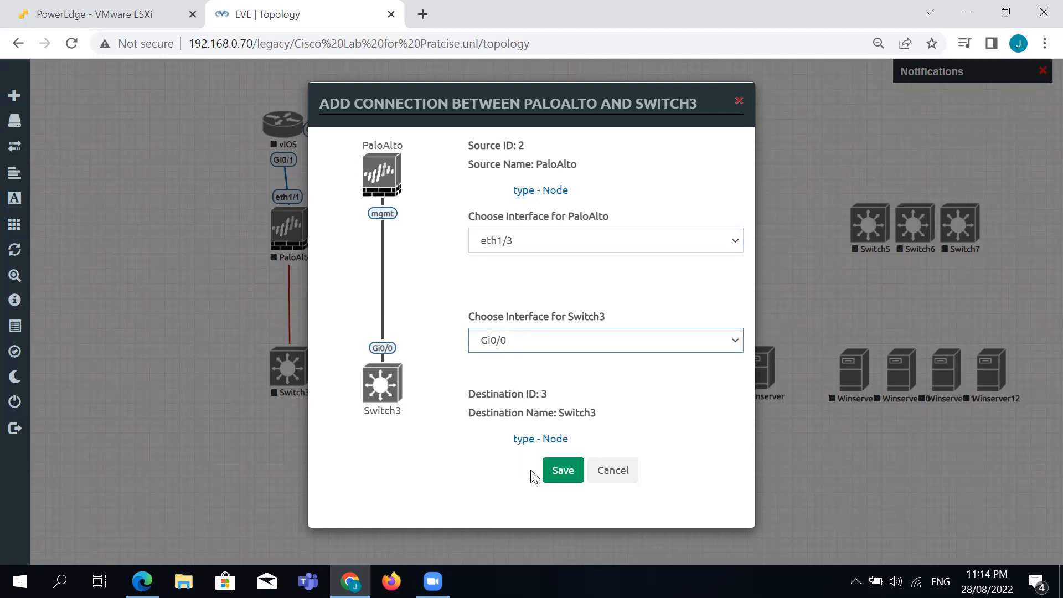
{"action": "left_click", "coordinate": [559, 470]}
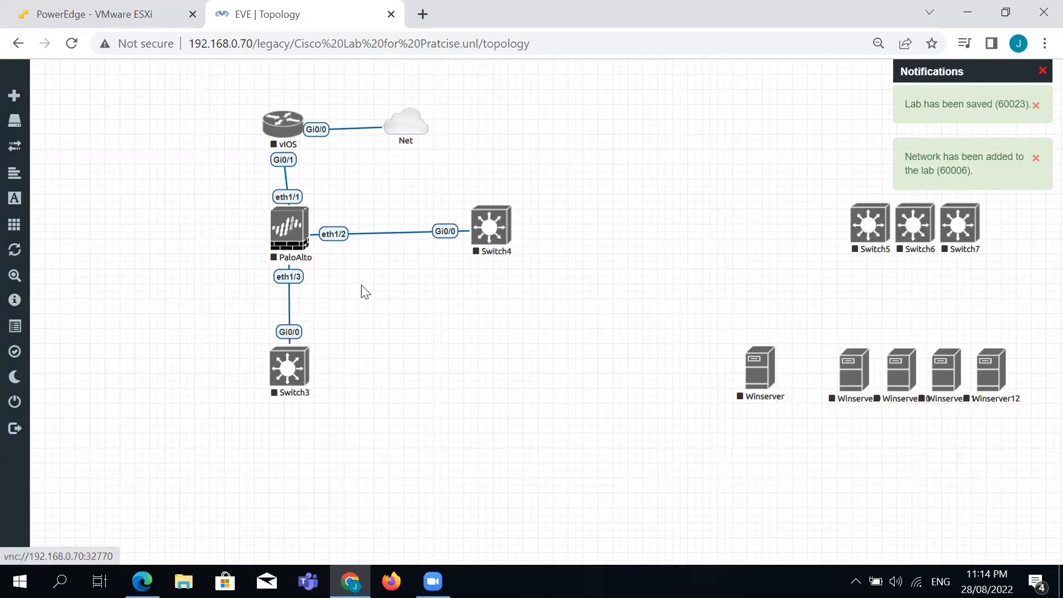
{"action": "right_click", "coordinate": [402, 323]}
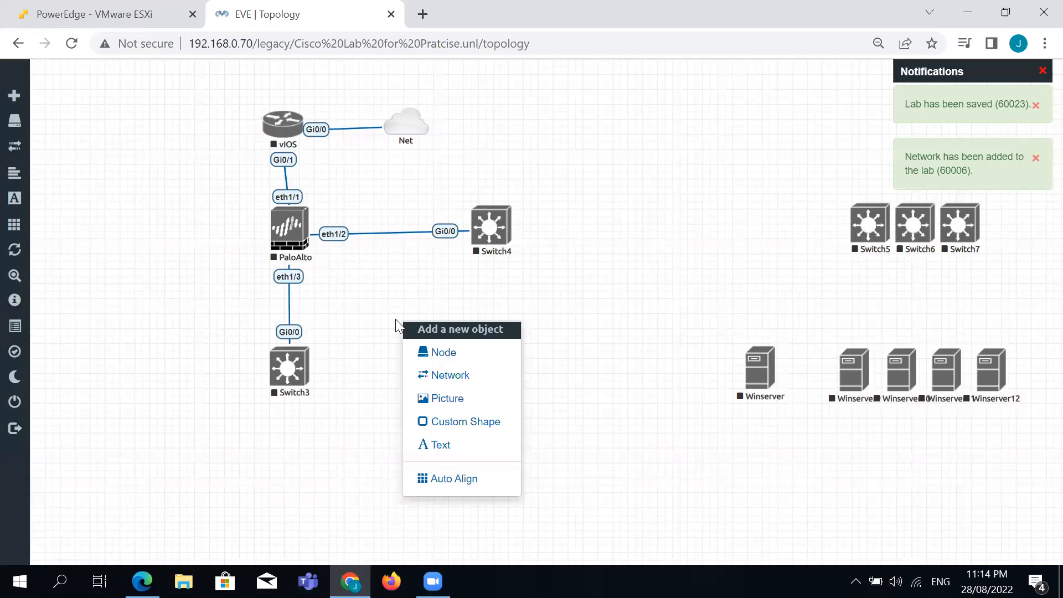
Add a second Management(Cloud0) network named Net left of PaloAlto.
{"action": "left_click", "coordinate": [468, 379]}
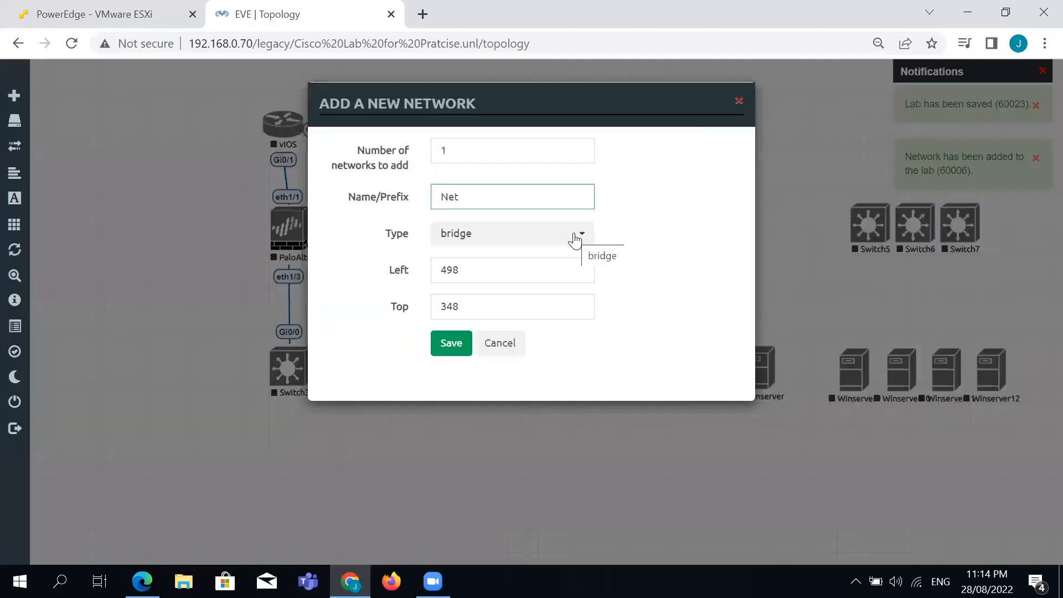
{"action": "left_click", "coordinate": [574, 238]}
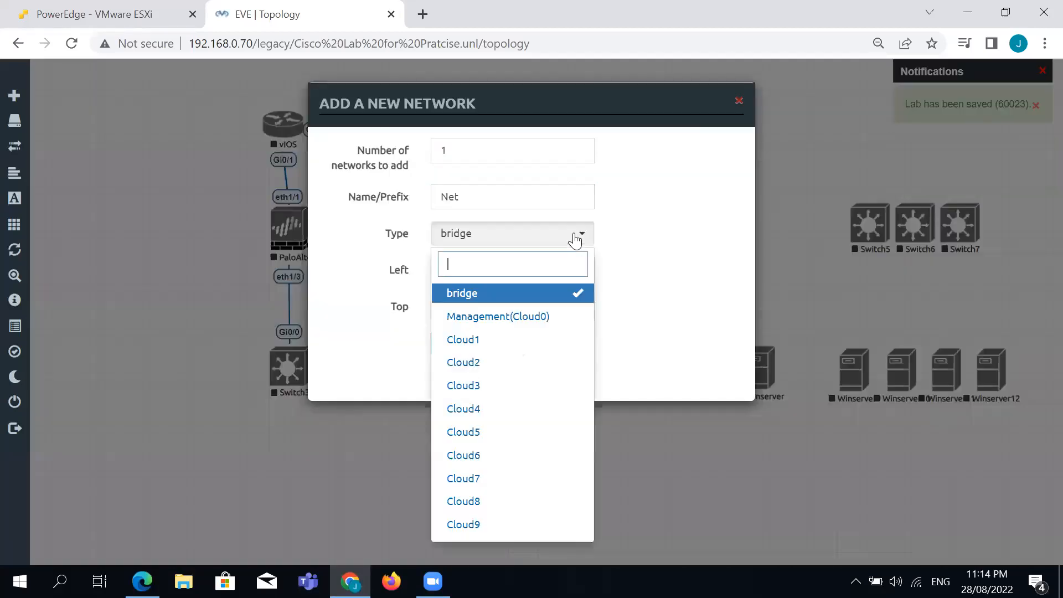
{"action": "left_click", "coordinate": [533, 318]}
{"action": "left_click", "coordinate": [453, 344]}
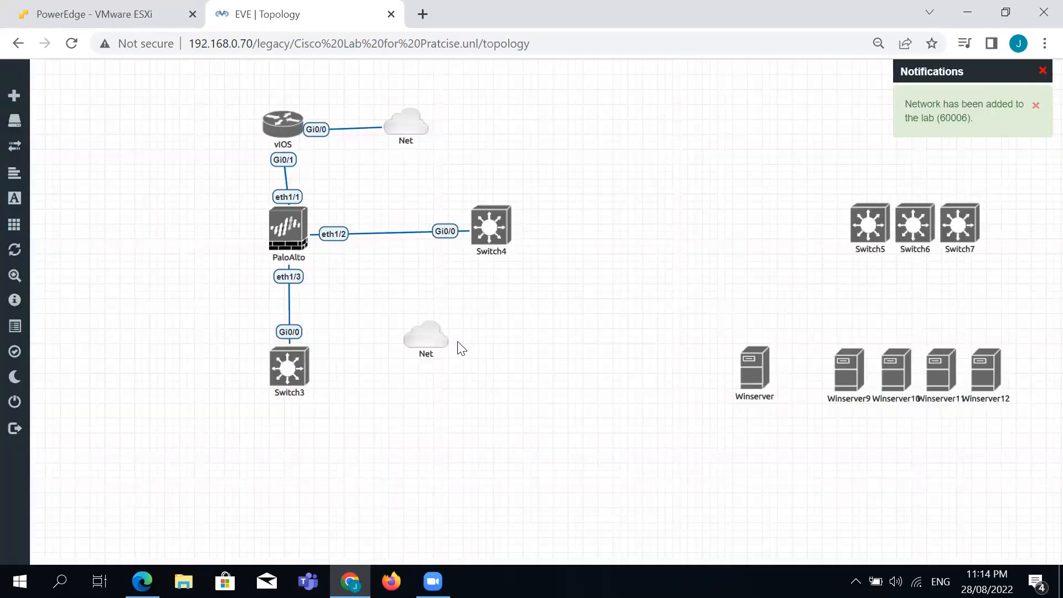
Connect the new Net cloud to PaloAlto's mgmt interface.
{"action": "left_click_drag", "start_coordinate": [148, 233], "coordinate": [289, 226]}
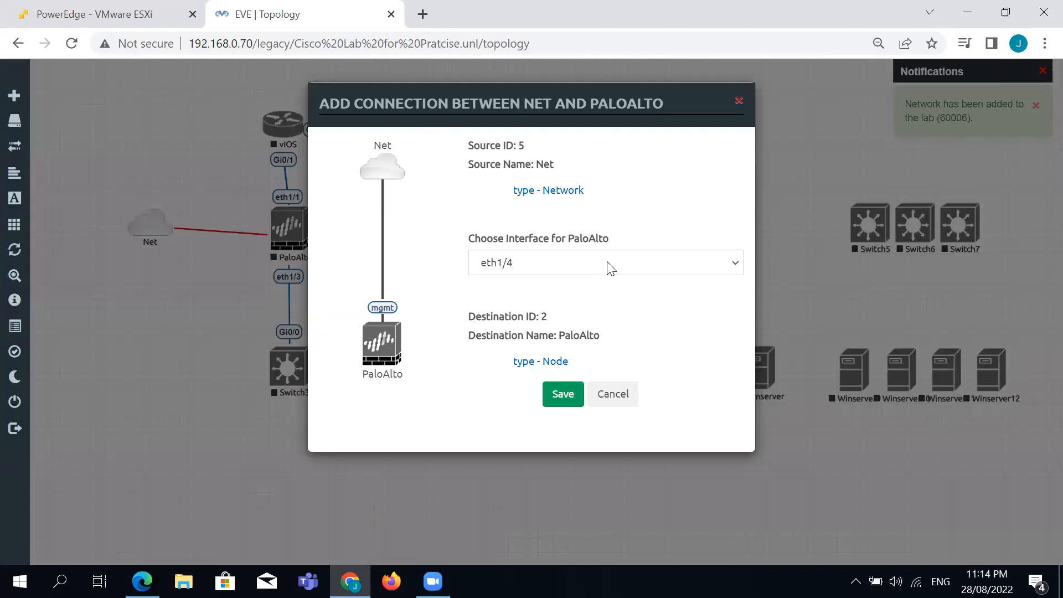
{"action": "left_click", "coordinate": [611, 269]}
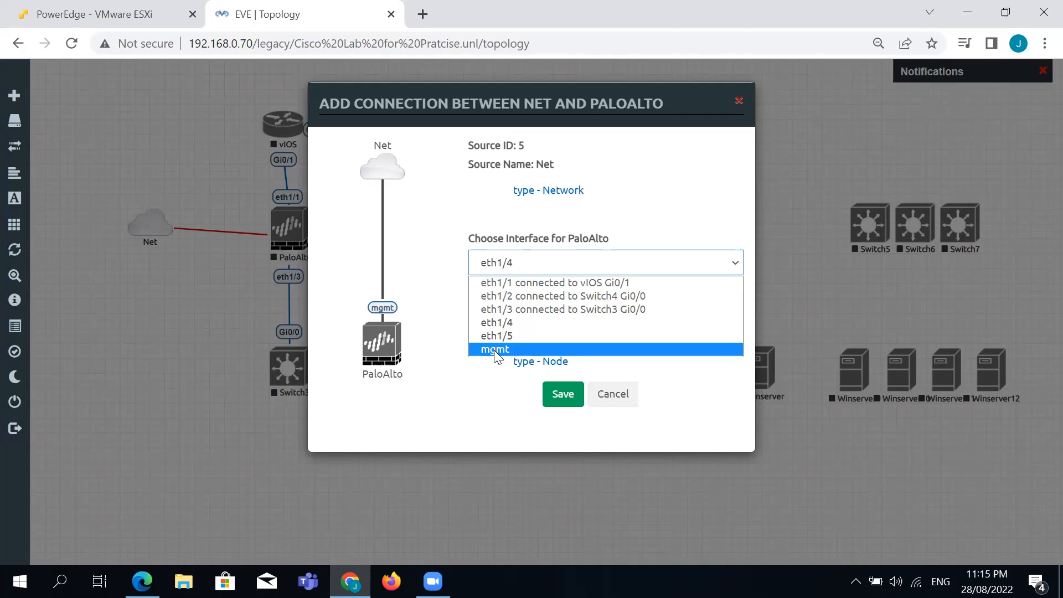
{"action": "left_click", "coordinate": [496, 349]}
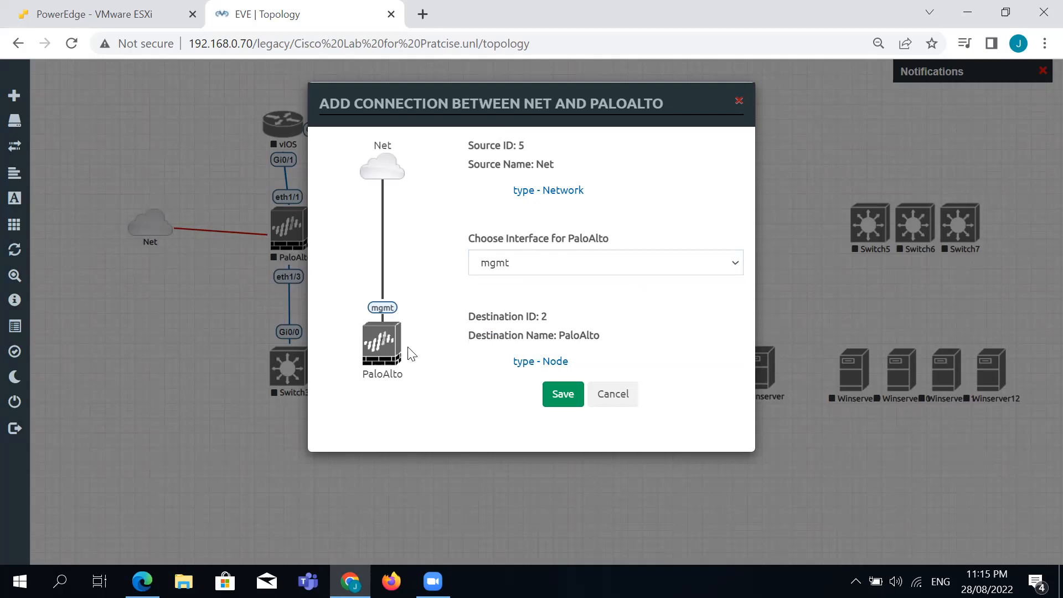
{"action": "left_click", "coordinate": [563, 394]}
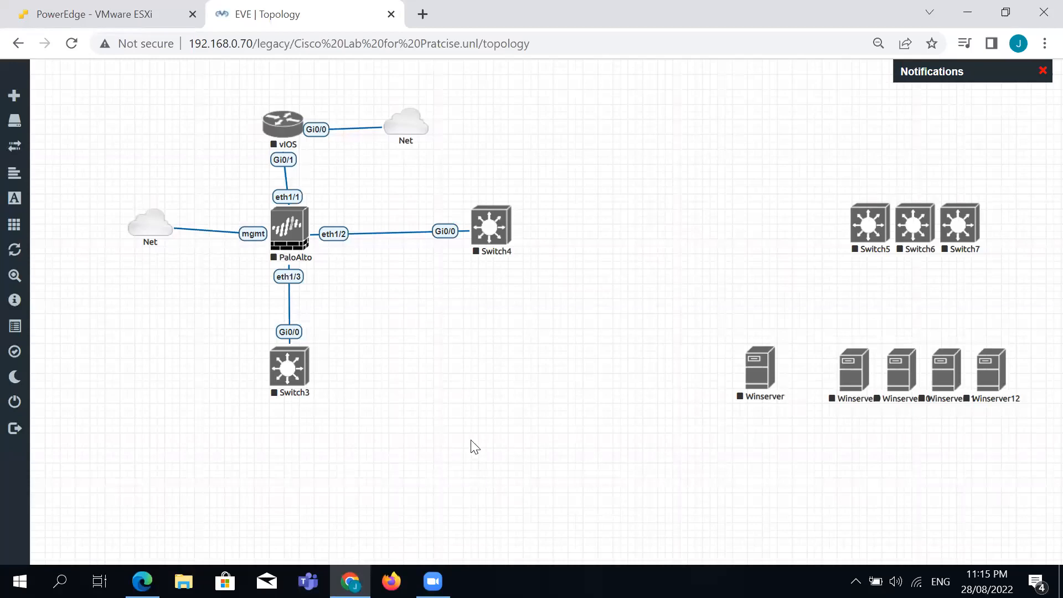
Place Switch5 and Switch6 by Switch3, linking them to Switch3 Gi0/1 and Gi0/2.
{"action": "left_click_drag", "start_coordinate": [869, 224], "coordinate": [307, 363]}
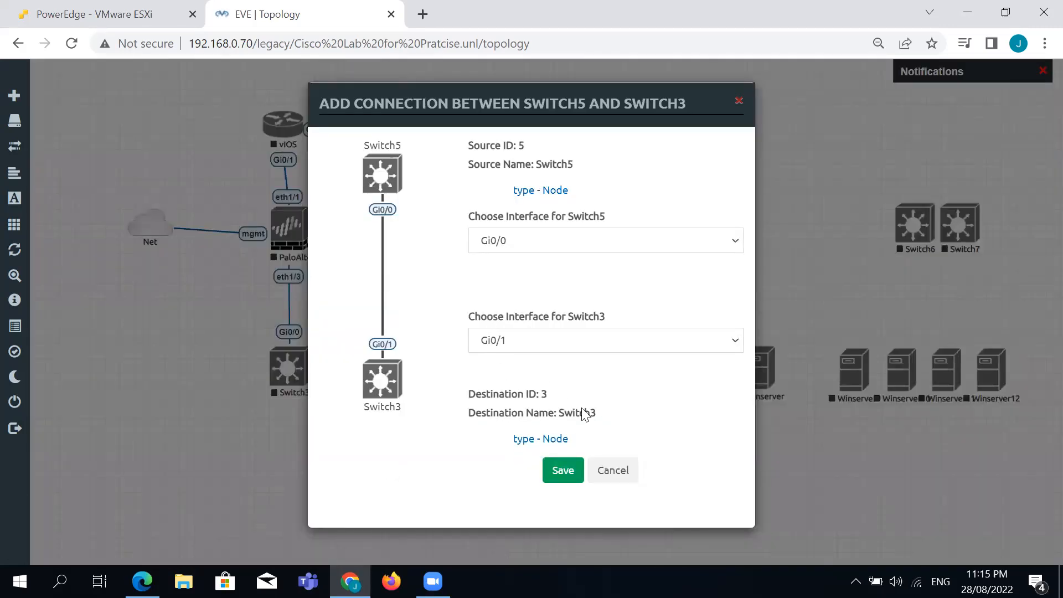
{"action": "left_click", "coordinate": [564, 469]}
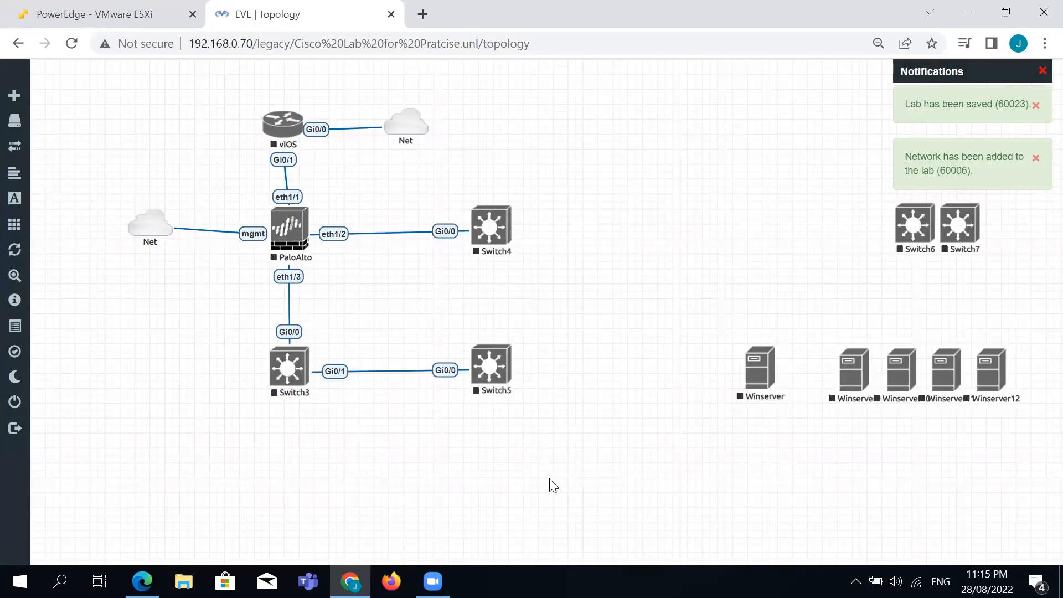
{"action": "left_click_drag", "start_coordinate": [910, 227], "coordinate": [306, 369]}
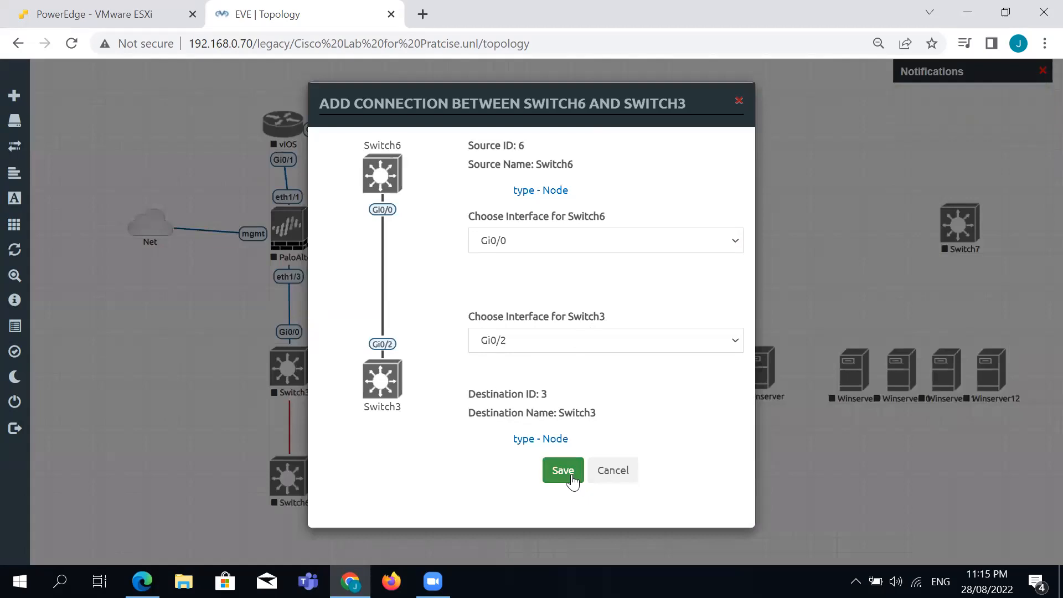
{"action": "left_click", "coordinate": [563, 471]}
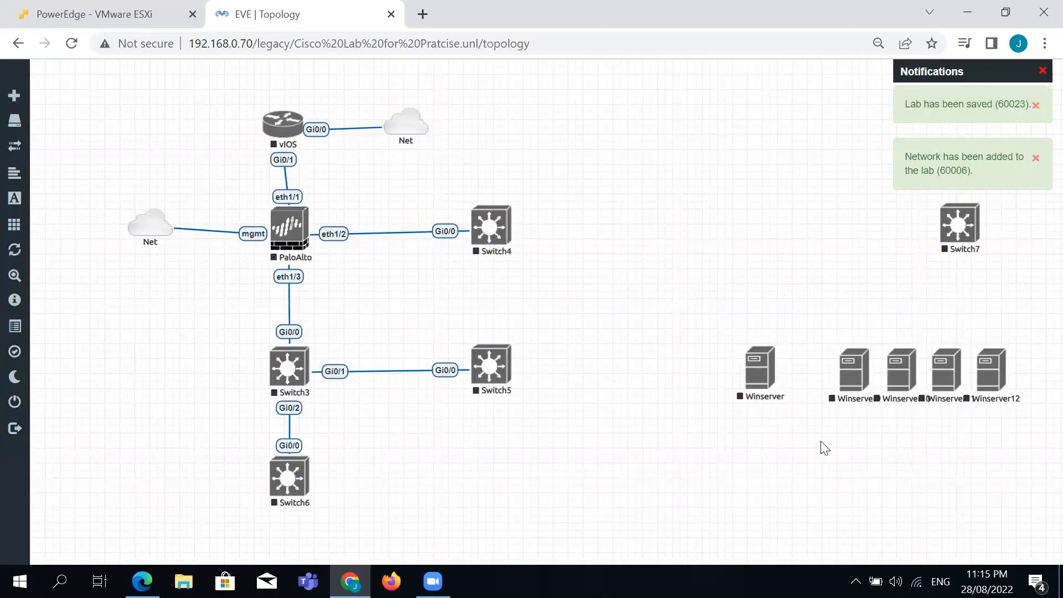
Move Switch7 to the lower left and connect its Gi0/0 to Switch6 Gi0/1.
{"action": "left_click_drag", "start_coordinate": [947, 250], "coordinate": [160, 480]}
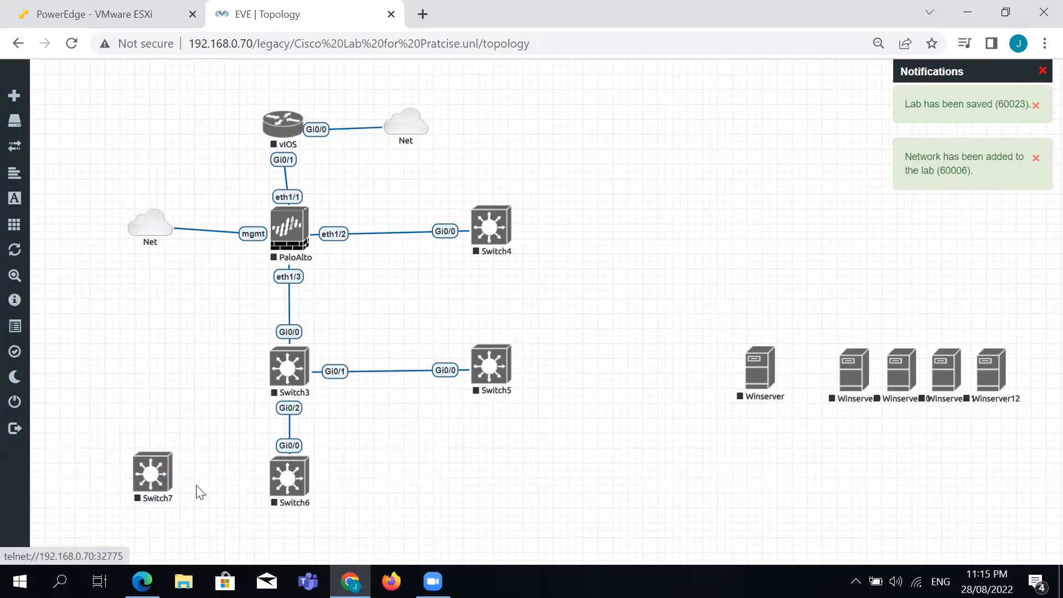
{"action": "left_click_drag", "start_coordinate": [171, 473], "coordinate": [290, 467]}
{"action": "left_click", "coordinate": [562, 468]}
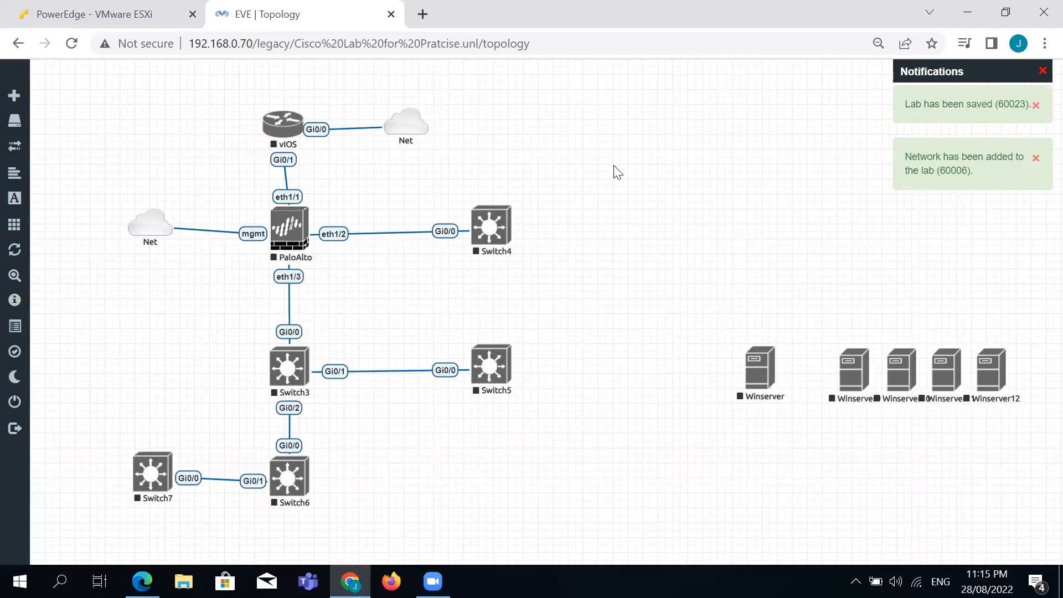
{"action": "right_click", "coordinate": [614, 167]}
Auto-align the topology, stack Winserver and Winserver9–11 in a column, and start a Winserver–Switch4 link.
{"action": "left_click", "coordinate": [719, 325]}
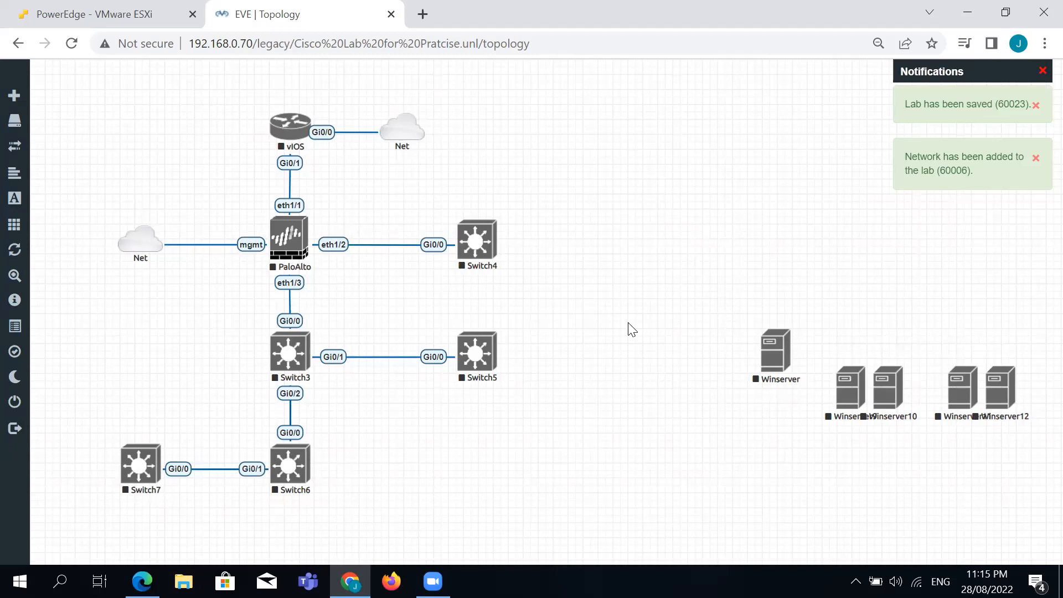
{"action": "left_click_drag", "start_coordinate": [775, 361], "coordinate": [628, 198]}
{"action": "left_click_drag", "start_coordinate": [841, 396], "coordinate": [622, 280]}
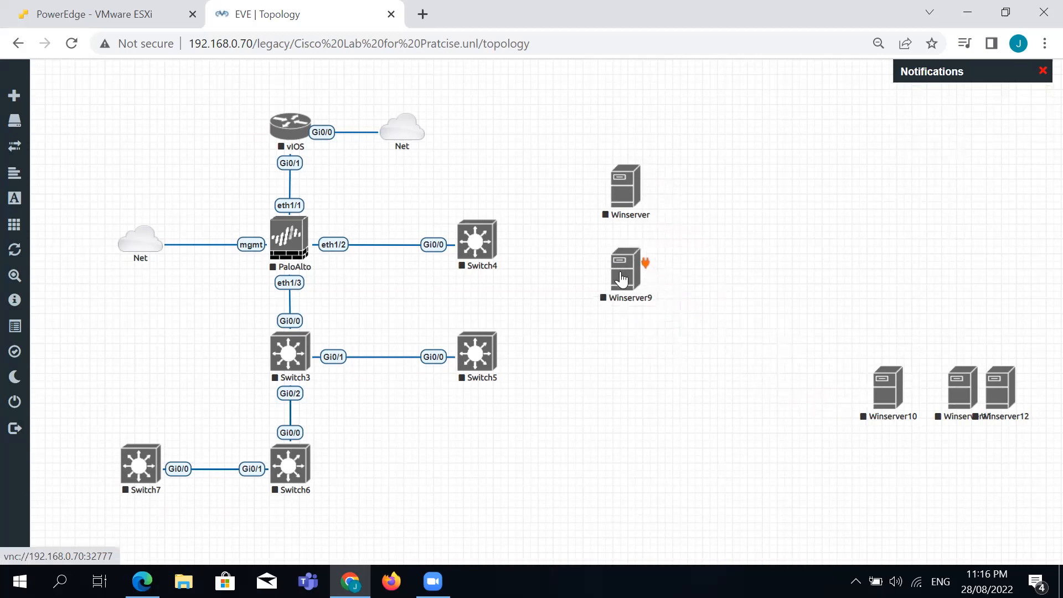
{"action": "left_click_drag", "start_coordinate": [886, 390], "coordinate": [619, 363]}
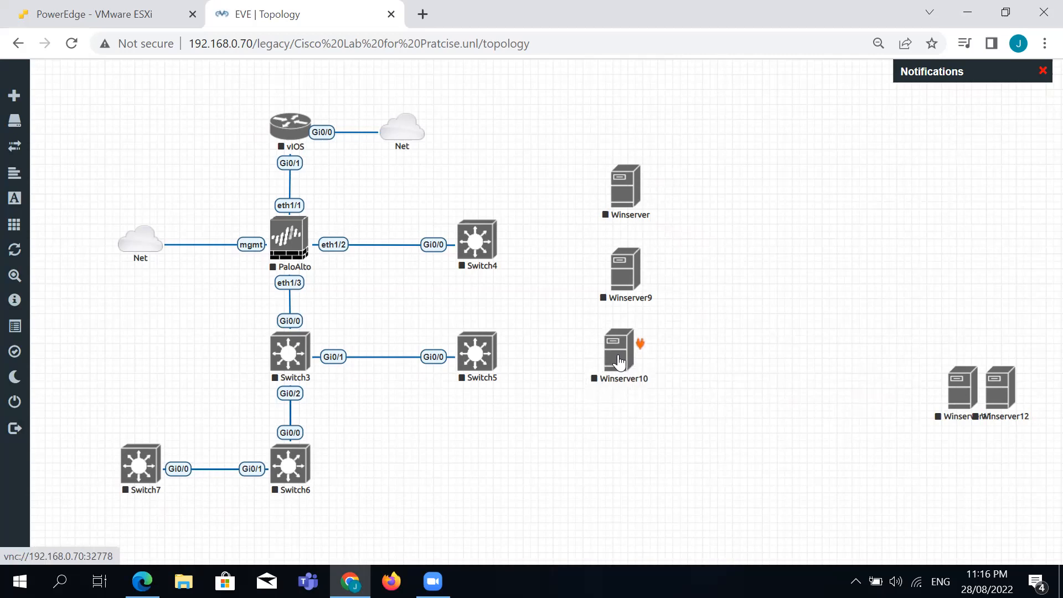
{"action": "left_click_drag", "start_coordinate": [926, 407], "coordinate": [620, 434]}
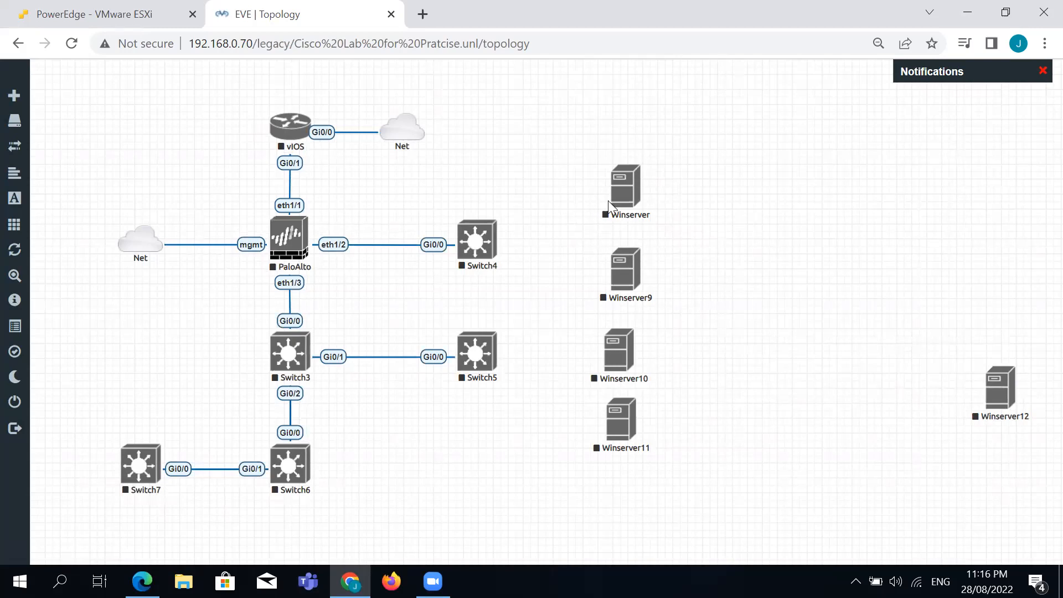
{"action": "left_click_drag", "start_coordinate": [641, 176], "coordinate": [497, 244]}
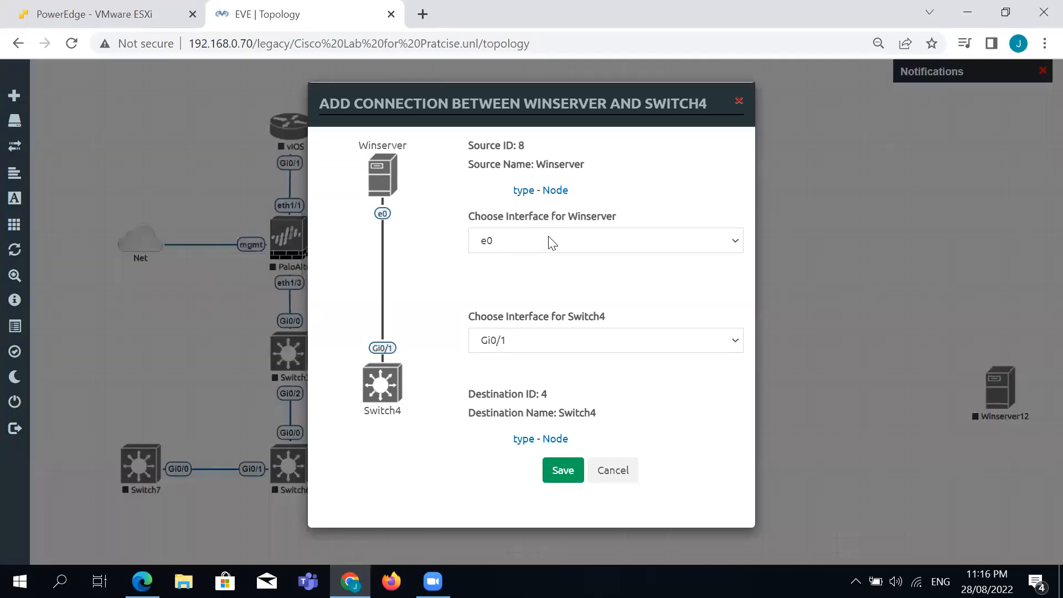
Connect Winserver e0 to Switch4 Gi0/1.
{"action": "left_click", "coordinate": [548, 244]}
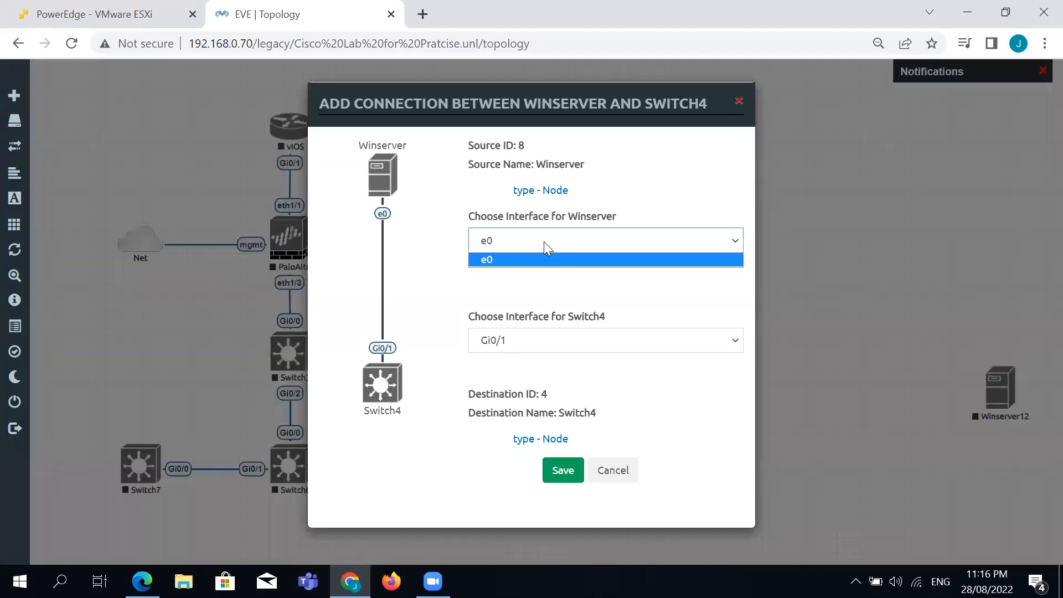
{"action": "left_click", "coordinate": [503, 258]}
{"action": "left_click", "coordinate": [507, 245]}
{"action": "left_click", "coordinate": [507, 245]}
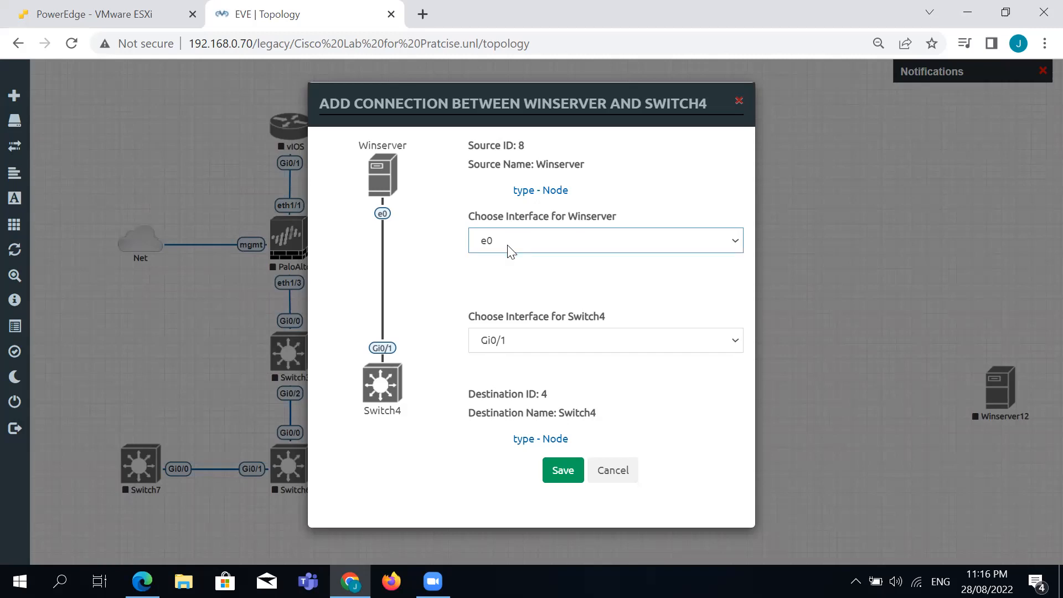
{"action": "left_click", "coordinate": [650, 346]}
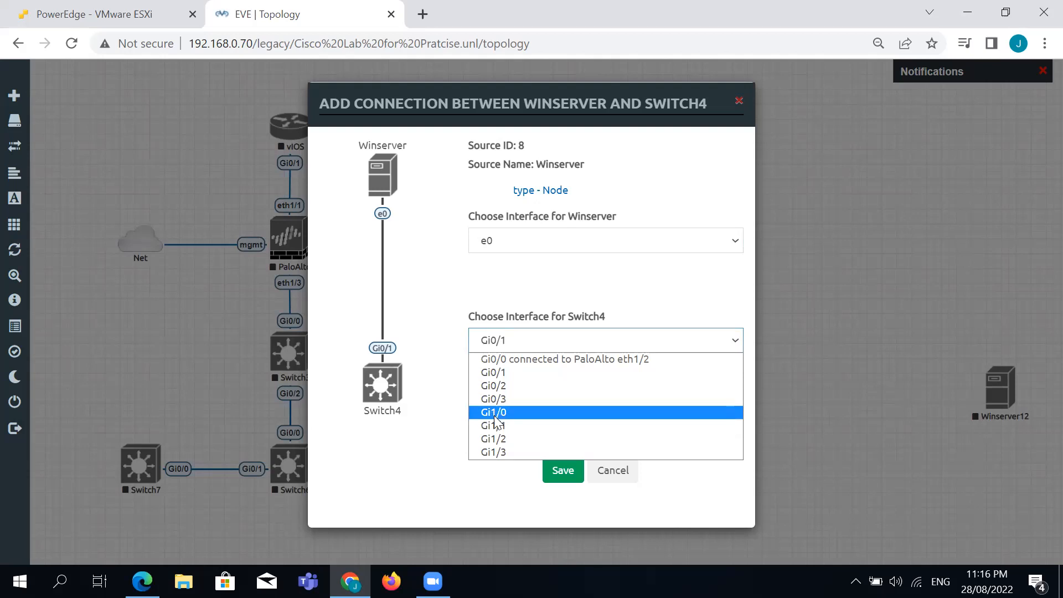
{"action": "left_click", "coordinate": [504, 376]}
{"action": "left_click", "coordinate": [565, 471]}
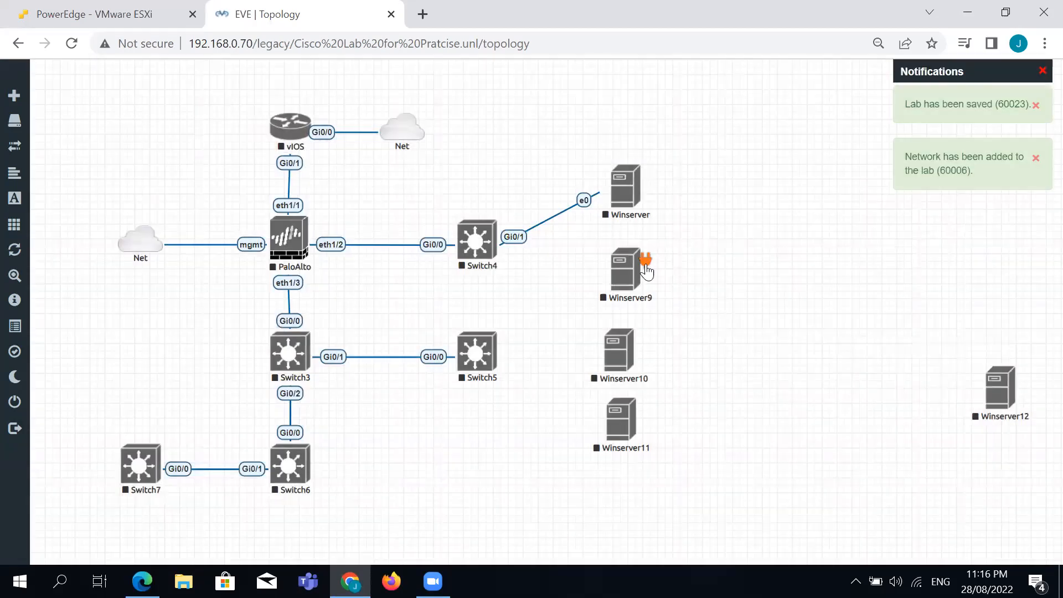
Link Winserver9 to Switch4 Gi0/2 and Winserver10 and Winserver11 to Switch5.
{"action": "left_click_drag", "start_coordinate": [637, 263], "coordinate": [476, 242]}
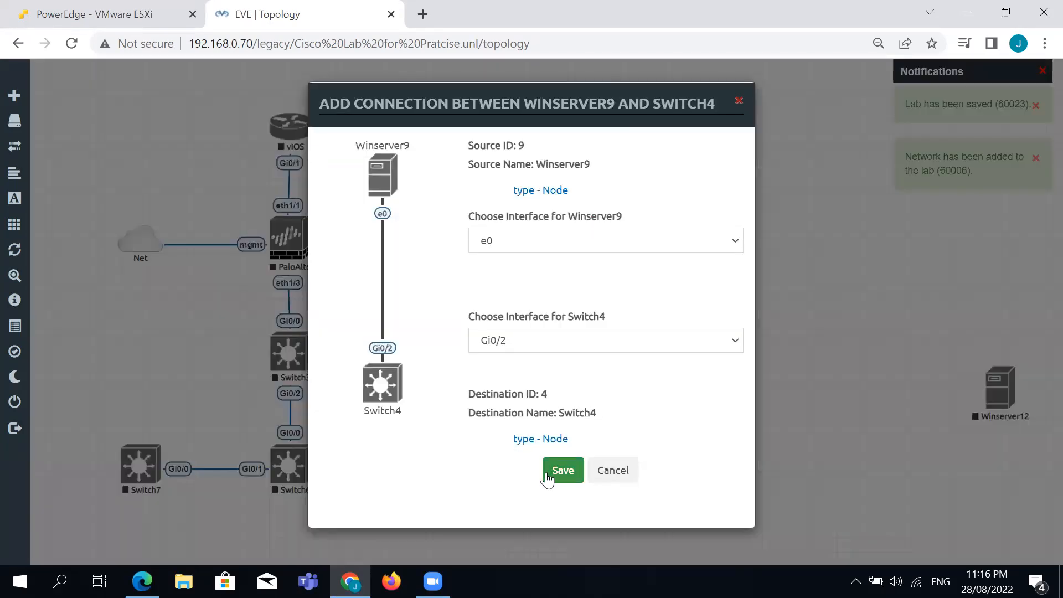
{"action": "left_click", "coordinate": [560, 471]}
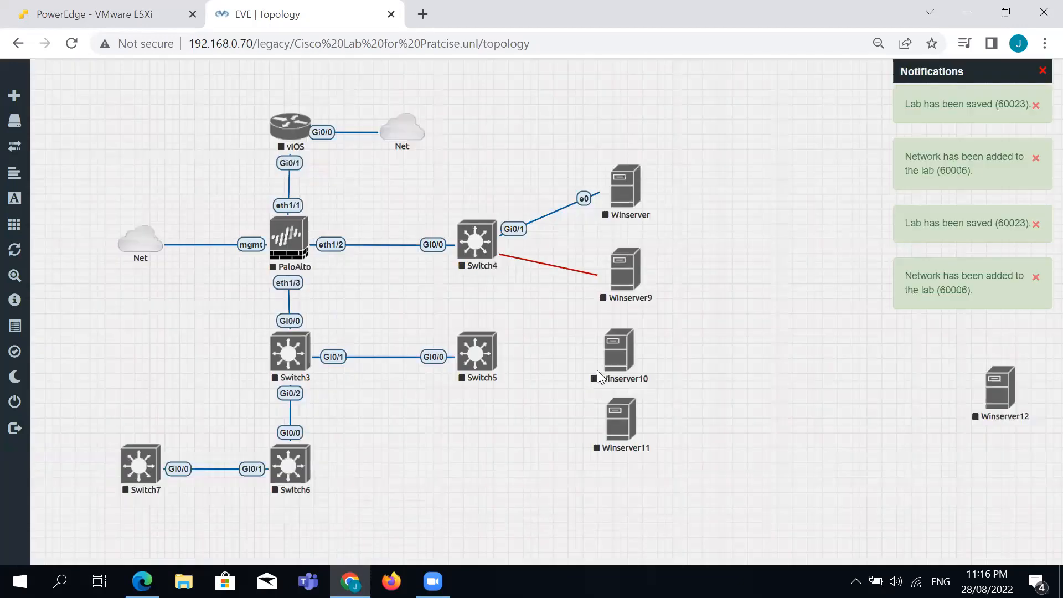
{"action": "left_click_drag", "start_coordinate": [643, 355], "coordinate": [477, 352]}
{"action": "left_click", "coordinate": [560, 469]}
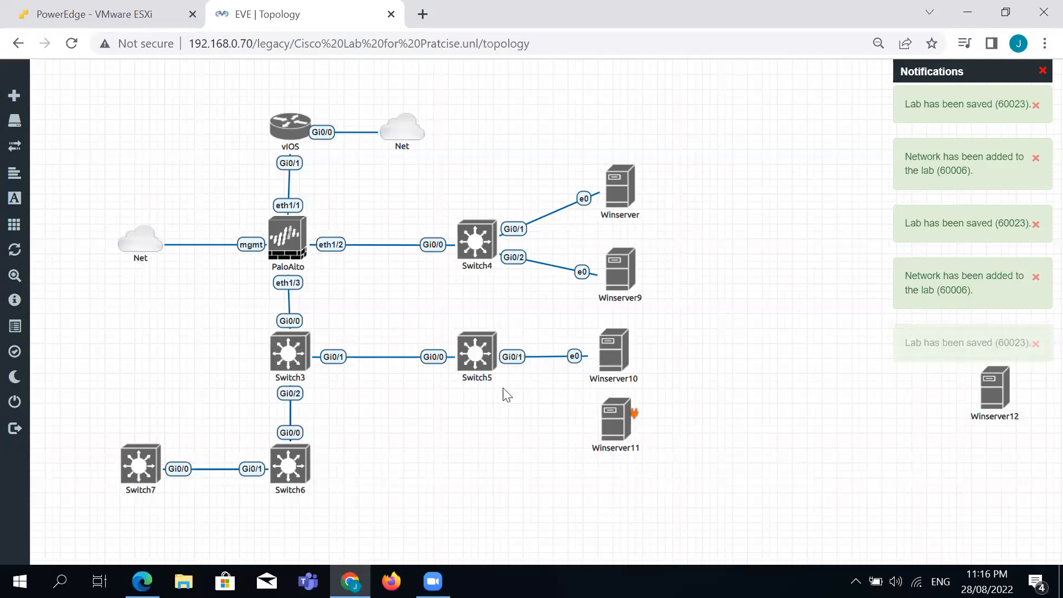
{"action": "left_click_drag", "start_coordinate": [506, 394], "coordinate": [490, 364]}
{"action": "left_click", "coordinate": [563, 471]}
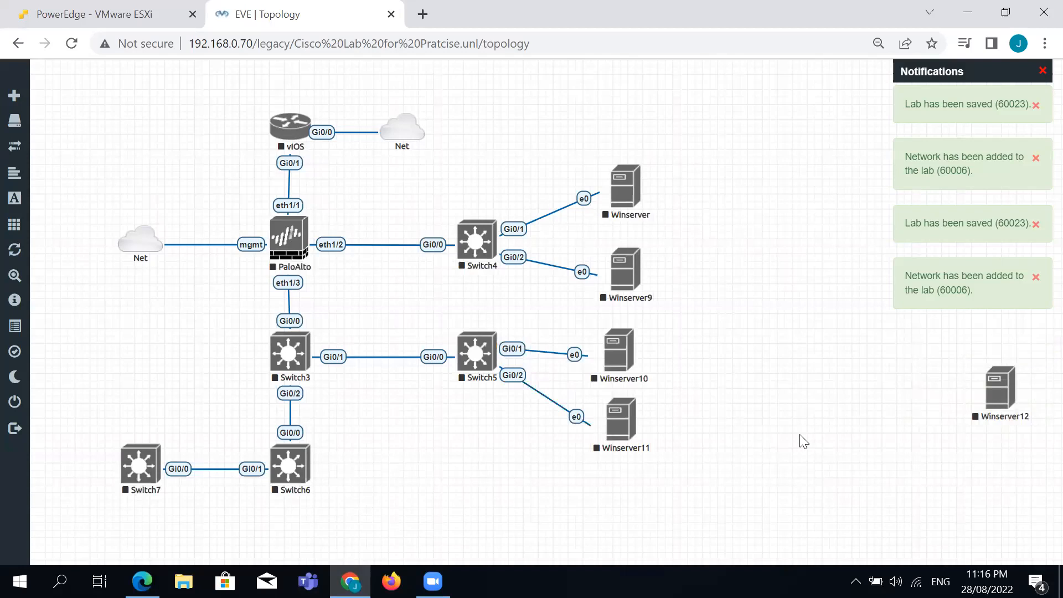
Move Winserver12 to the far left beside Switch7, linking it to Switch7 Gi0/1.
{"action": "left_click_drag", "start_coordinate": [981, 400], "coordinate": [138, 464]}
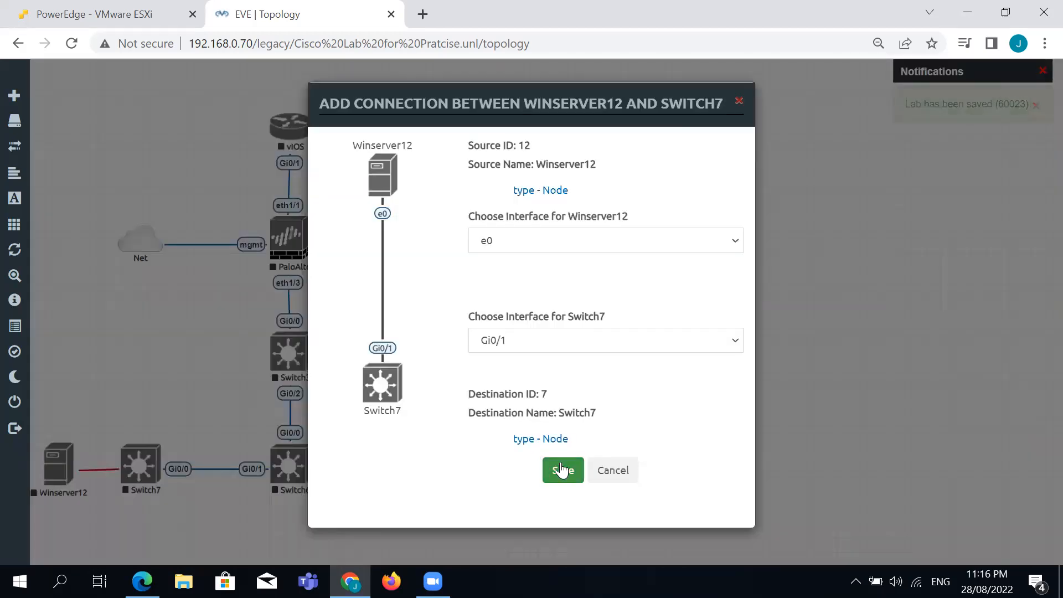
{"action": "left_click", "coordinate": [562, 470]}
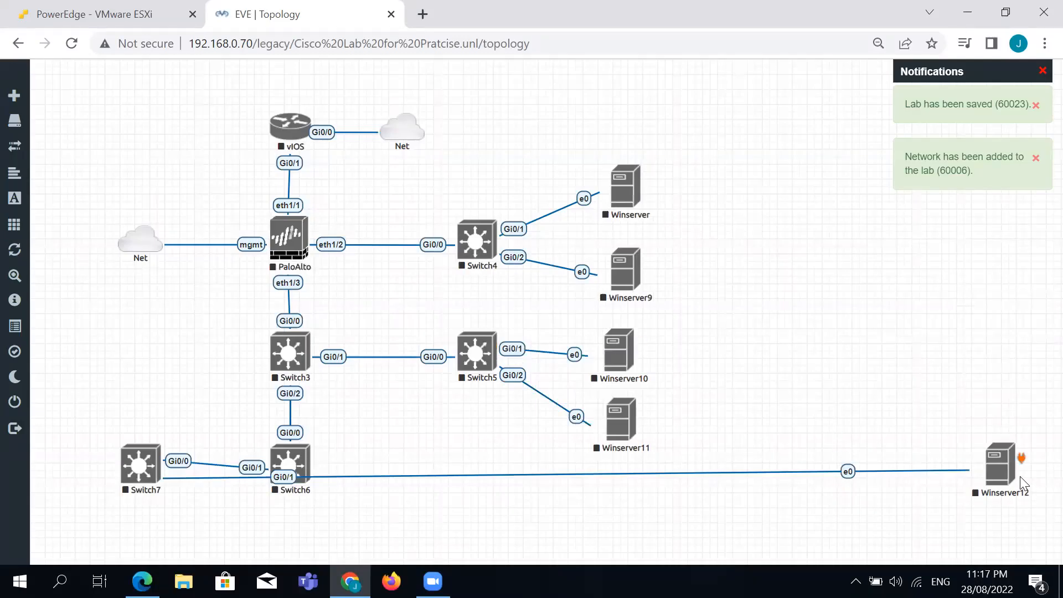
{"action": "left_click_drag", "start_coordinate": [999, 470], "coordinate": [61, 407]}
Add a Windows Server node named Winserver below Switch3 and link its e0 to Switch3 Gi0/3.
{"action": "right_click", "coordinate": [385, 427]}
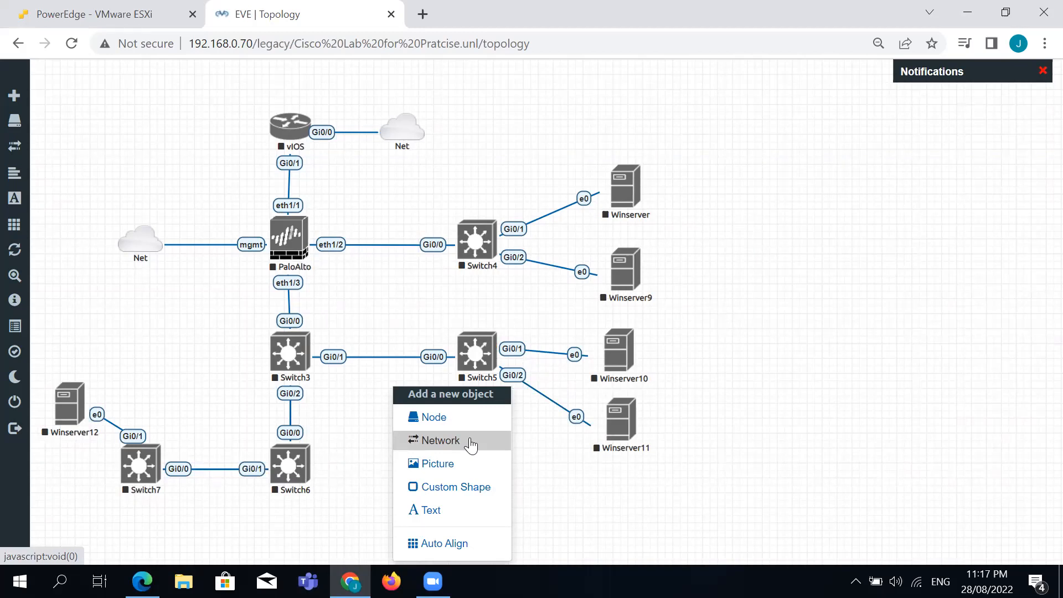
{"action": "left_click", "coordinate": [440, 418]}
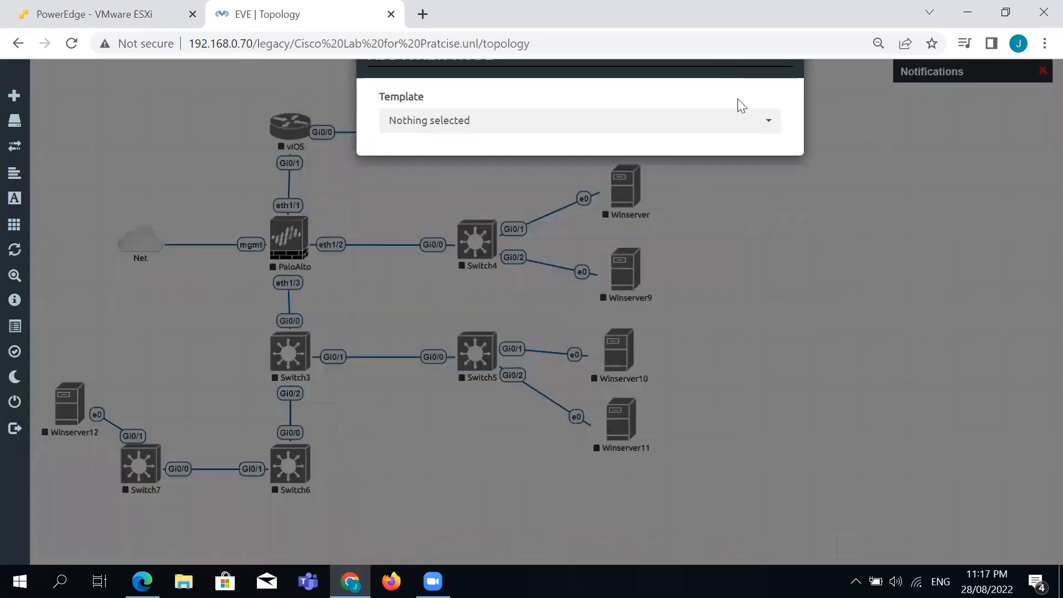
{"action": "left_click", "coordinate": [770, 122]}
{"action": "left_click_drag", "start_coordinate": [777, 173], "coordinate": [780, 546]}
{"action": "left_click", "coordinate": [520, 525]}
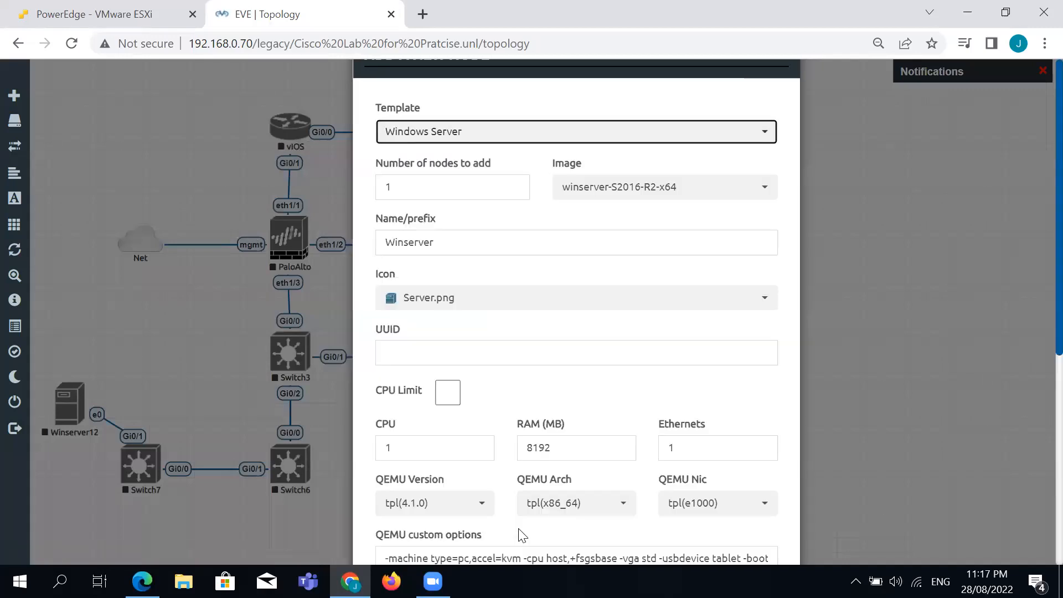
{"action": "left_click", "coordinate": [872, 498]}
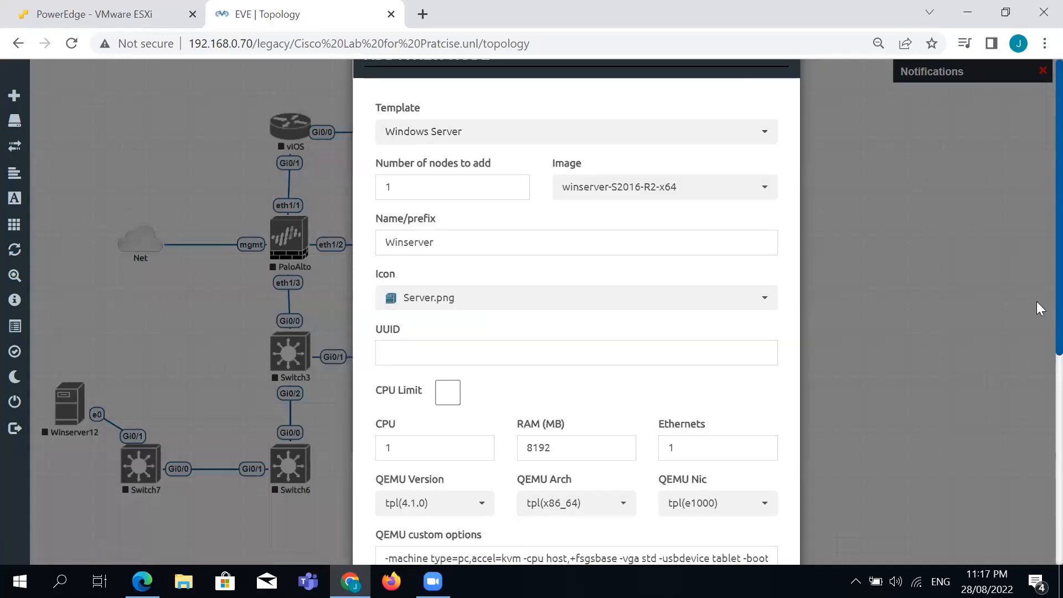
{"action": "scroll", "coordinate": [1036, 310], "scroll_direction": "down", "scroll_amount": 5}
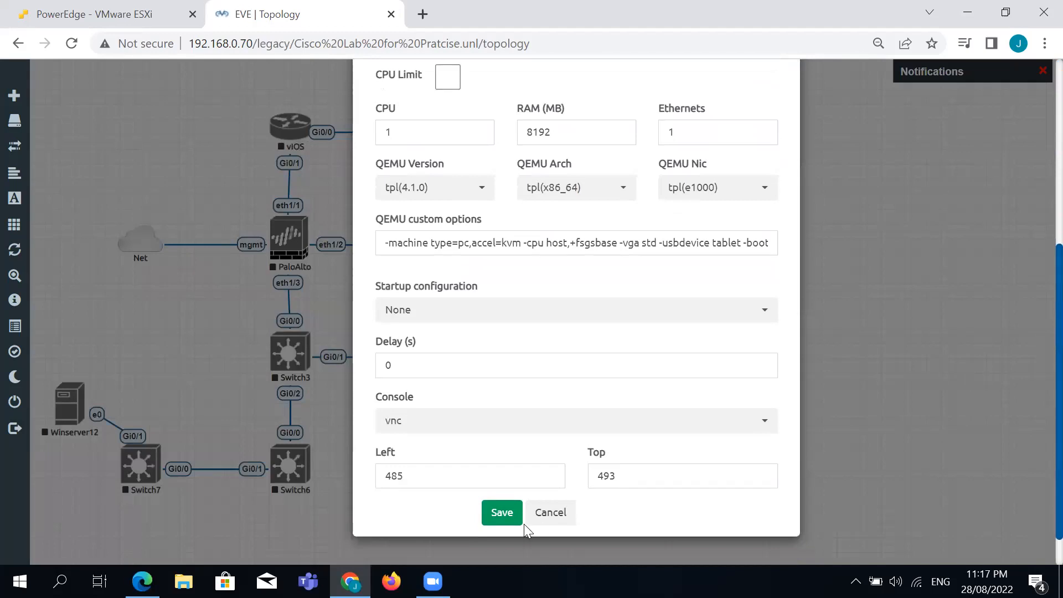
{"action": "left_click", "coordinate": [519, 521]}
{"action": "left_click_drag", "start_coordinate": [429, 481], "coordinate": [307, 354]}
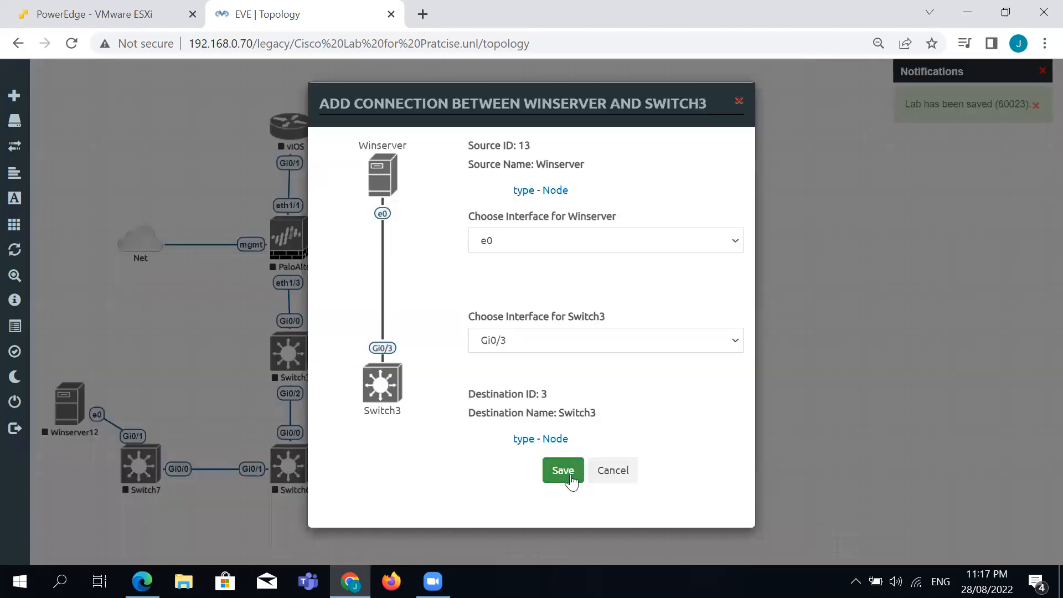
{"action": "key", "text": "Return"}
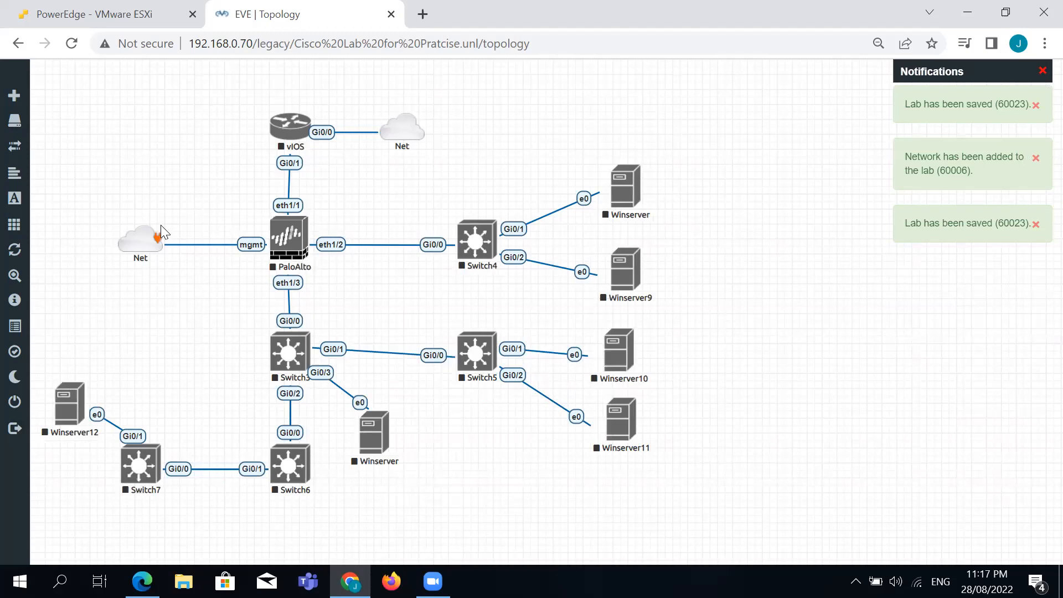
Shift the whole topology upward, nudge Switch7 right, and lower Winserver12 level with it.
{"action": "left_click_drag", "start_coordinate": [44, 96], "coordinate": [736, 521]}
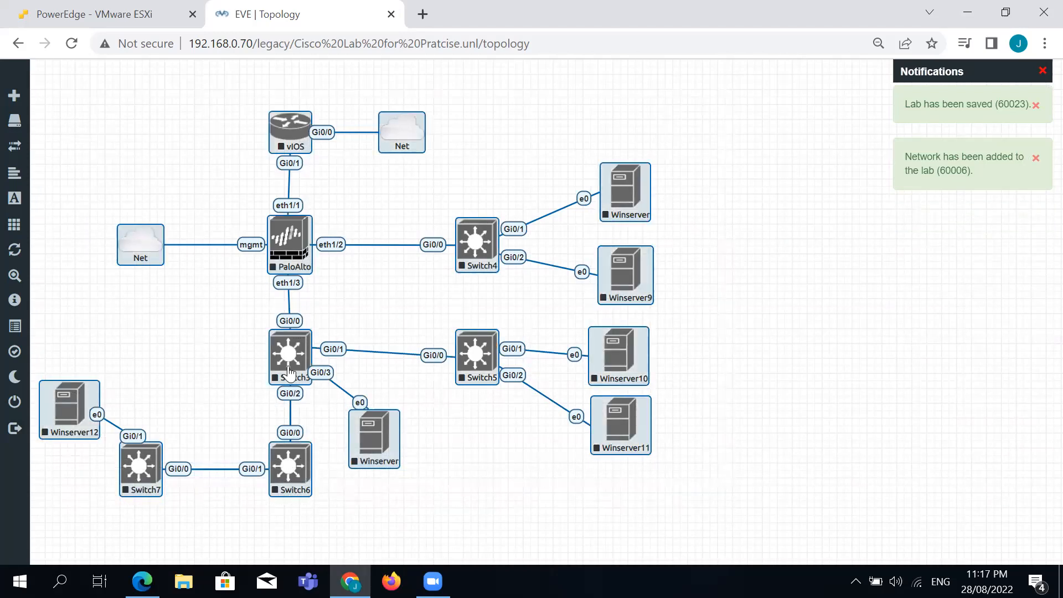
{"action": "left_click_drag", "start_coordinate": [280, 360], "coordinate": [278, 332]}
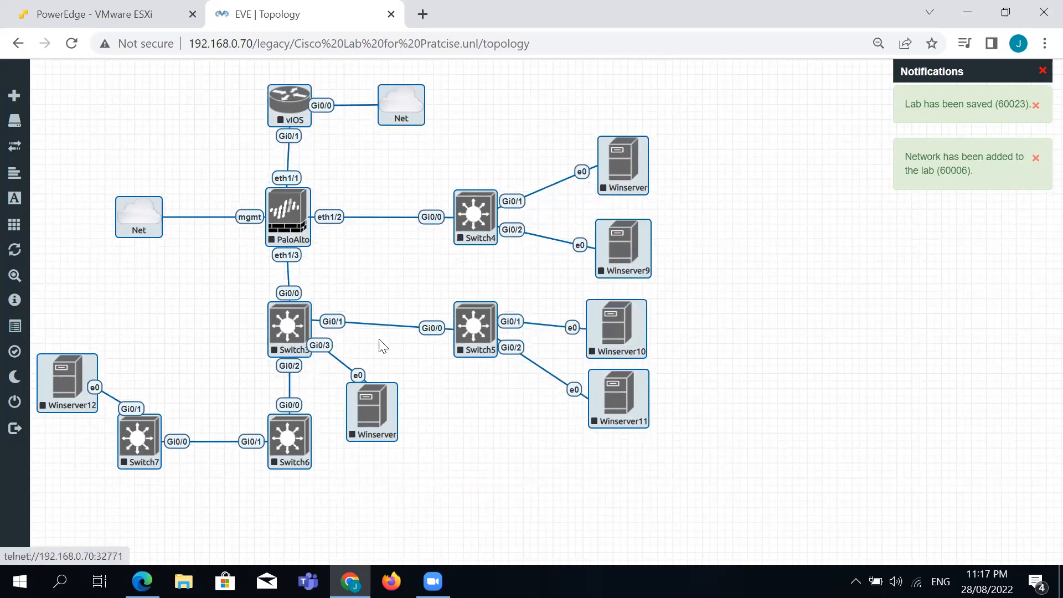
{"action": "left_click", "coordinate": [505, 417]}
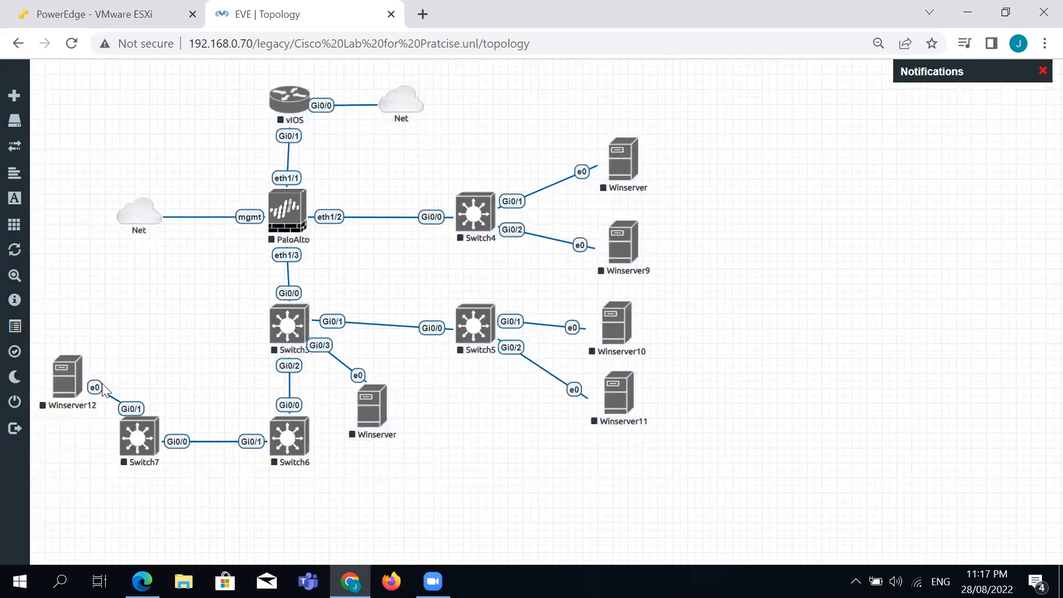
{"action": "left_click_drag", "start_coordinate": [138, 437], "coordinate": [165, 434]}
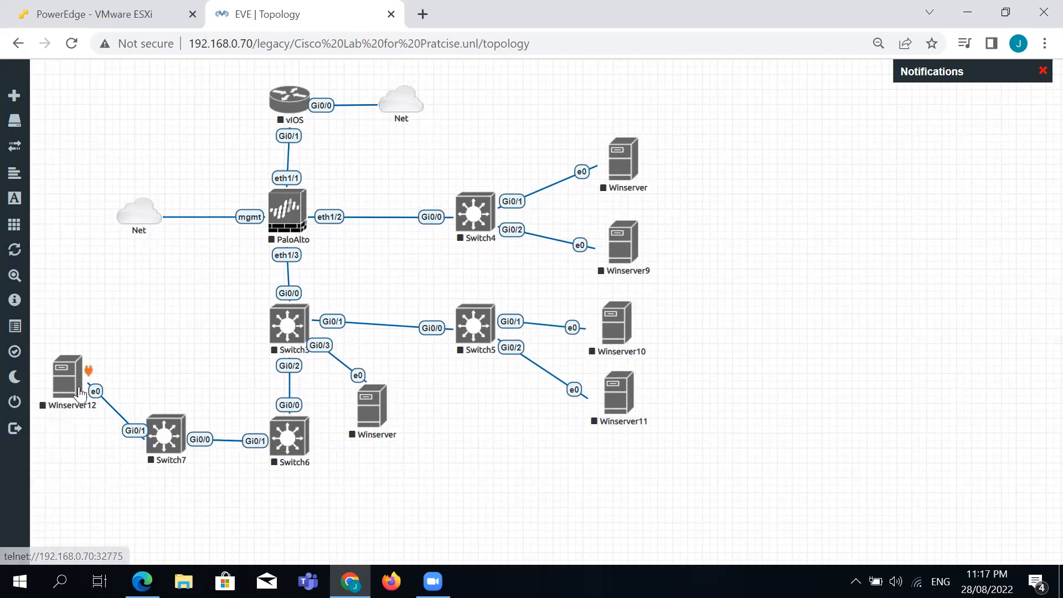
{"action": "left_click_drag", "start_coordinate": [81, 388], "coordinate": [78, 449]}
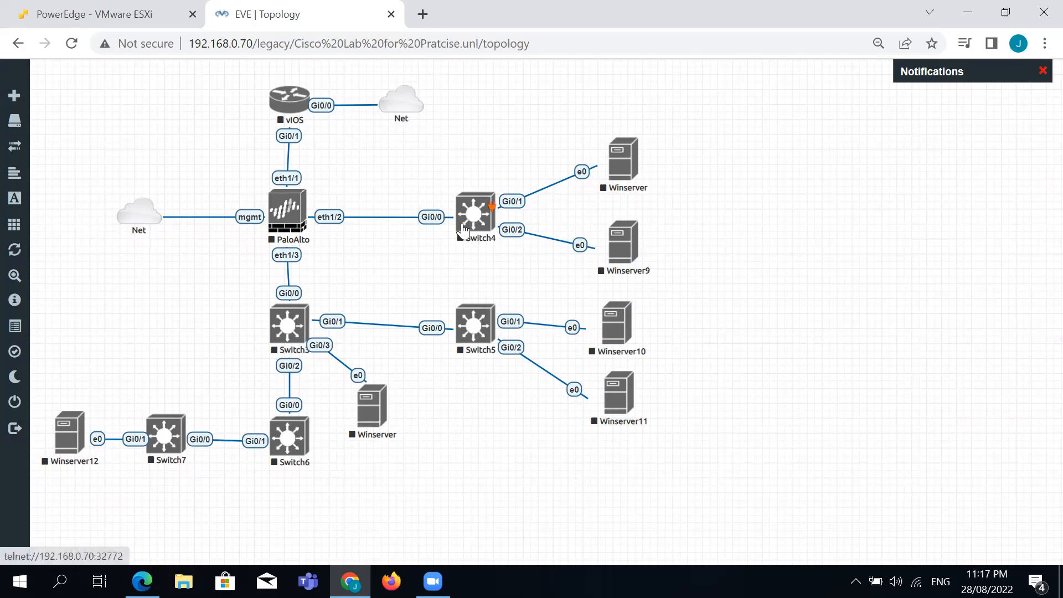
Change Switch3's icon to Switch.png and save.
{"action": "right_click", "coordinate": [289, 324]}
{"action": "left_click", "coordinate": [328, 491]}
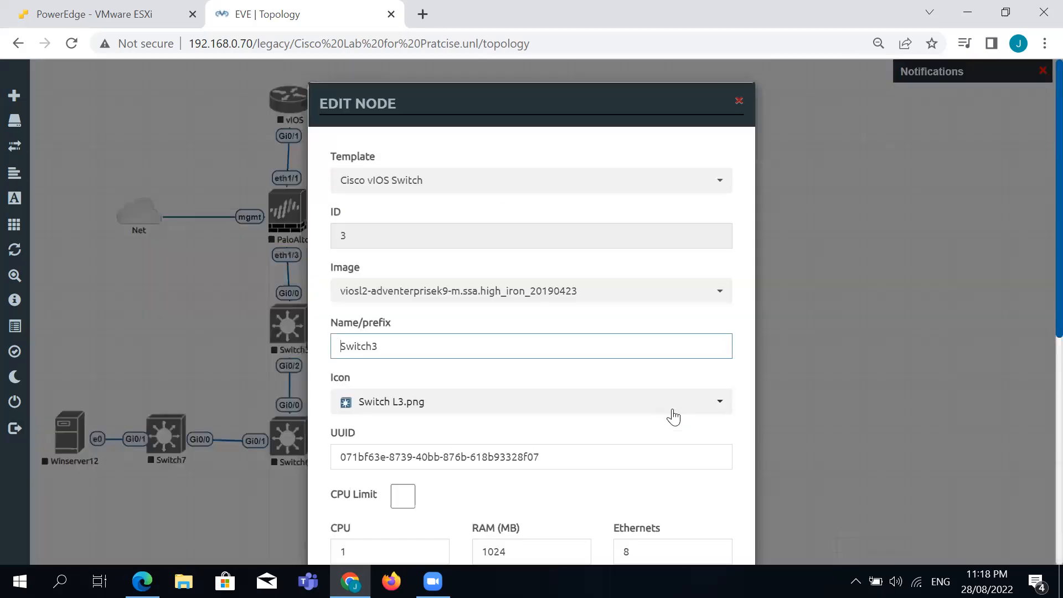
{"action": "left_click", "coordinate": [671, 410]}
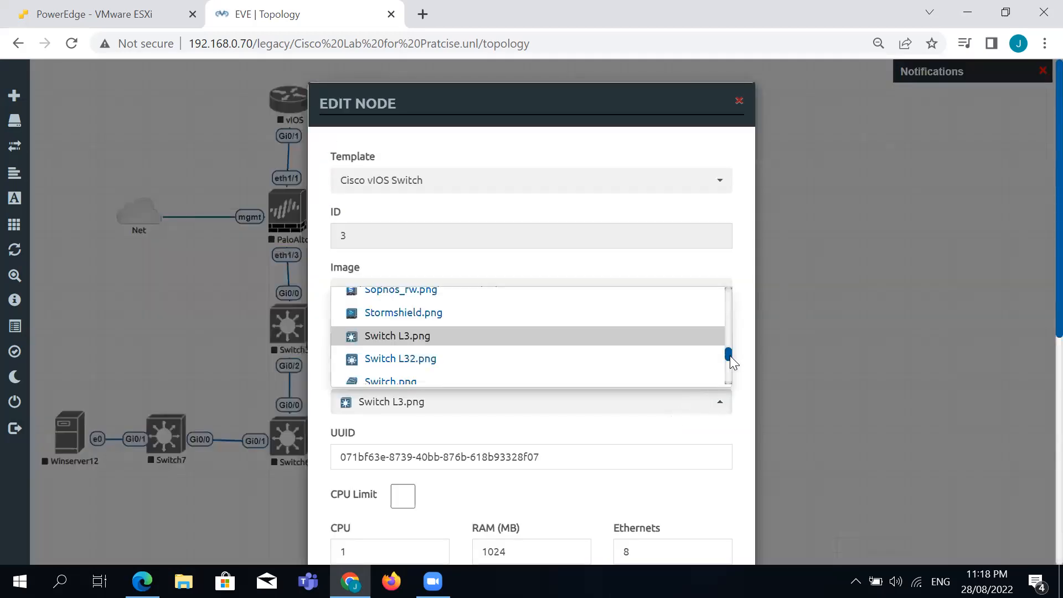
{"action": "scroll", "coordinate": [729, 355], "scroll_direction": "down", "scroll_amount": 2}
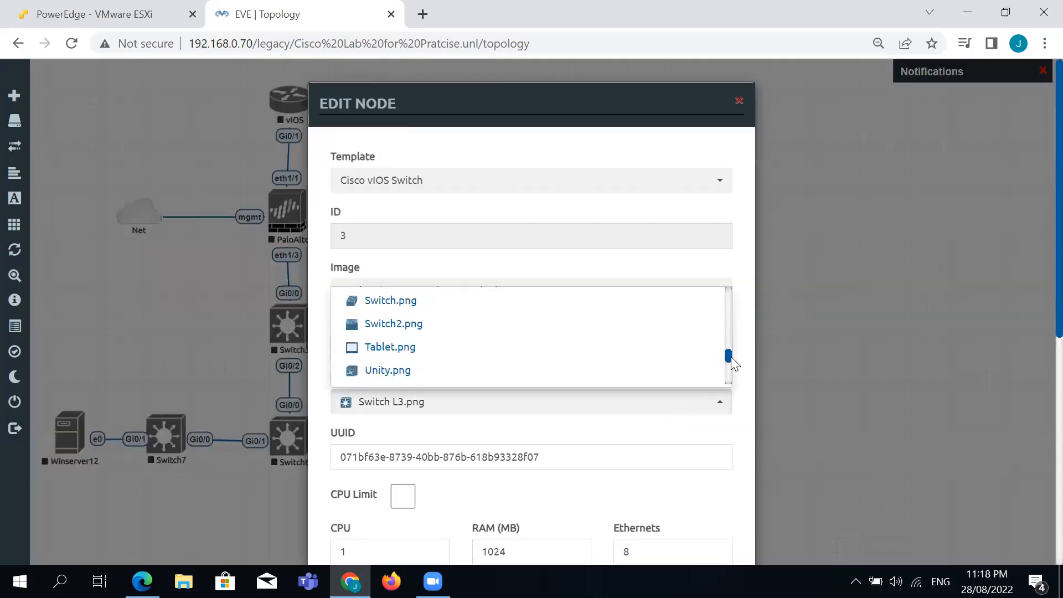
{"action": "left_click", "coordinate": [424, 303]}
{"action": "scroll", "coordinate": [593, 439], "scroll_direction": "down", "scroll_amount": 5}
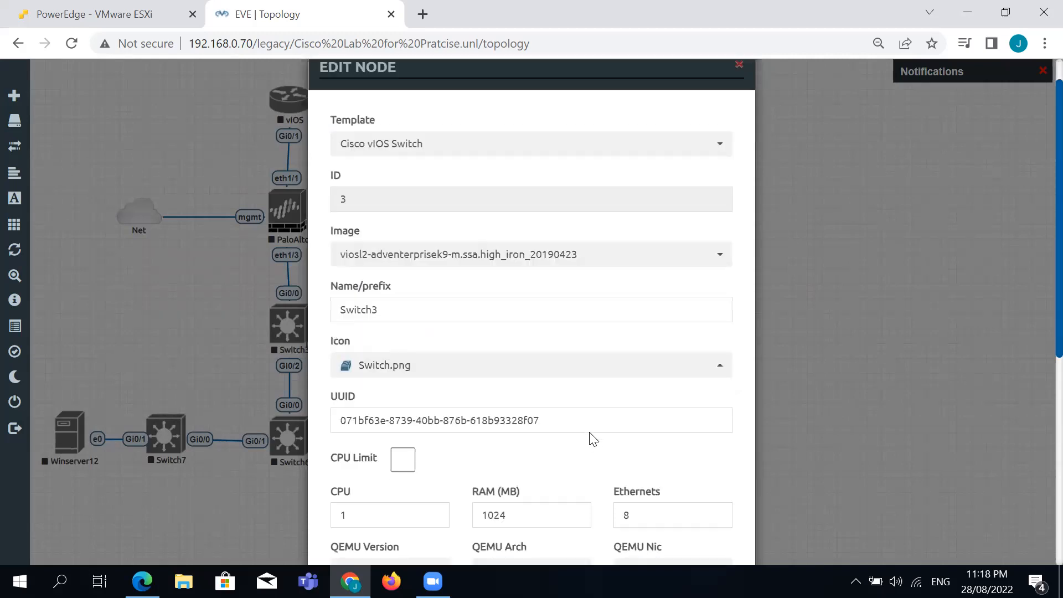
{"action": "left_click", "coordinate": [457, 520]}
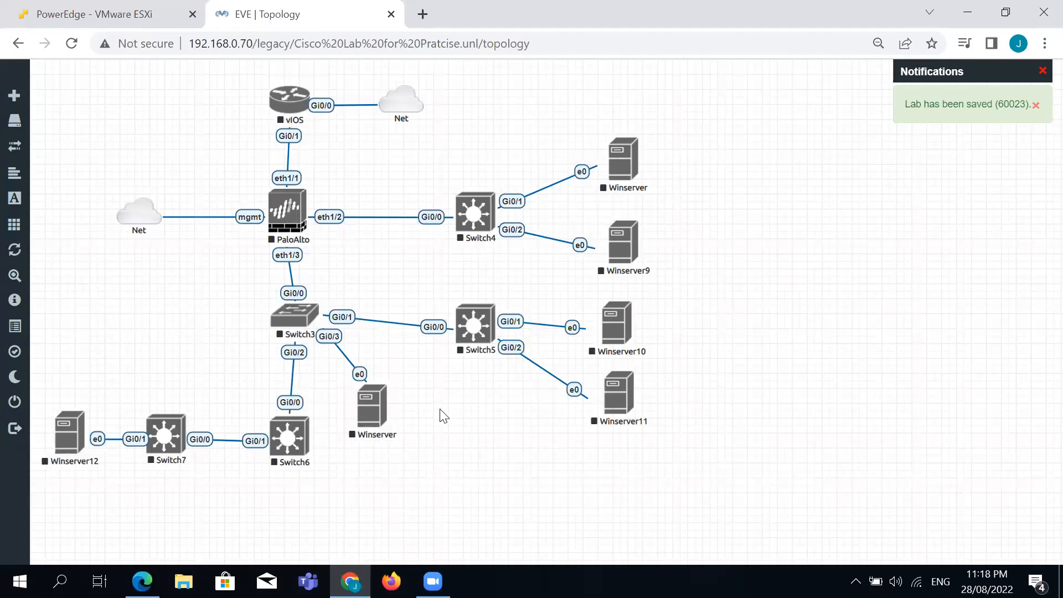
Change Switch5's icon to Switch.png and save.
{"action": "right_click", "coordinate": [477, 330]}
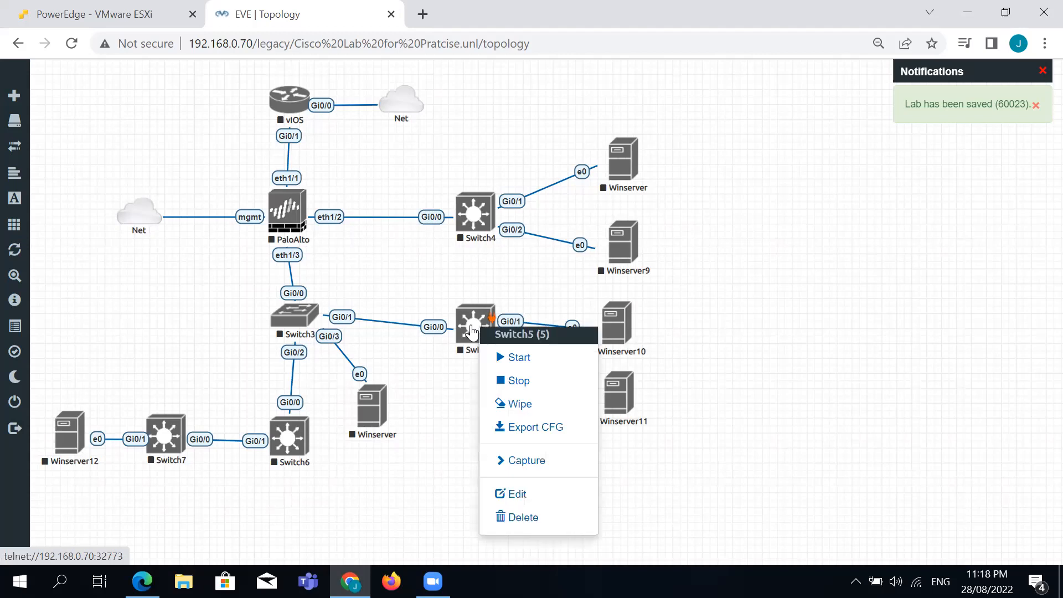
{"action": "left_click", "coordinate": [495, 493]}
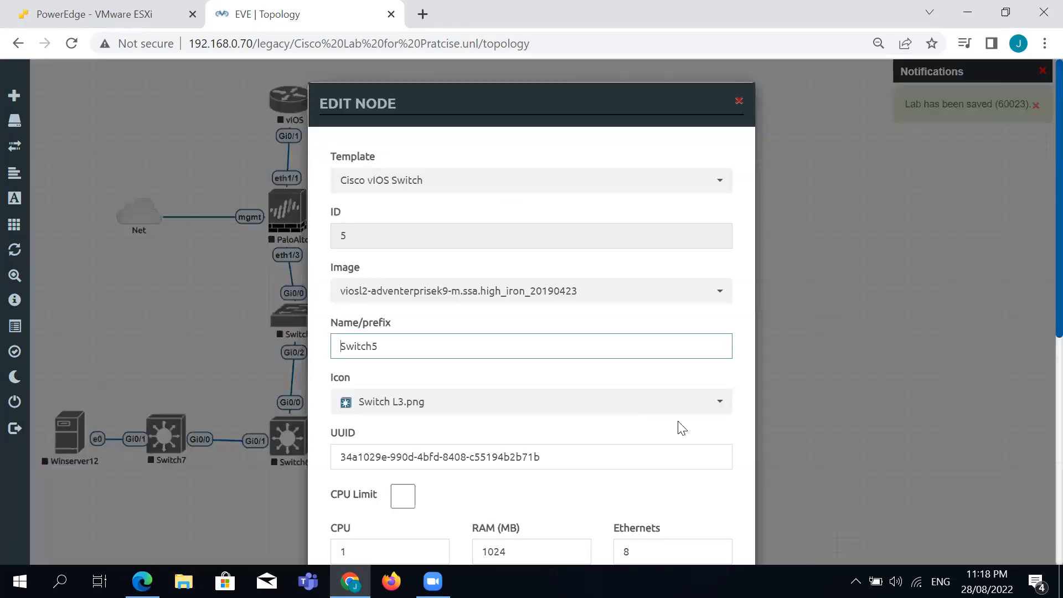
{"action": "left_click", "coordinate": [708, 409]}
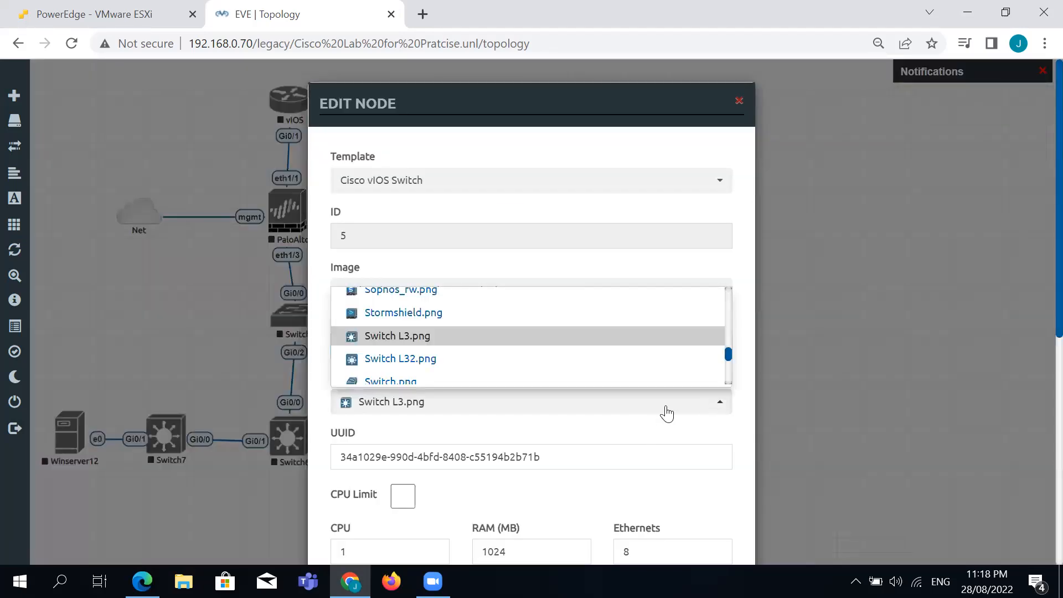
{"action": "left_click", "coordinate": [404, 381]}
{"action": "scroll", "coordinate": [456, 443], "scroll_direction": "down", "scroll_amount": 6}
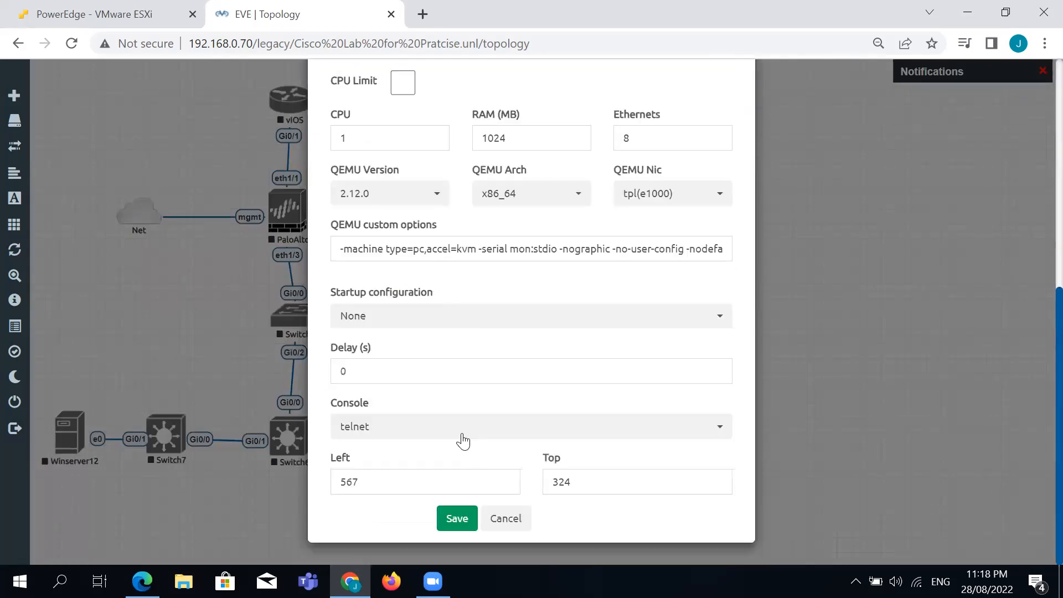
{"action": "left_click", "coordinate": [449, 520]}
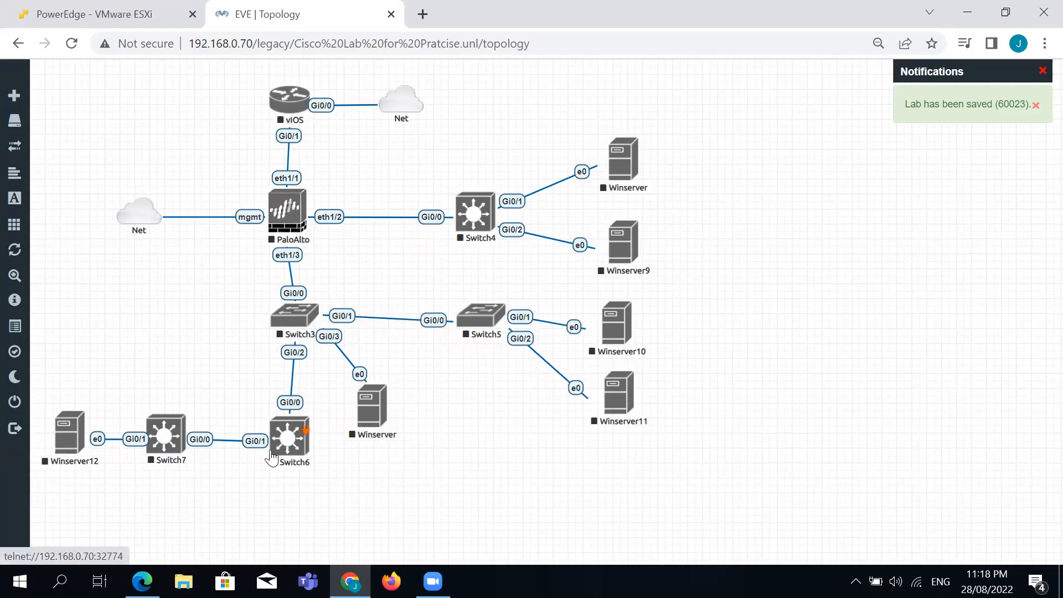
Change Switch7's icon to Switch.png and save.
{"action": "right_click", "coordinate": [165, 444]}
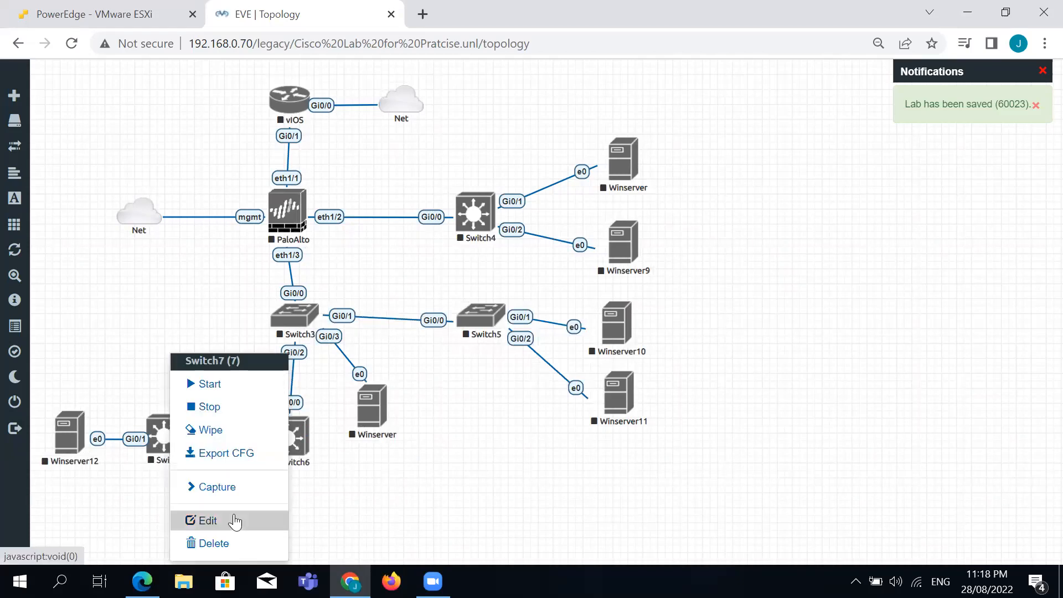
{"action": "left_click", "coordinate": [237, 521]}
{"action": "left_click", "coordinate": [546, 409]}
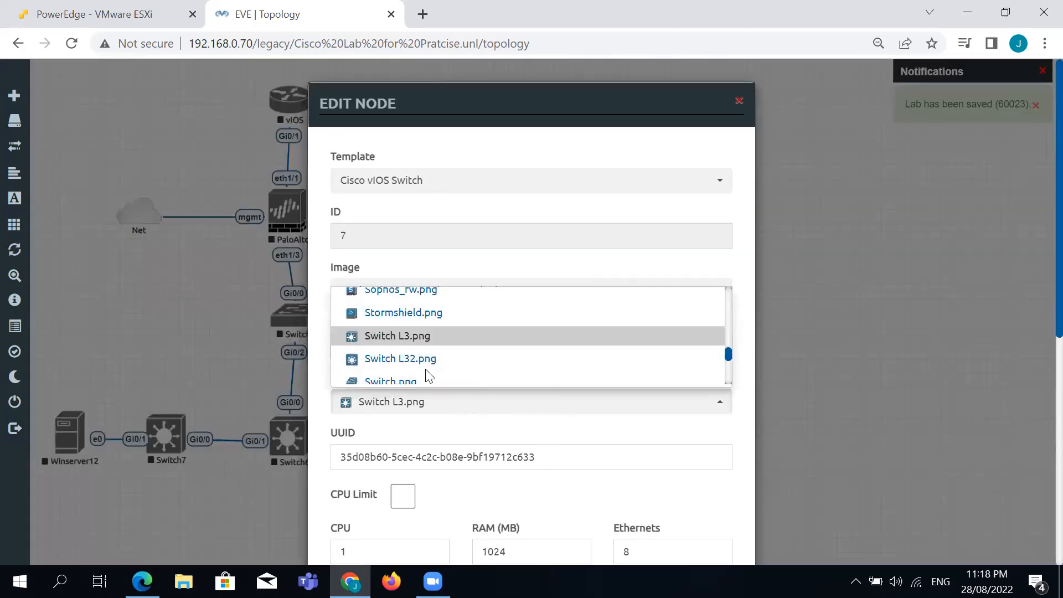
{"action": "left_click", "coordinate": [411, 382]}
{"action": "scroll", "coordinate": [508, 443], "scroll_direction": "down", "scroll_amount": 1}
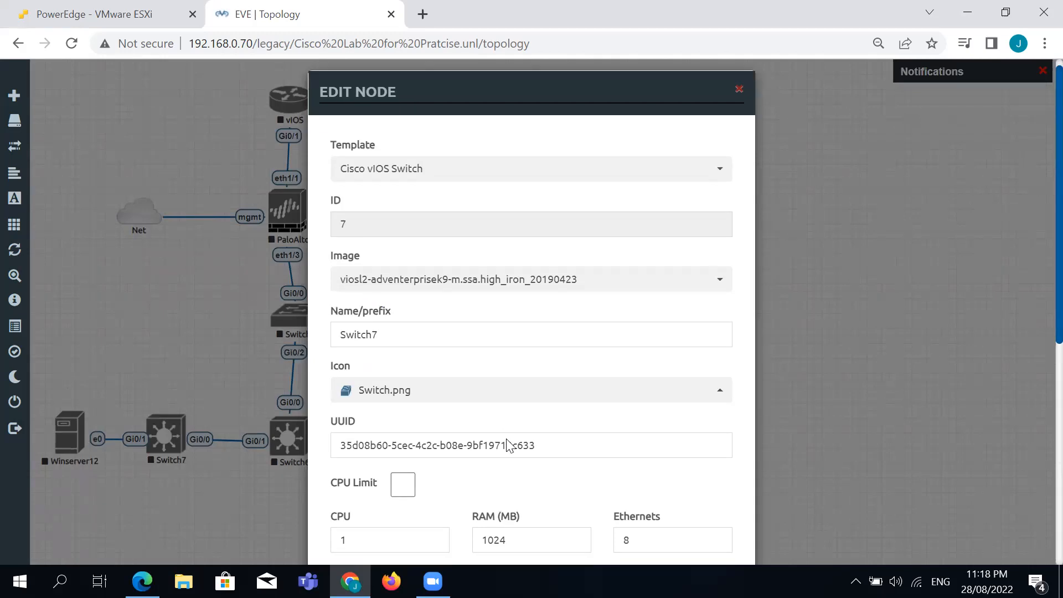
{"action": "scroll", "coordinate": [508, 443], "scroll_direction": "down", "scroll_amount": 7}
{"action": "left_click", "coordinate": [470, 520]}
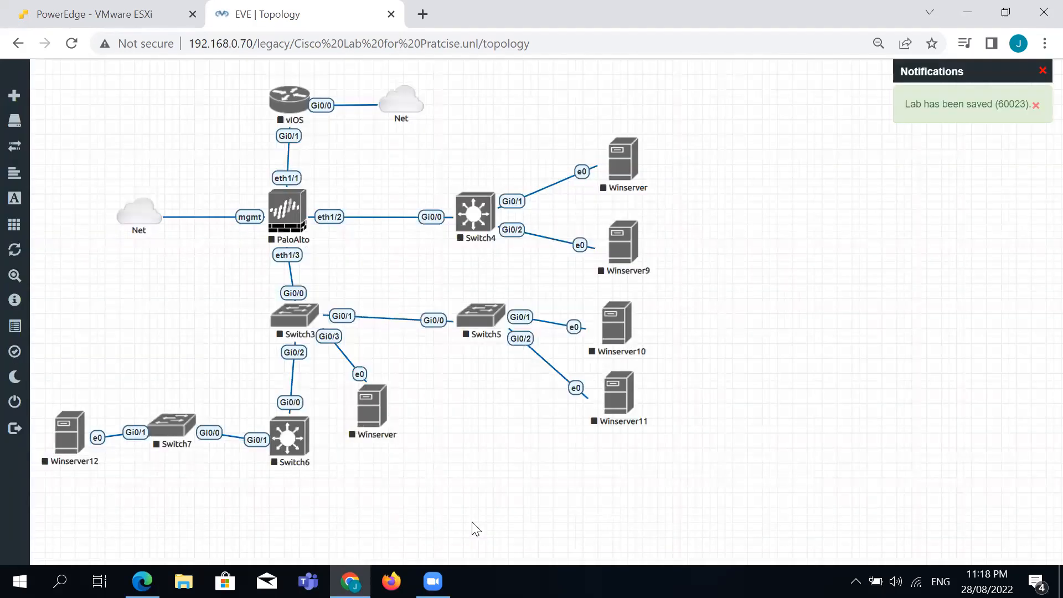
Auto-align all nodes to the grid, then nudge Switch3 and Switch5 so their links line up.
{"action": "right_click", "coordinate": [847, 246]}
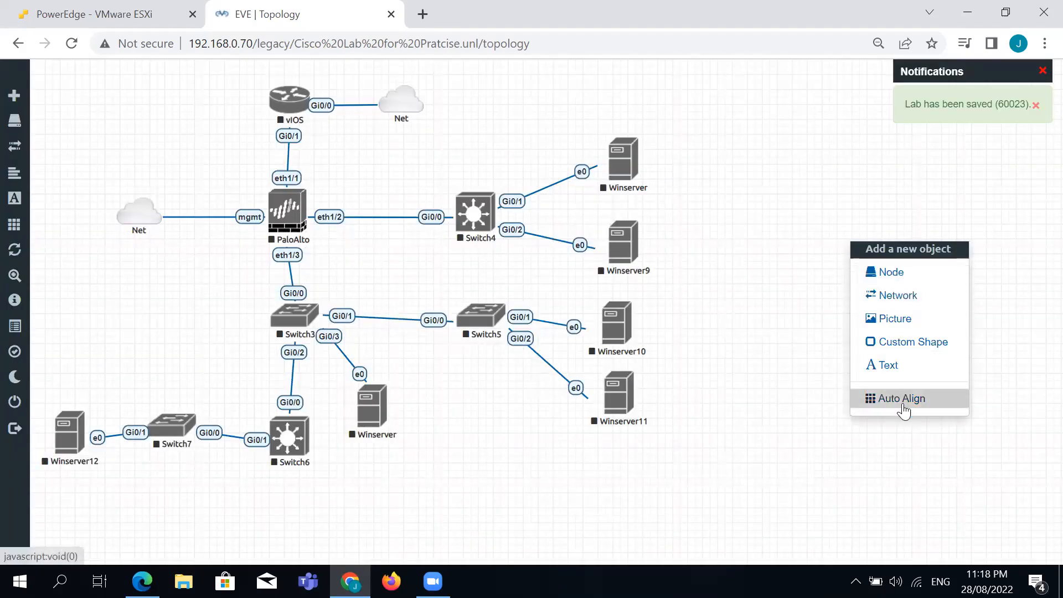
{"action": "left_click", "coordinate": [903, 401]}
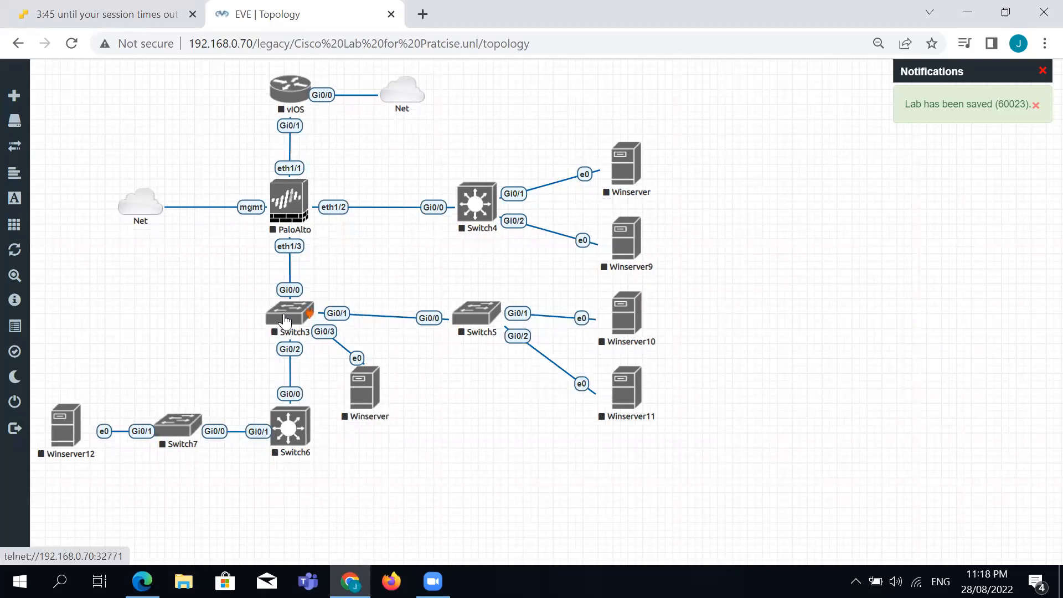
{"action": "left_click_drag", "start_coordinate": [279, 326], "coordinate": [273, 333]}
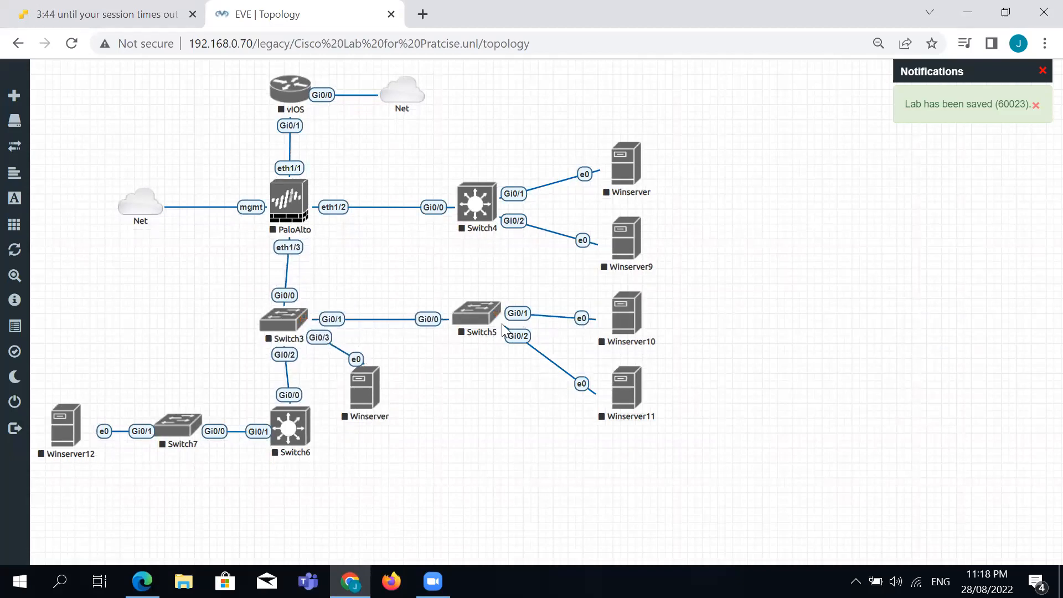
{"action": "left_click_drag", "start_coordinate": [480, 321], "coordinate": [484, 329]}
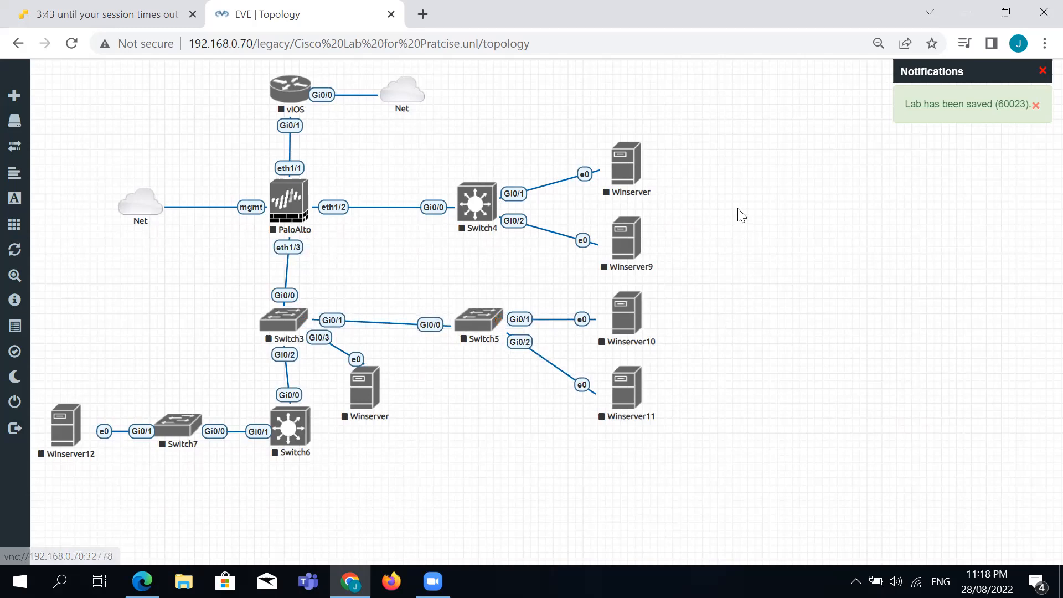
Add a bold text label '192.168.100.1/24' with red background to the right of Winserver9.
{"action": "right_click", "coordinate": [758, 254]}
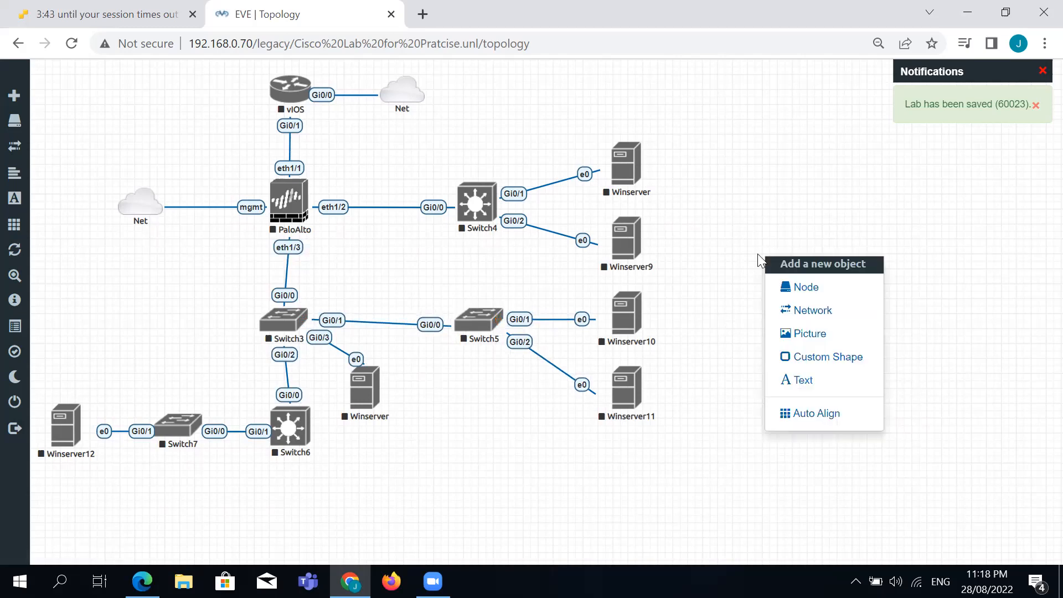
{"action": "left_click", "coordinate": [802, 379]}
{"action": "left_click", "coordinate": [568, 200]}
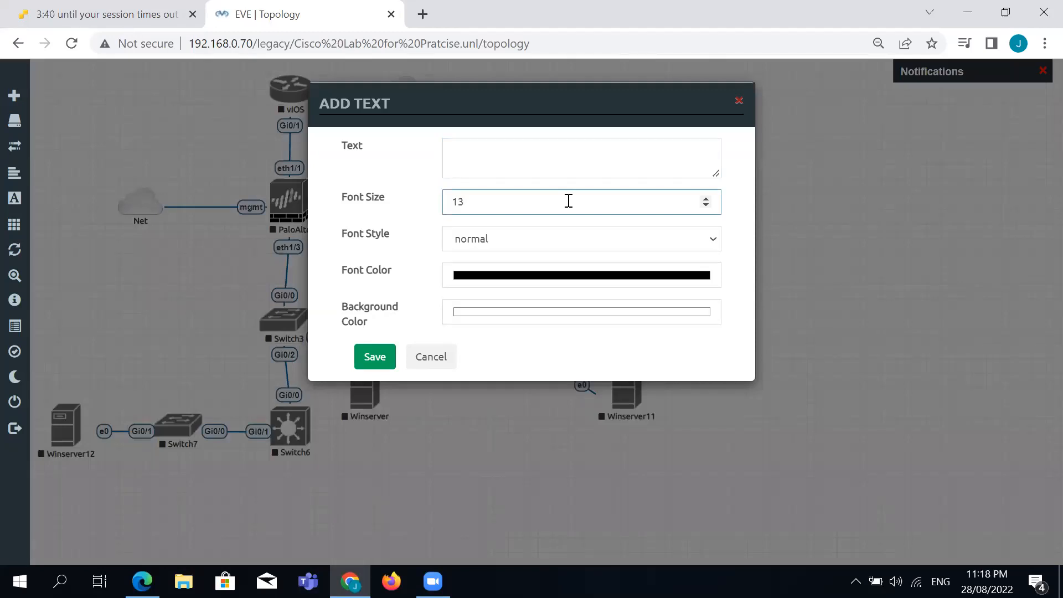
{"action": "left_click", "coordinate": [614, 240]}
{"action": "left_click", "coordinate": [564, 274]}
{"action": "left_click", "coordinate": [576, 315]}
{"action": "left_click", "coordinate": [598, 340]}
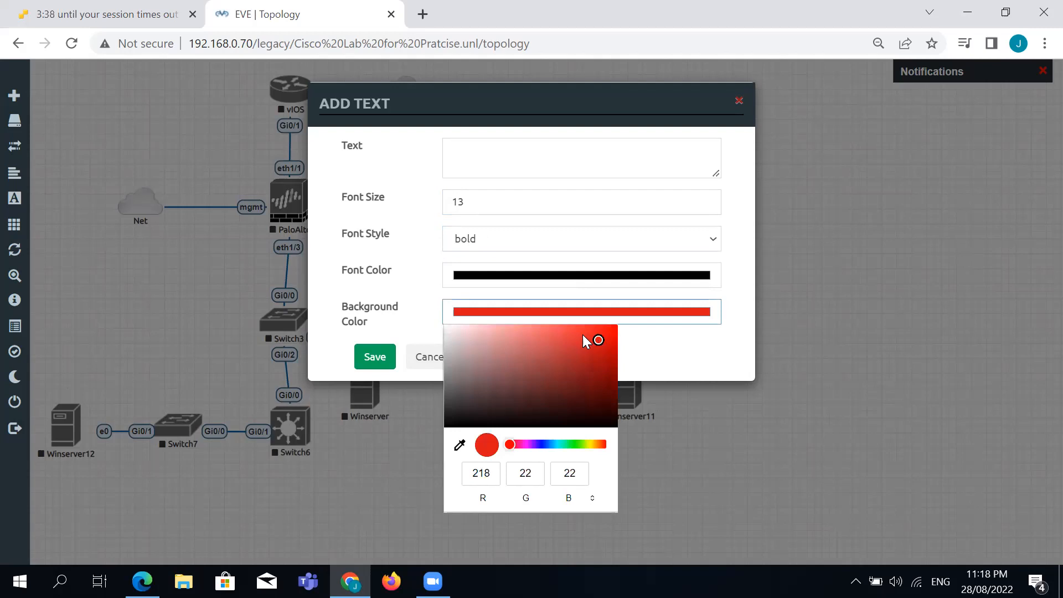
{"action": "left_click", "coordinate": [515, 162]}
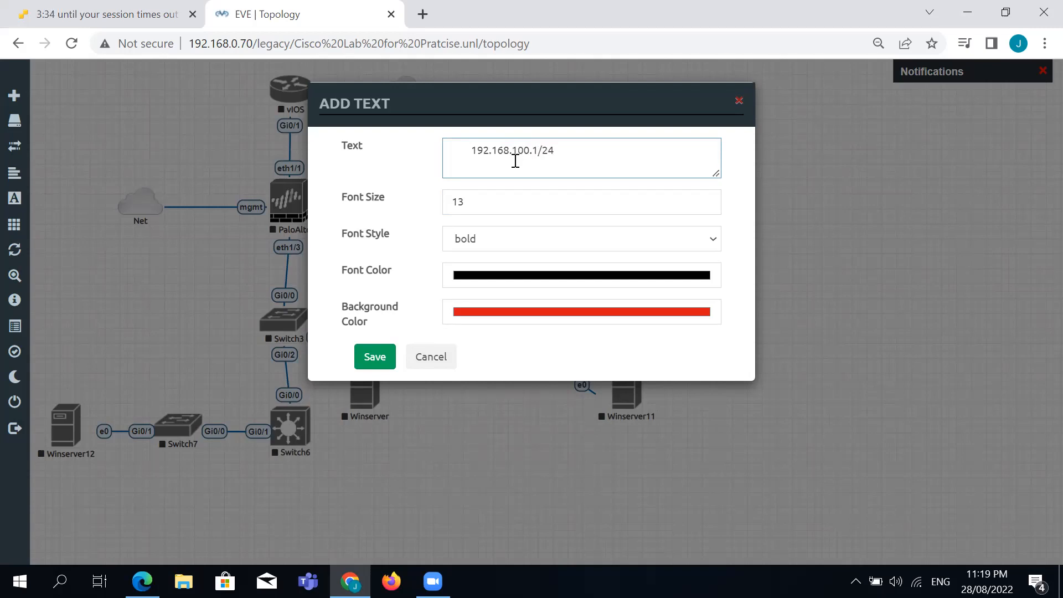
{"action": "left_click", "coordinate": [375, 357]}
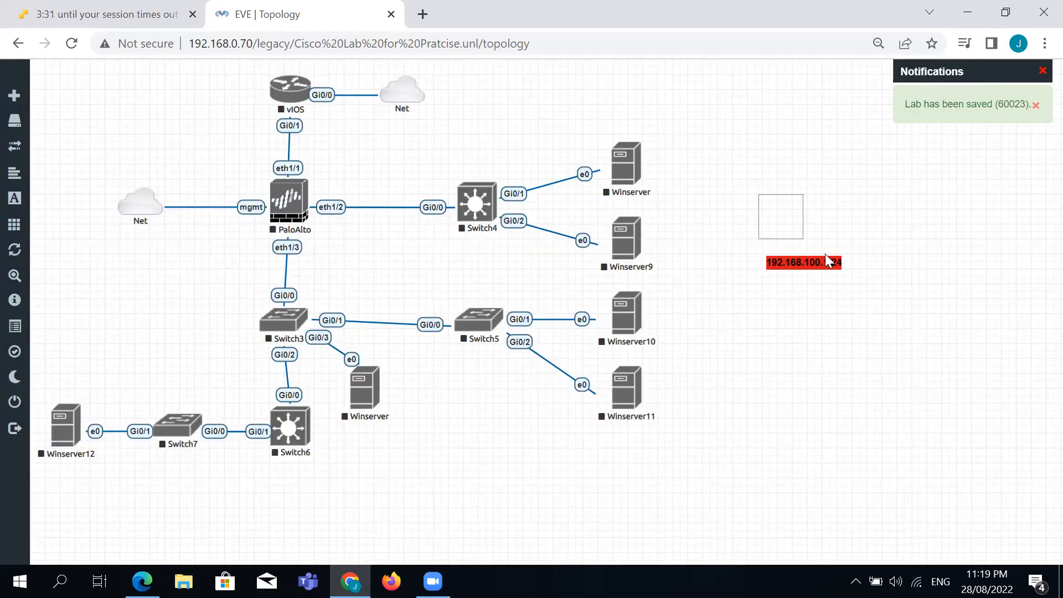
Restyle the 192.168.100.1/24 label with red text on a transparent background.
{"action": "right_click", "coordinate": [807, 262]}
{"action": "left_click", "coordinate": [836, 398]}
{"action": "right_click", "coordinate": [810, 260]}
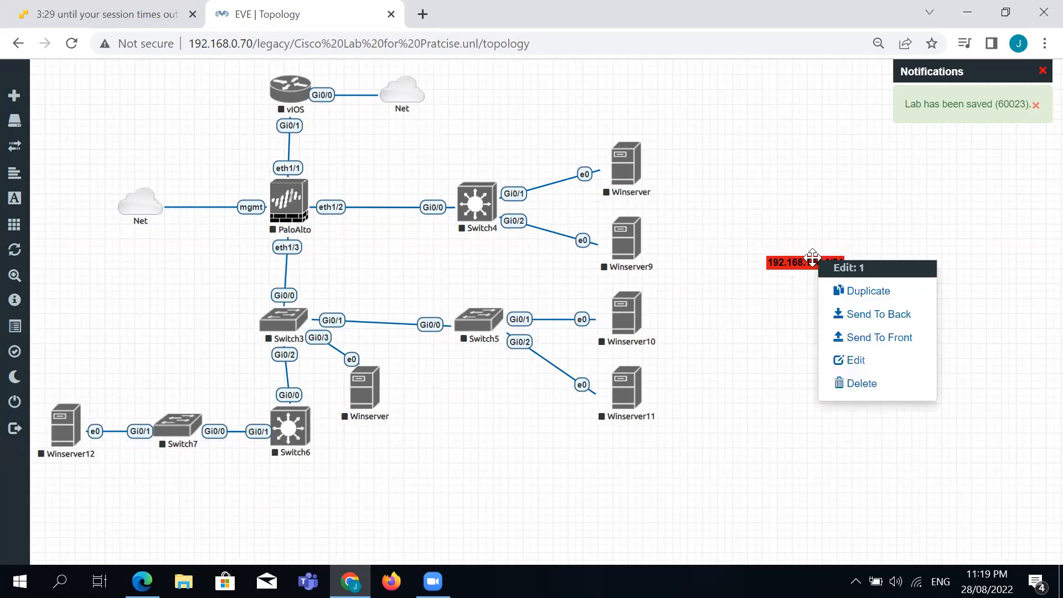
{"action": "left_click", "coordinate": [873, 369]}
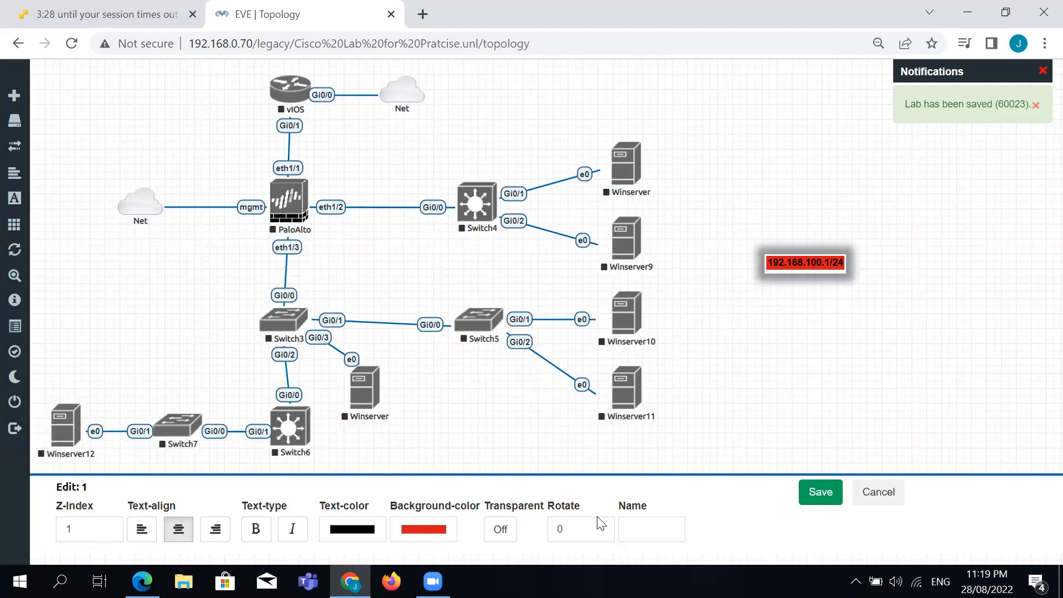
{"action": "left_click", "coordinate": [354, 529]}
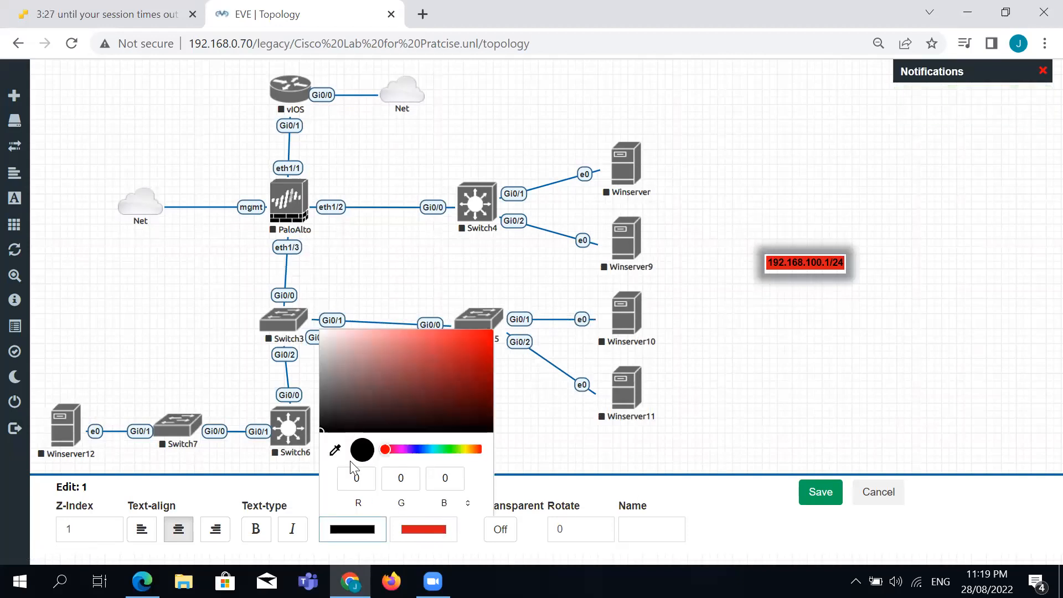
{"action": "left_click", "coordinate": [486, 347]}
{"action": "left_click", "coordinate": [422, 528]}
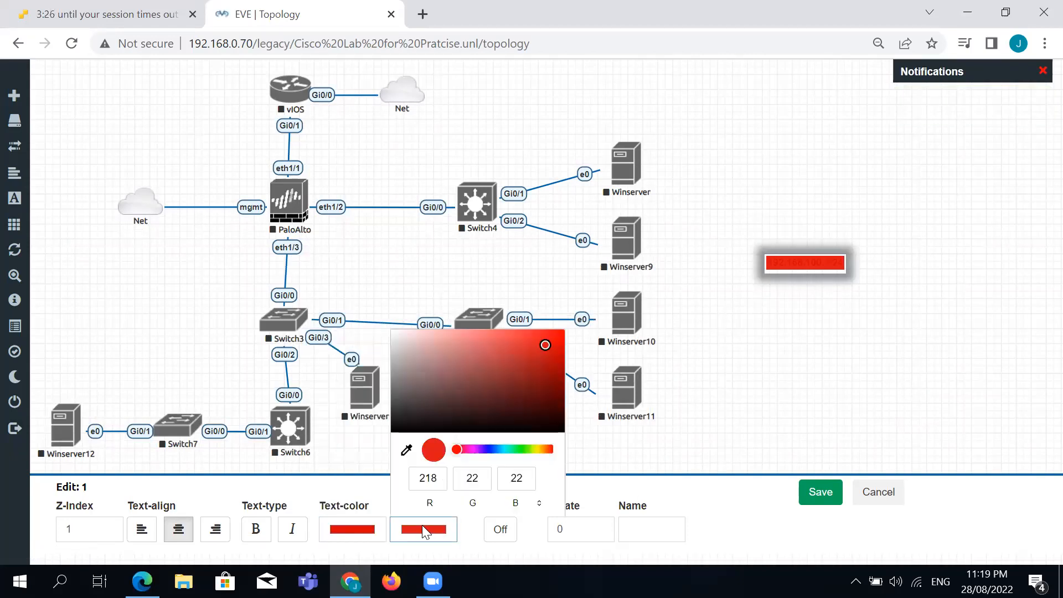
{"action": "left_click", "coordinate": [500, 529]}
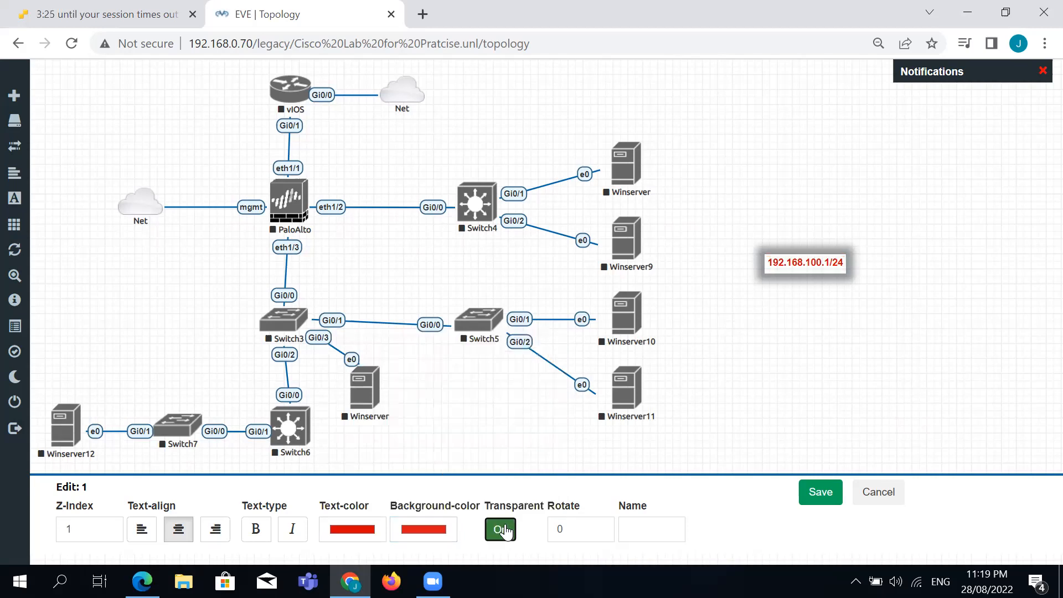
{"action": "left_click", "coordinate": [817, 487]}
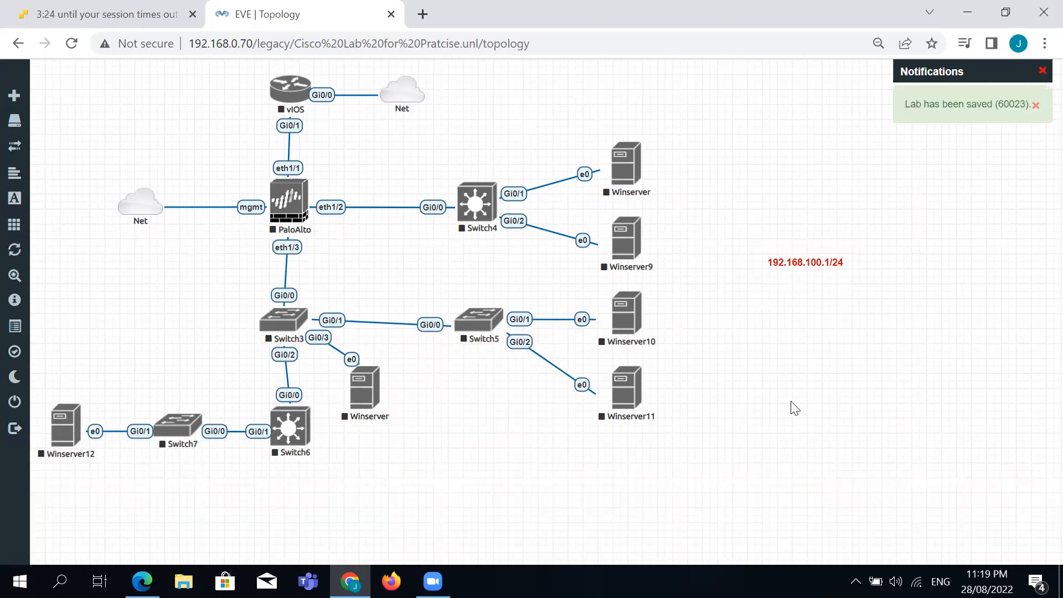
{"action": "left_click_drag", "start_coordinate": [758, 230], "coordinate": [864, 301]}
Duplicate the 192.168.100.1/24 label once.
{"action": "right_click", "coordinate": [802, 261]}
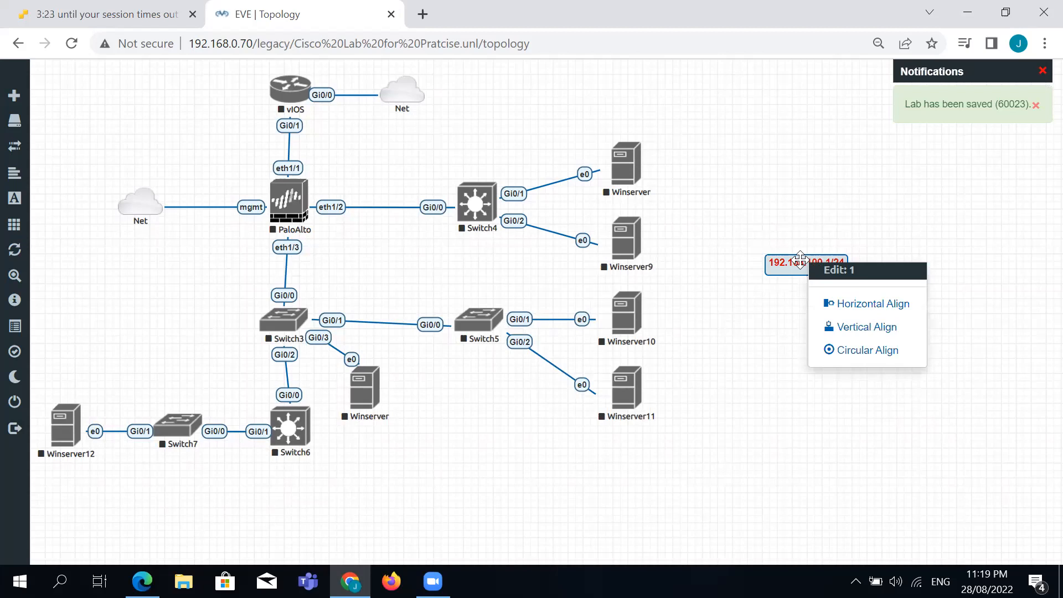
{"action": "right_click", "coordinate": [804, 263]}
{"action": "left_click", "coordinate": [852, 290]}
{"action": "left_click_drag", "start_coordinate": [747, 240], "coordinate": [892, 399]}
{"action": "right_click", "coordinate": [833, 310]}
{"action": "left_click", "coordinate": [789, 355]}
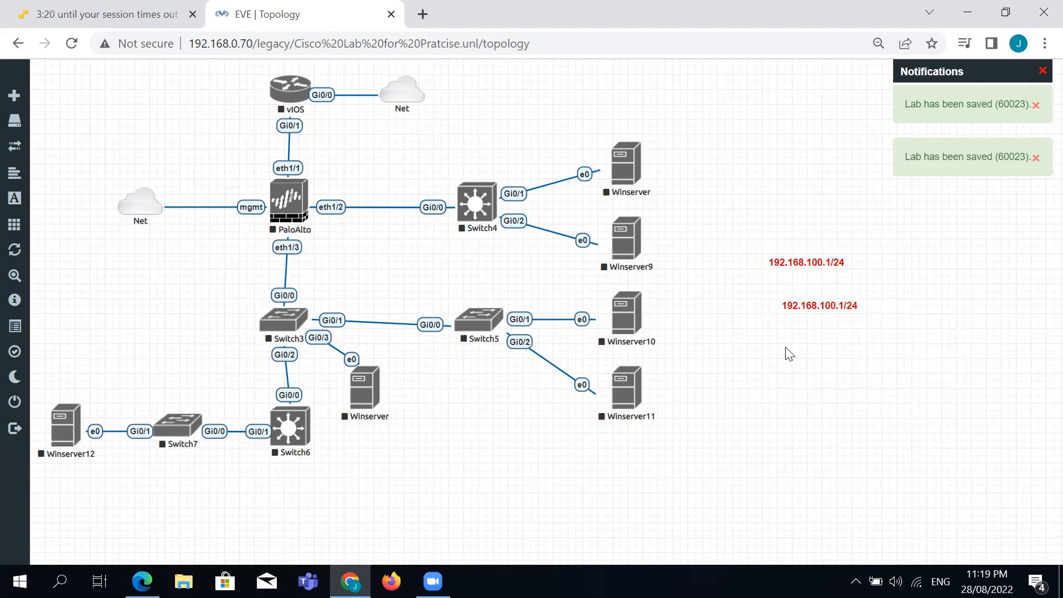
{"action": "left_click_drag", "start_coordinate": [759, 227], "coordinate": [891, 383]}
{"action": "right_click", "coordinate": [803, 307]}
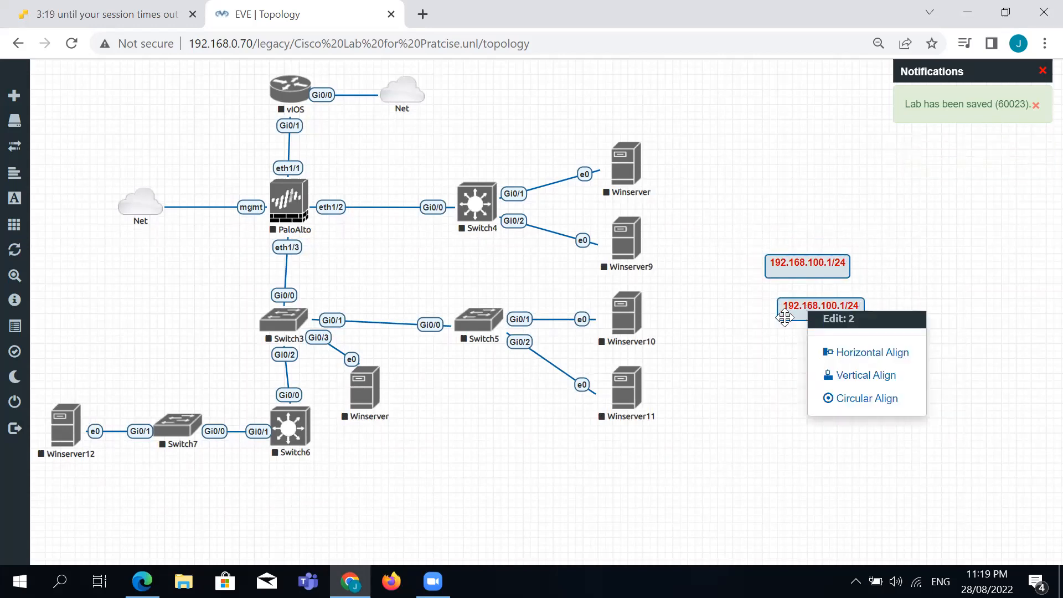
{"action": "left_click", "coordinate": [810, 305]}
Make five more copies of the 192.168.100.1/24 label.
{"action": "right_click", "coordinate": [809, 305]}
{"action": "left_click", "coordinate": [833, 336]}
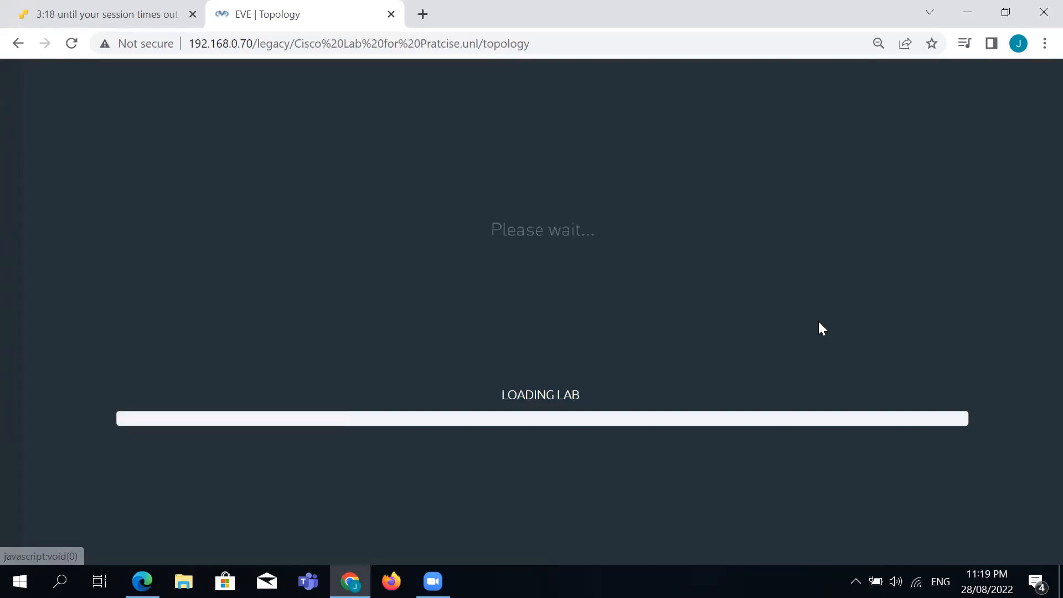
{"action": "right_click", "coordinate": [817, 308]}
{"action": "left_click", "coordinate": [838, 339]}
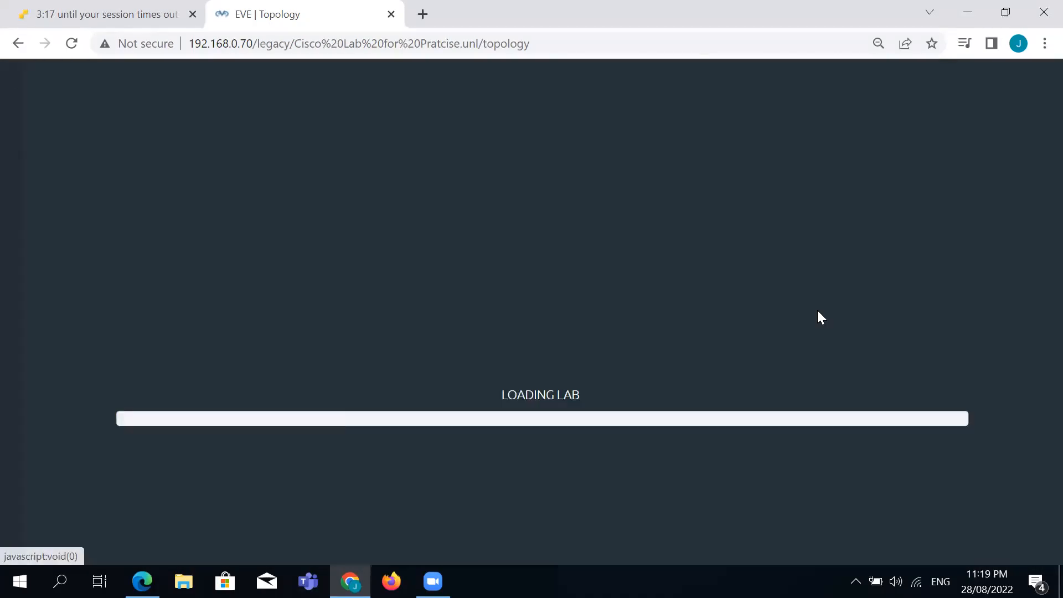
{"action": "right_click", "coordinate": [816, 307]}
{"action": "left_click", "coordinate": [839, 339]}
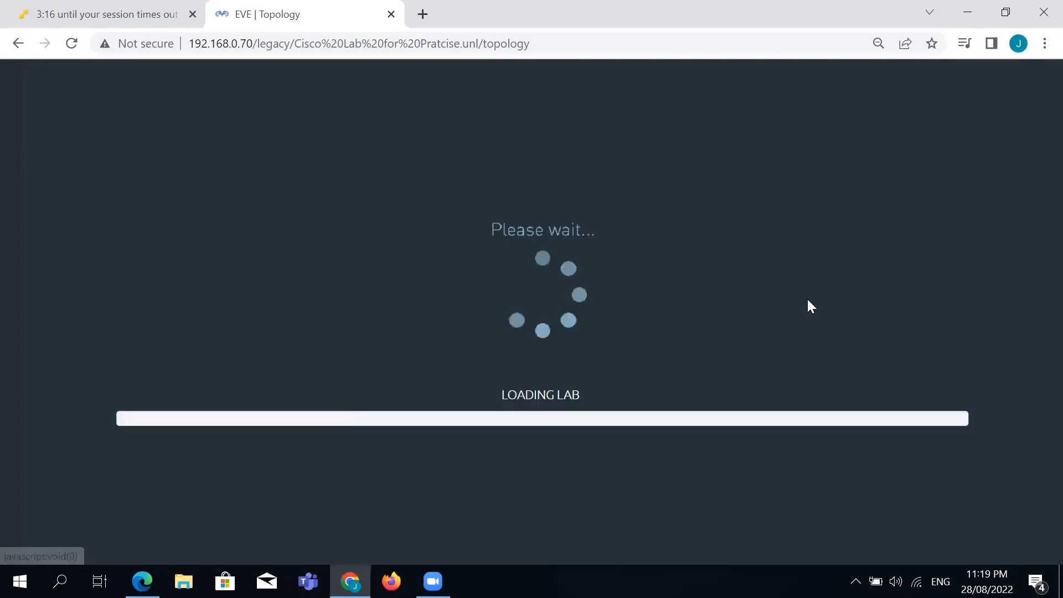
{"action": "right_click", "coordinate": [849, 304]}
{"action": "left_click", "coordinate": [842, 301]}
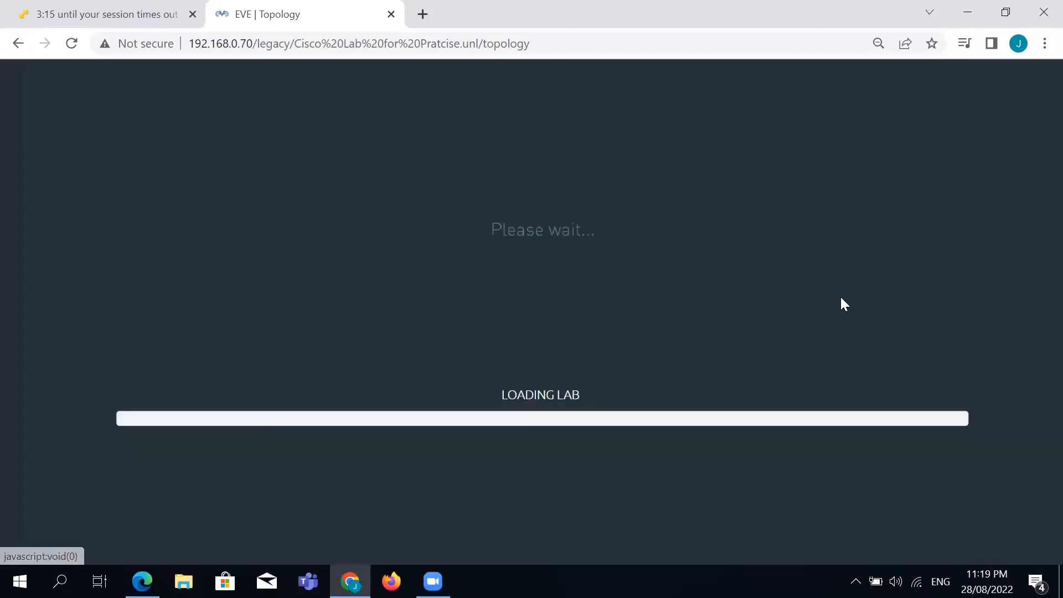
{"action": "right_click", "coordinate": [807, 264]}
{"action": "left_click", "coordinate": [841, 293]}
Spread the copies apart, moving one beside PaloAlto's eth1/1.
{"action": "left_click_drag", "start_coordinate": [822, 352], "coordinate": [787, 413]}
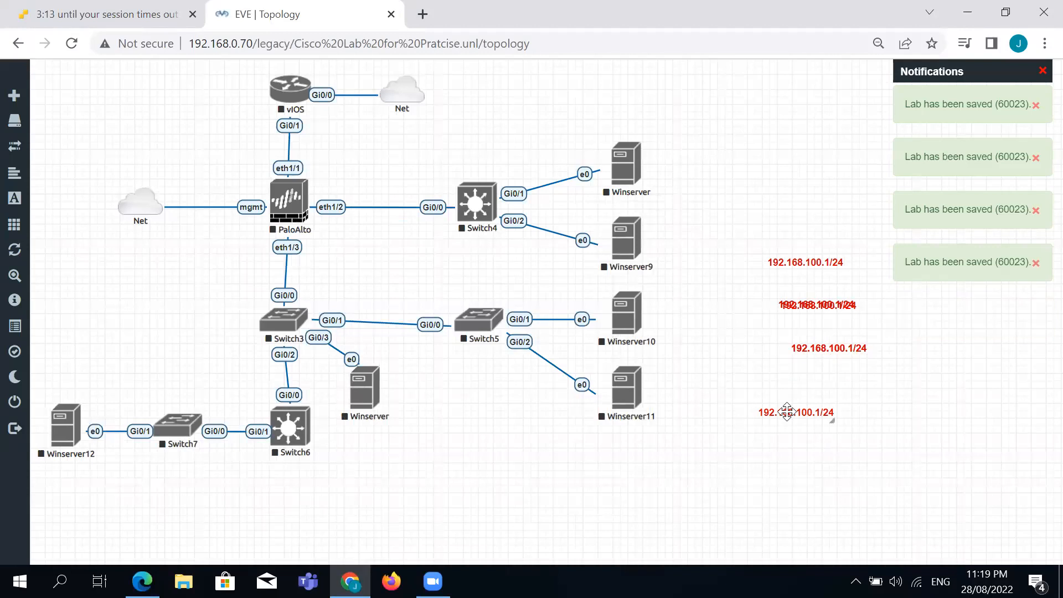
{"action": "left_click_drag", "start_coordinate": [802, 260], "coordinate": [440, 183]}
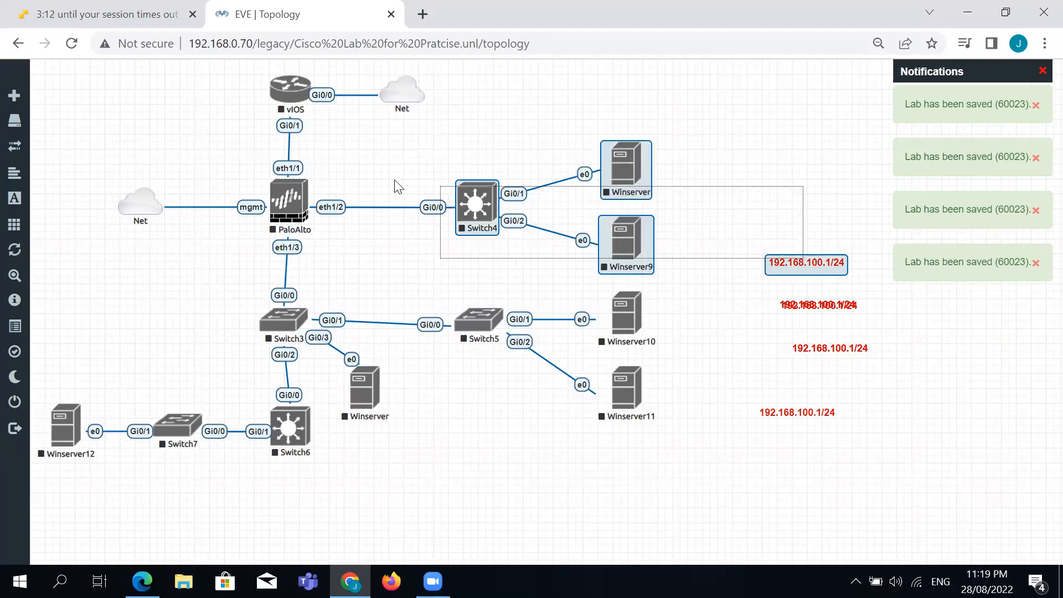
{"action": "left_click", "coordinate": [769, 215]}
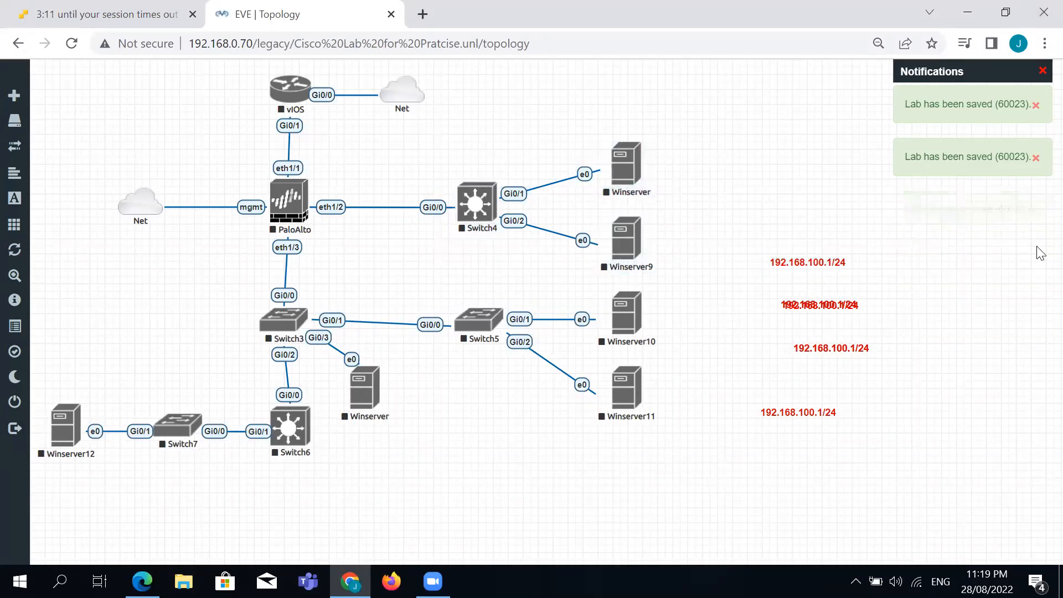
{"action": "left_click_drag", "start_coordinate": [817, 257], "coordinate": [232, 159]}
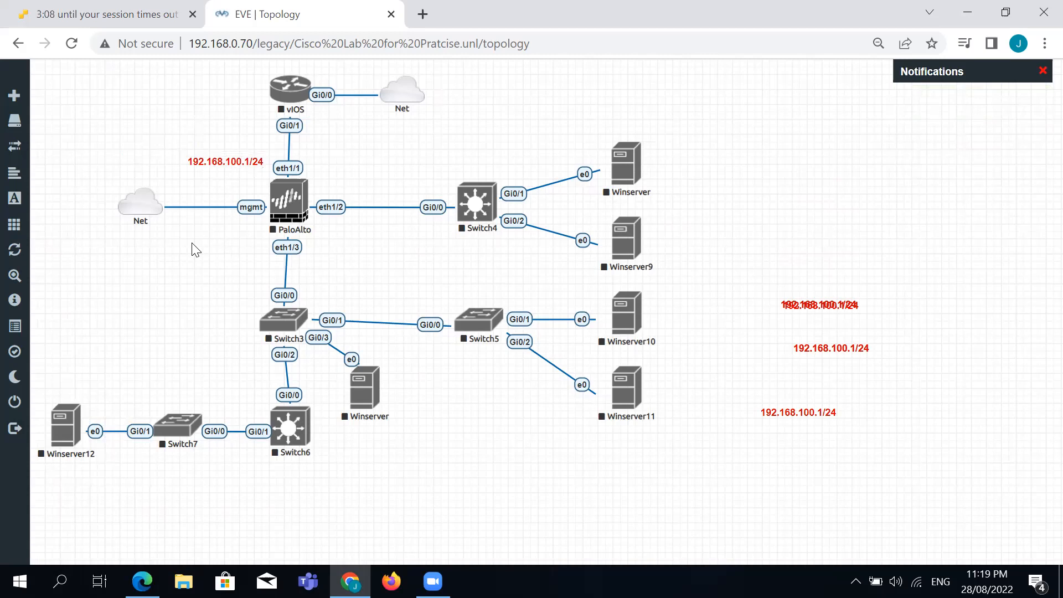
Place a copy beside vIOS's Gi0/1 reading 192.168.100.2/24, and move another copy up near Winserver.
{"action": "left_click_drag", "start_coordinate": [807, 305], "coordinate": [222, 117]}
{"action": "right_click", "coordinate": [222, 118]}
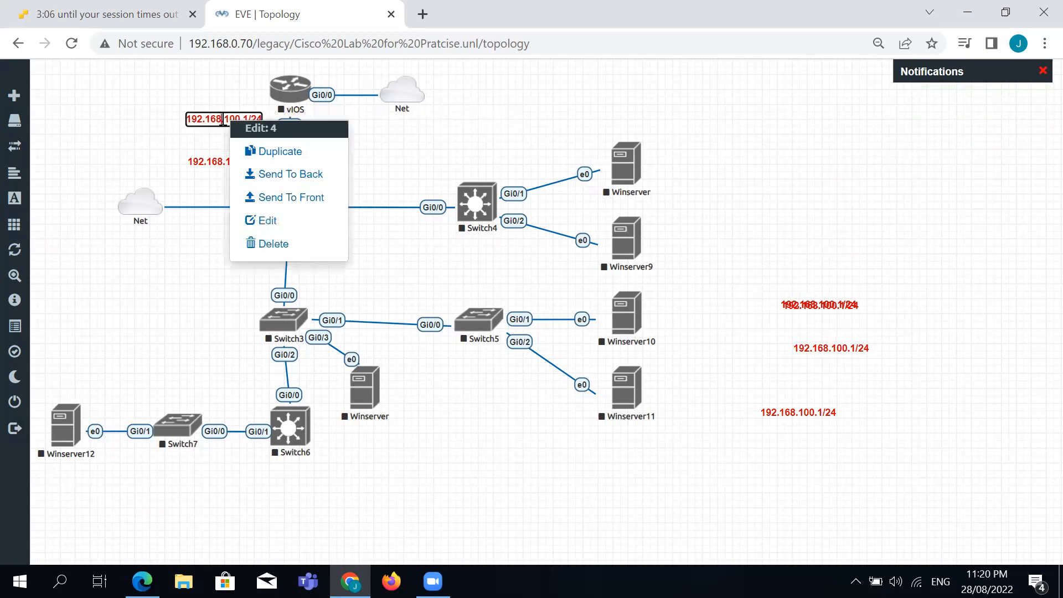
{"action": "left_click", "coordinate": [217, 125]}
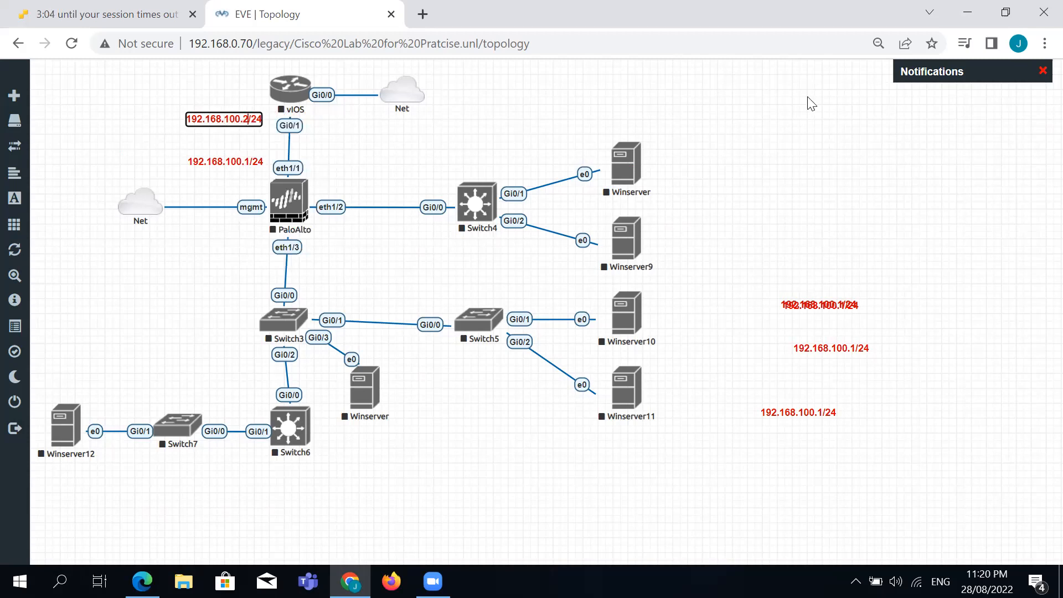
{"action": "left_click", "coordinate": [786, 267]}
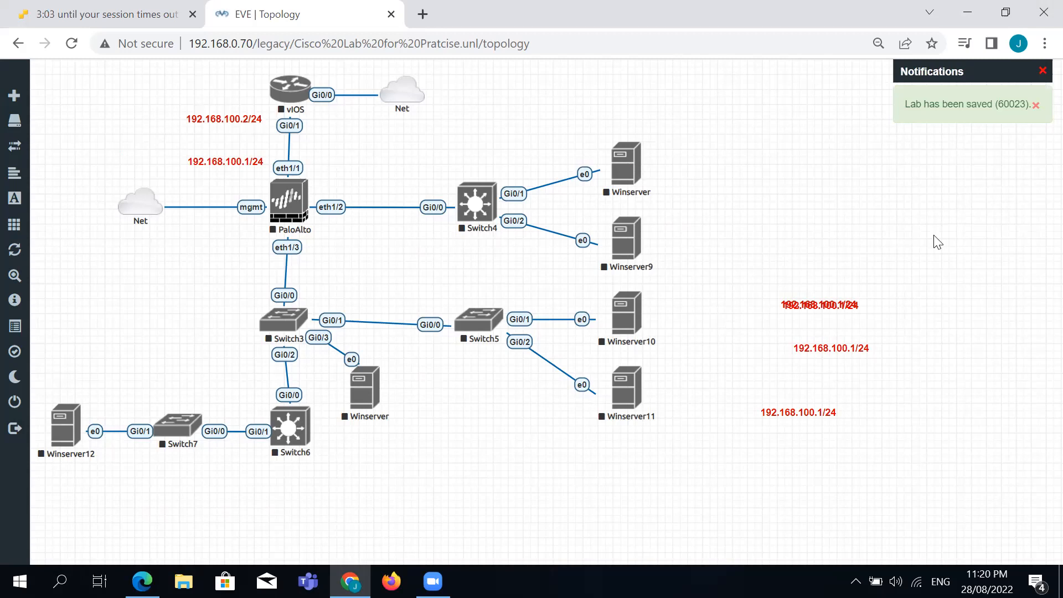
{"action": "left_click_drag", "start_coordinate": [816, 339], "coordinate": [711, 181]}
{"action": "right_click", "coordinate": [729, 195]}
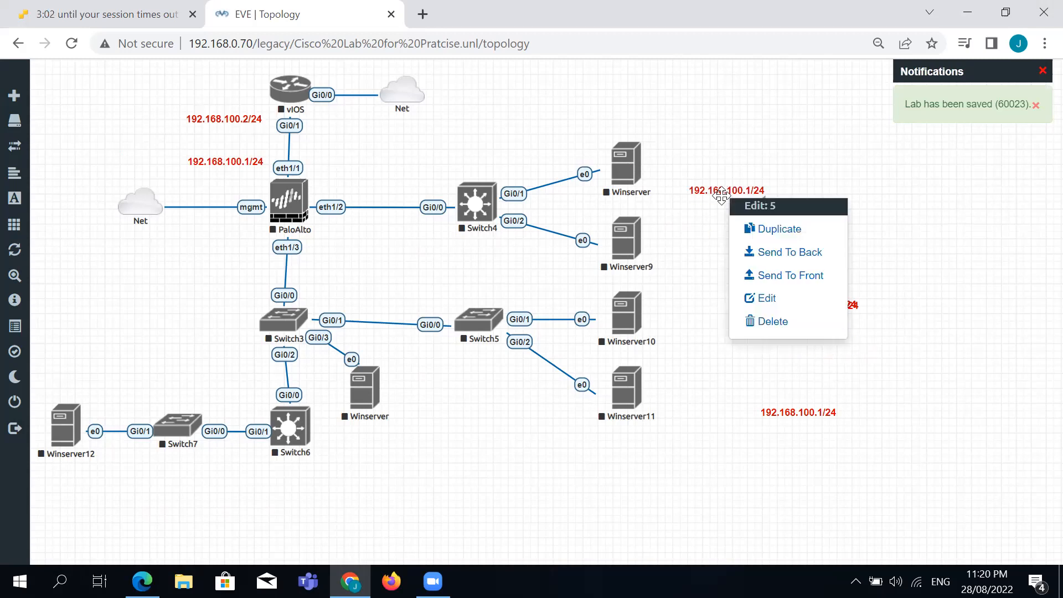
Change a label copy to 192.168.150.1/24 and place it above the PaloAlto–Switch4 link.
{"action": "left_click", "coordinate": [769, 301]}
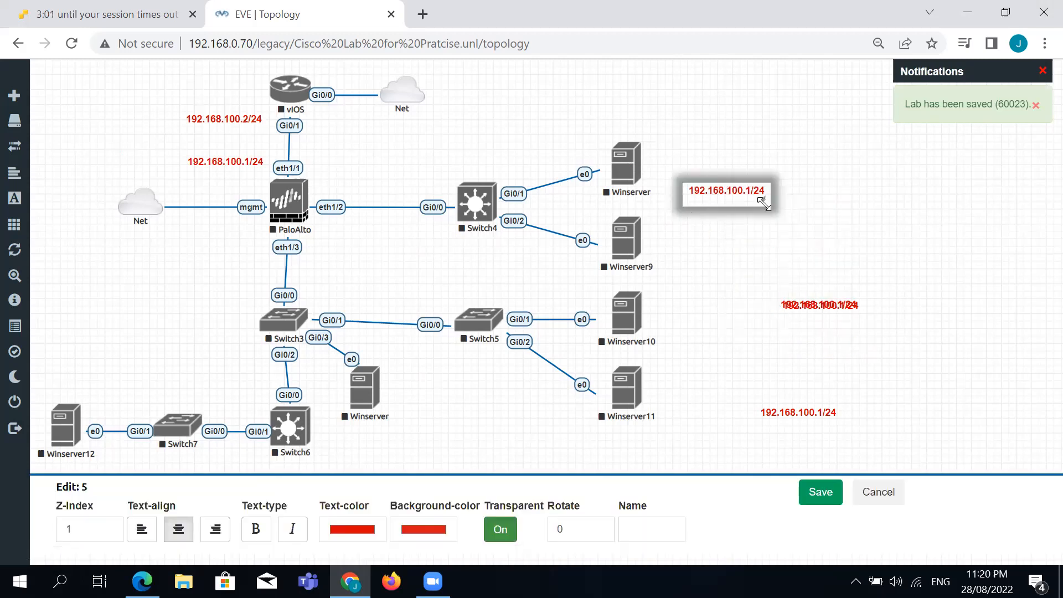
{"action": "left_click", "coordinate": [733, 200]}
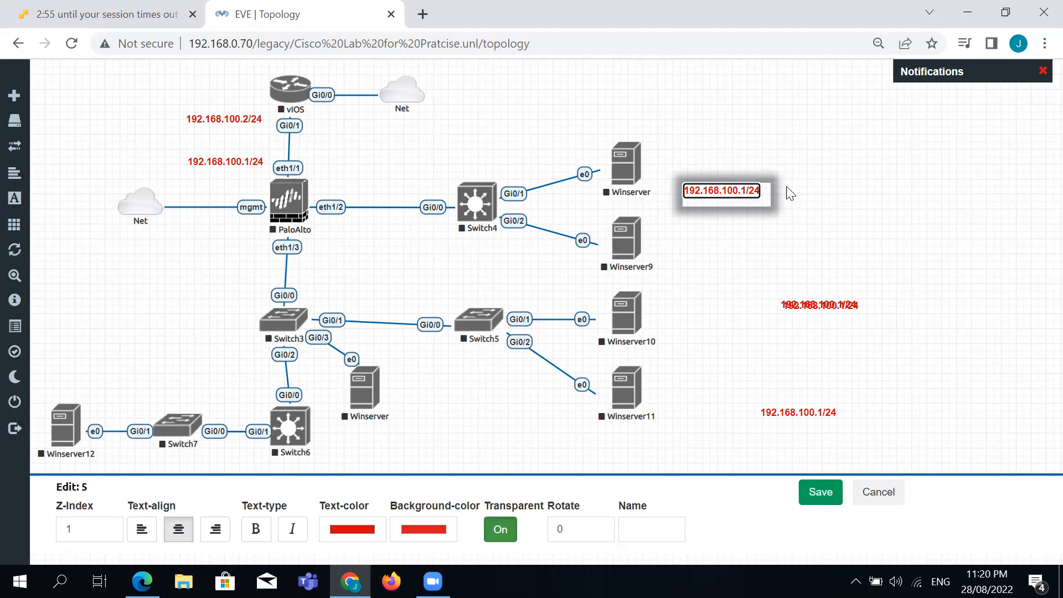
{"action": "key", "text": "BackSpace"}
{"action": "type", "text": "5"}
{"action": "left_click", "coordinate": [869, 205]}
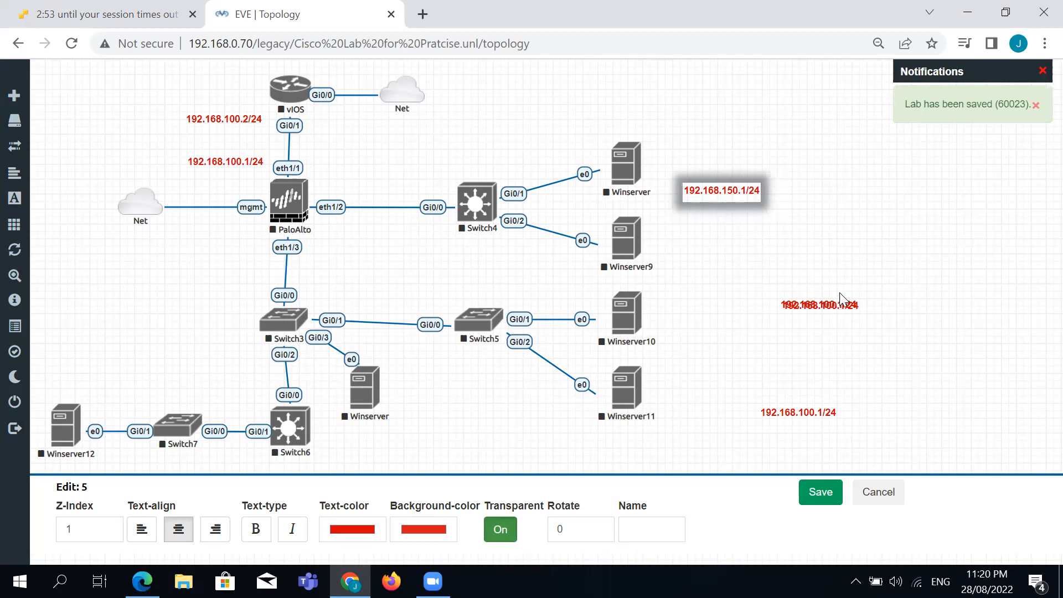
{"action": "left_click", "coordinate": [820, 492]}
{"action": "left_click_drag", "start_coordinate": [723, 193], "coordinate": [354, 187]}
{"action": "right_click", "coordinate": [364, 188]}
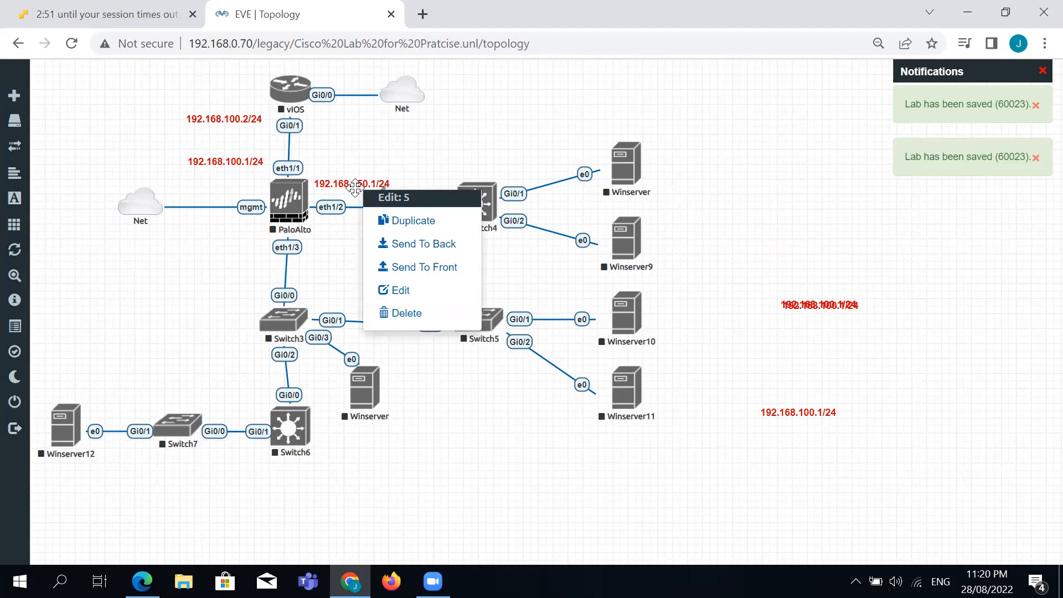
Duplicate the 192.168.150.1/24 label and change the copy to 192.168.150.2/24.
{"action": "left_click", "coordinate": [390, 228]}
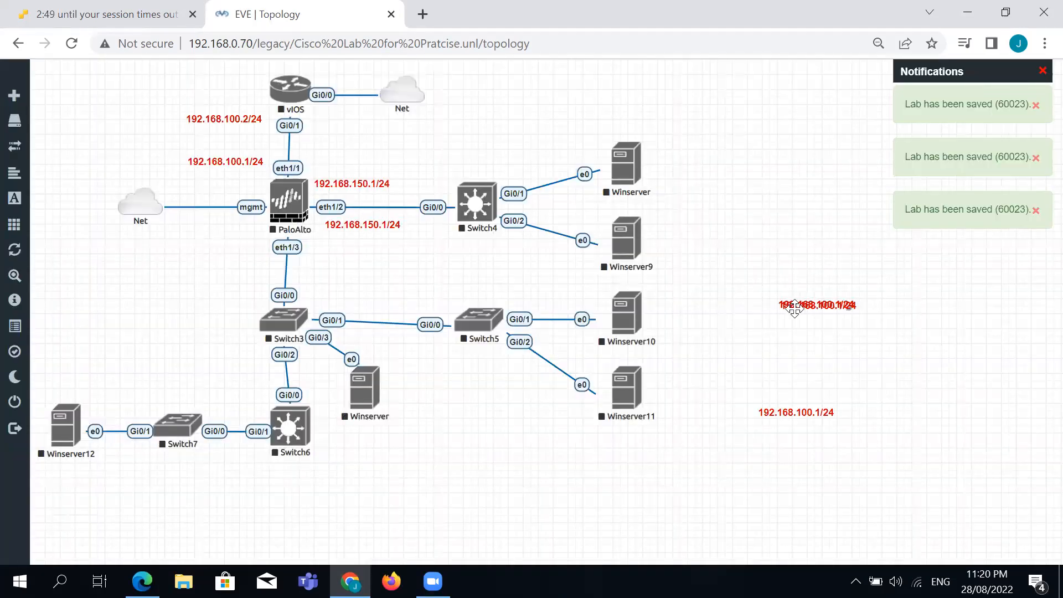
{"action": "left_click_drag", "start_coordinate": [366, 224], "coordinate": [483, 139]}
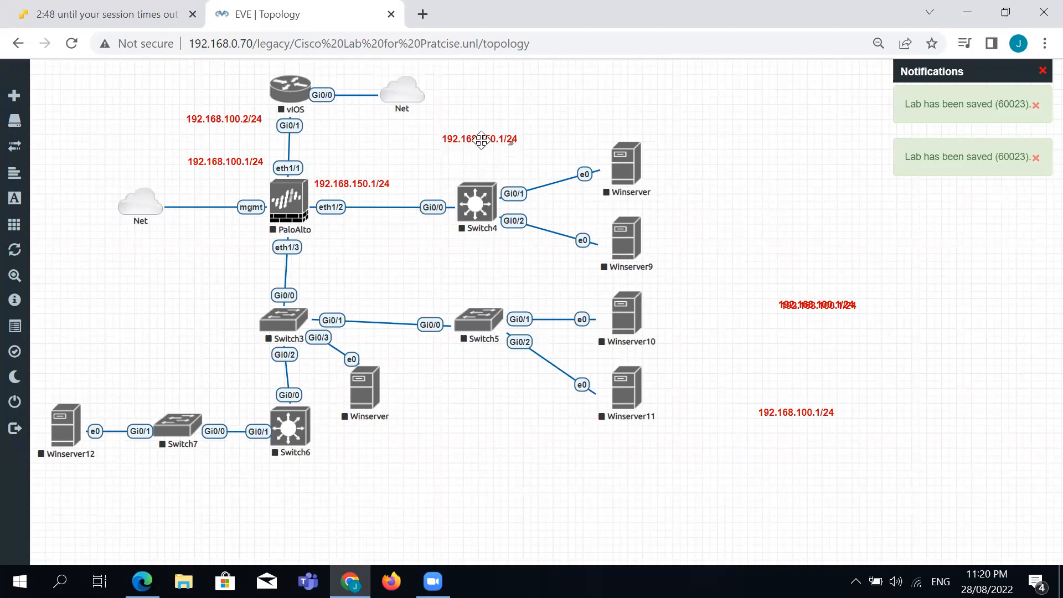
{"action": "right_click", "coordinate": [486, 140]}
{"action": "left_click", "coordinate": [520, 242]}
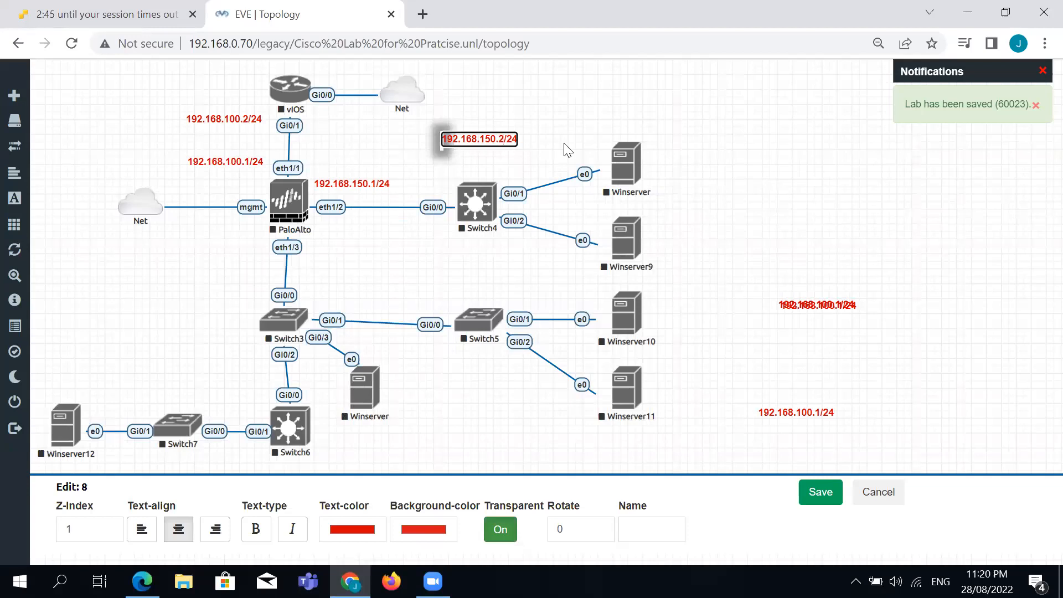
{"action": "left_click", "coordinate": [821, 494]}
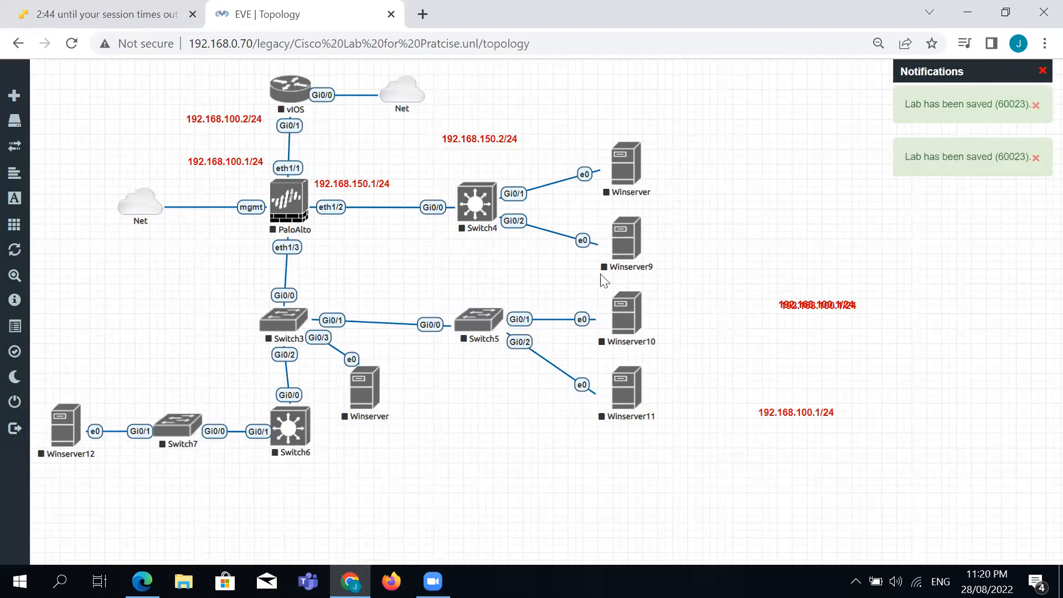
Shift Switch4, Switch5 and their Winservers right, and lower the 192.168.150.2/24 label onto its link.
{"action": "left_click_drag", "start_coordinate": [664, 361], "coordinate": [695, 431]}
{"action": "left_click_drag", "start_coordinate": [484, 331], "coordinate": [526, 330]}
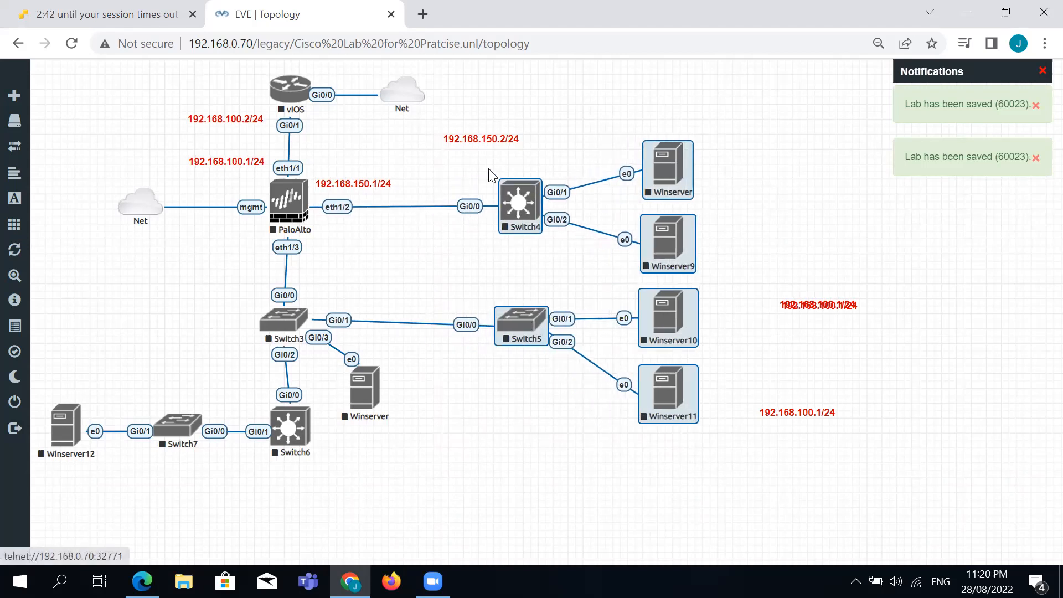
{"action": "left_click_drag", "start_coordinate": [467, 142], "coordinate": [424, 178]}
{"action": "left_click", "coordinate": [454, 260]}
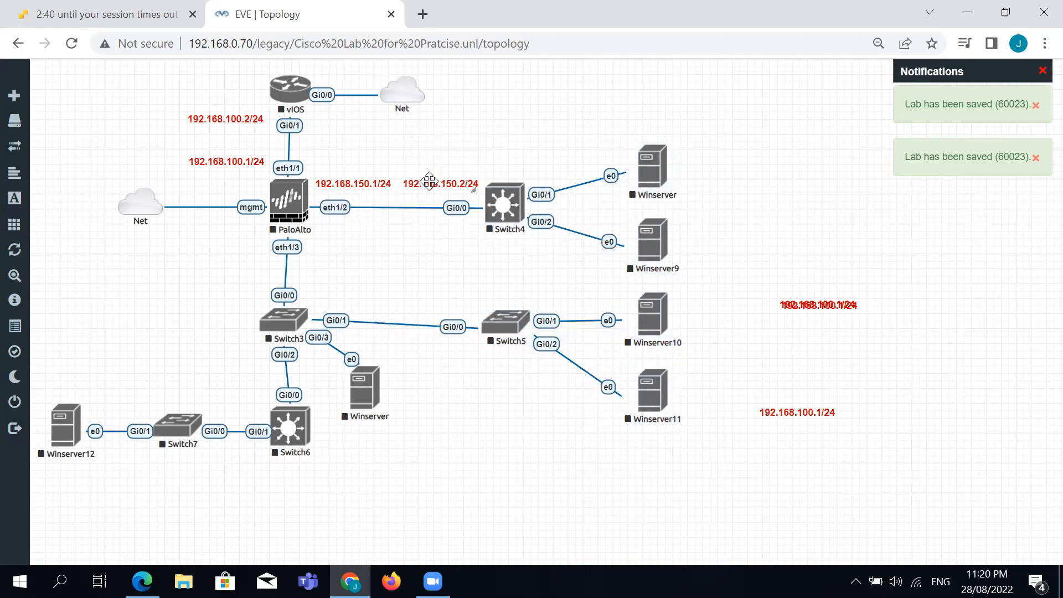
{"action": "right_click", "coordinate": [809, 417]}
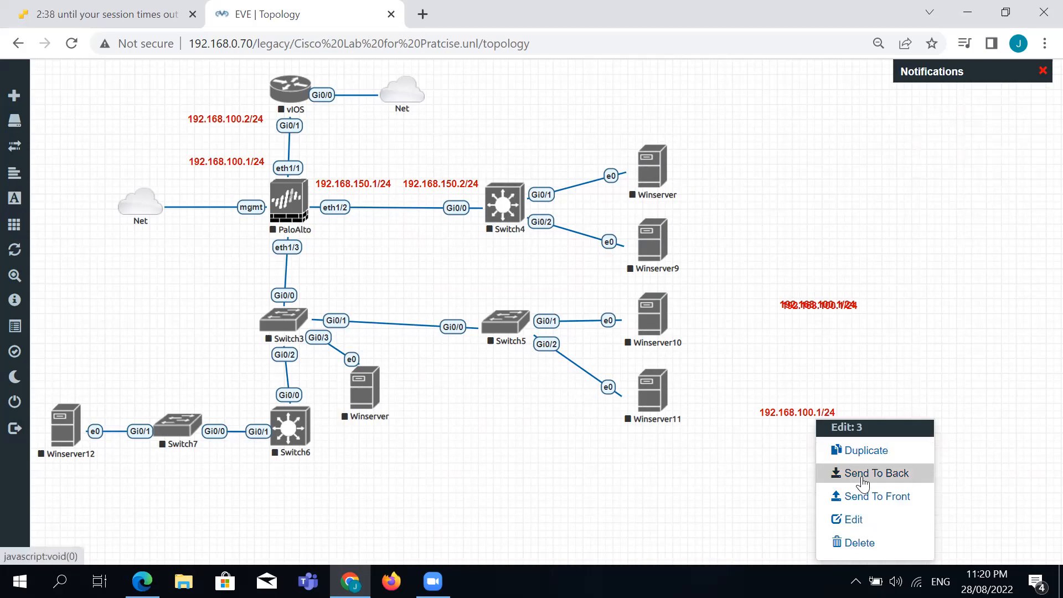
Change the lower-right 192.168.100.1/24 label to 172.16.10.1/24 and duplicate it.
{"action": "left_click", "coordinate": [863, 518]}
{"action": "left_click", "coordinate": [801, 416]}
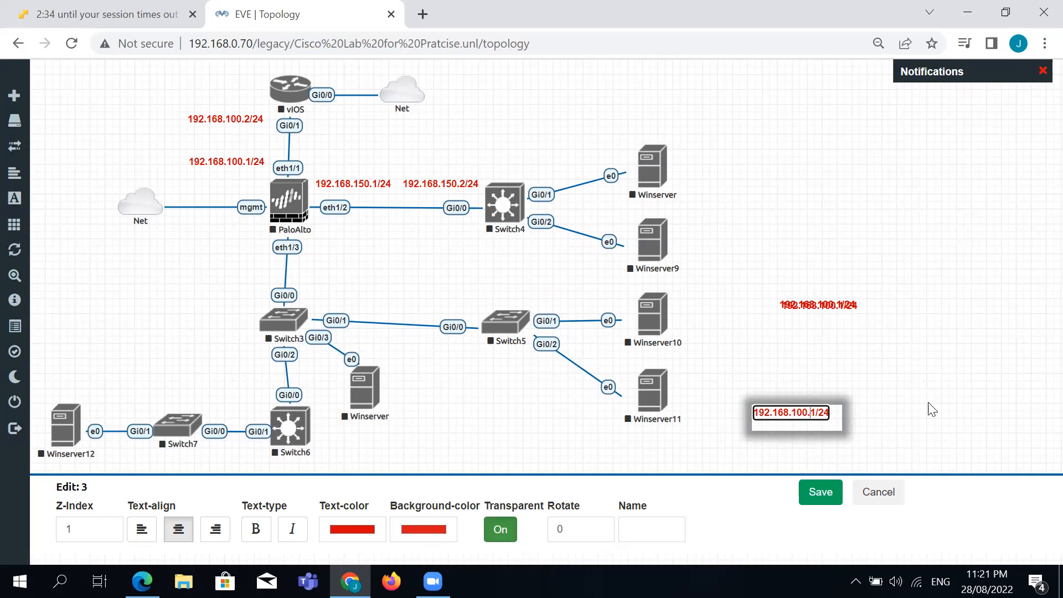
{"action": "key", "text": "BackSpace"}
{"action": "key", "text": "BackSpace"}
{"action": "key", "text": "BackSpace"}
{"action": "key", "text": "BackSpace"}
{"action": "key", "text": "BackSpace"}
{"action": "key", "text": "BackSpace"}
{"action": "key", "text": "BackSpace"}
{"action": "key", "text": "BackSpace"}
{"action": "key", "text": "BackSpace"}
{"action": "key", "text": "BackSpace"}
{"action": "key", "text": "BackSpace"}
{"action": "type", "text": "172.16.10."}
{"action": "left_click", "coordinate": [820, 492]}
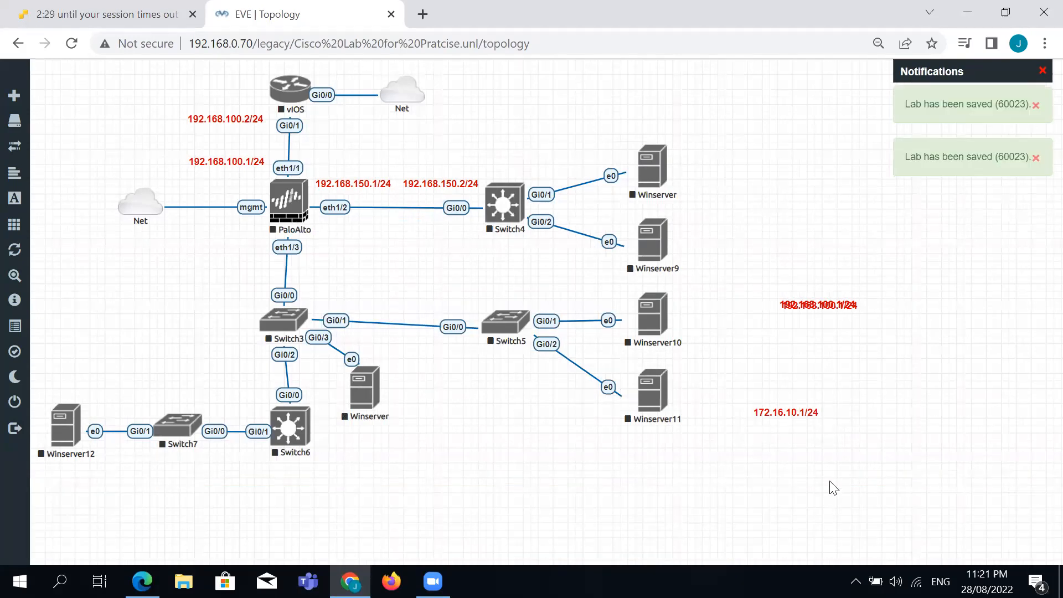
{"action": "right_click", "coordinate": [795, 432]}
{"action": "left_click", "coordinate": [819, 446]}
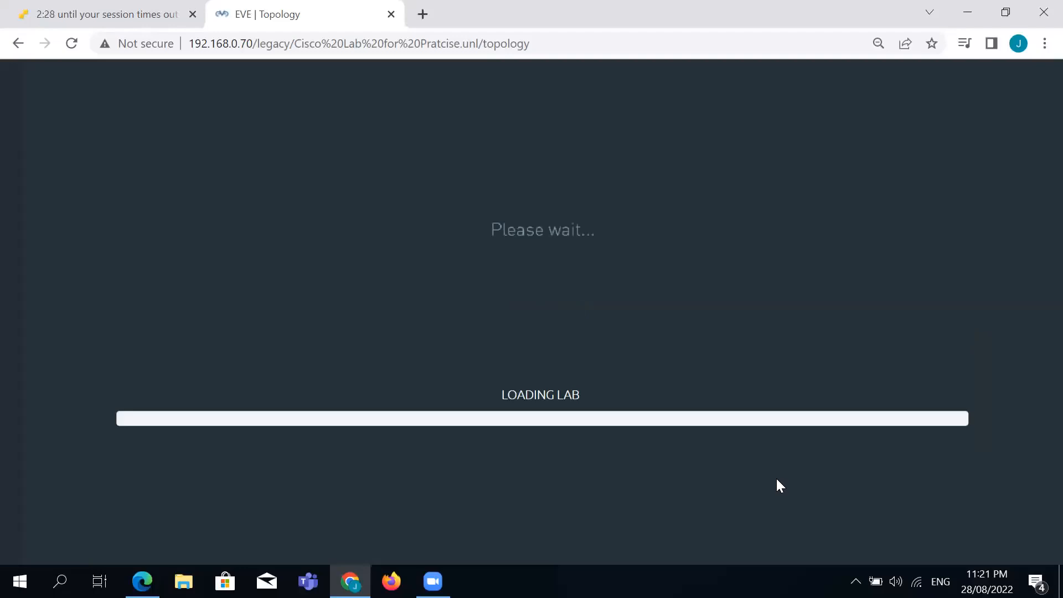
Change the duplicate label to 172.16.10.2/24.
{"action": "right_click", "coordinate": [799, 455]}
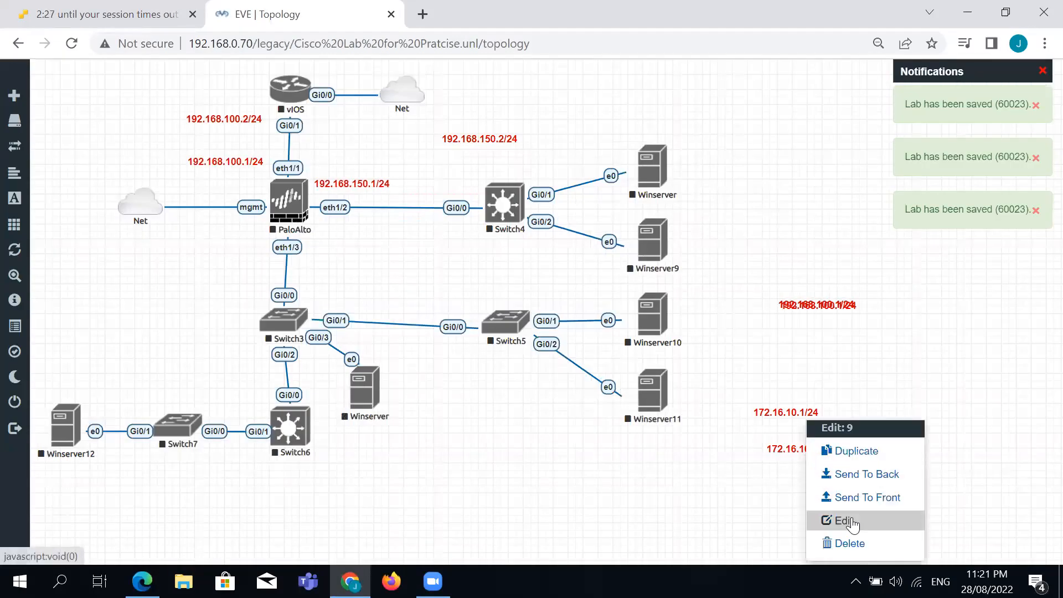
{"action": "left_click", "coordinate": [824, 520]}
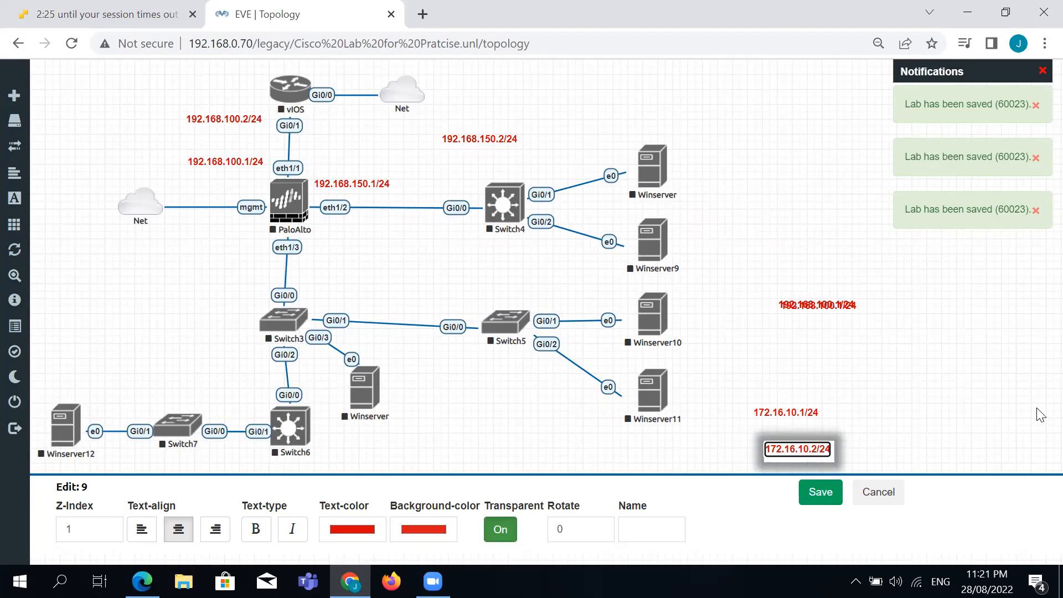
{"action": "left_click", "coordinate": [836, 498]}
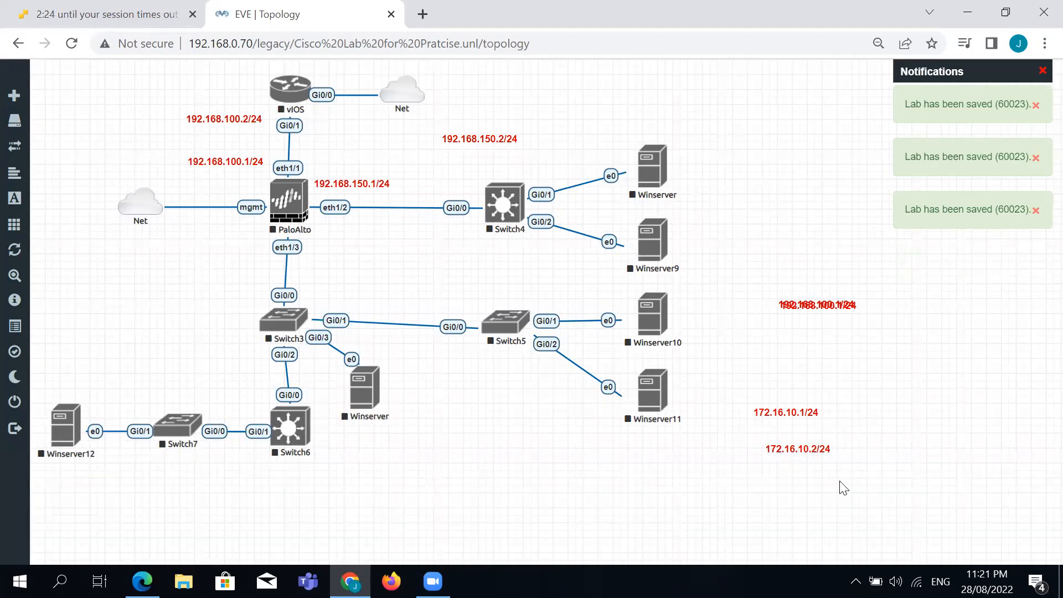
Place 172.16.10.1/24 beside PaloAlto's eth1/3 and 172.16.10.2/24 beside Switch3's Gi0/0.
{"action": "left_click_drag", "start_coordinate": [792, 414], "coordinate": [227, 288]}
{"action": "left_click", "coordinate": [649, 456]}
{"action": "left_click_drag", "start_coordinate": [769, 414], "coordinate": [210, 249]}
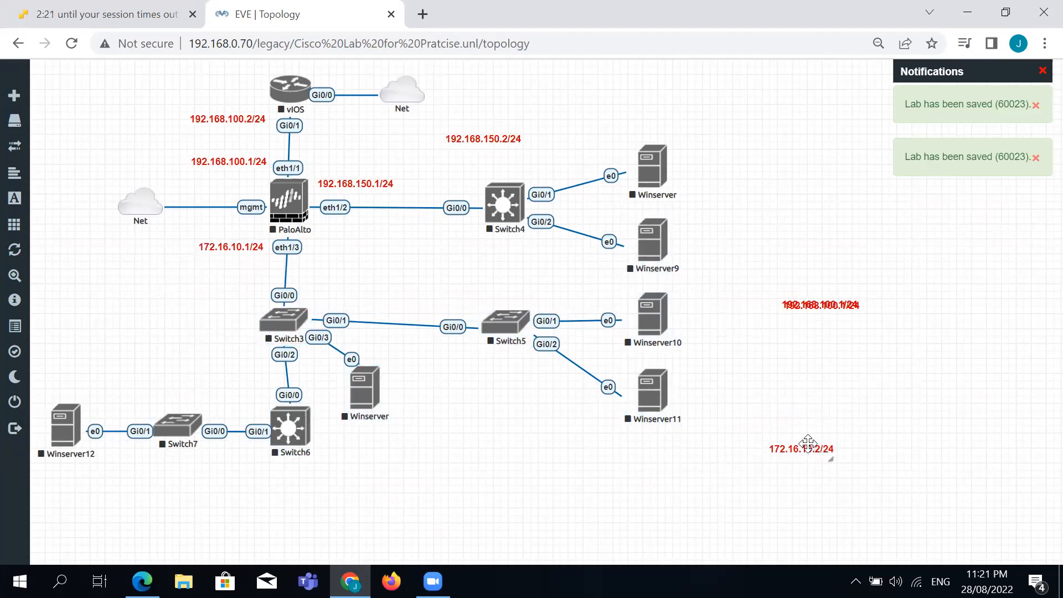
{"action": "left_click_drag", "start_coordinate": [509, 387], "coordinate": [230, 303]}
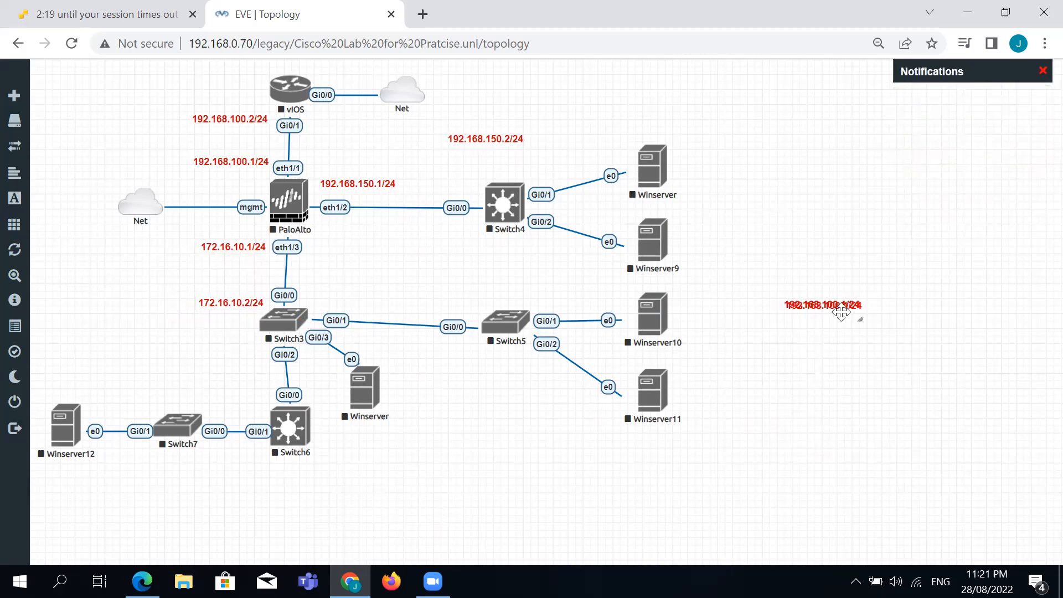
{"action": "left_click_drag", "start_coordinate": [841, 304], "coordinate": [798, 400]}
{"action": "right_click", "coordinate": [776, 410]}
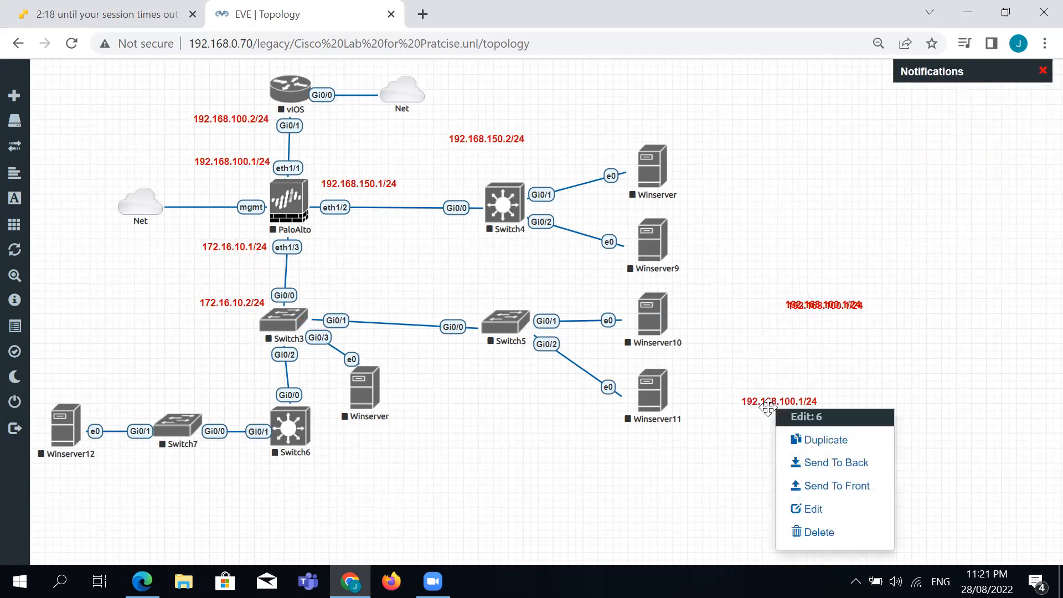
Change the spare label to 192.168.200.1/24 and place it above the Switch3–Switch5 link.
{"action": "left_click", "coordinate": [828, 504]}
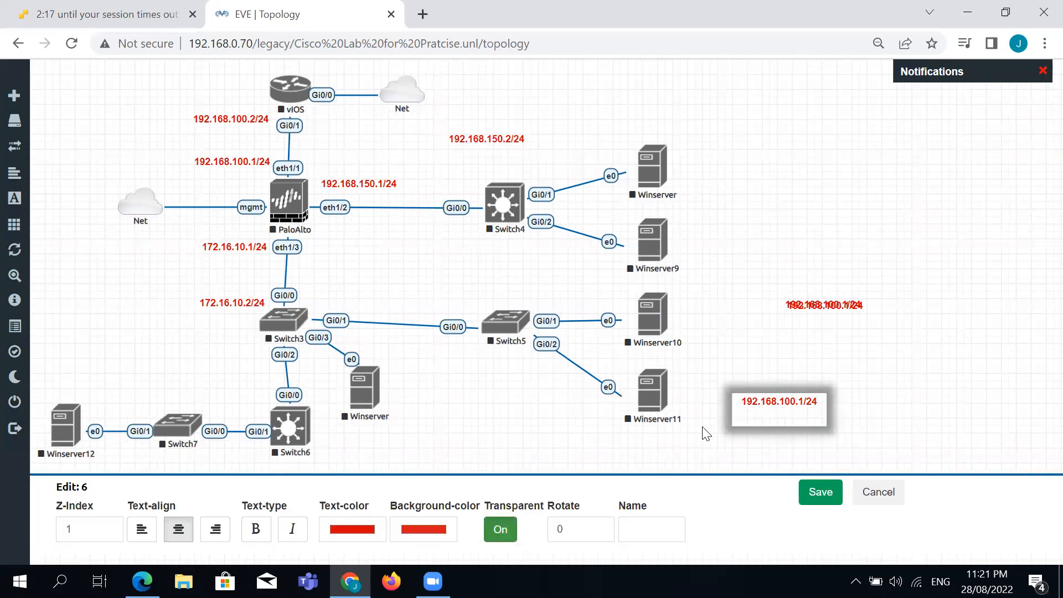
{"action": "left_click", "coordinate": [778, 402]}
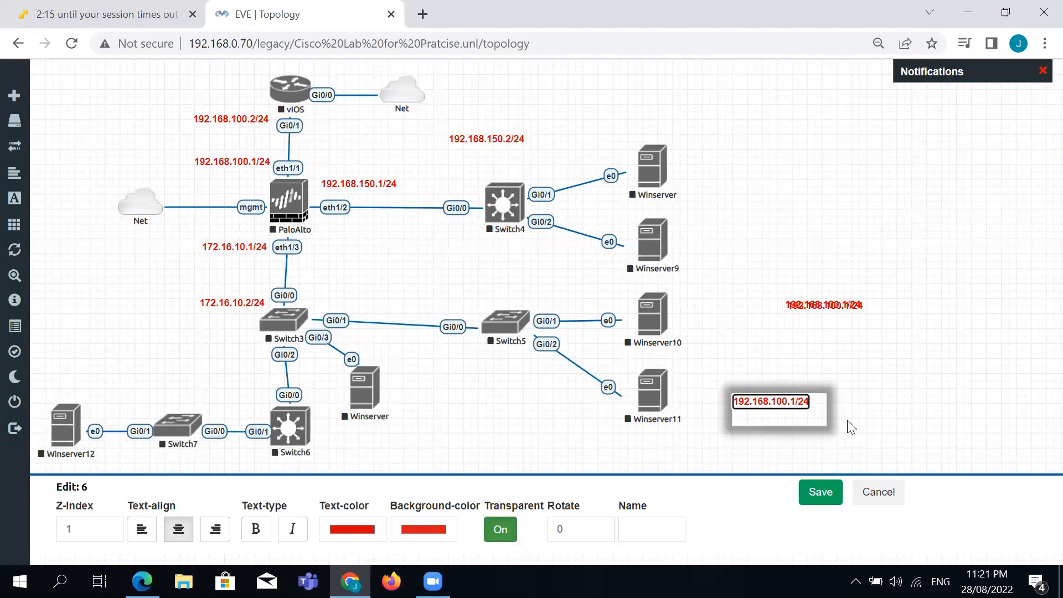
{"action": "left_click", "coordinate": [820, 492]}
{"action": "left_click_drag", "start_coordinate": [774, 403], "coordinate": [358, 296]}
Auto-align all nodes to the grid.
{"action": "right_click", "coordinate": [754, 363]}
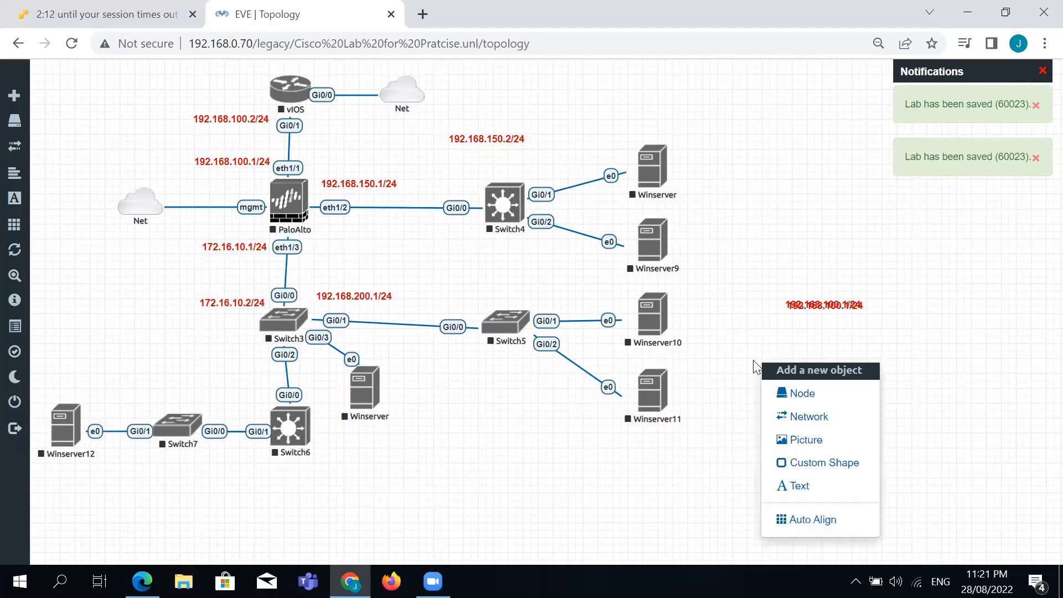
{"action": "left_click", "coordinate": [826, 519]}
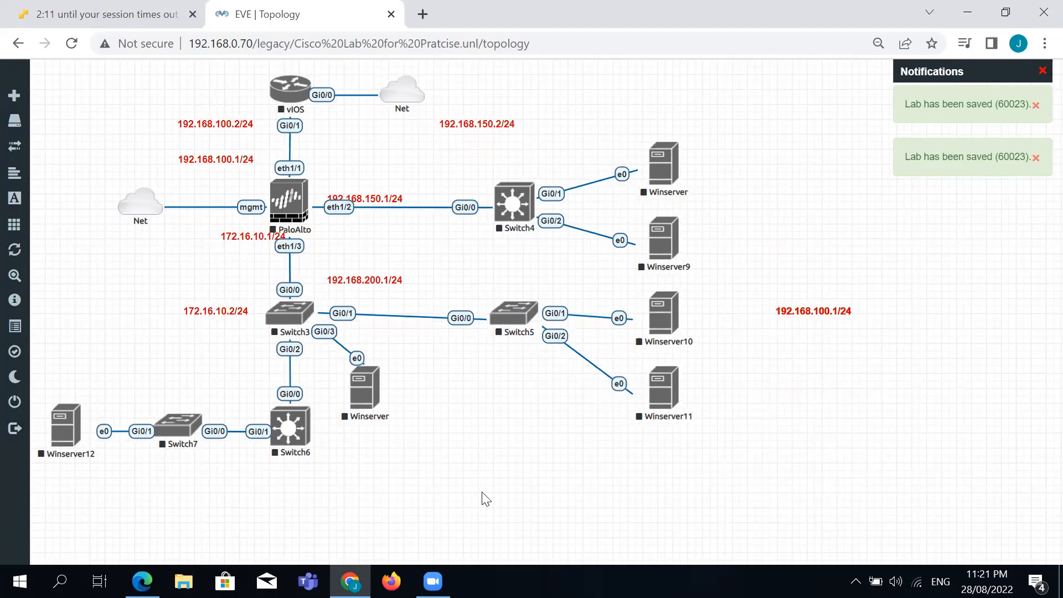
{"action": "right_click", "coordinate": [366, 280]}
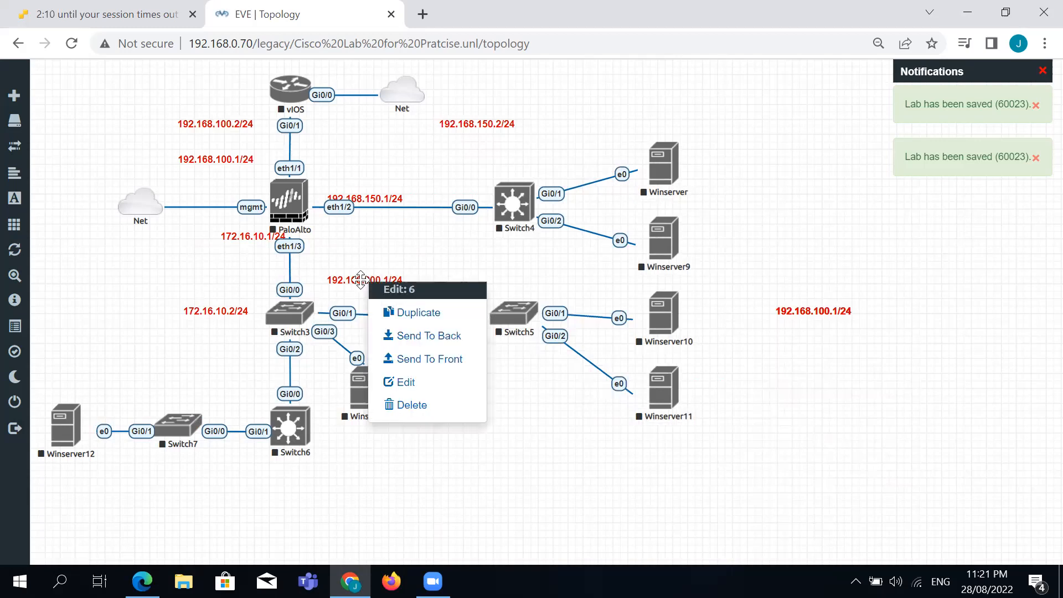
Duplicate the 192.168.200.1/24 label below the link and change the copy to 192.168.200.2/24.
{"action": "left_click", "coordinate": [388, 312]}
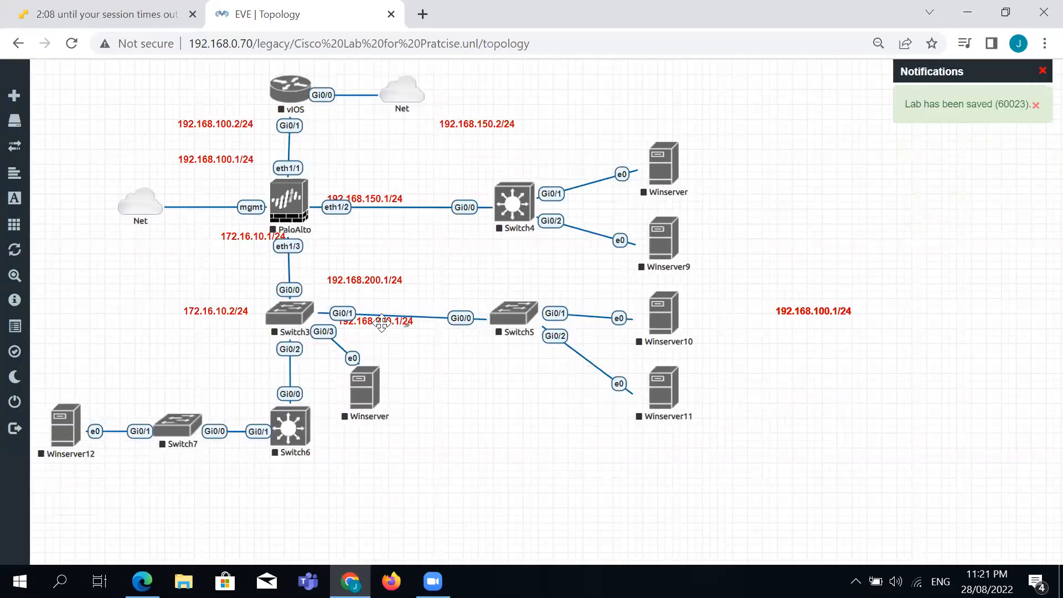
{"action": "left_click_drag", "start_coordinate": [403, 326], "coordinate": [495, 393]}
{"action": "right_click", "coordinate": [495, 393]}
{"action": "left_click", "coordinate": [523, 491]}
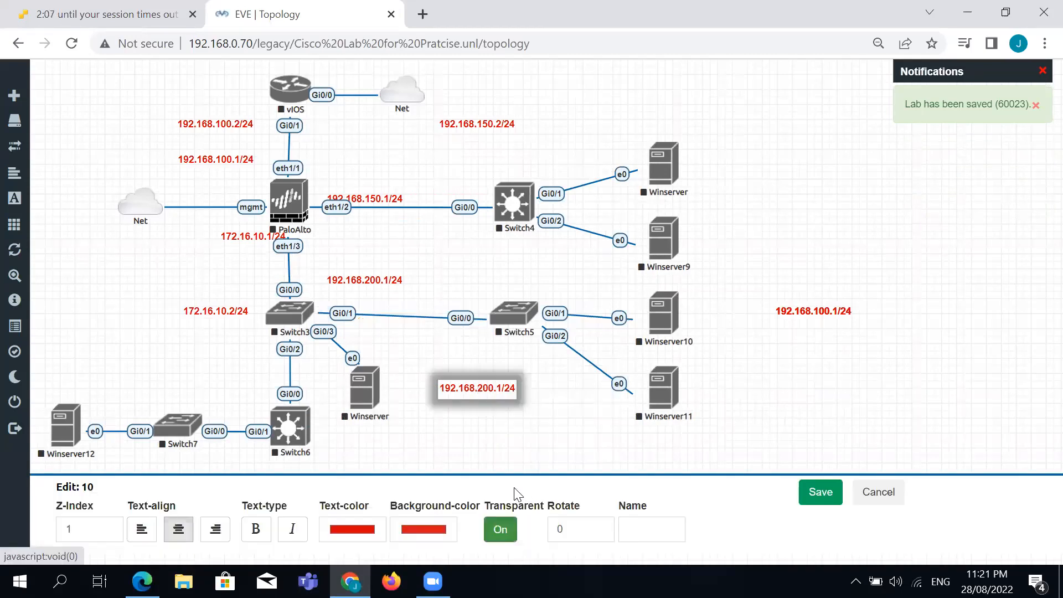
{"action": "left_click", "coordinate": [488, 387]}
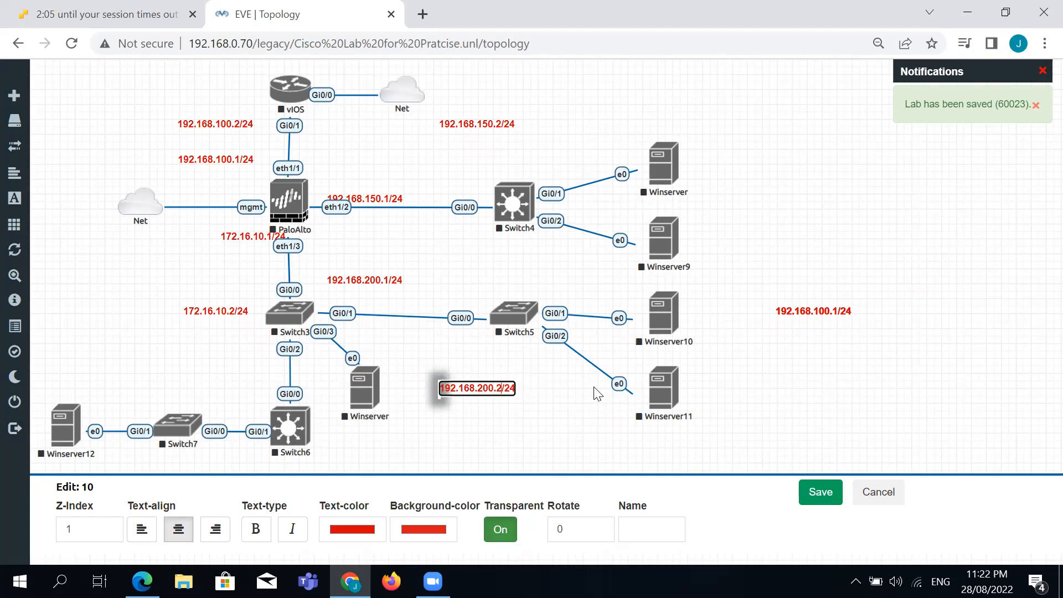
{"action": "left_click", "coordinate": [819, 498]}
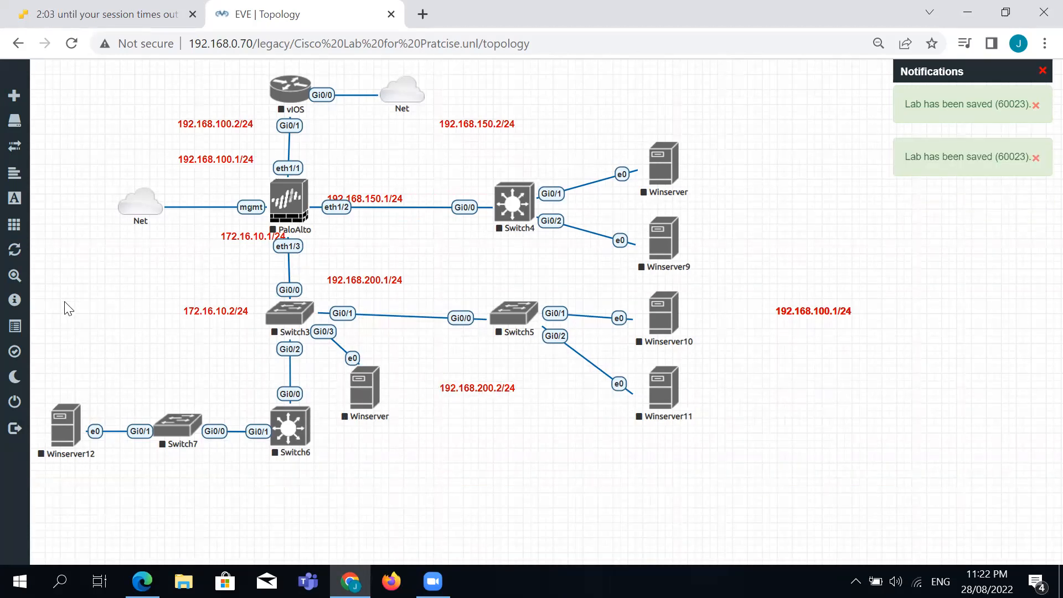
Shift the lower topology down and reposition Winserver10, Winserver11, Switch6 and Switch3.
{"action": "left_click_drag", "start_coordinate": [55, 292], "coordinate": [761, 530]}
{"action": "left_click_drag", "start_coordinate": [295, 321], "coordinate": [294, 350]}
{"action": "left_click", "coordinate": [437, 366]}
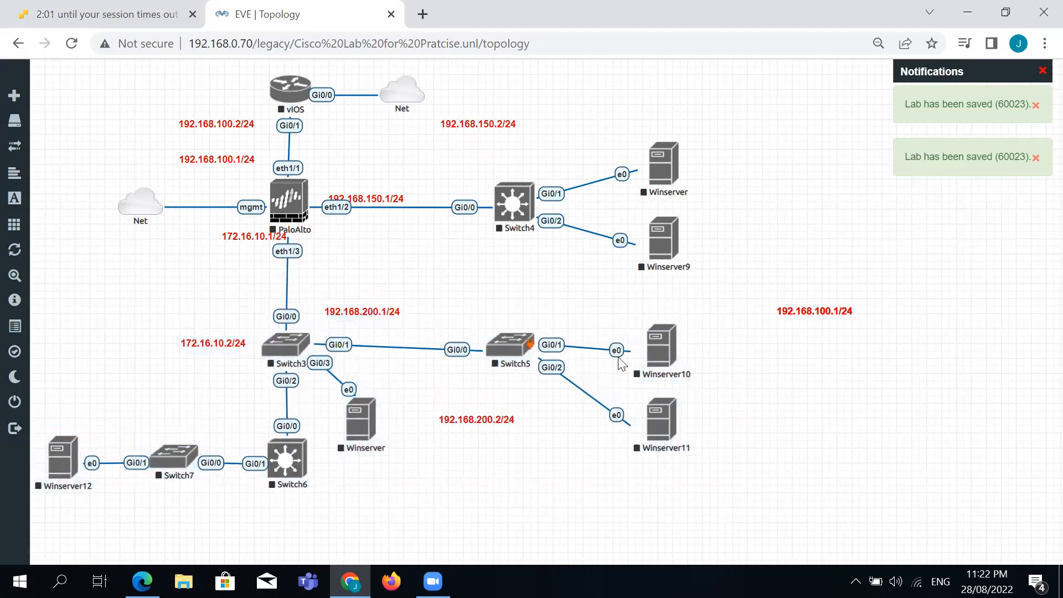
{"action": "left_click_drag", "start_coordinate": [663, 357], "coordinate": [650, 337]}
{"action": "left_click_drag", "start_coordinate": [662, 424], "coordinate": [653, 398]}
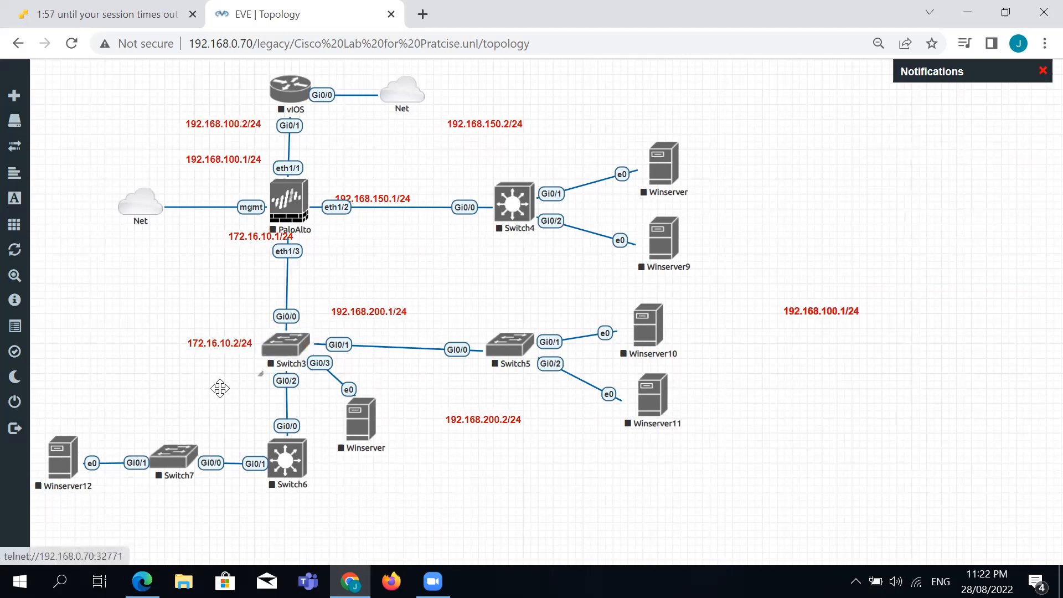
{"action": "left_click_drag", "start_coordinate": [212, 389], "coordinate": [402, 510]}
{"action": "left_click_drag", "start_coordinate": [286, 481], "coordinate": [292, 499]}
{"action": "left_click", "coordinate": [244, 410]}
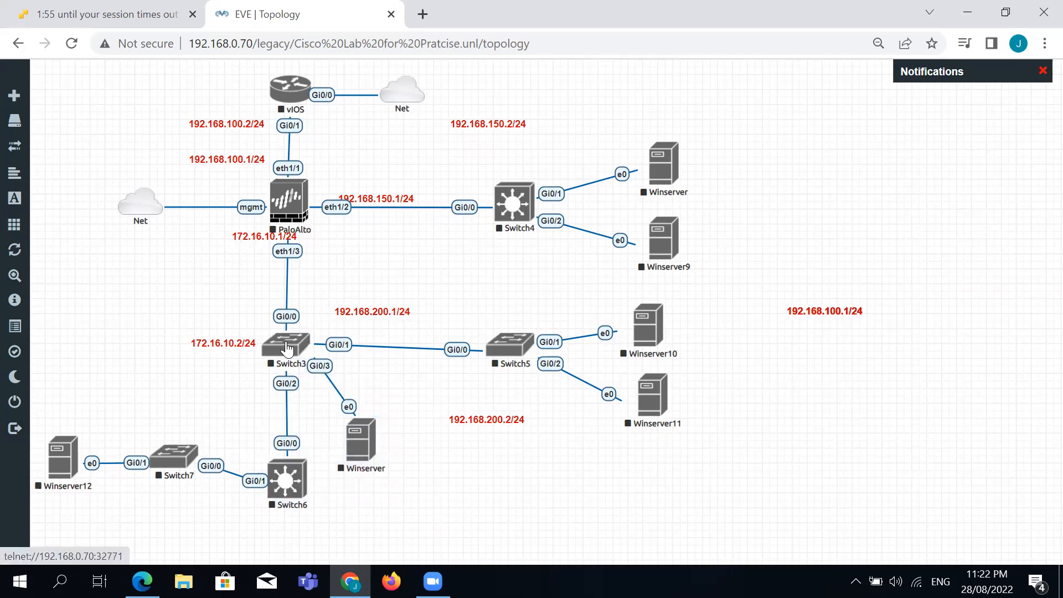
{"action": "left_click_drag", "start_coordinate": [287, 347], "coordinate": [289, 357]}
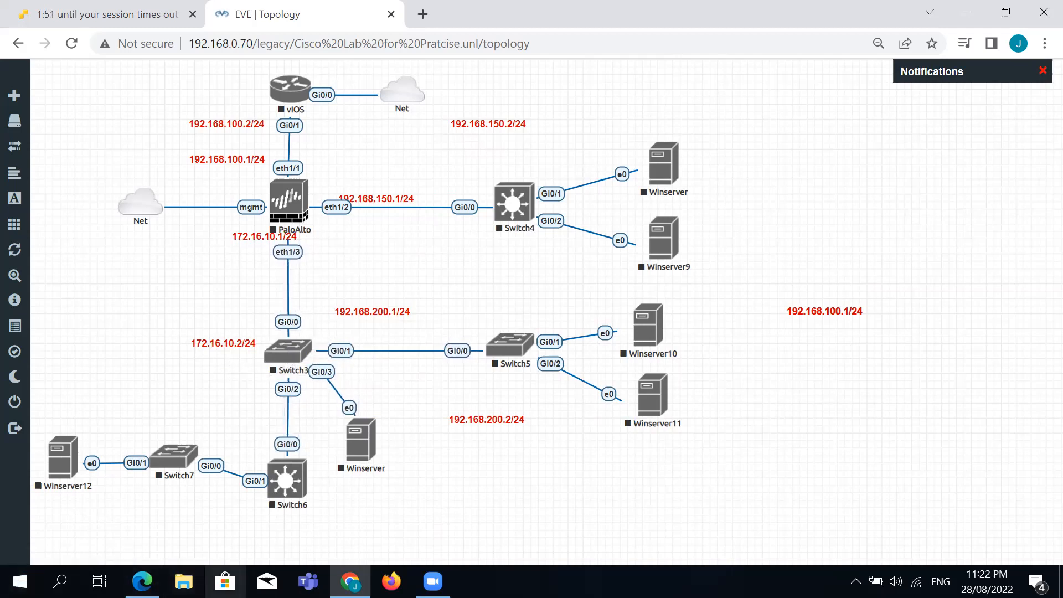
Set 192.168.200.1/24 and 192.168.200.2/24 side by side; move 172.16.10.2/24 and 172.16.10.1/24 beside their interfaces.
{"action": "left_click_drag", "start_coordinate": [367, 311], "coordinate": [360, 326]}
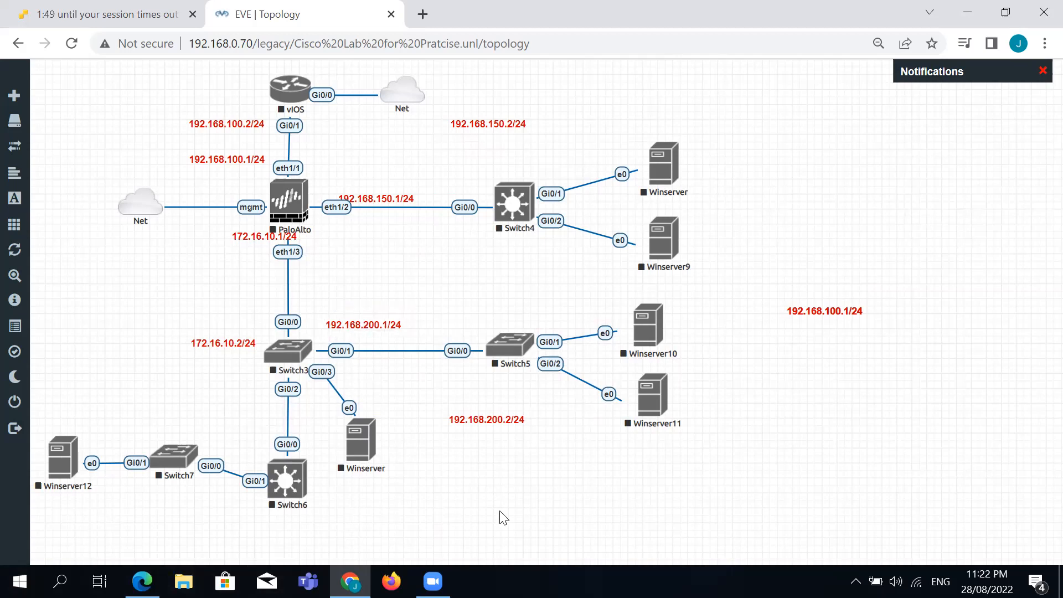
{"action": "left_click_drag", "start_coordinate": [474, 420], "coordinate": [436, 330]}
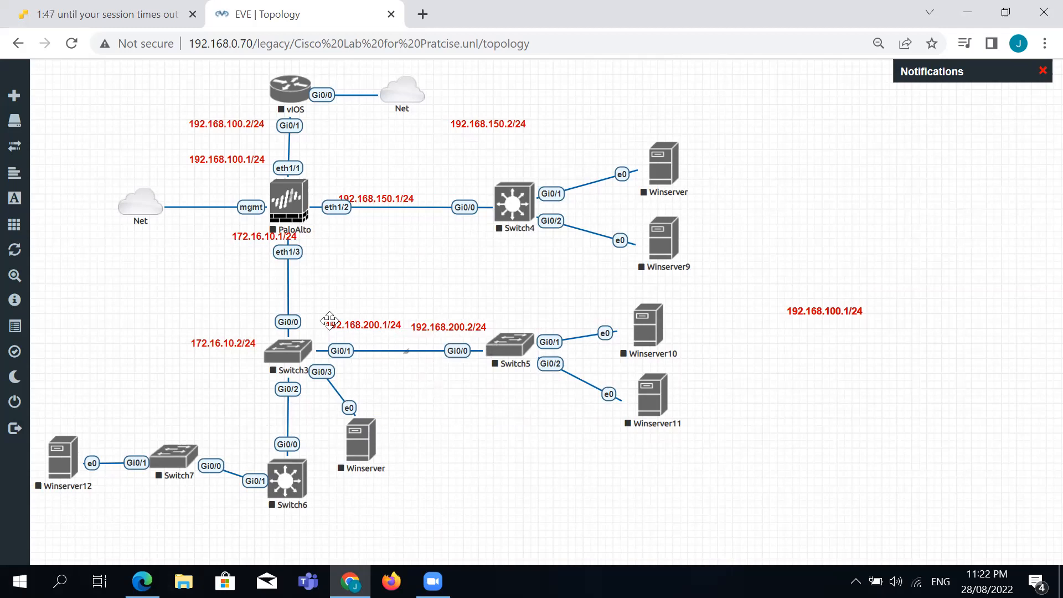
{"action": "left_click_drag", "start_coordinate": [223, 344], "coordinate": [236, 327]}
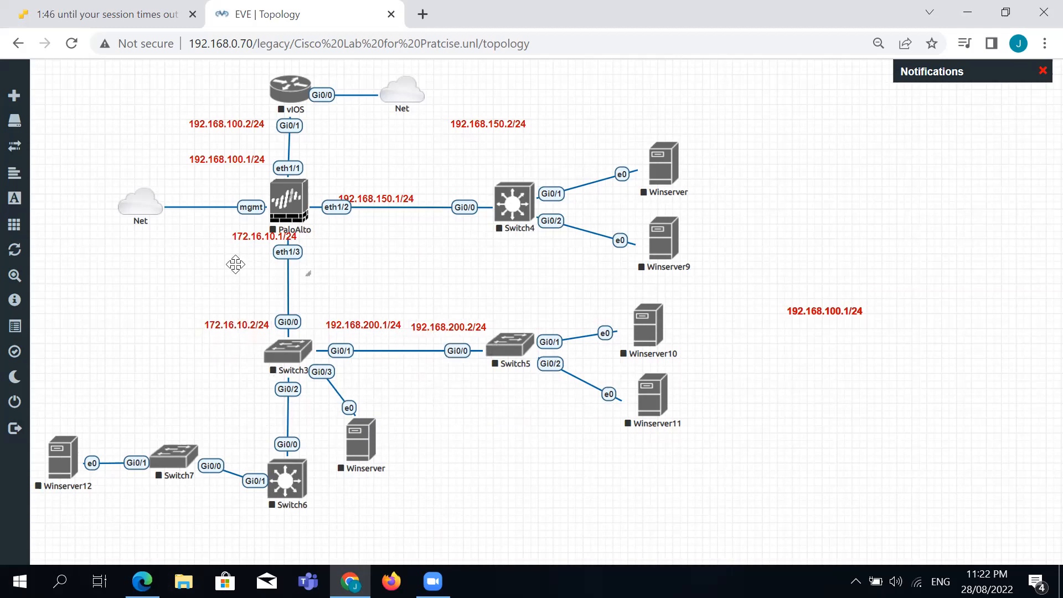
{"action": "left_click_drag", "start_coordinate": [248, 240], "coordinate": [223, 244]}
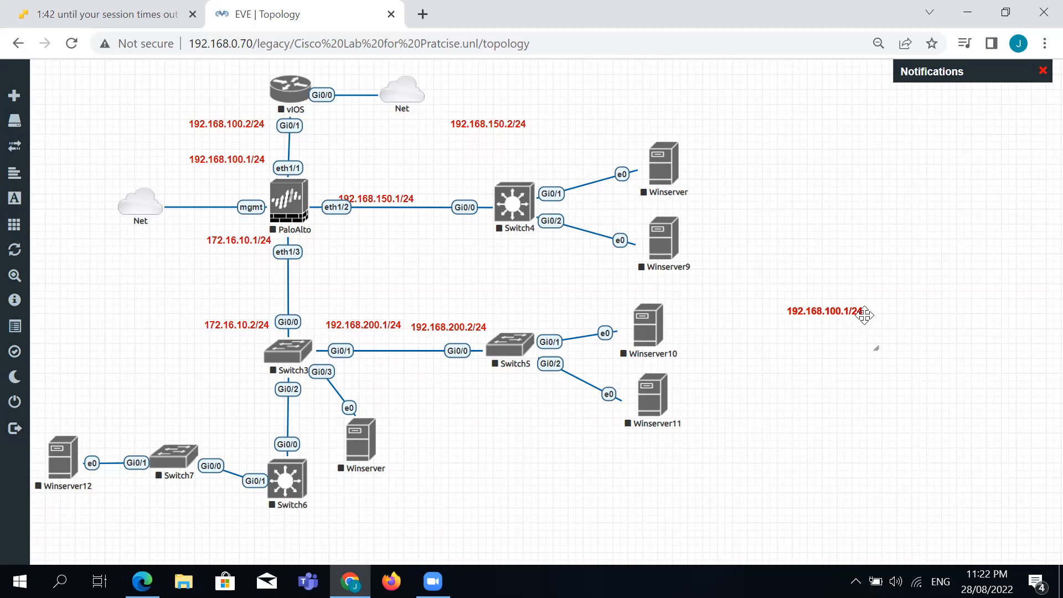
Duplicate the 192.168.100.1/24 label beside the Switch3–Switch6 link and change it to 192.168.250.1/24.
{"action": "right_click", "coordinate": [845, 312]}
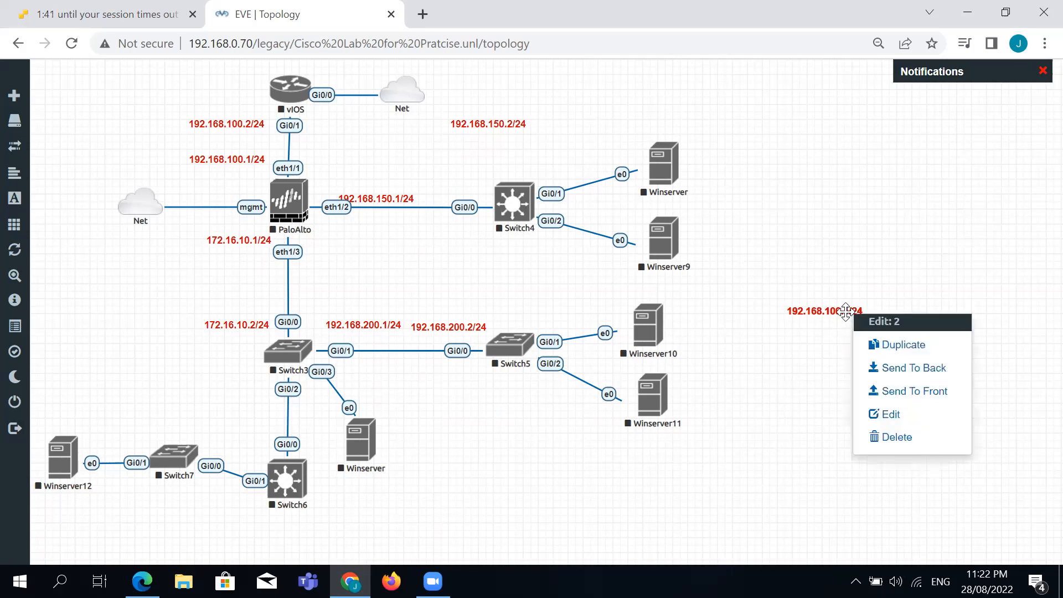
{"action": "double_click", "coordinate": [814, 315]}
{"action": "right_click", "coordinate": [815, 314]}
{"action": "left_click", "coordinate": [766, 379]}
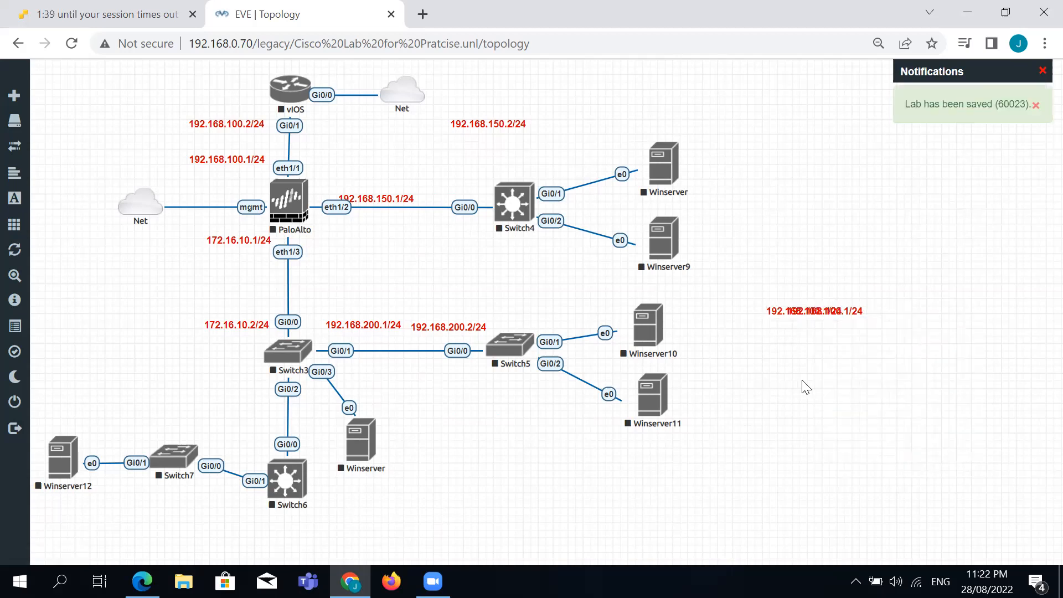
{"action": "left_click_drag", "start_coordinate": [804, 312], "coordinate": [216, 411]}
{"action": "right_click", "coordinate": [216, 410]}
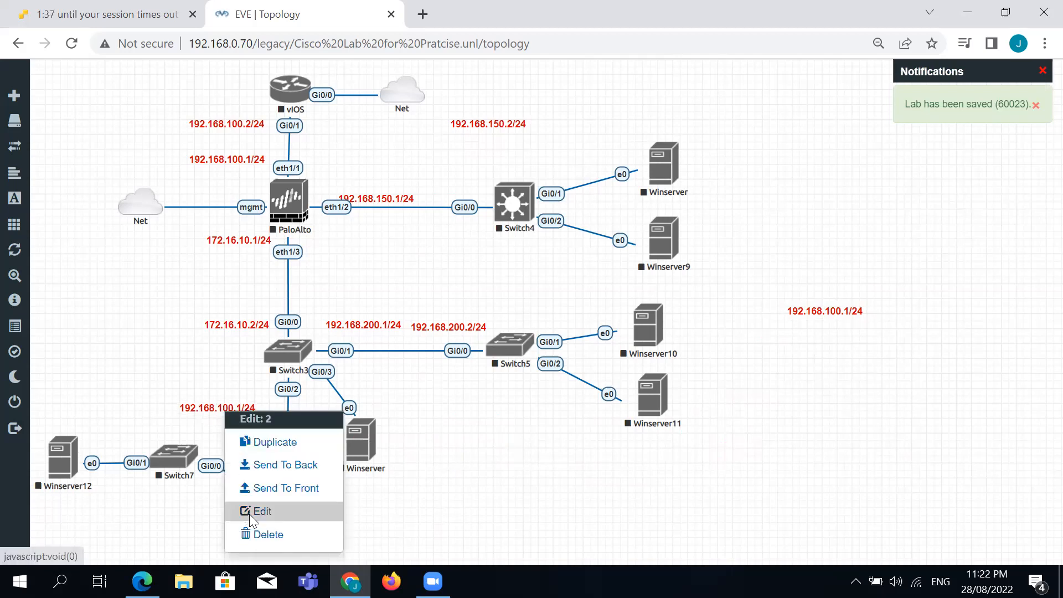
{"action": "left_click", "coordinate": [241, 506]}
{"action": "double_click", "coordinate": [231, 405]}
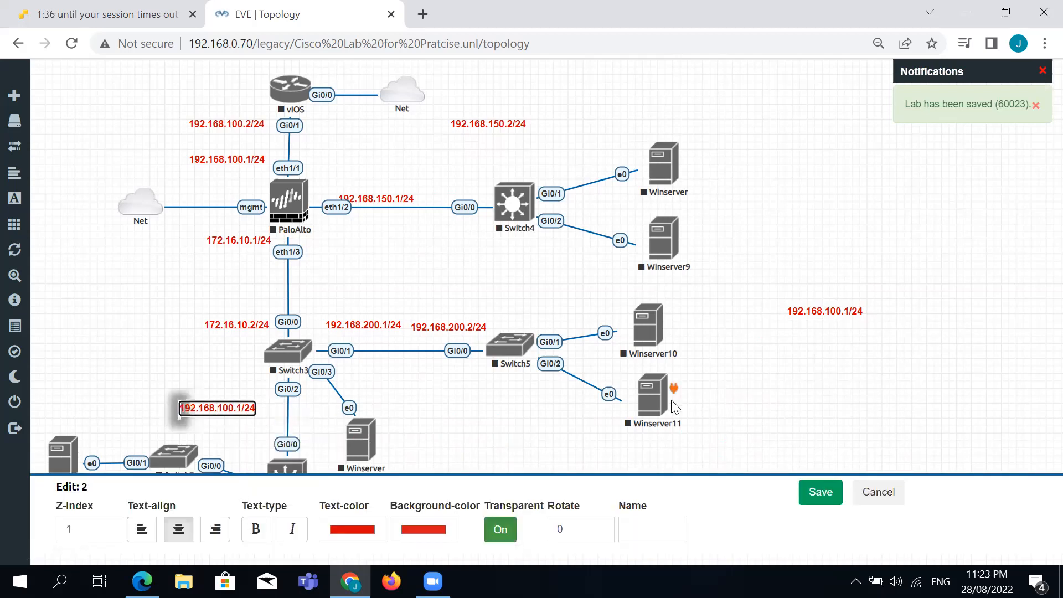
{"action": "key", "text": "BackSpace"}
{"action": "type", "text": "25"}
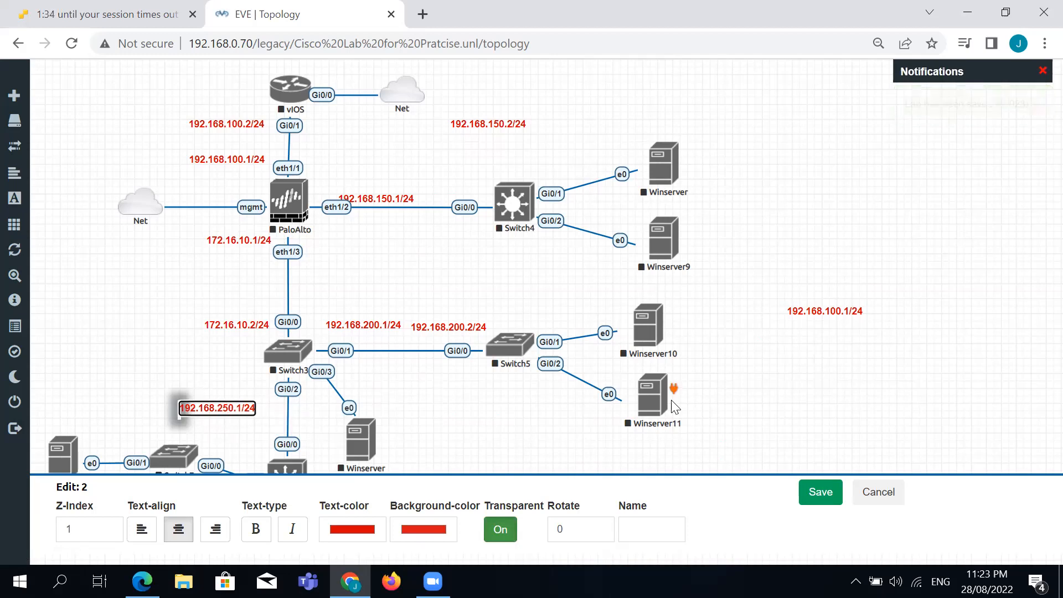
{"action": "left_click", "coordinate": [825, 494]}
Nudge Switch6, Switch7, Winserver12, Winserver10 and Winserver11 into tidier positions.
{"action": "left_click", "coordinate": [193, 463], "text": "ctrl"}
{"action": "left_click", "coordinate": [272, 485], "text": "ctrl"}
{"action": "left_click_drag", "start_coordinate": [272, 485], "coordinate": [286, 467]}
{"action": "left_click_drag", "start_coordinate": [178, 470], "coordinate": [183, 475]}
{"action": "left_click_drag", "start_coordinate": [60, 475], "coordinate": [66, 479]}
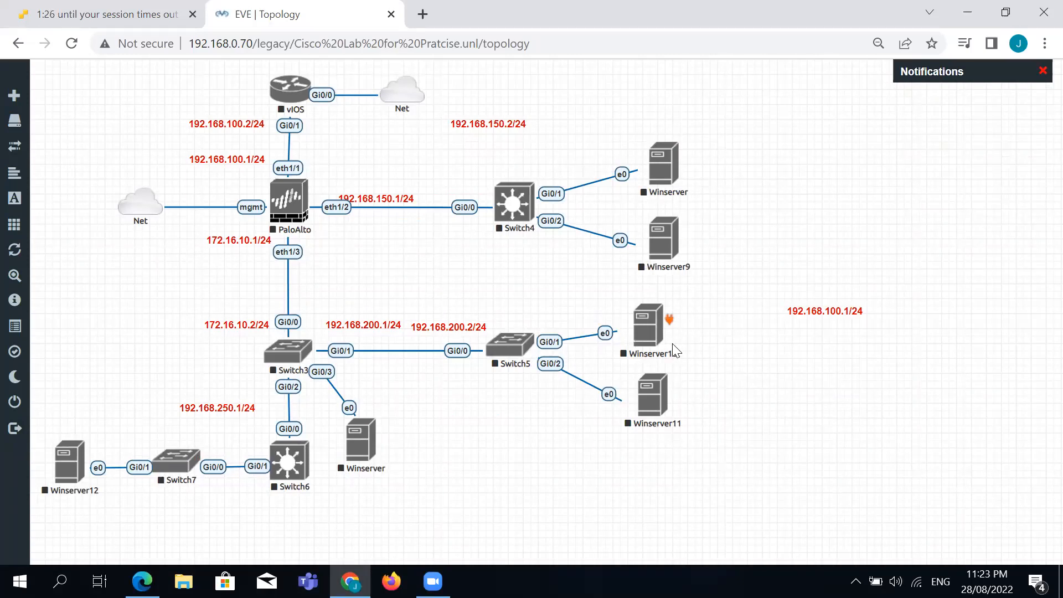
{"action": "left_click_drag", "start_coordinate": [651, 339], "coordinate": [662, 340]}
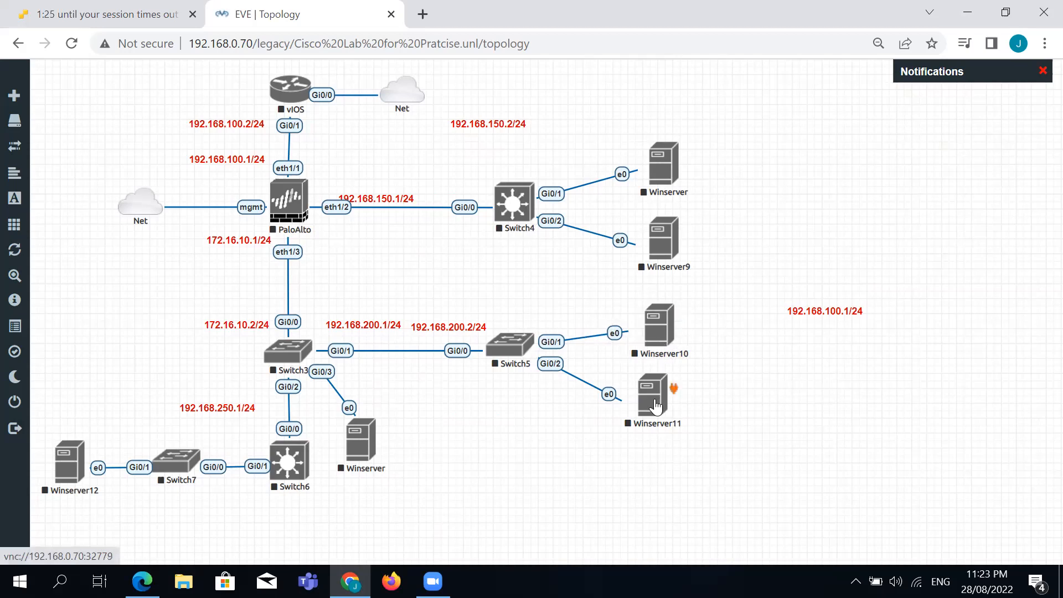
{"action": "left_click_drag", "start_coordinate": [656, 399], "coordinate": [663, 399]}
Rename the Winserver node beside Switch4 to Web.
{"action": "right_click", "coordinate": [678, 187]}
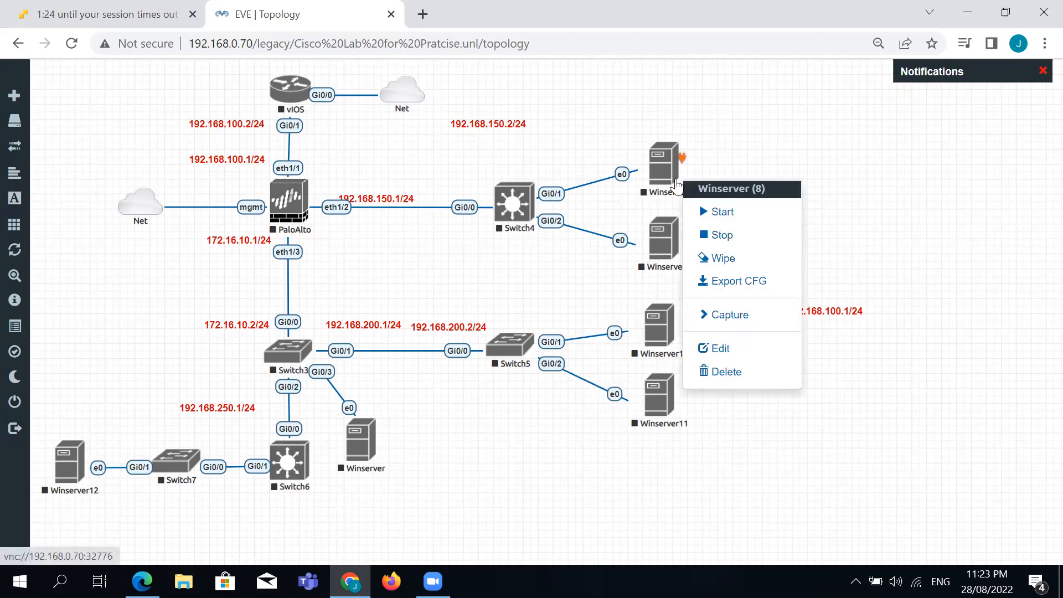
{"action": "left_click", "coordinate": [750, 346]}
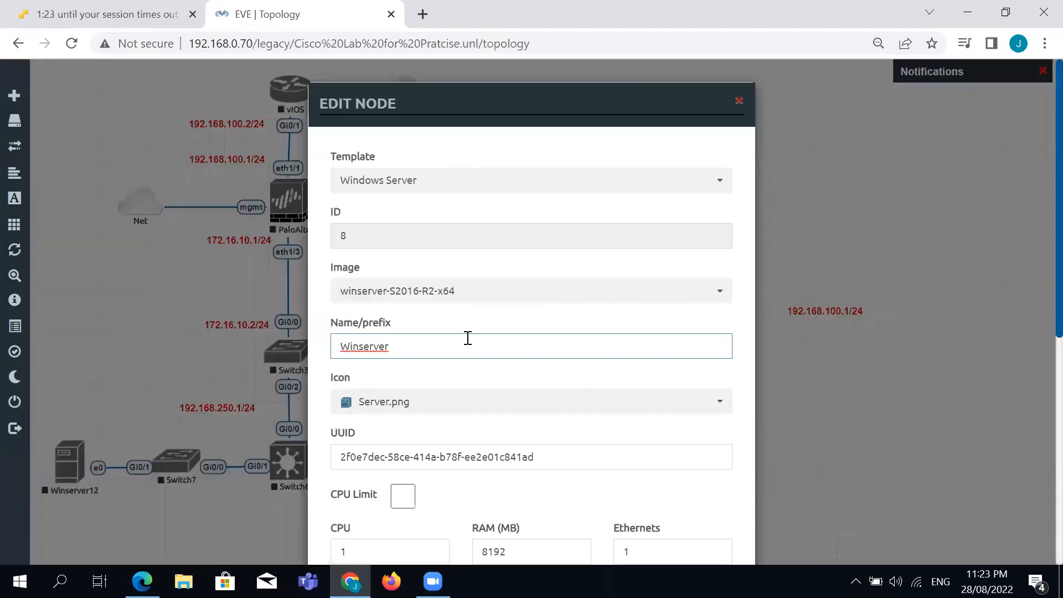
{"action": "double_click", "coordinate": [467, 337]}
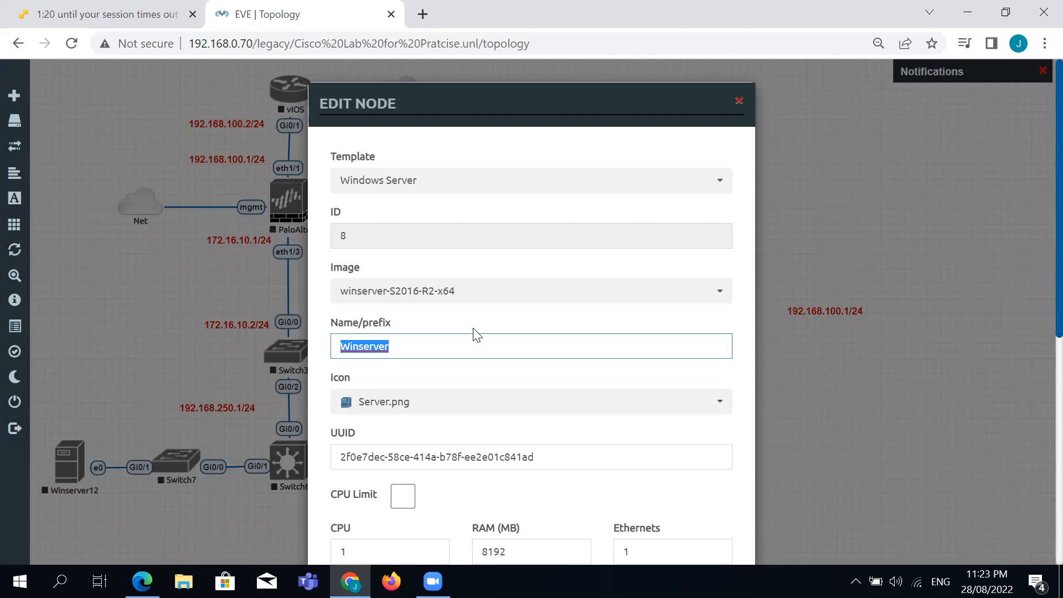
{"action": "type", "text": "Web"}
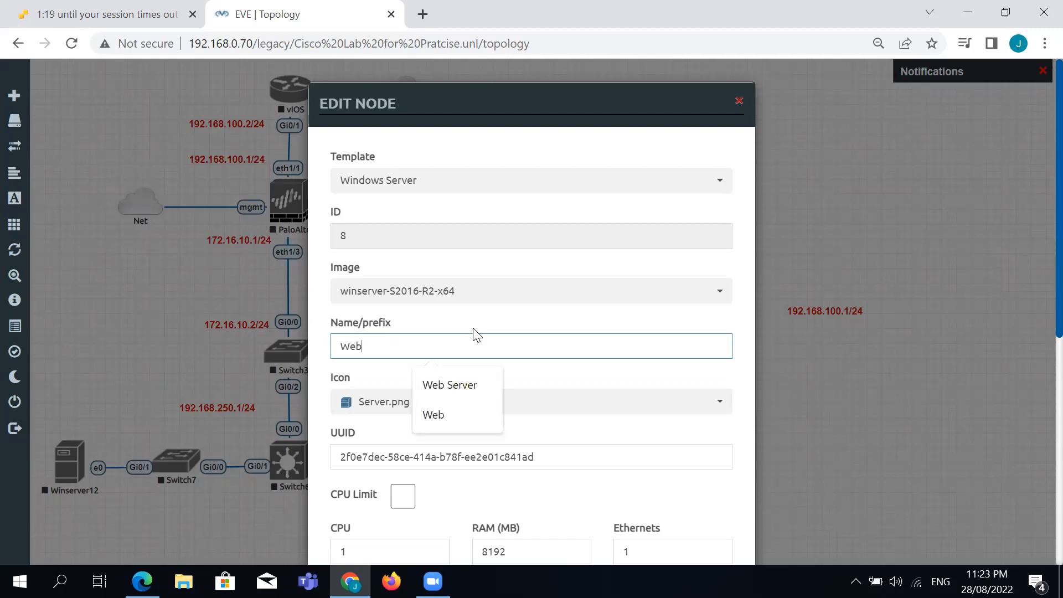
{"action": "left_click", "coordinate": [548, 377]}
{"action": "scroll", "coordinate": [547, 379], "scroll_direction": "down", "scroll_amount": 6}
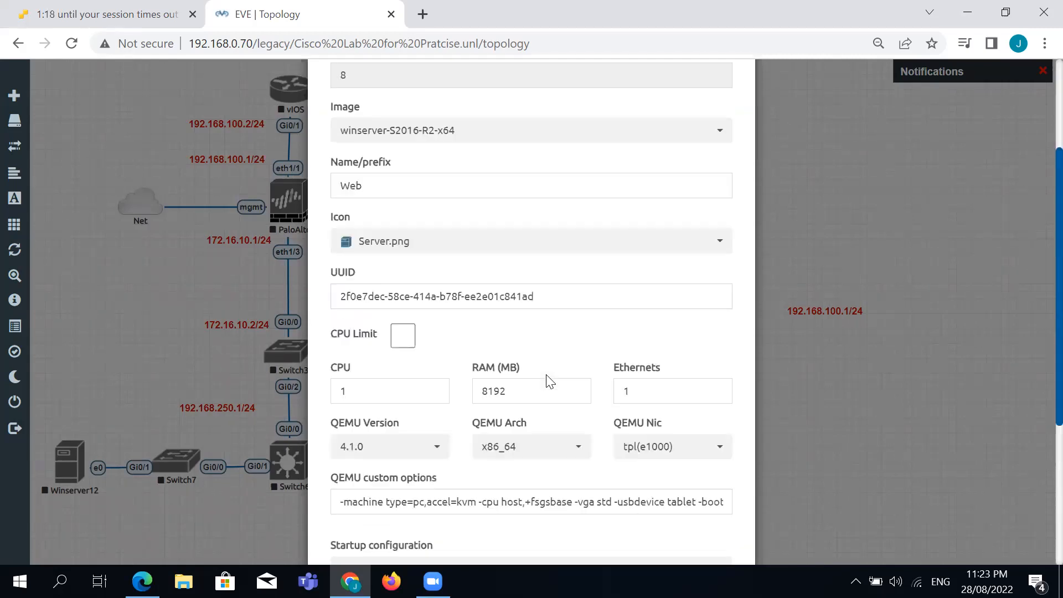
{"action": "left_click", "coordinate": [457, 519]}
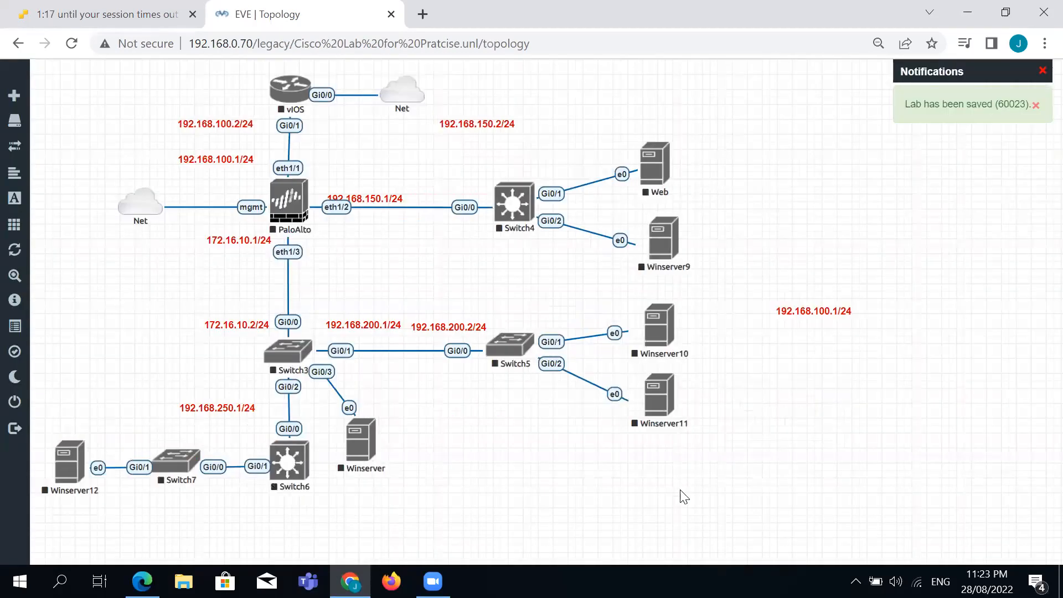
Rename Winserver9 to APP.
{"action": "right_click", "coordinate": [671, 250]}
{"action": "left_click", "coordinate": [714, 422]}
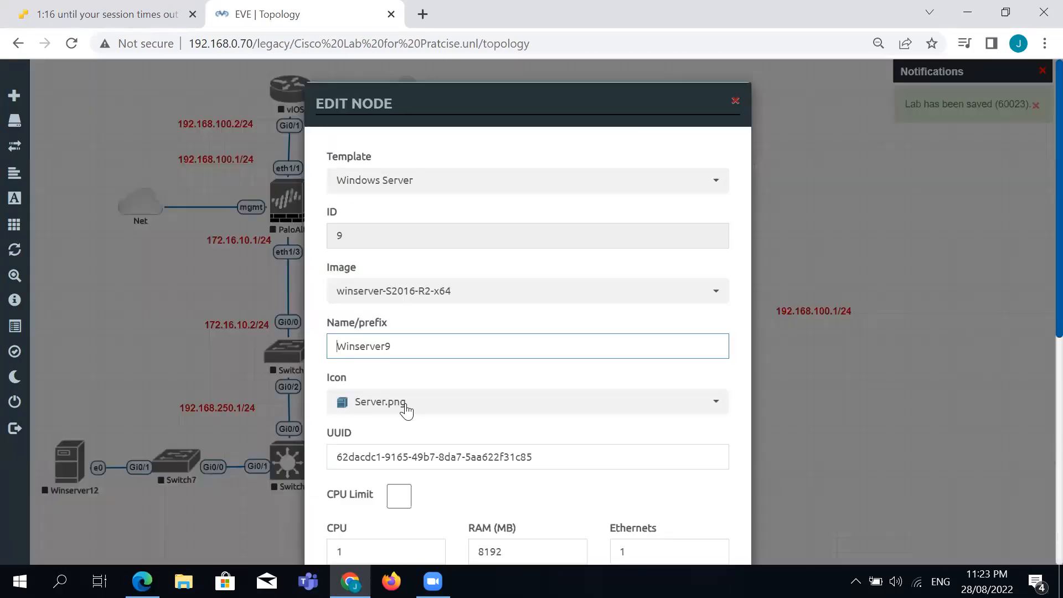
{"action": "double_click", "coordinate": [408, 344]}
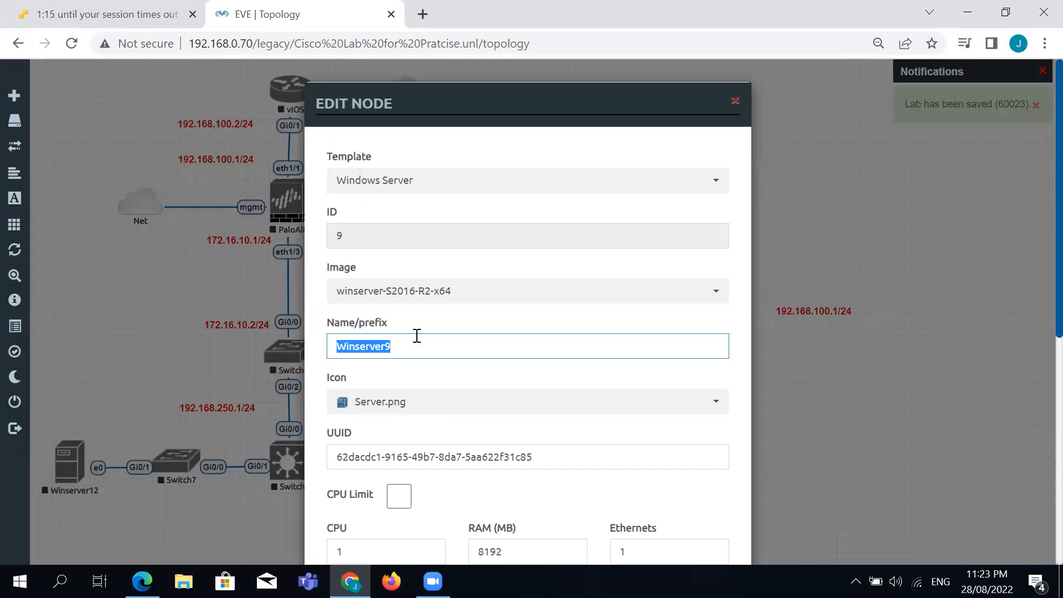
{"action": "type", "text": "APP"}
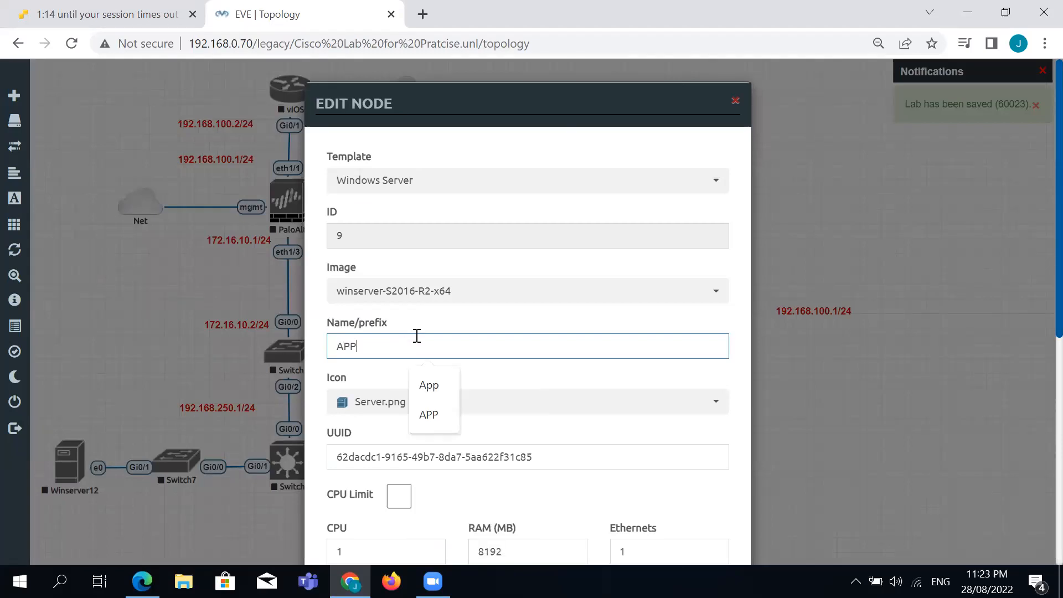
{"action": "left_click", "coordinate": [538, 377]}
{"action": "scroll", "coordinate": [540, 388], "scroll_direction": "down", "scroll_amount": 7}
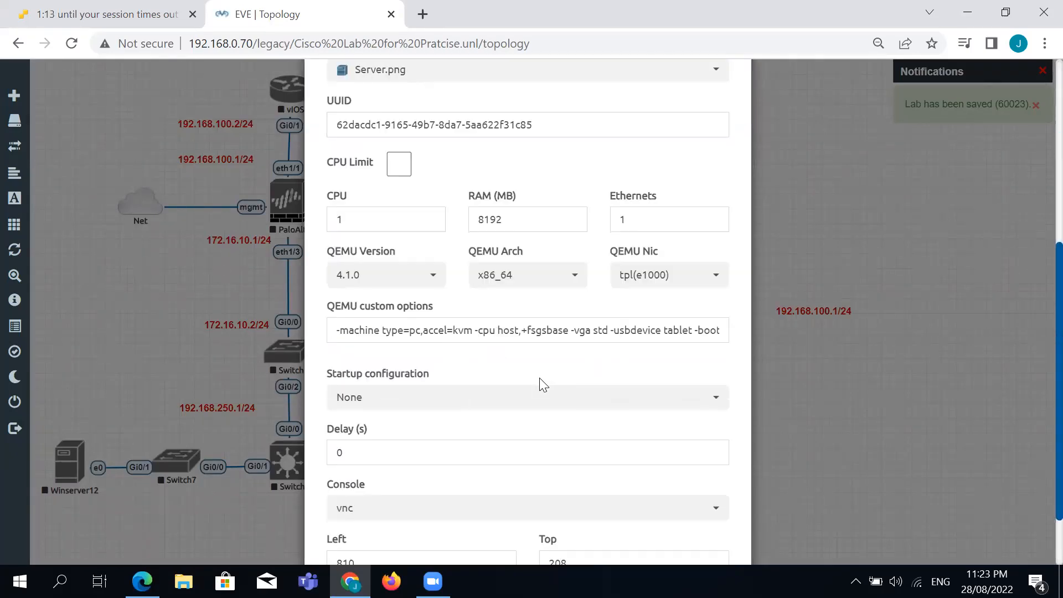
{"action": "left_click", "coordinate": [462, 530]}
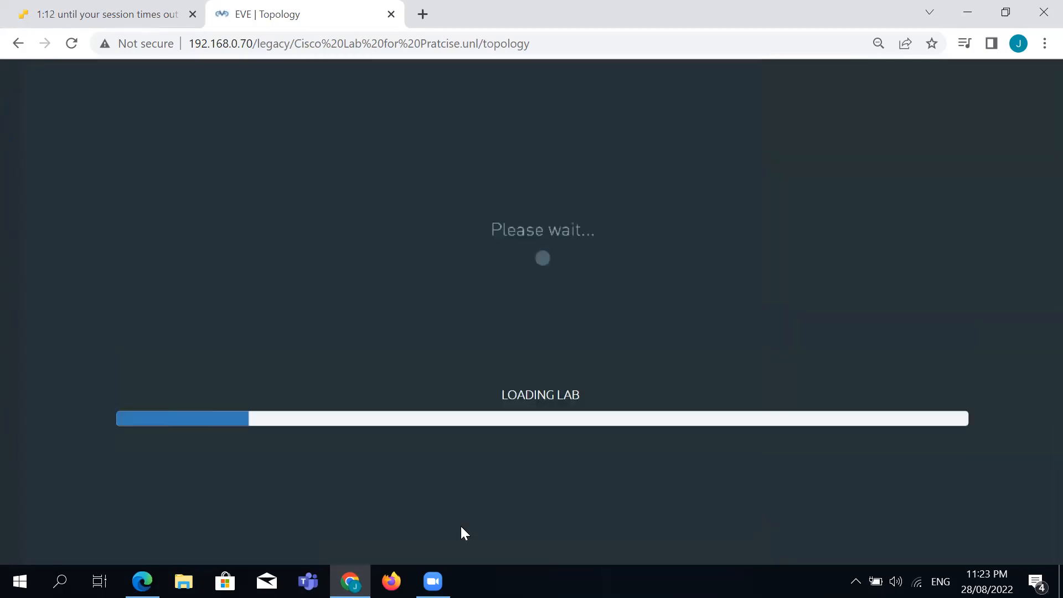
Rename Winserver10 to DB.
{"action": "right_click", "coordinate": [674, 335]}
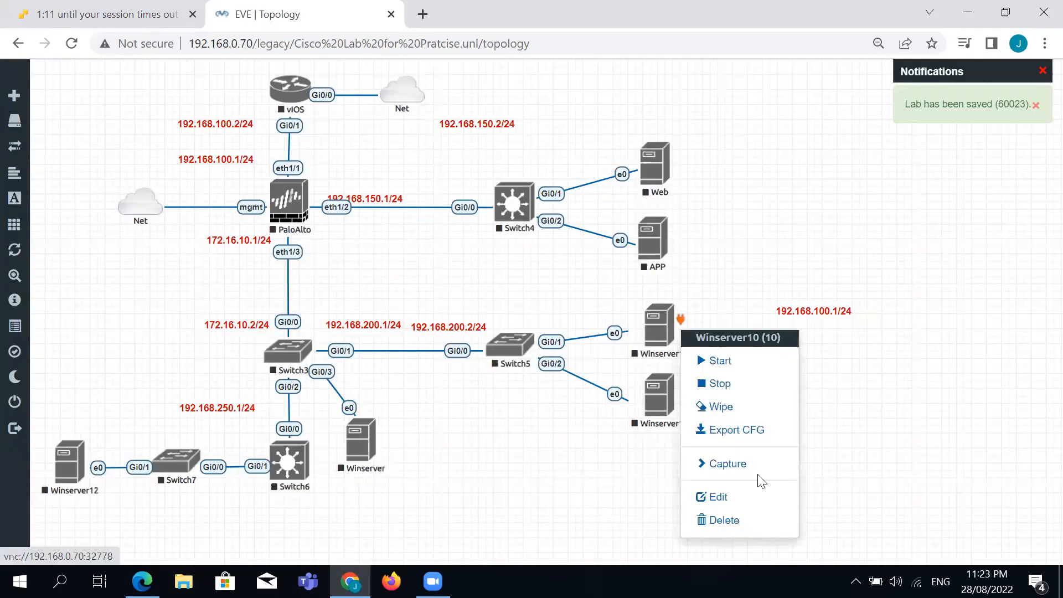
{"action": "left_click", "coordinate": [759, 492]}
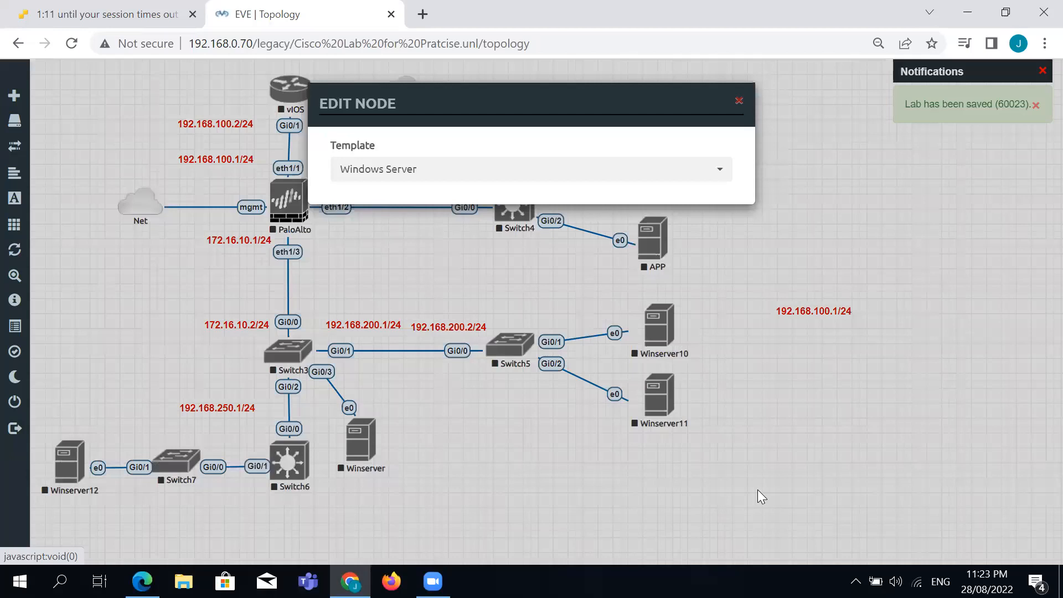
{"action": "double_click", "coordinate": [391, 346]}
{"action": "type", "text": "DB"}
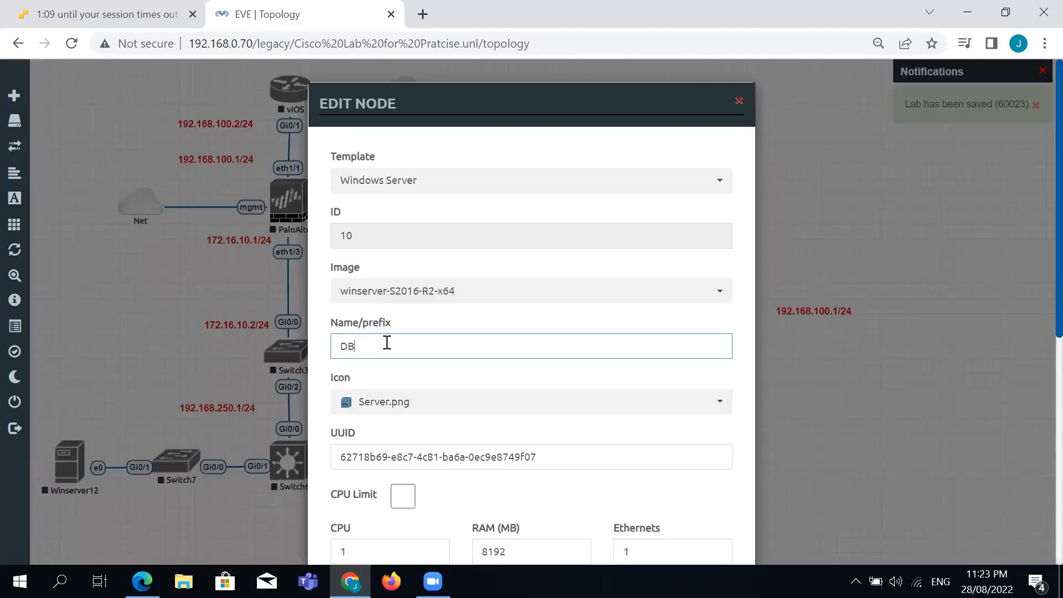
{"action": "scroll", "coordinate": [427, 388], "scroll_direction": "down", "scroll_amount": 5}
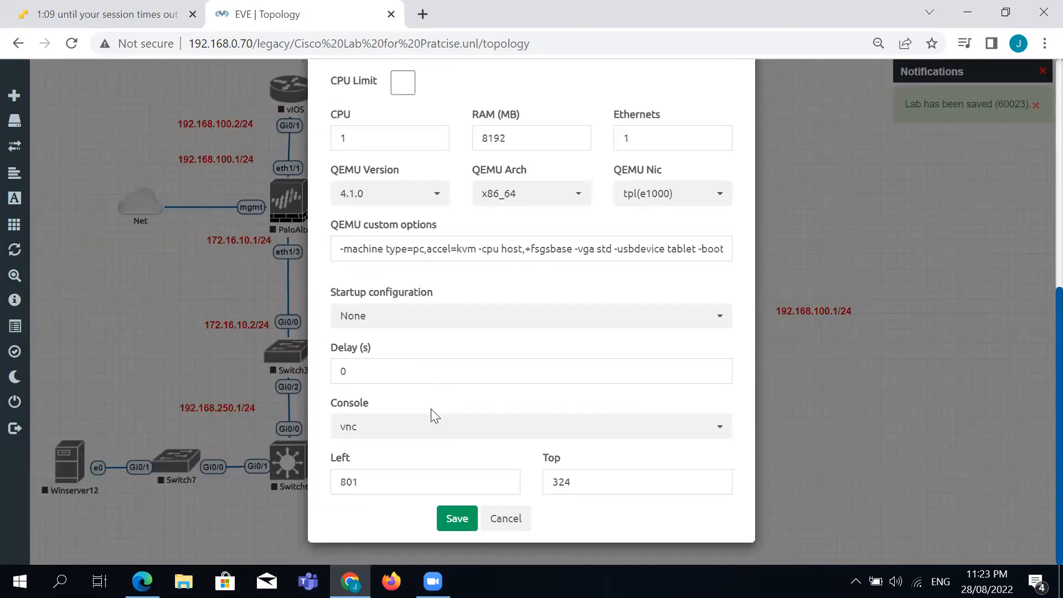
{"action": "left_click", "coordinate": [457, 517]}
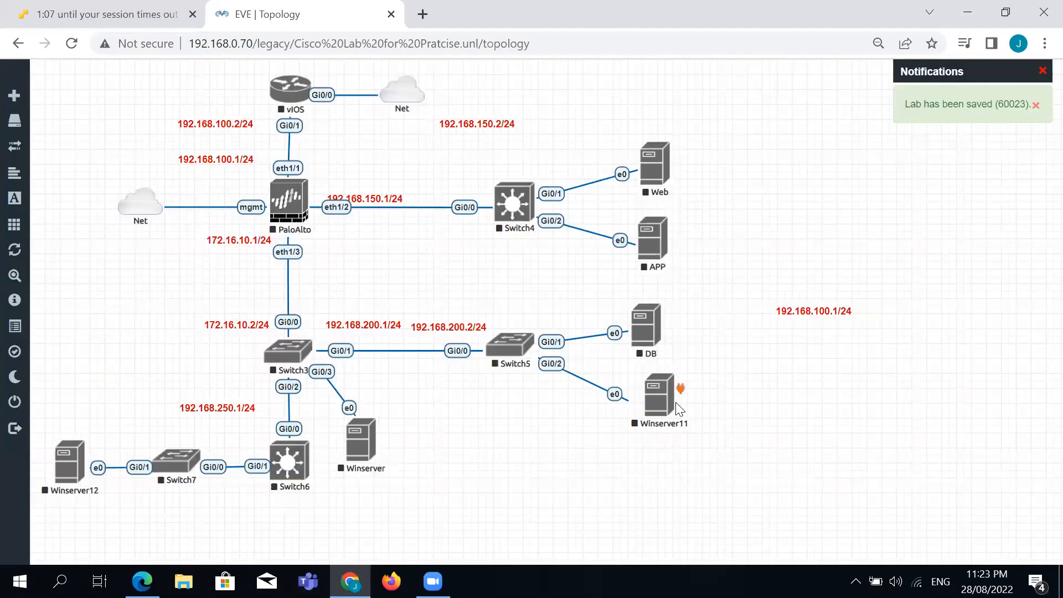
Rename Winserver11 to Print.
{"action": "right_click", "coordinate": [665, 415]}
{"action": "left_click", "coordinate": [742, 524]}
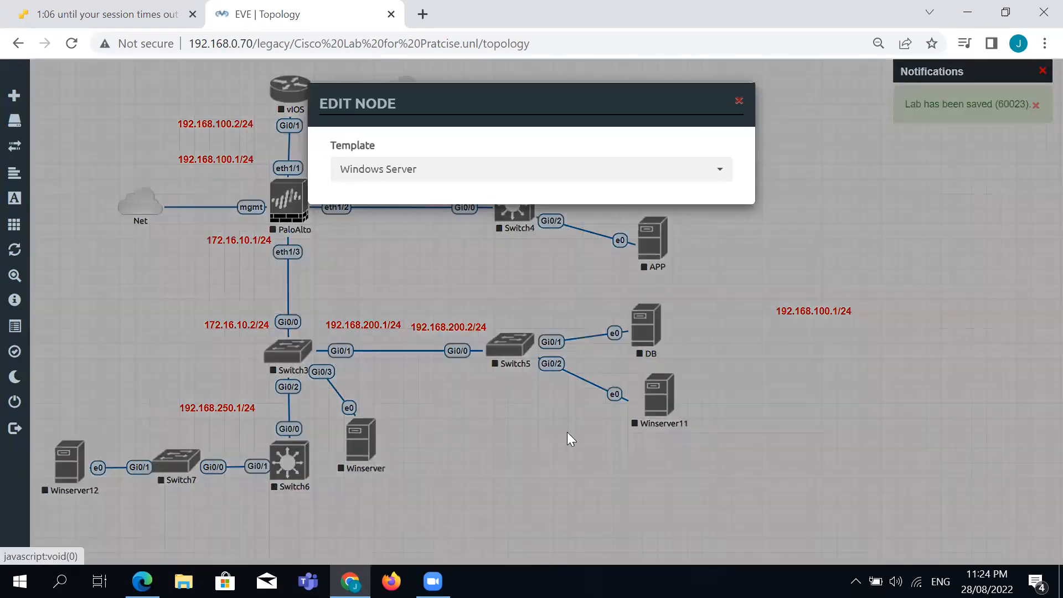
{"action": "double_click", "coordinate": [424, 338]}
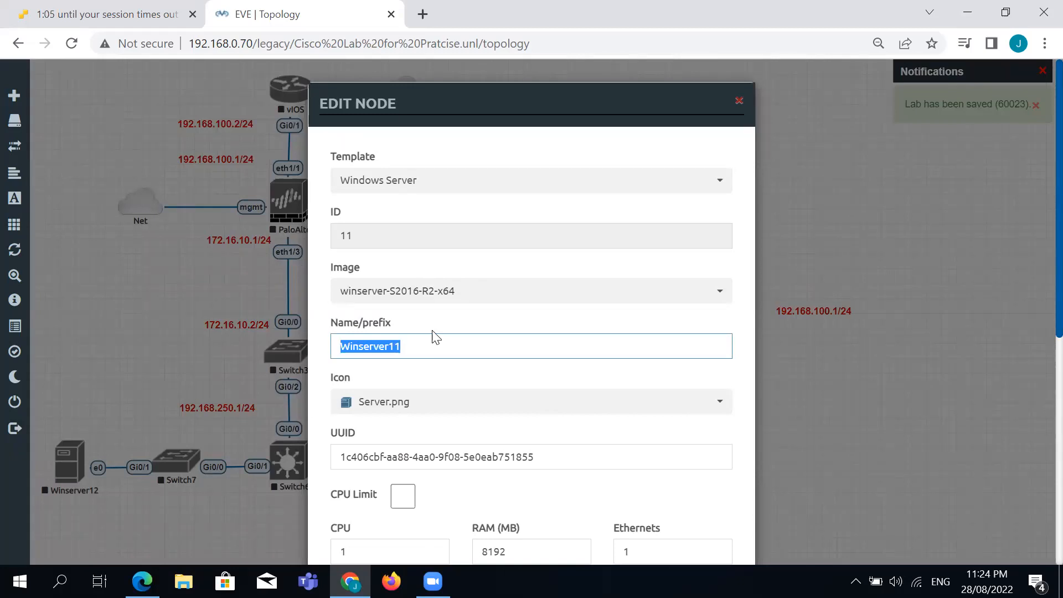
{"action": "type", "text": "Print"}
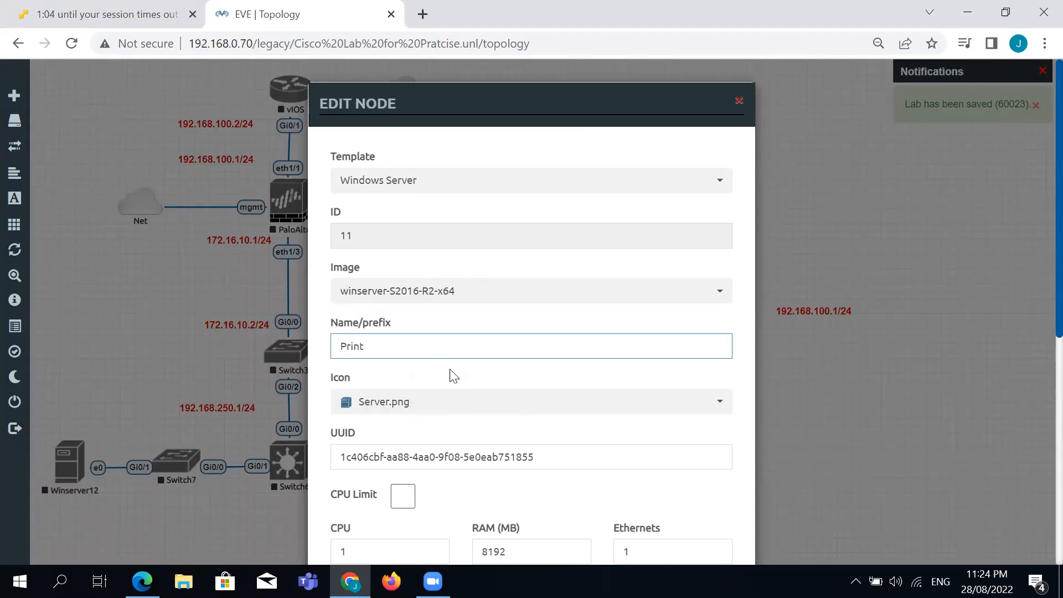
{"action": "scroll", "coordinate": [451, 380], "scroll_direction": "down", "scroll_amount": 5}
{"action": "left_click", "coordinate": [469, 517]}
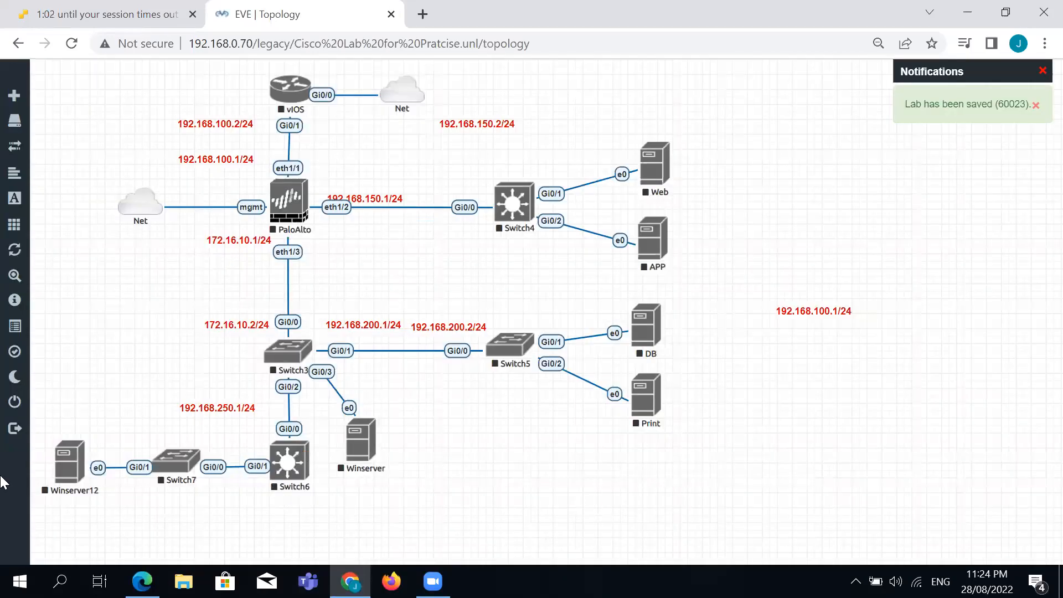
Rename Switch4 to DMZ.
{"action": "right_click", "coordinate": [524, 213]}
{"action": "left_click", "coordinate": [576, 387]}
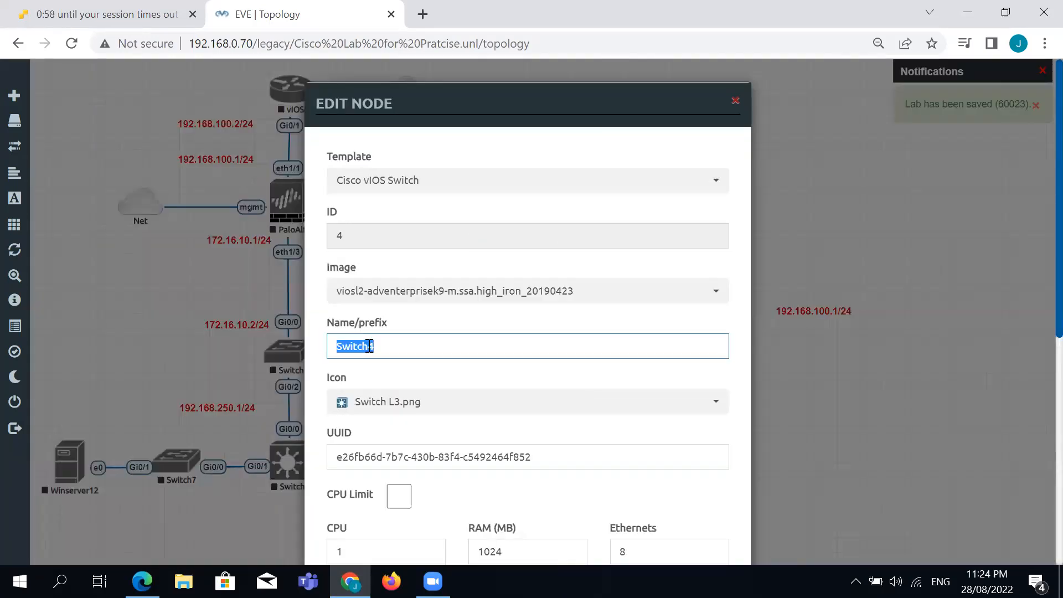
{"action": "type", "text": "DM"}
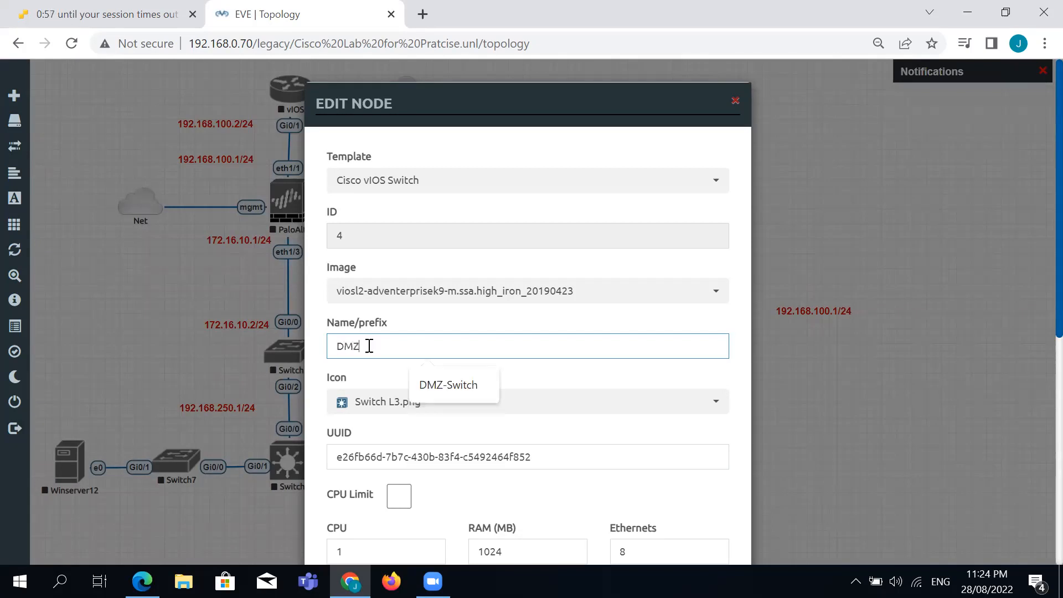
{"action": "type", "text": "Z"}
{"action": "left_click", "coordinate": [370, 380]}
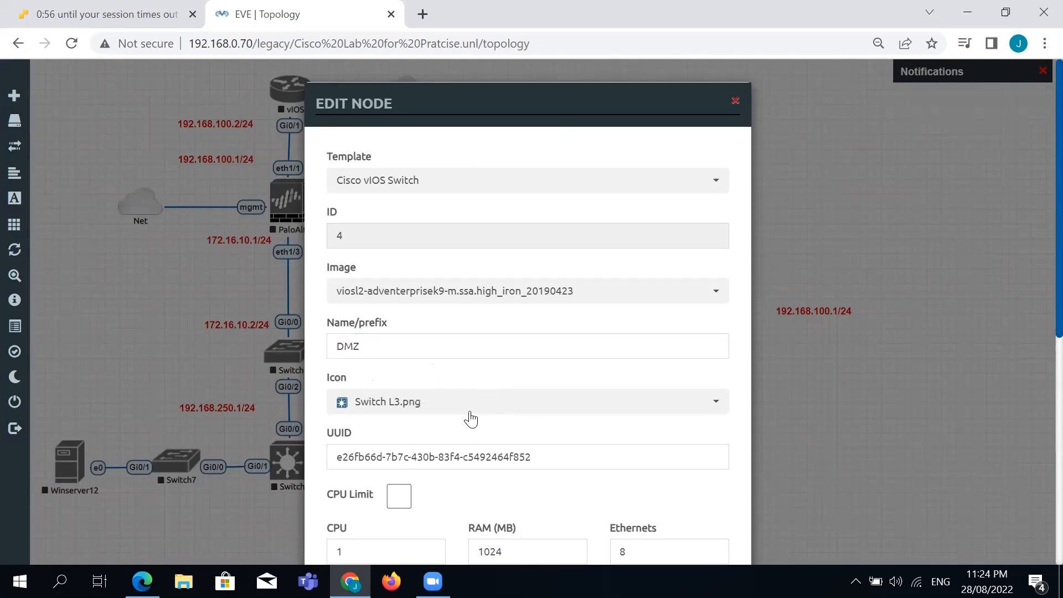
{"action": "scroll", "coordinate": [471, 415], "scroll_direction": "down", "scroll_amount": 7}
{"action": "left_click", "coordinate": [452, 531]}
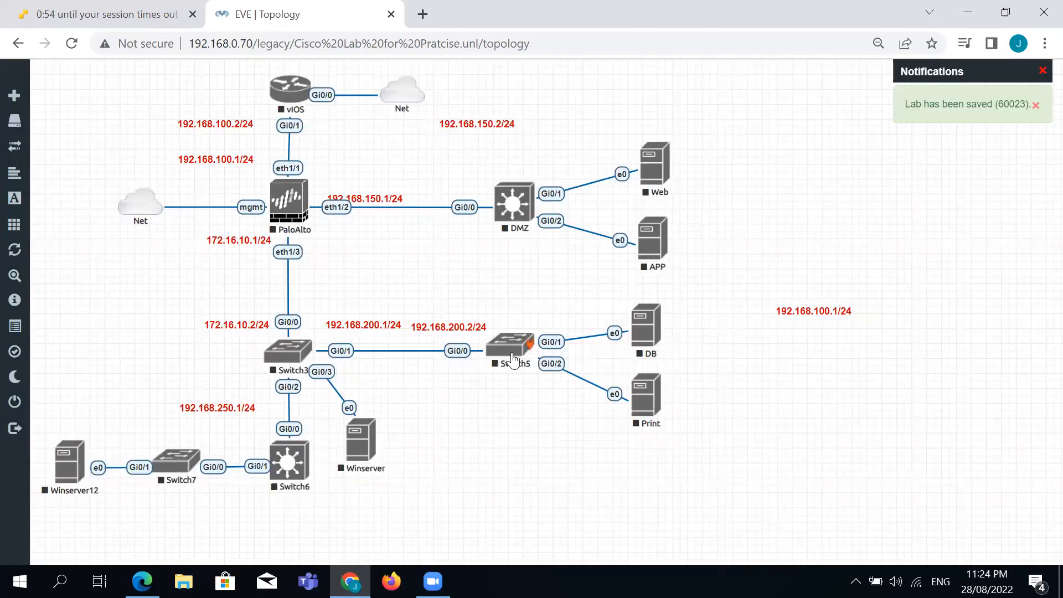
Rename Switch5 to Access-SW.
{"action": "right_click", "coordinate": [513, 360]}
{"action": "left_click", "coordinate": [553, 521]}
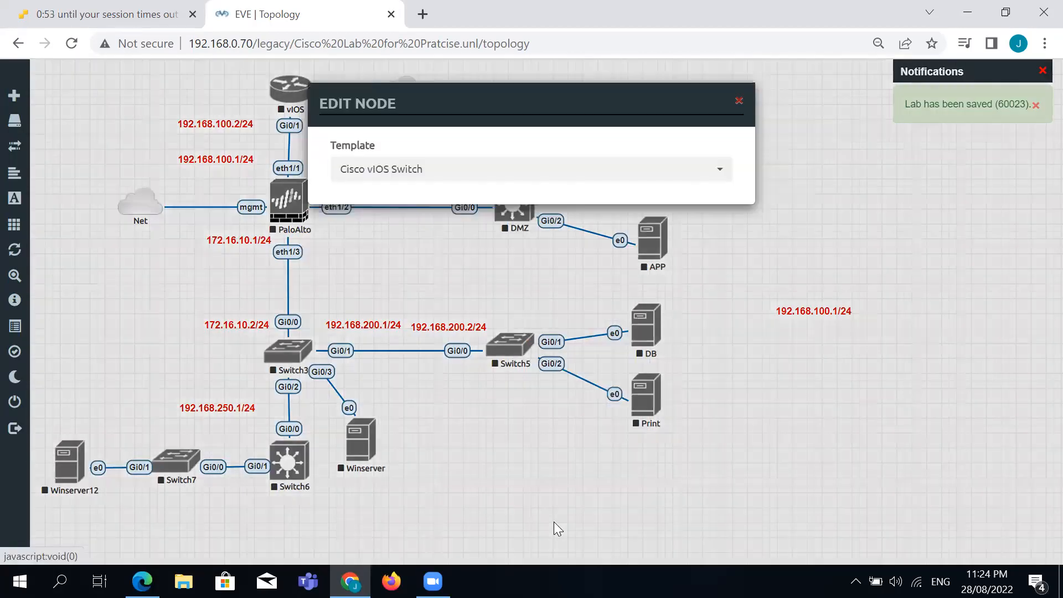
{"action": "left_click", "coordinate": [497, 339]}
{"action": "key", "text": "ctrl+a"}
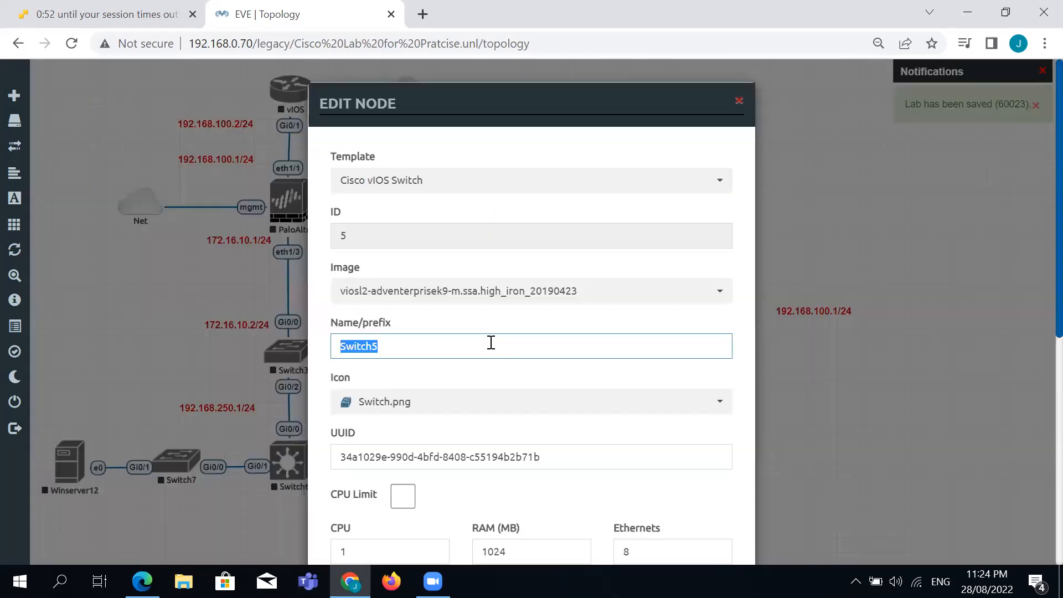
{"action": "type", "text": "Access-SW"}
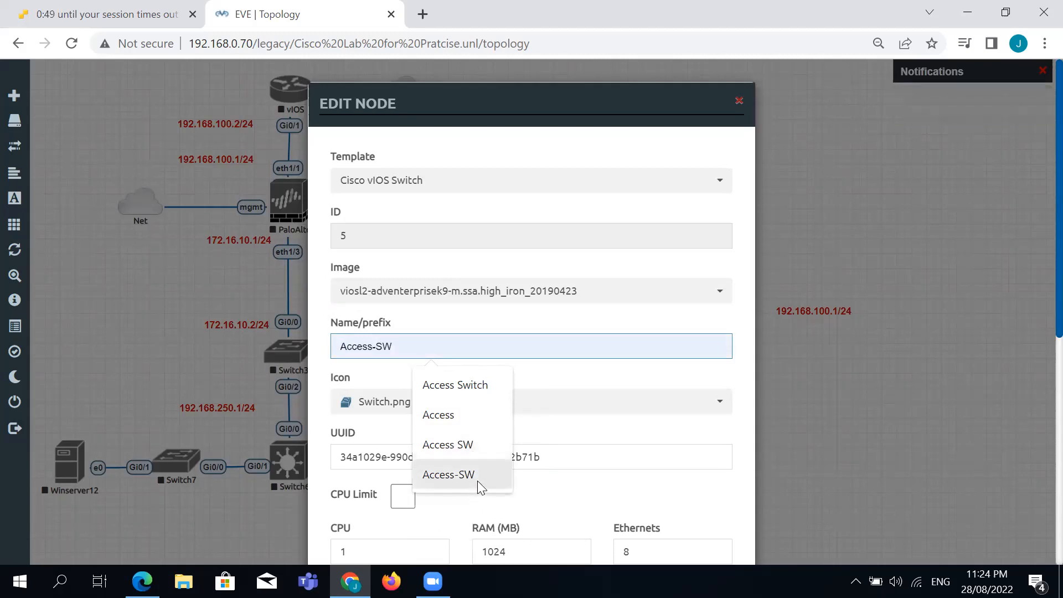
{"action": "left_click", "coordinate": [477, 481]}
{"action": "scroll", "coordinate": [501, 396], "scroll_direction": "down", "scroll_amount": 6}
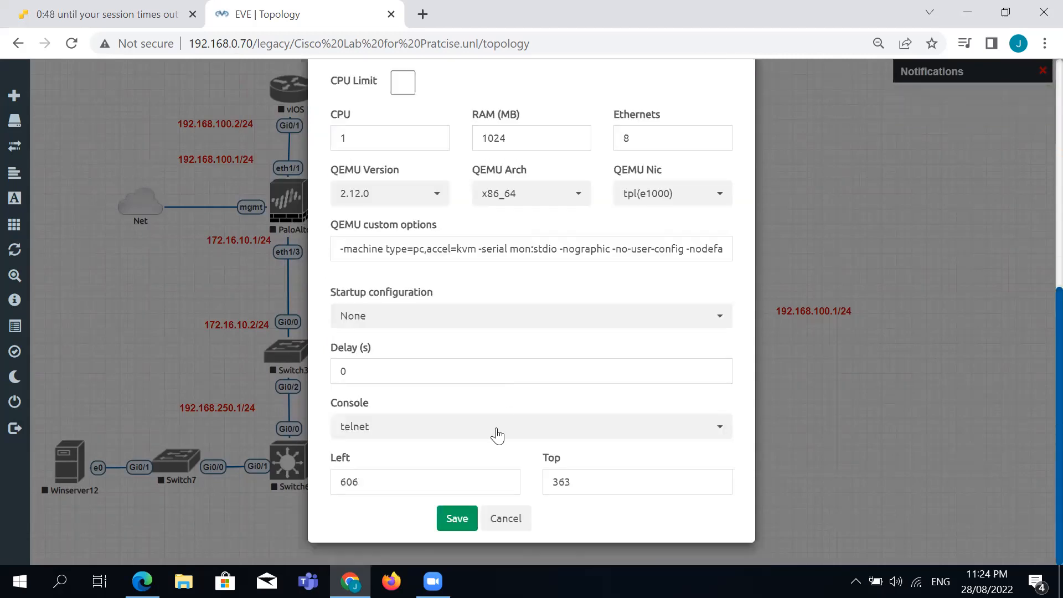
{"action": "left_click", "coordinate": [458, 518]}
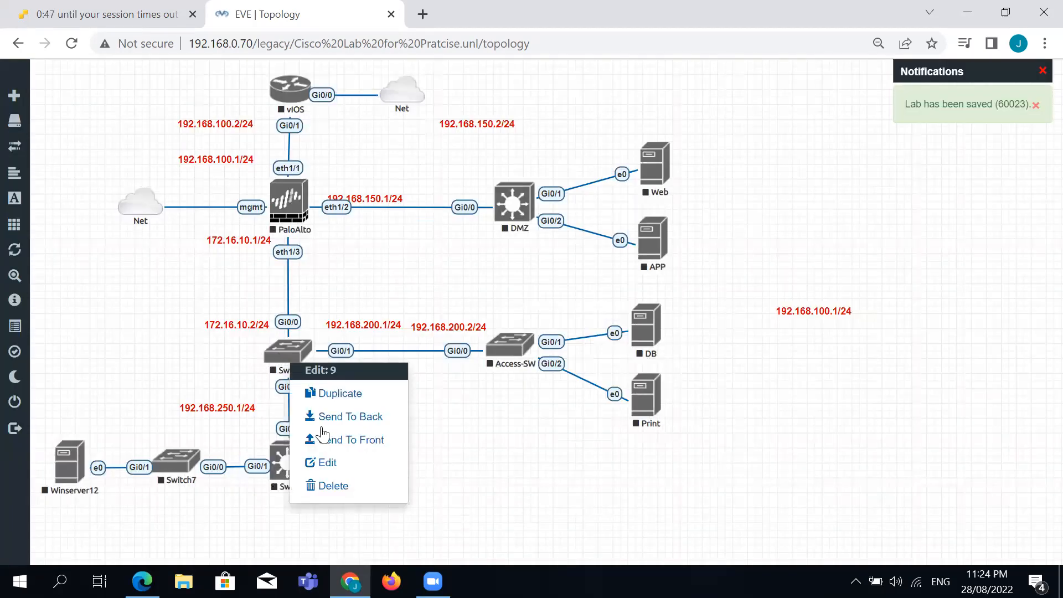
Open the 172.16.10.2/24 label's properties and dismiss them without changes.
{"action": "left_click", "coordinate": [327, 463]}
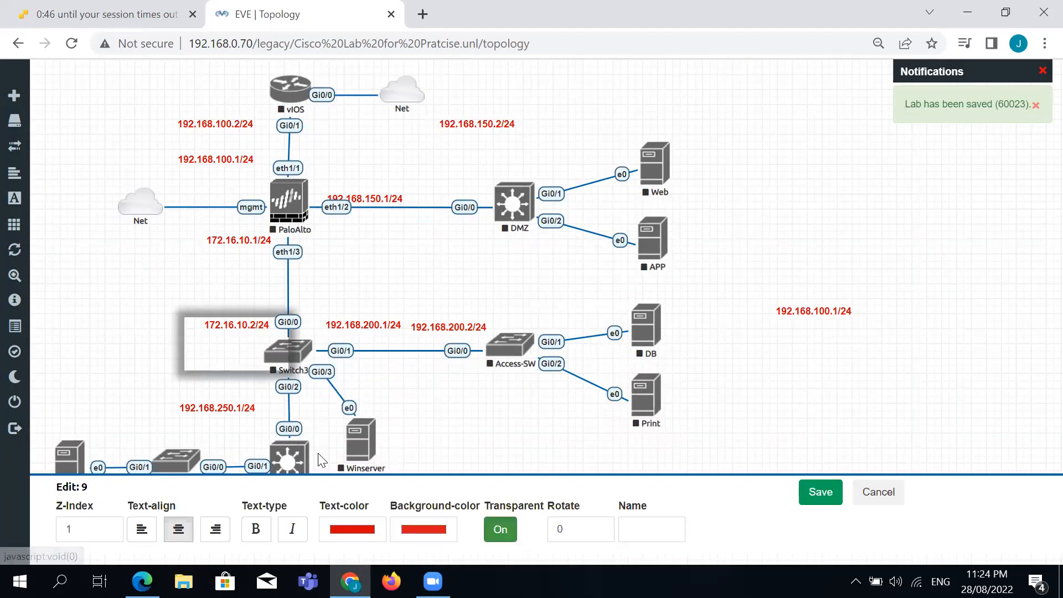
{"action": "left_click", "coordinate": [877, 509]}
{"action": "right_click", "coordinate": [299, 366]}
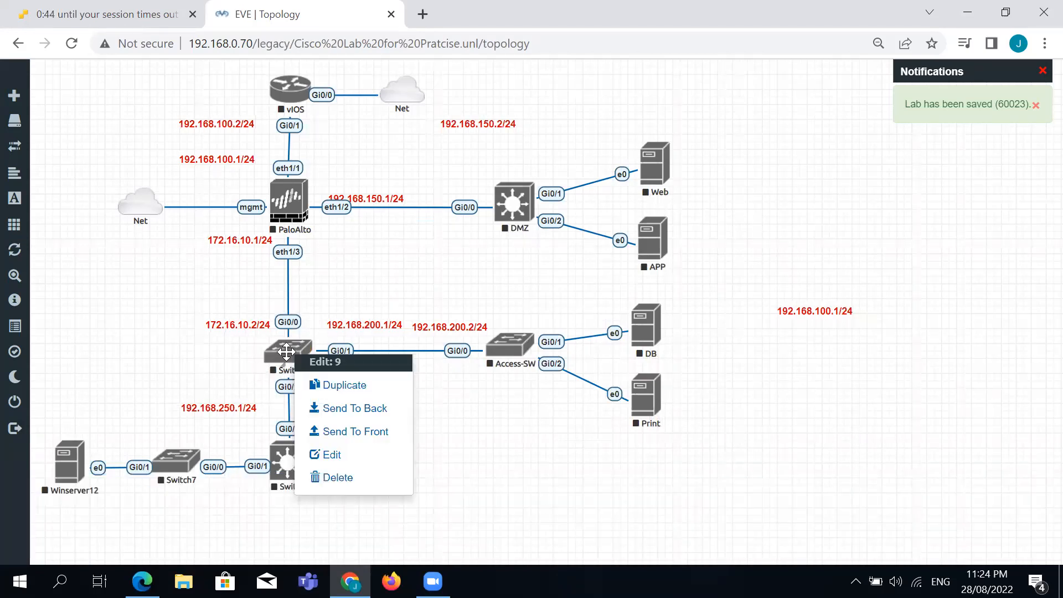
{"action": "left_click", "coordinate": [541, 456]}
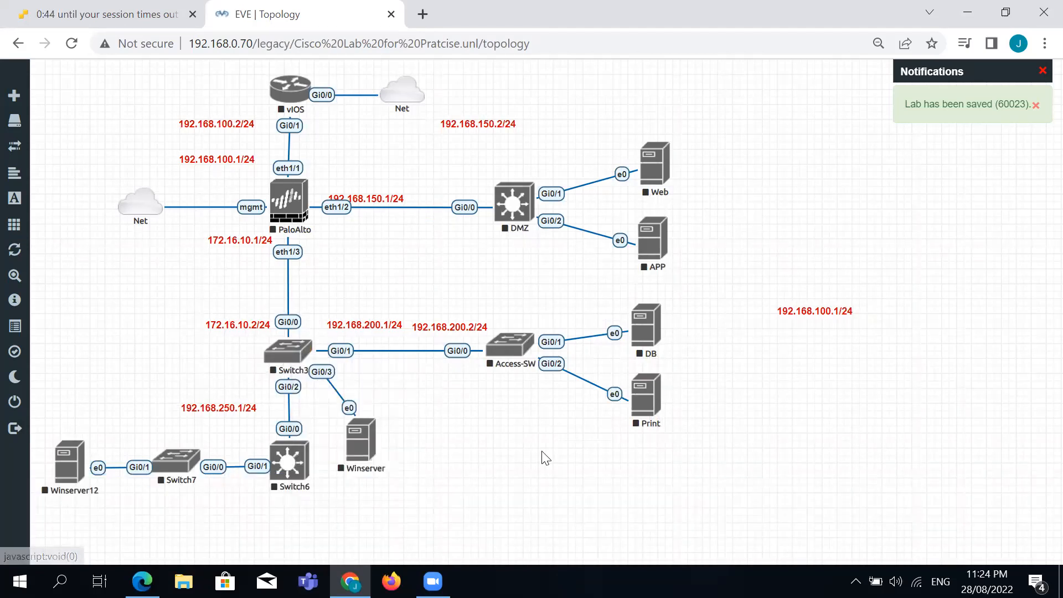
{"action": "right_click", "coordinate": [279, 349]}
{"action": "left_click", "coordinate": [318, 452]}
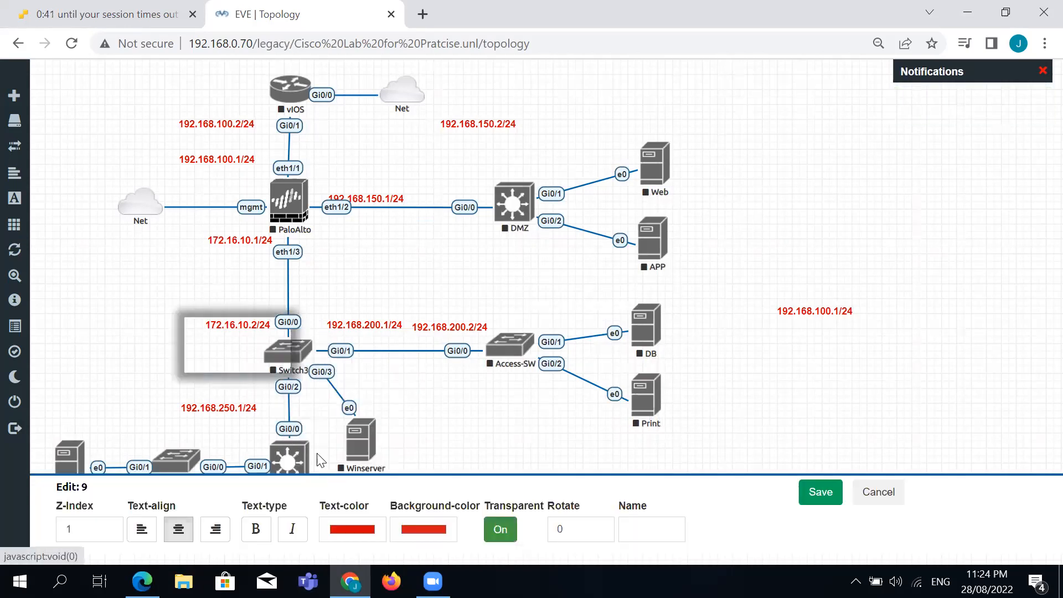
{"action": "left_click", "coordinate": [820, 492]}
Auto-align all nodes to the grid and drag the 172.16.10.2/24 label left of Switch3.
{"action": "right_click", "coordinate": [783, 386]}
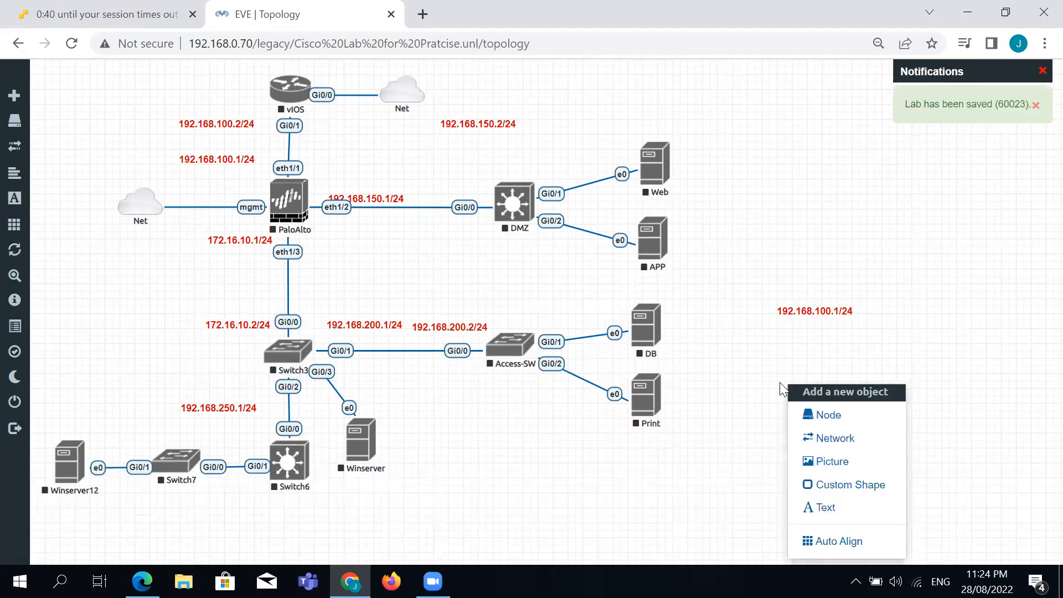
{"action": "left_click", "coordinate": [830, 541]}
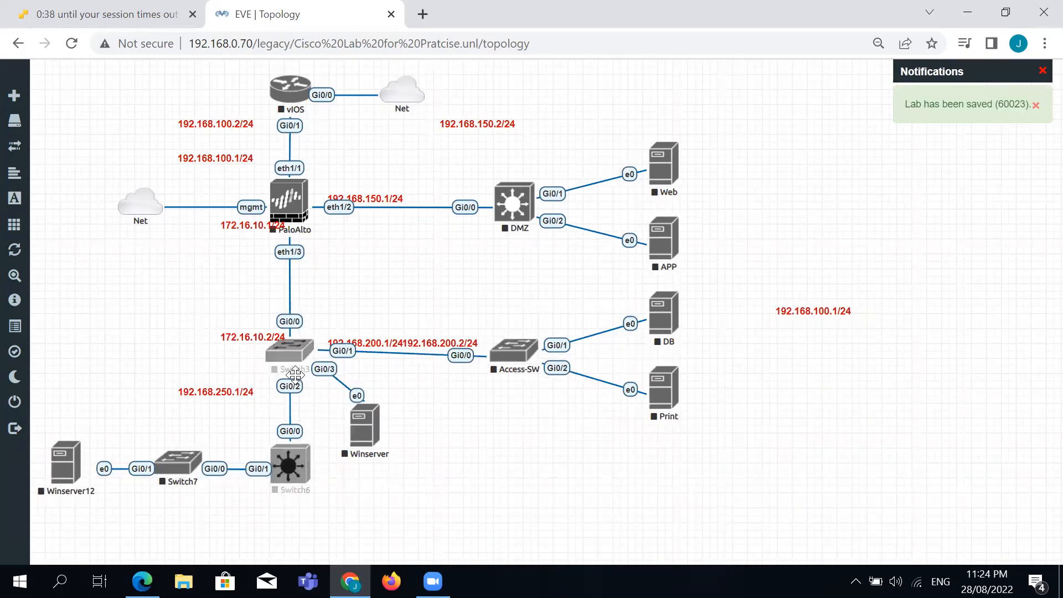
{"action": "right_click", "coordinate": [291, 354]}
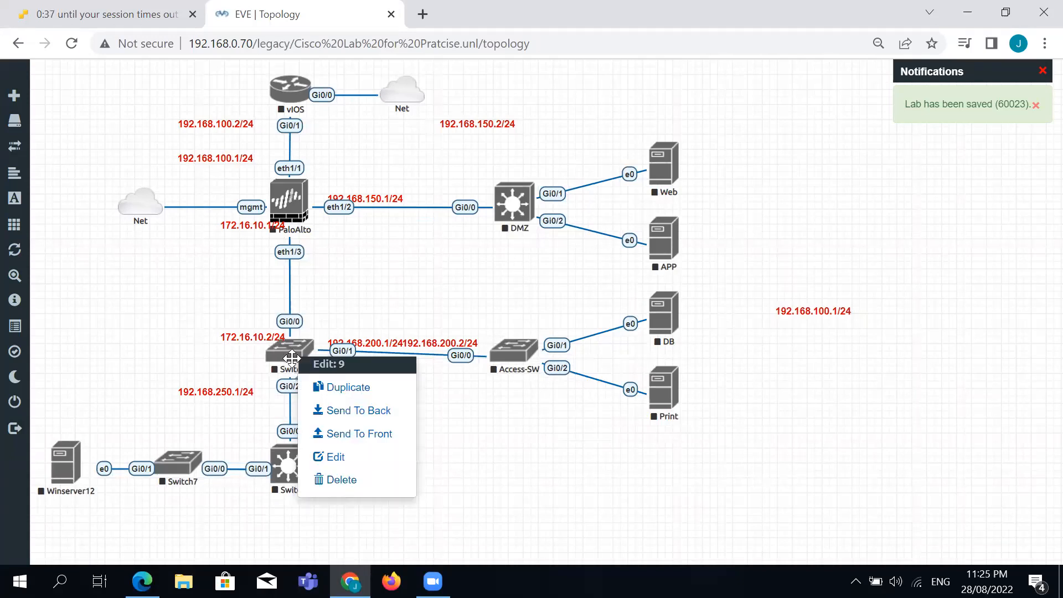
{"action": "left_click", "coordinate": [338, 455]}
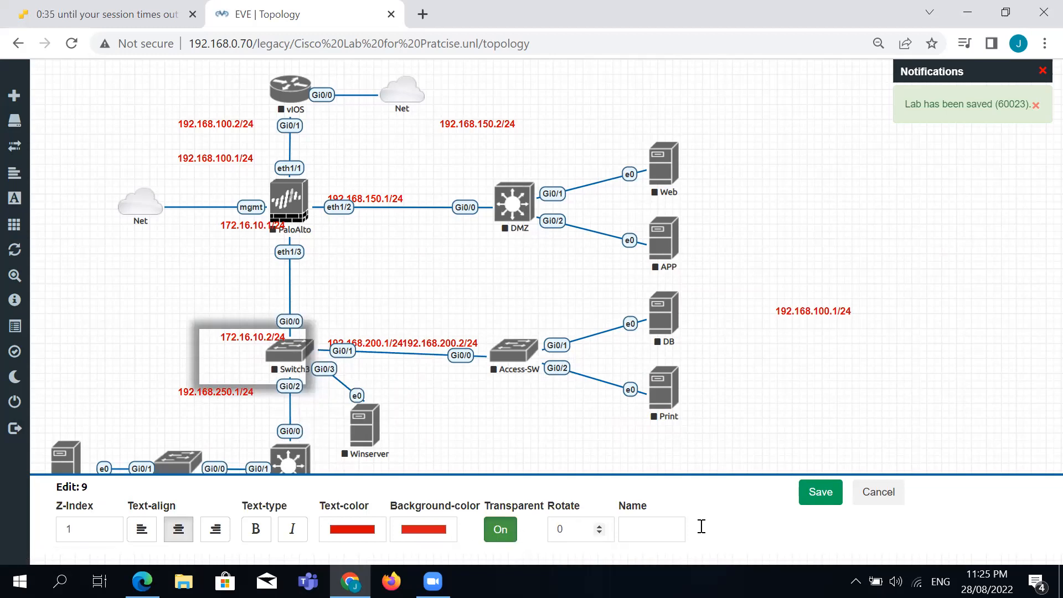
{"action": "left_click", "coordinate": [878, 493]}
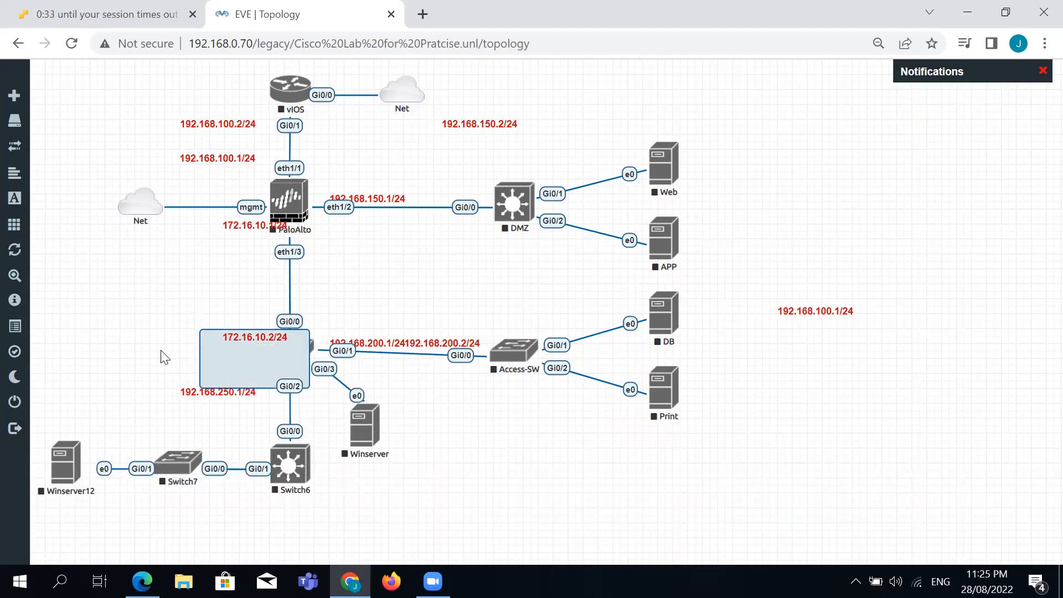
{"action": "left_click_drag", "start_coordinate": [248, 336], "coordinate": [123, 318]}
Rename Switch3 to Distribution and raise the 172.16.10.2/24 label beside its uplink.
{"action": "right_click", "coordinate": [299, 356]}
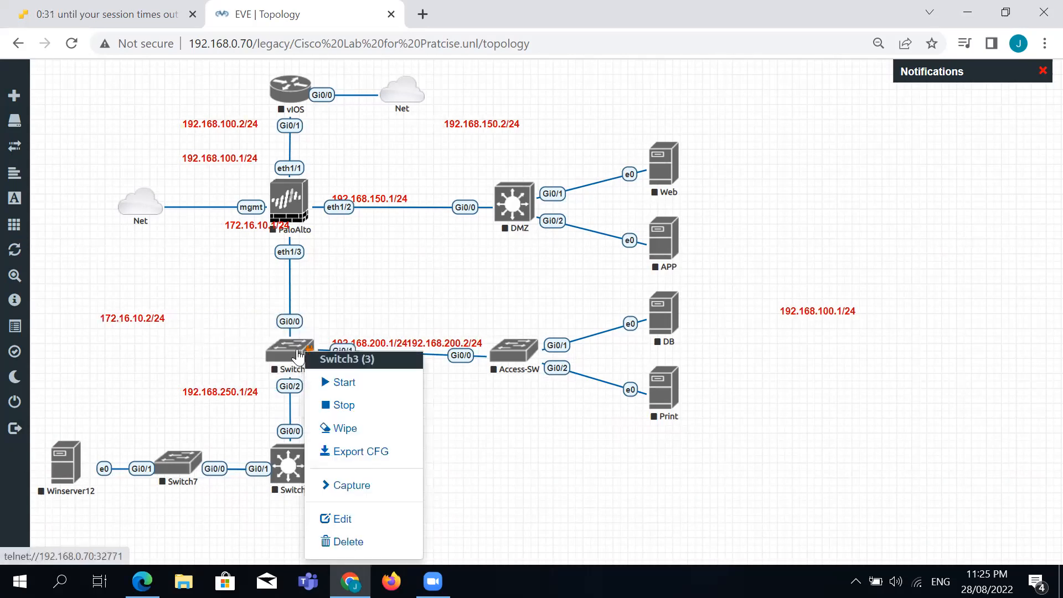
{"action": "left_click", "coordinate": [340, 518]}
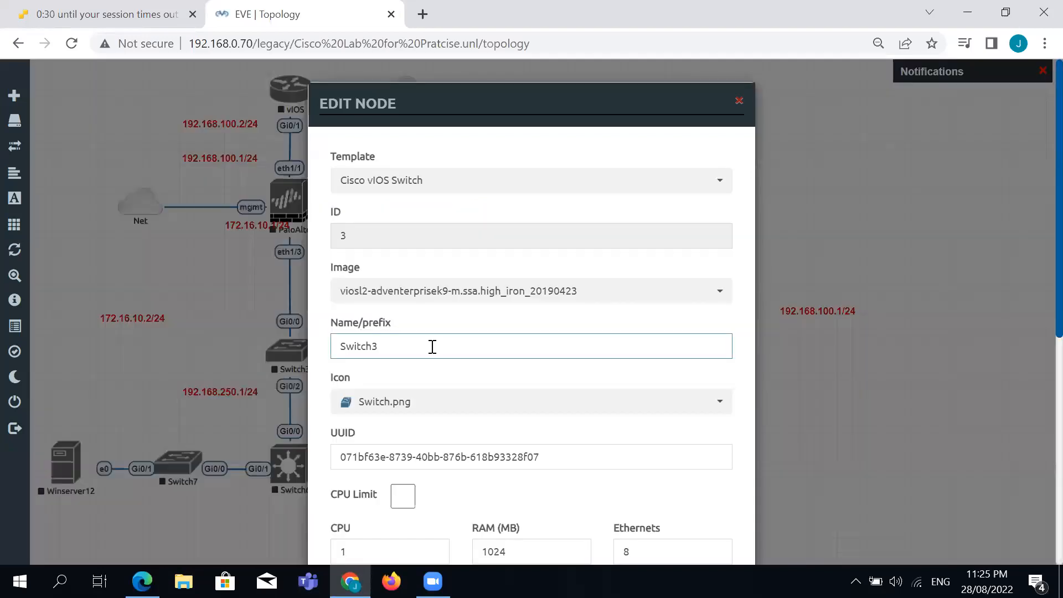
{"action": "double_click", "coordinate": [433, 346]}
{"action": "type", "text": "Dist"}
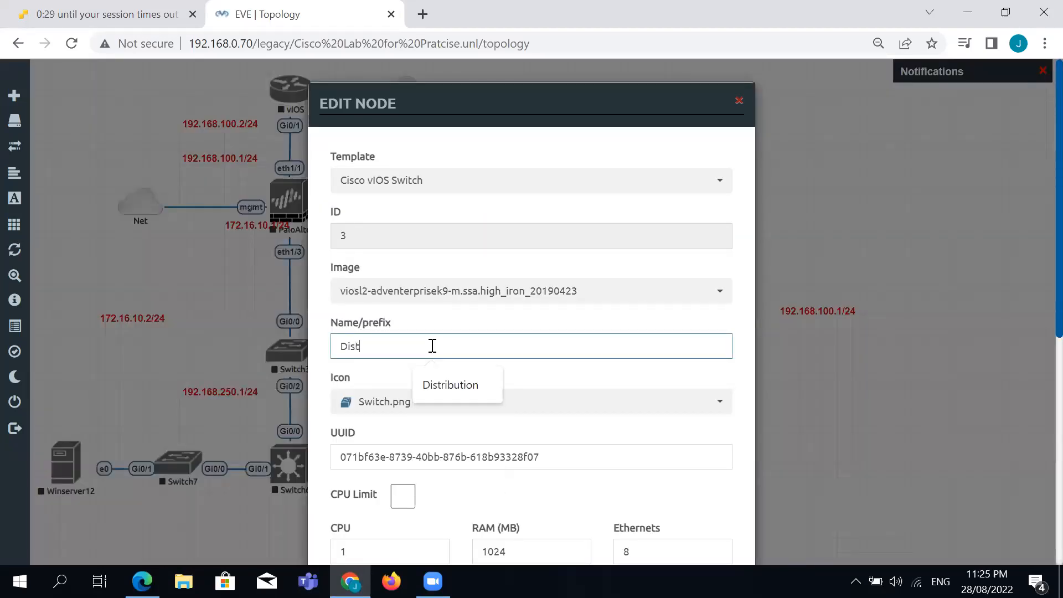
{"action": "type", "text": "ribution"}
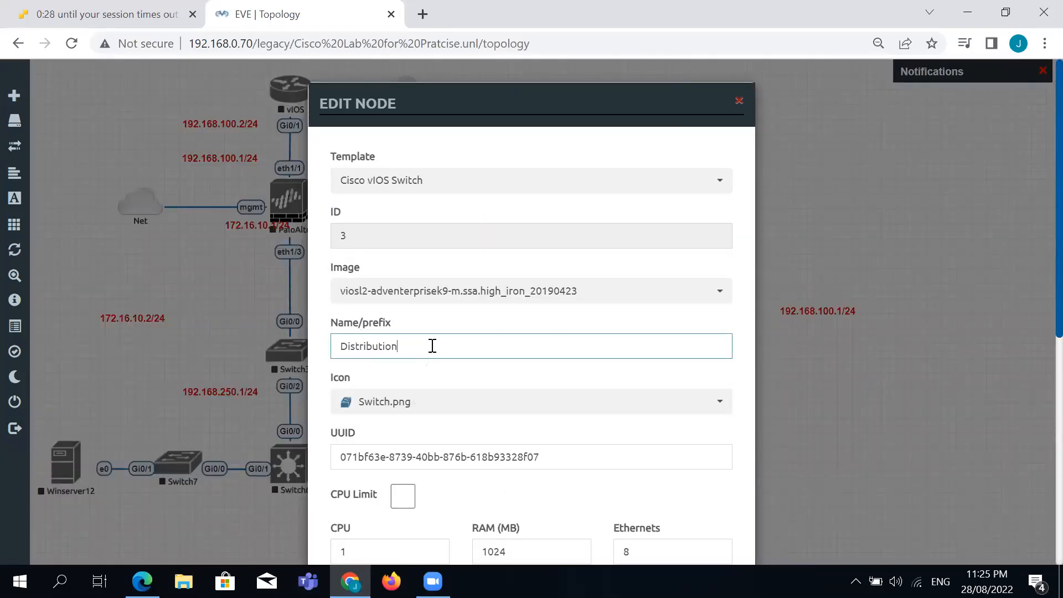
{"action": "scroll", "coordinate": [472, 382], "scroll_direction": "down", "scroll_amount": 8}
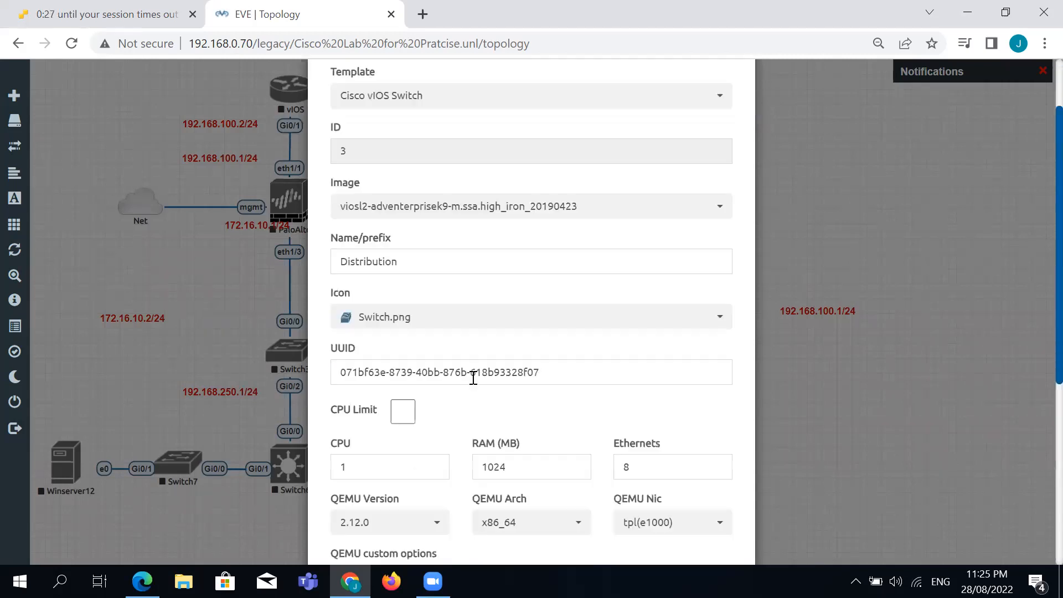
{"action": "left_click", "coordinate": [455, 481]}
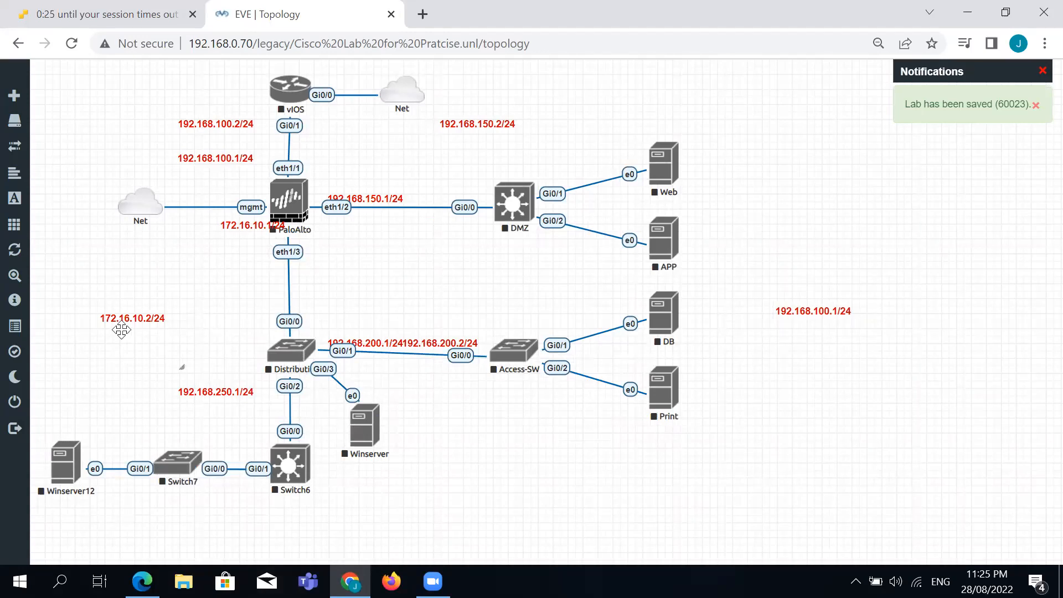
{"action": "left_click_drag", "start_coordinate": [124, 319], "coordinate": [159, 303]}
{"action": "left_click_drag", "start_coordinate": [217, 349], "coordinate": [233, 325]}
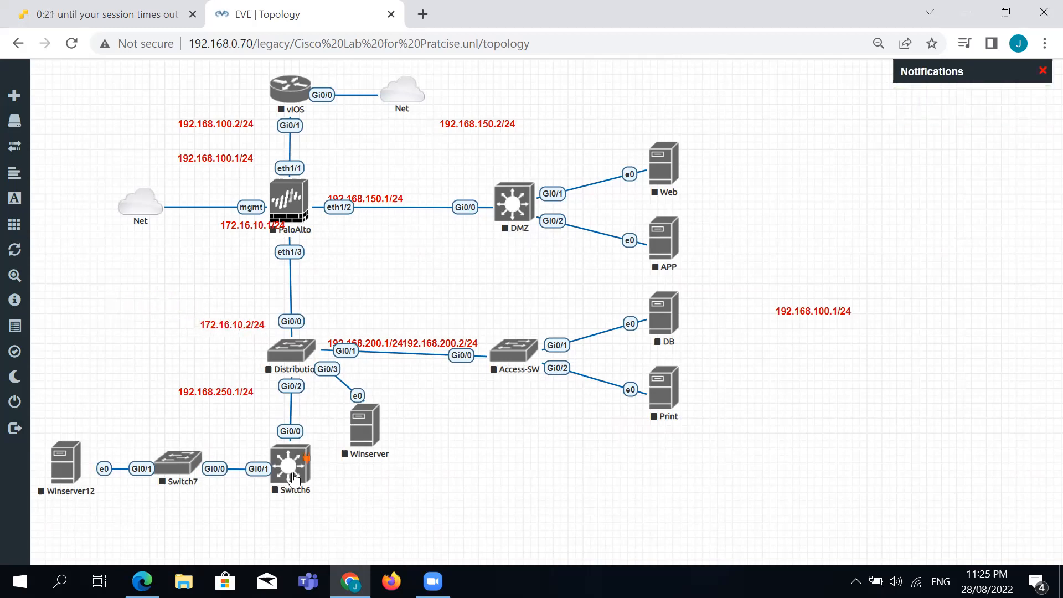
Rename Switch6 to TOR-SW.
{"action": "right_click", "coordinate": [294, 477]}
{"action": "left_click", "coordinate": [346, 520]}
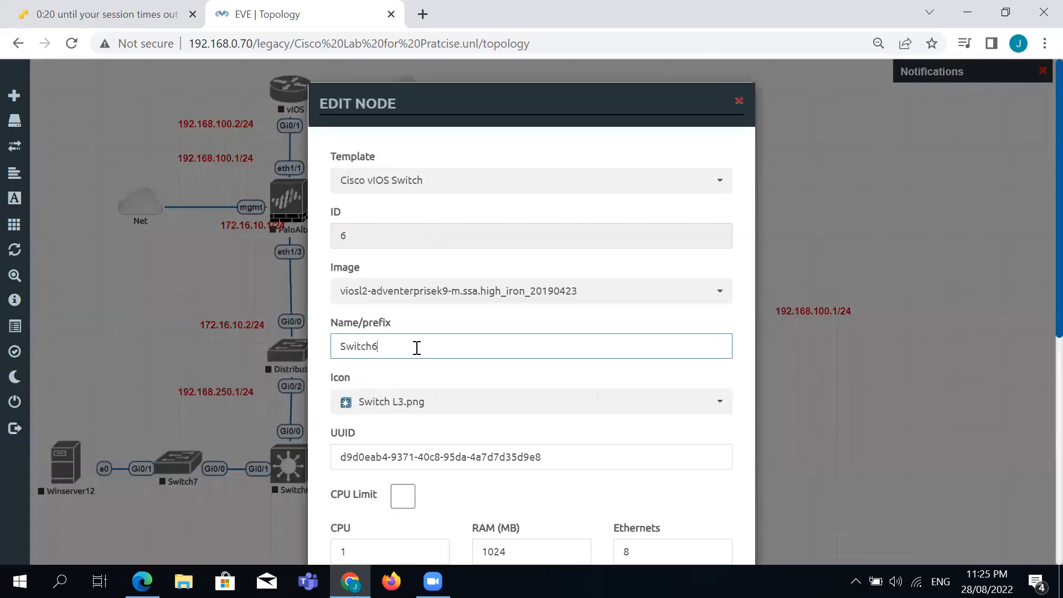
{"action": "double_click", "coordinate": [417, 347]}
{"action": "type", "text": "TGOR"}
{"action": "type", "text": "-"}
{"action": "key", "text": "BackSpace"}
{"action": "key", "text": "BackSpace"}
{"action": "key", "text": "BackSpace"}
{"action": "key", "text": "BackSpace"}
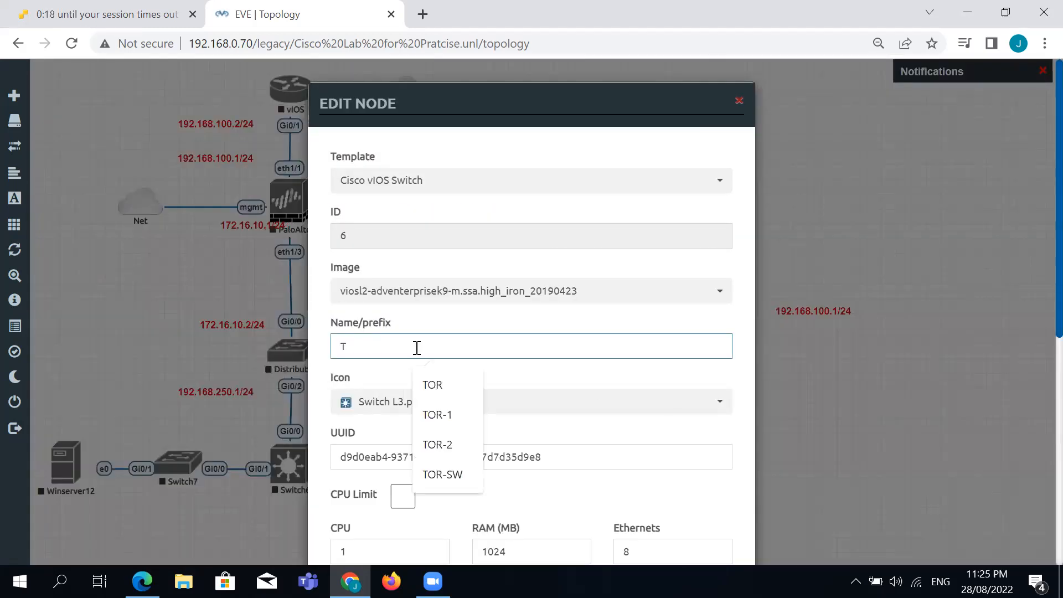
{"action": "left_click", "coordinate": [446, 476]}
{"action": "scroll", "coordinate": [454, 442], "scroll_direction": "down", "scroll_amount": 3}
{"action": "scroll", "coordinate": [454, 443], "scroll_direction": "down", "scroll_amount": 5}
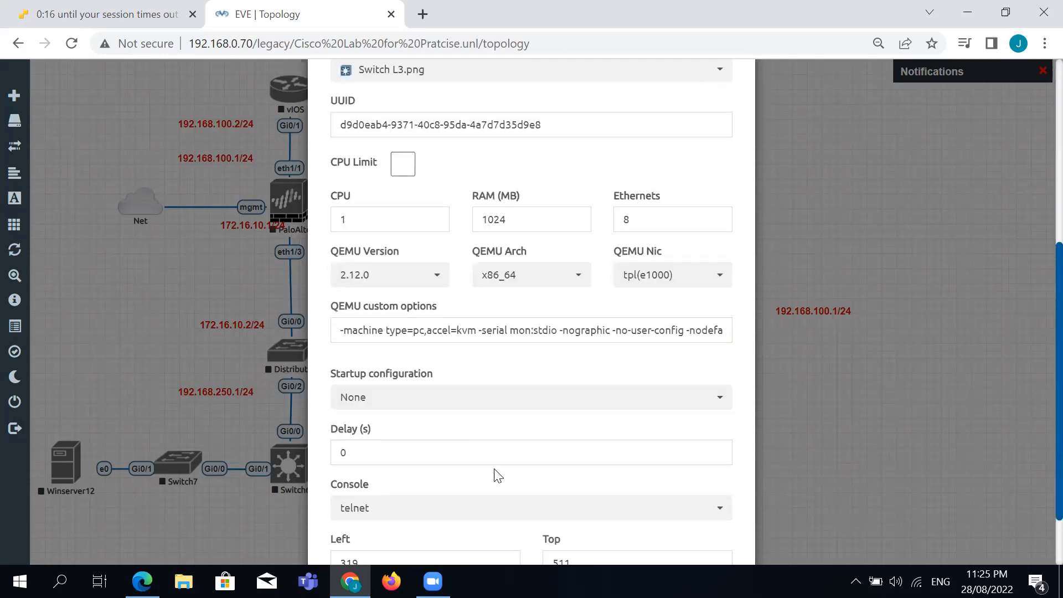
{"action": "left_click", "coordinate": [441, 520]}
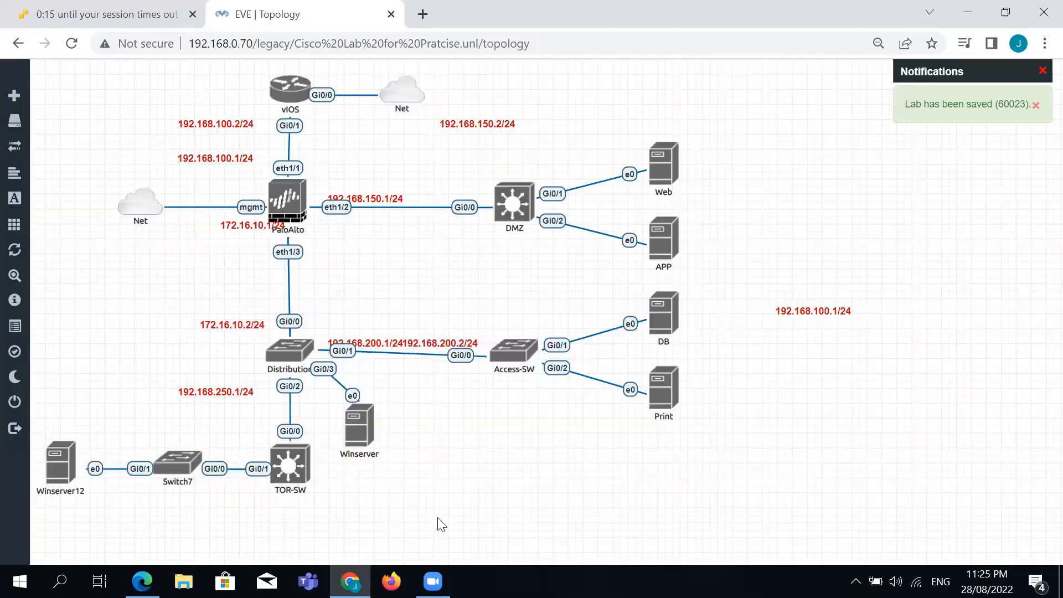
Rename Switch7 to Access-SW and nudge the Winserver node slightly right.
{"action": "right_click", "coordinate": [185, 468]}
{"action": "left_click", "coordinate": [221, 520]}
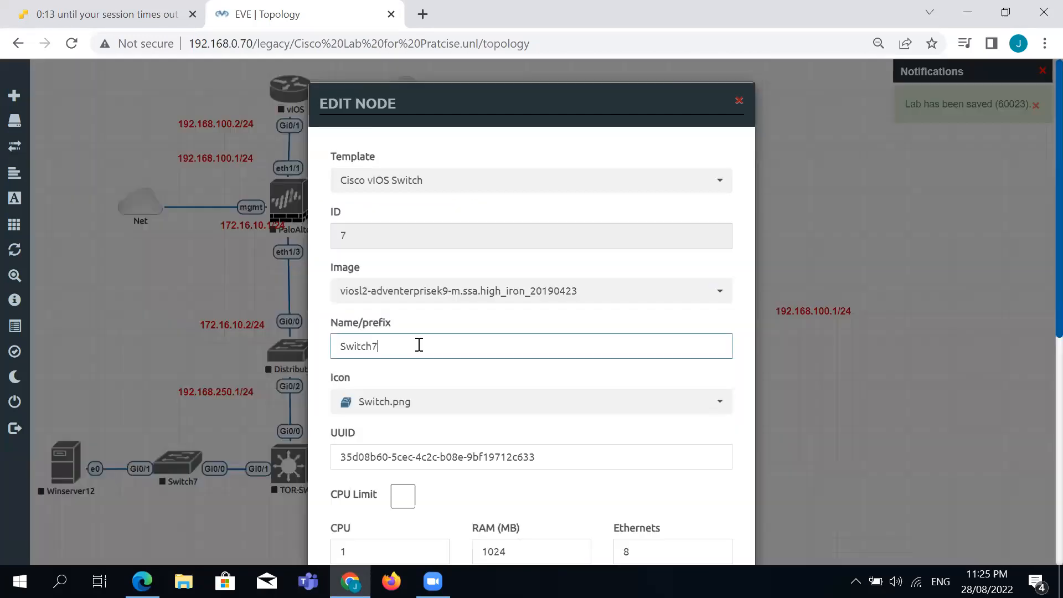
{"action": "double_click", "coordinate": [419, 345]}
{"action": "type", "text": "Access"}
{"action": "left_click", "coordinate": [455, 415]}
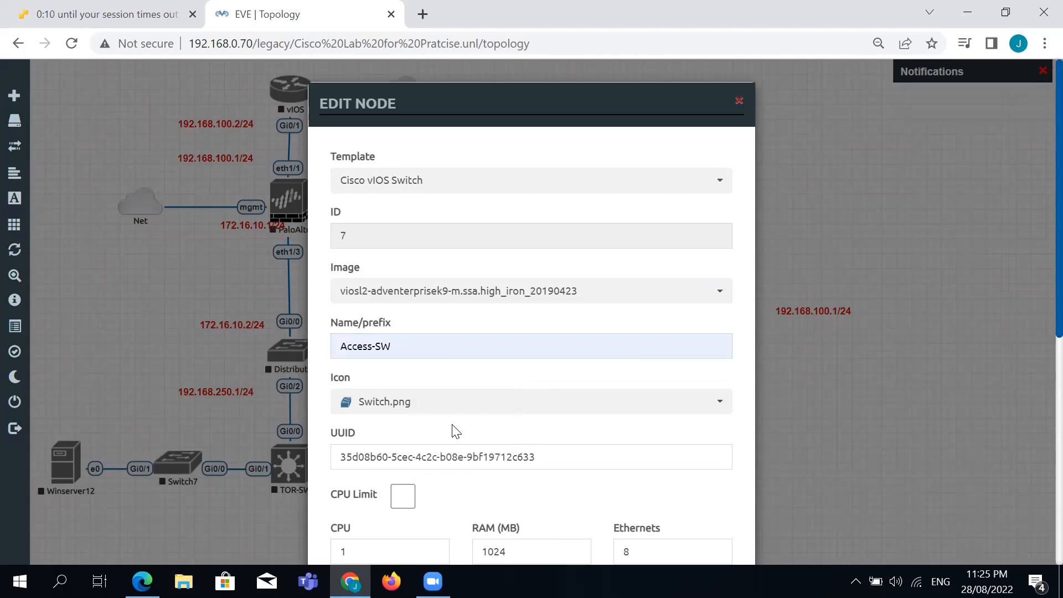
{"action": "scroll", "coordinate": [455, 432], "scroll_direction": "down", "scroll_amount": 7}
{"action": "left_click", "coordinate": [477, 540]}
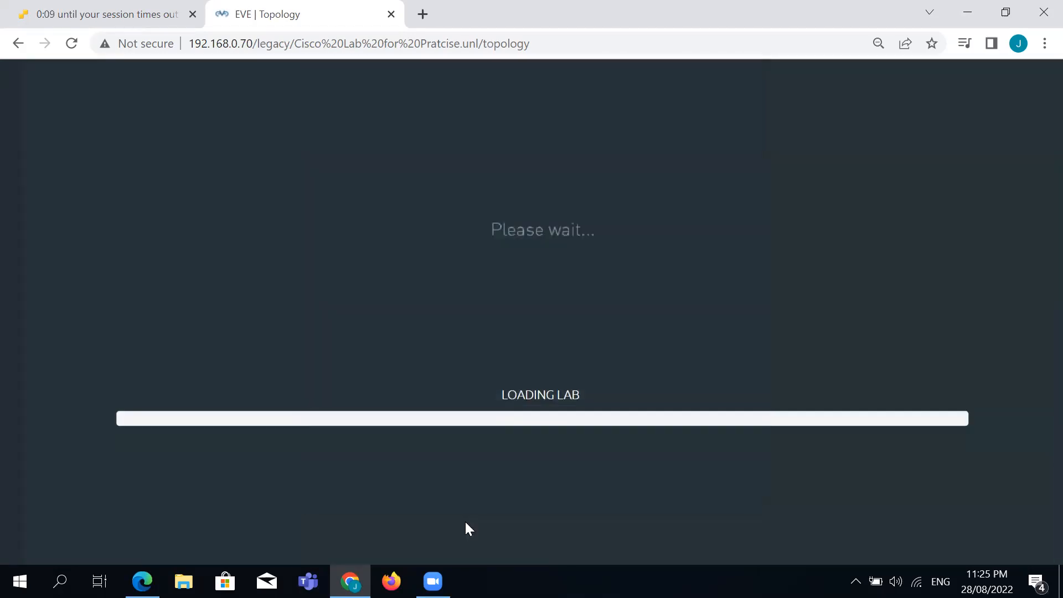
{"action": "left_click_drag", "start_coordinate": [360, 441], "coordinate": [370, 443]}
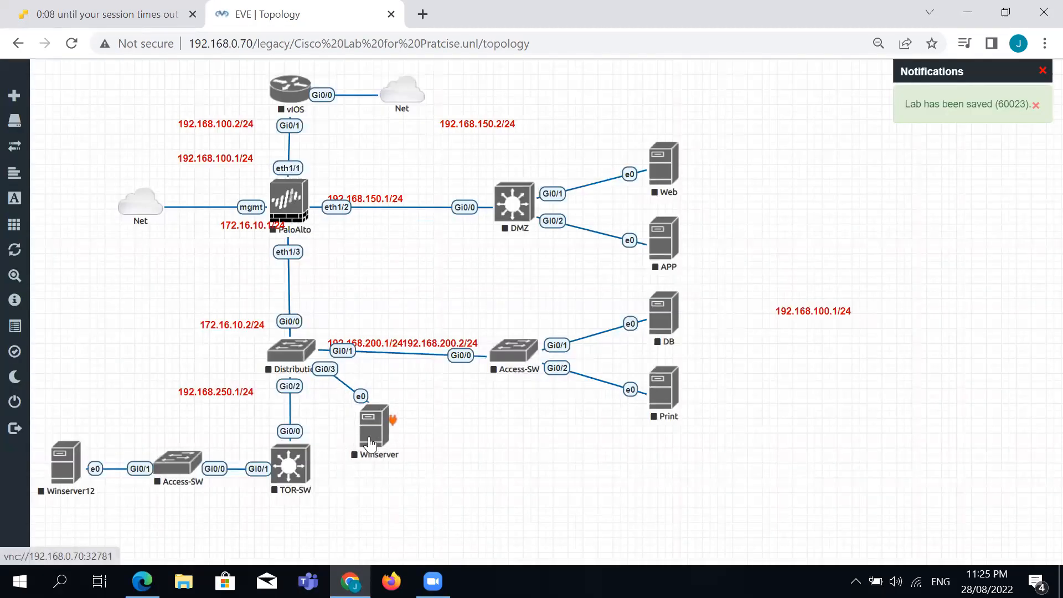
Rename the Winserver node to CCTV.
{"action": "right_click", "coordinate": [356, 426]}
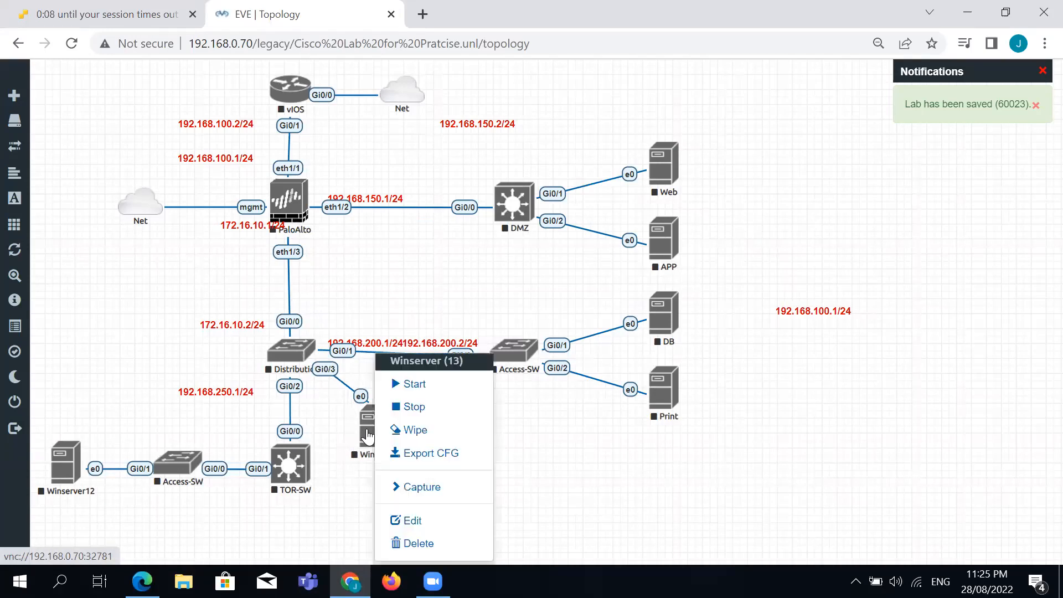
{"action": "left_click", "coordinate": [421, 514]}
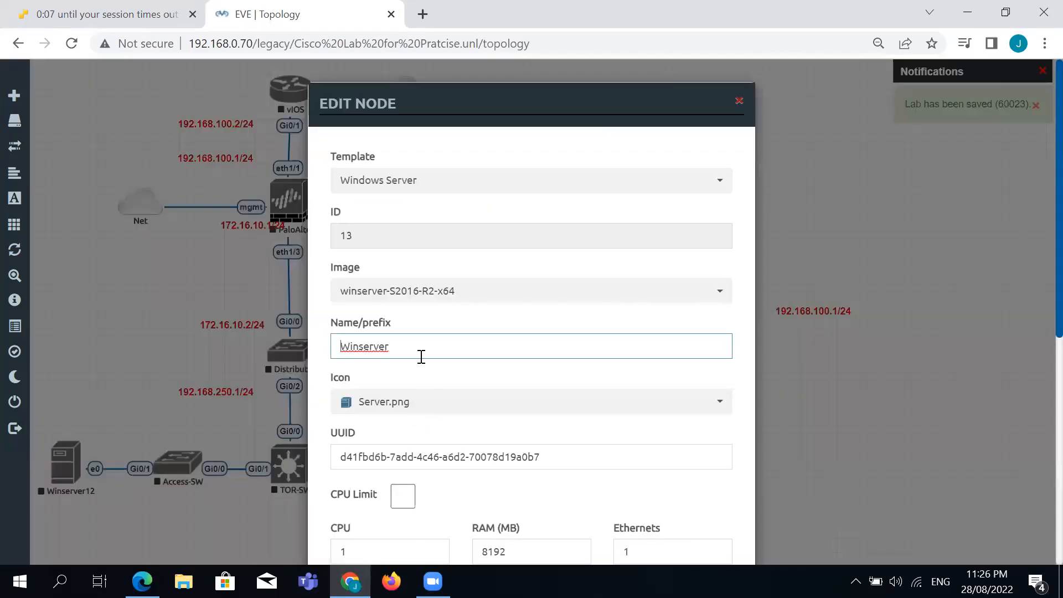
{"action": "double_click", "coordinate": [421, 356]}
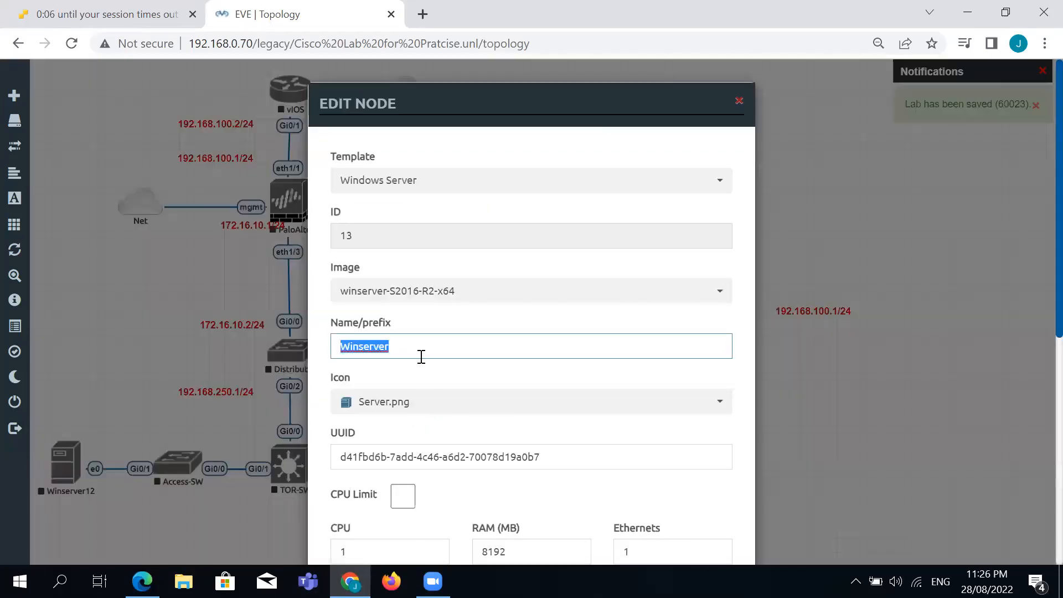
{"action": "type", "text": "CCTV"}
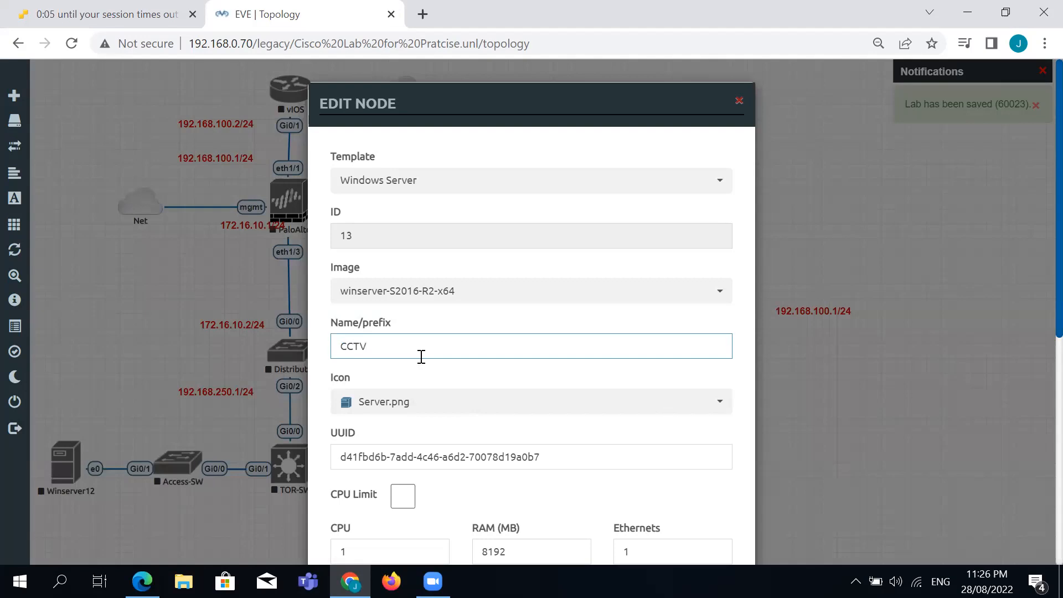
{"action": "scroll", "coordinate": [574, 381], "scroll_direction": "down", "scroll_amount": 8}
{"action": "left_click", "coordinate": [474, 520]}
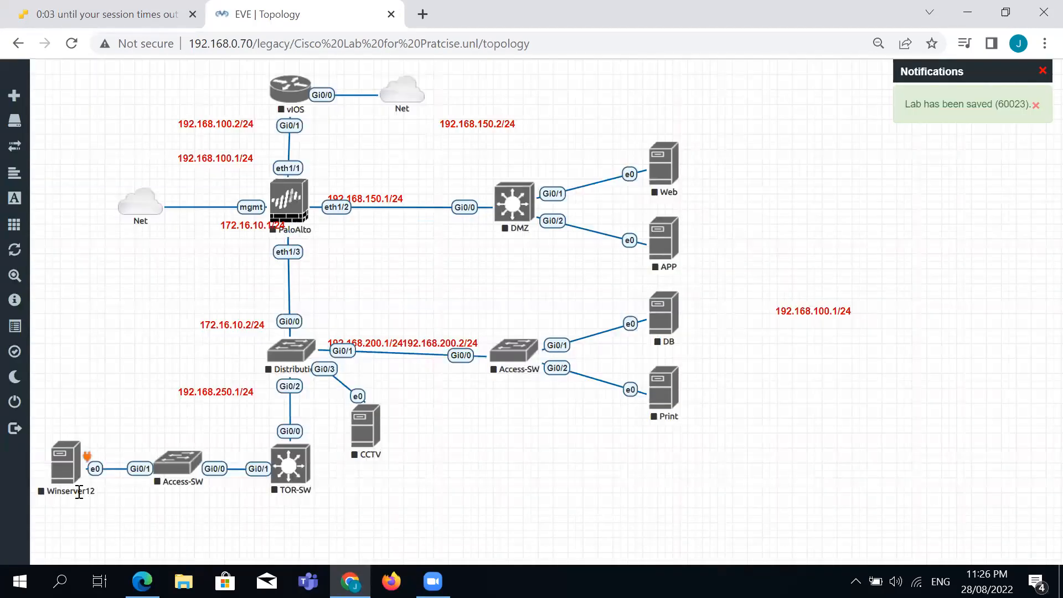
Rename Winserver12 to Oracle.
{"action": "right_click", "coordinate": [66, 465]}
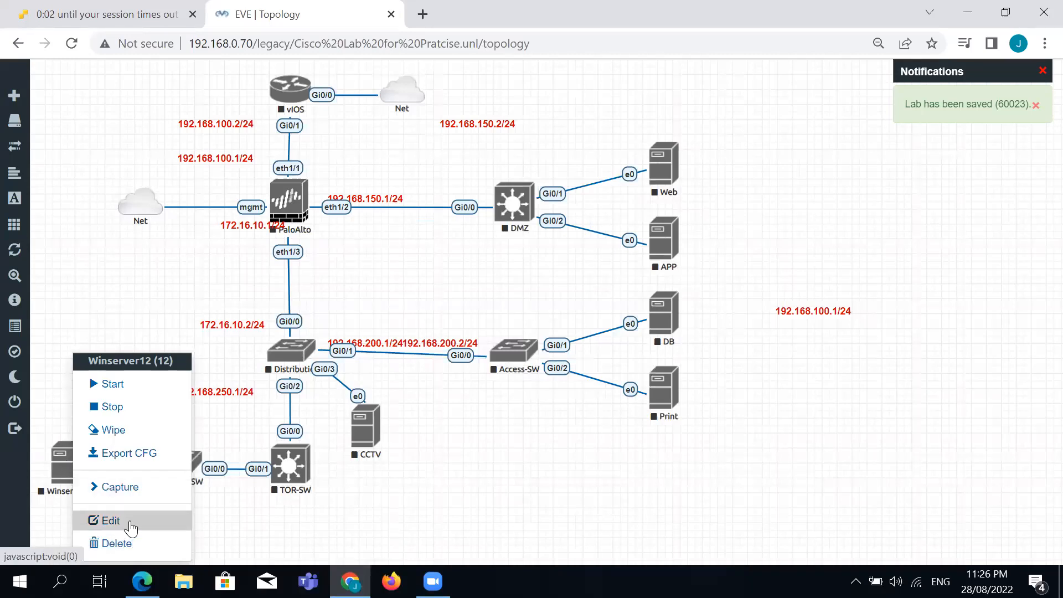
{"action": "left_click", "coordinate": [131, 528]}
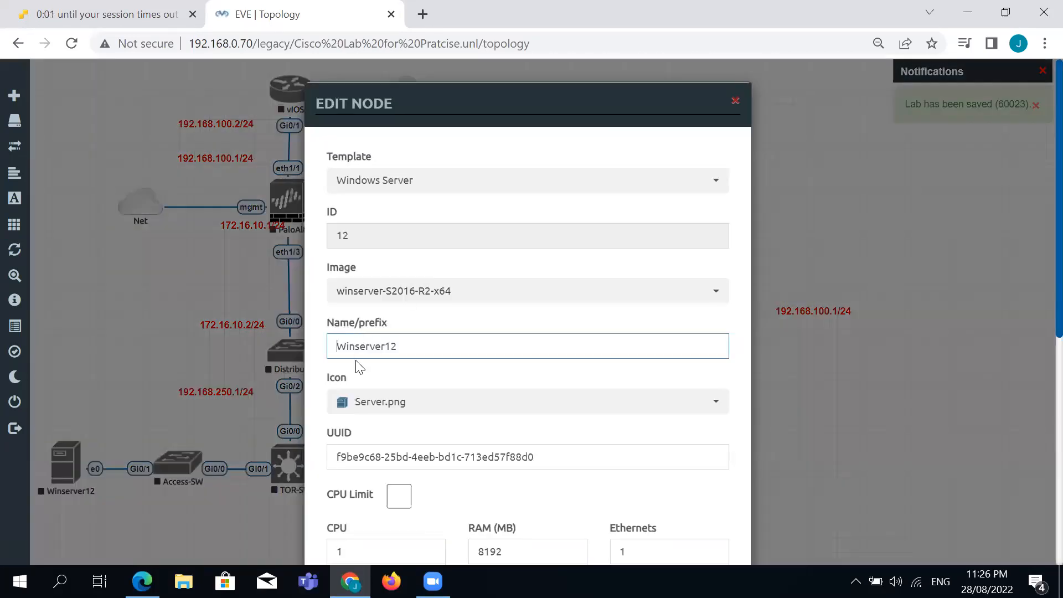
{"action": "double_click", "coordinate": [396, 346]}
{"action": "type", "text": "Oracle"}
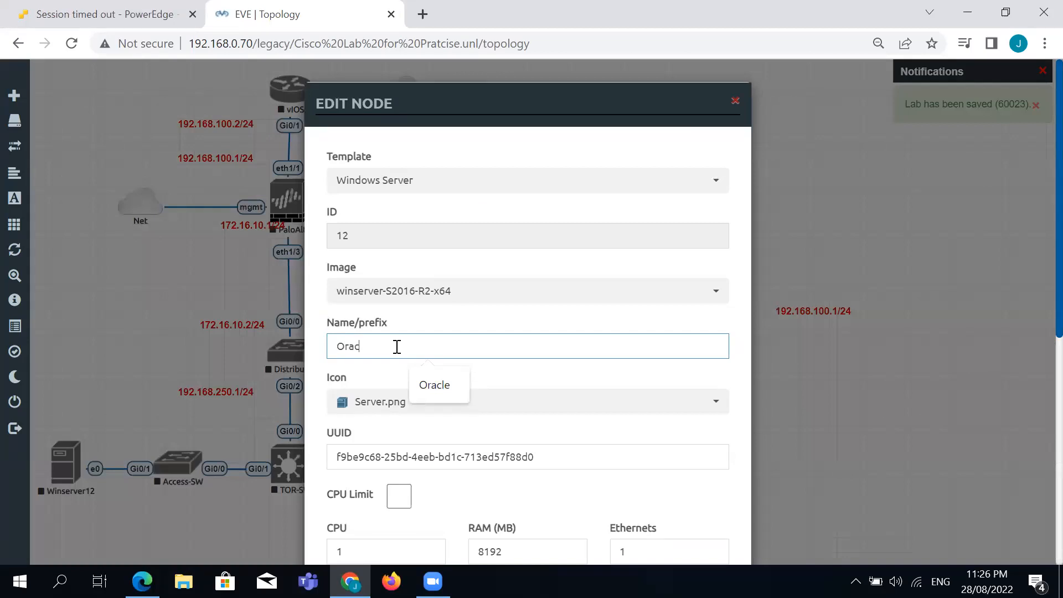
{"action": "left_click", "coordinate": [416, 372]}
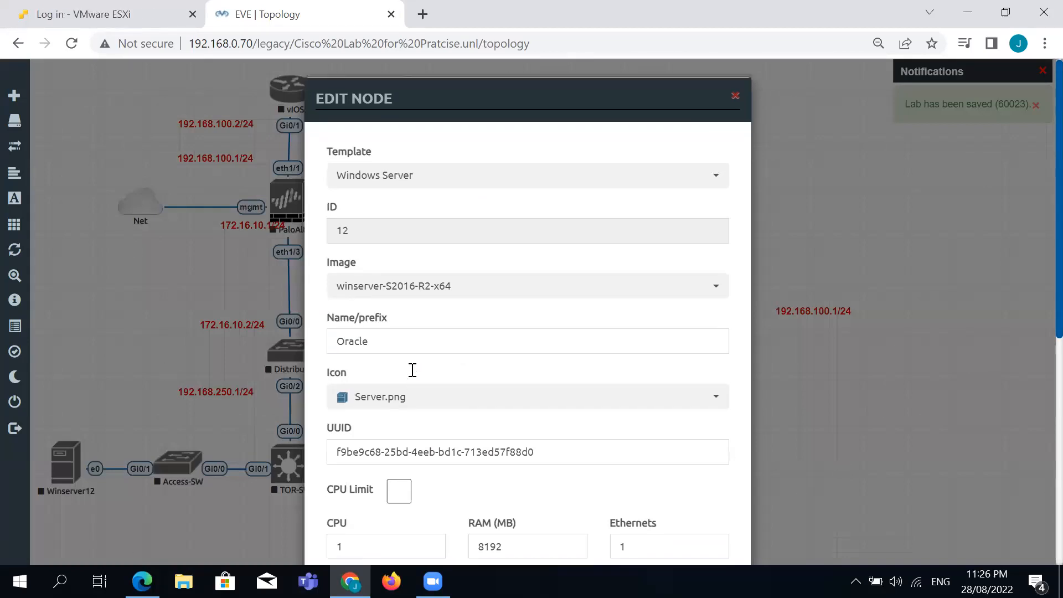
{"action": "scroll", "coordinate": [436, 527], "scroll_direction": "down", "scroll_amount": 7}
{"action": "left_click", "coordinate": [459, 524]}
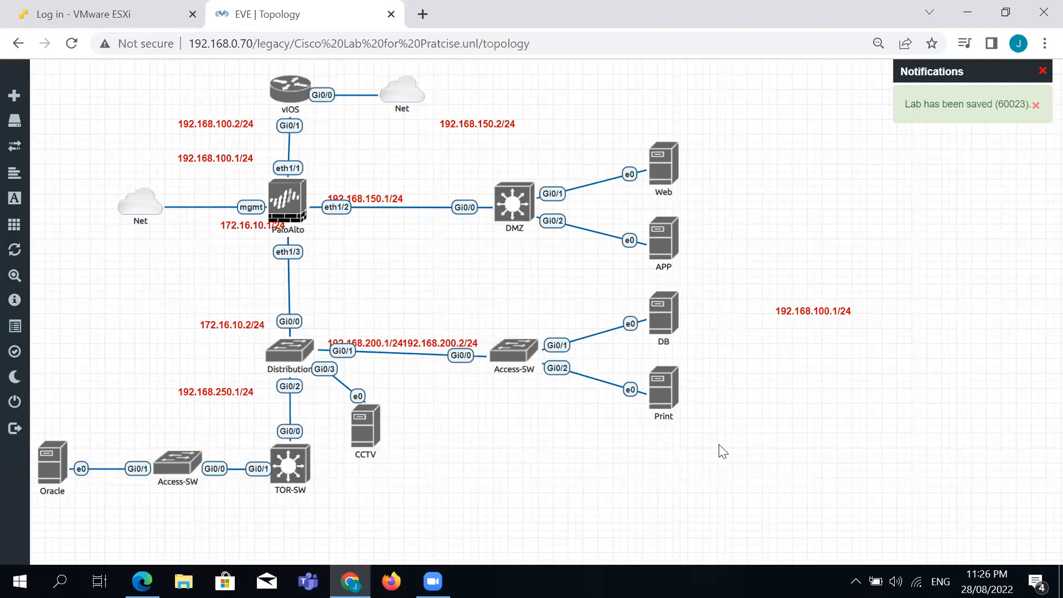
{"action": "right_click", "coordinate": [746, 367]}
Auto-align the nodes and shift vIOS and the Net cloud slightly upward.
{"action": "left_click", "coordinate": [832, 531]}
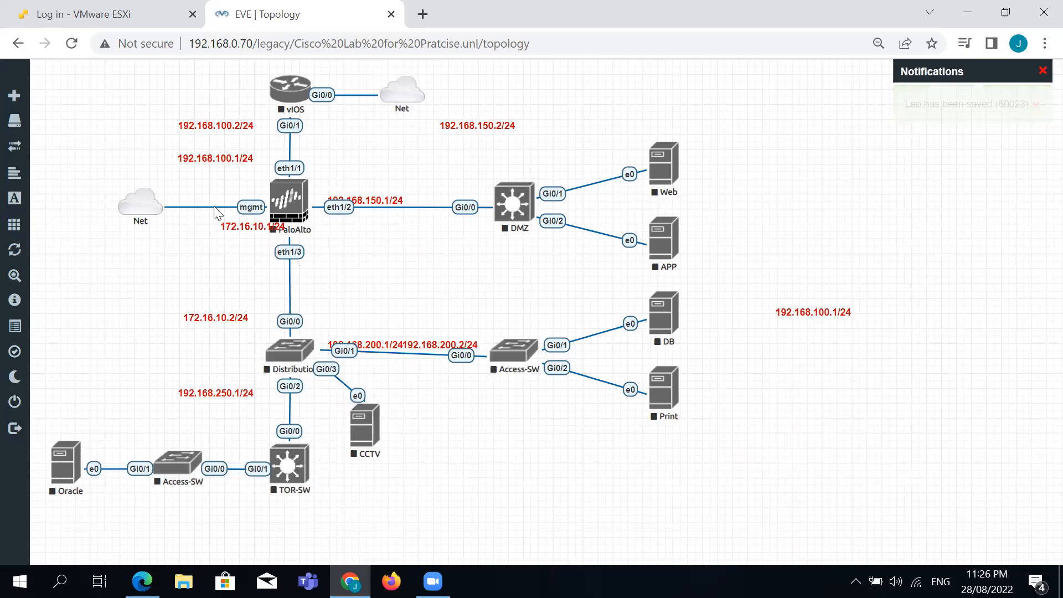
{"action": "left_click_drag", "start_coordinate": [281, 90], "coordinate": [280, 78]}
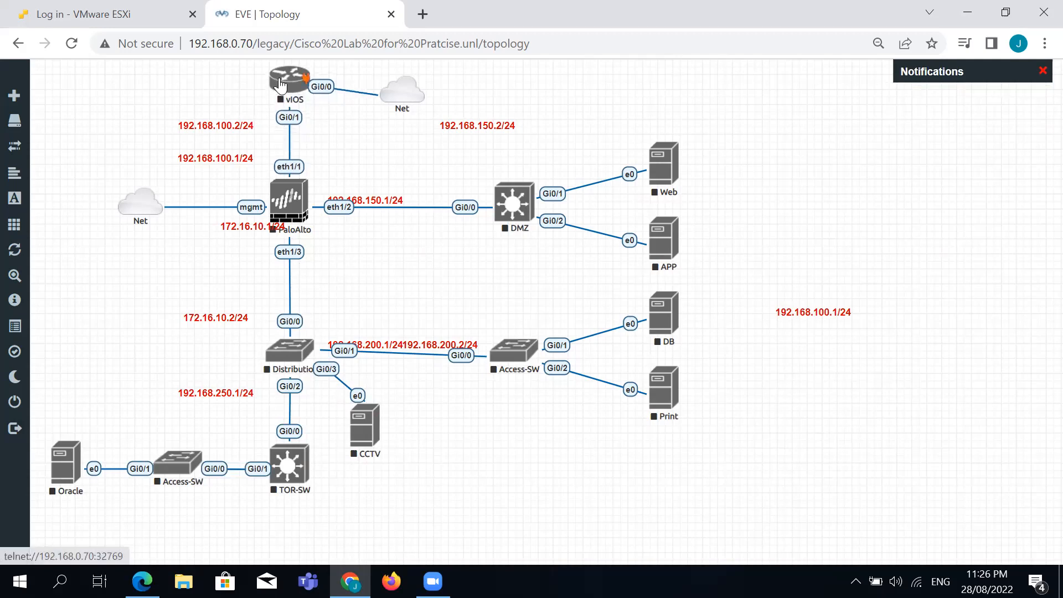
{"action": "left_click_drag", "start_coordinate": [381, 88], "coordinate": [376, 79]}
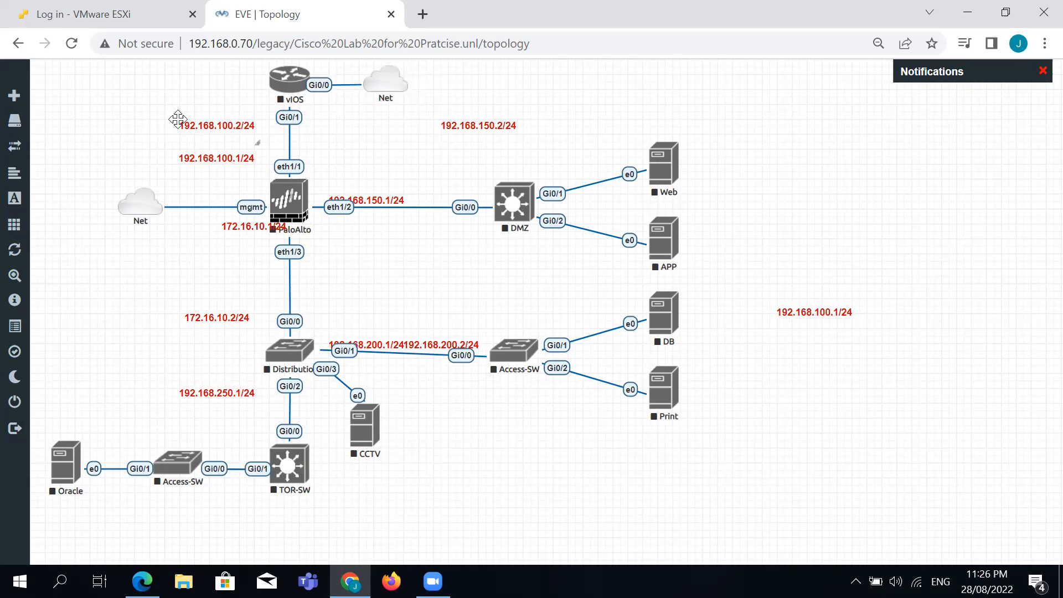
Reposition the 192.168.100.x, 172.16.10.x and 192.168.150.x labels clear of icons and links.
{"action": "left_click", "coordinate": [202, 119]}
{"action": "left_click_drag", "start_coordinate": [202, 119], "coordinate": [230, 114]}
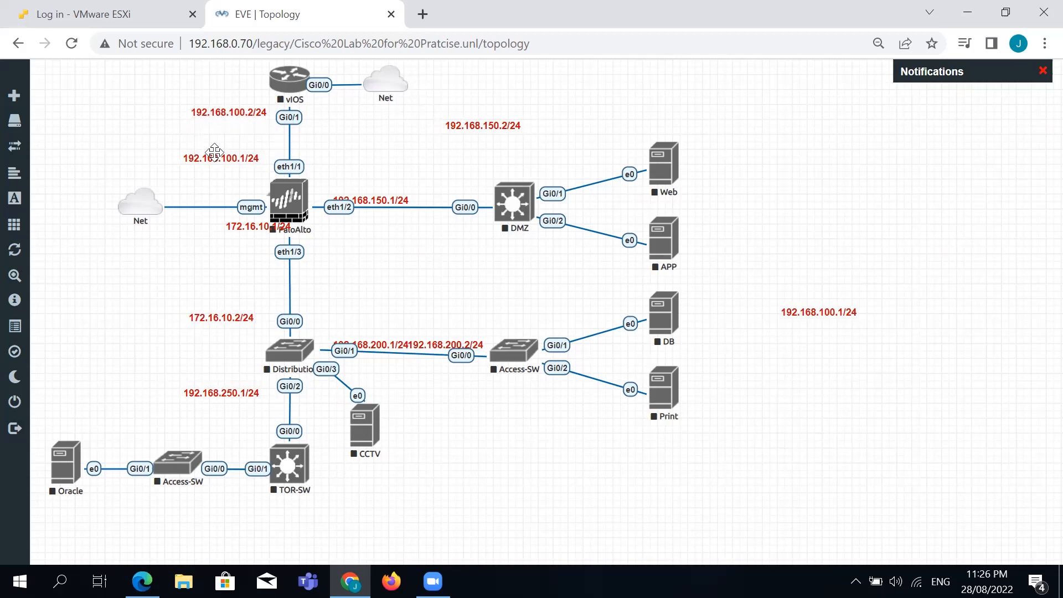
{"action": "left_click_drag", "start_coordinate": [213, 157], "coordinate": [224, 159]}
{"action": "left_click_drag", "start_coordinate": [242, 226], "coordinate": [226, 243]}
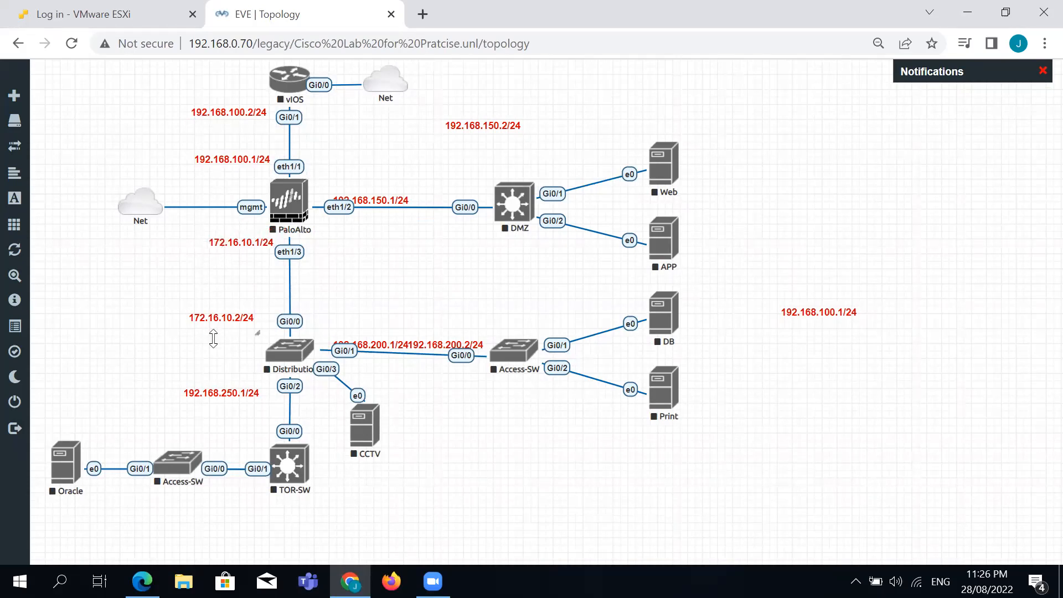
{"action": "left_click_drag", "start_coordinate": [217, 326], "coordinate": [232, 329]}
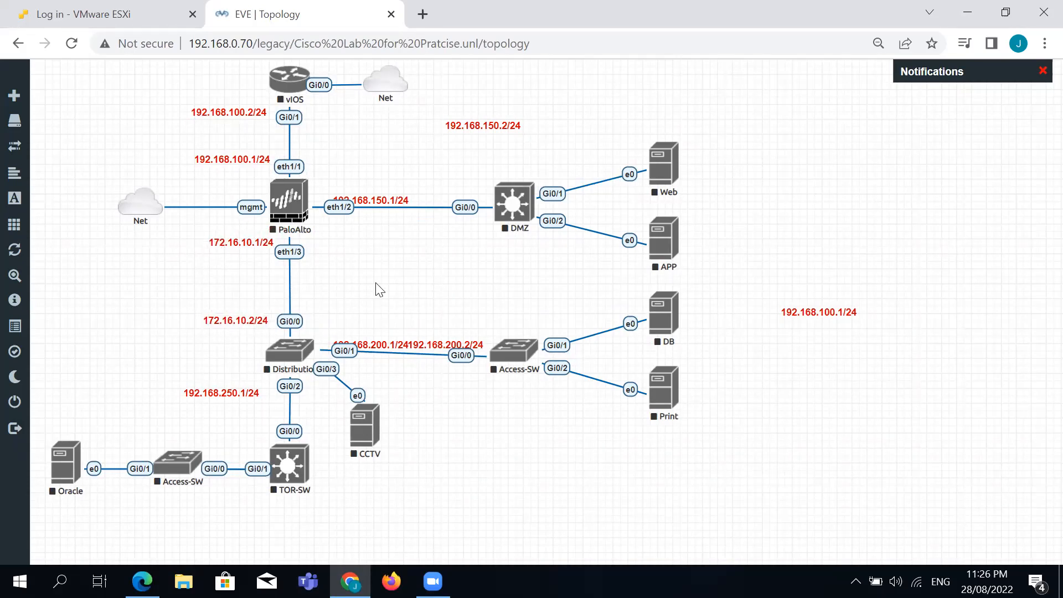
{"action": "left_click_drag", "start_coordinate": [381, 202], "coordinate": [363, 192]}
{"action": "left_click_drag", "start_coordinate": [463, 128], "coordinate": [434, 195]}
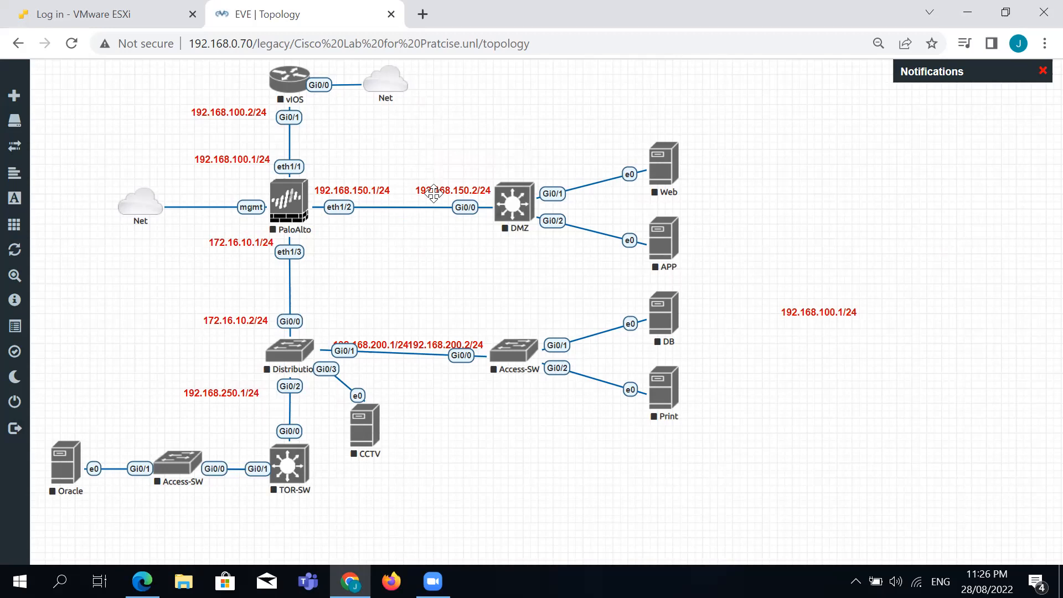
Nudge the Web, APP and Distribution nodes into place, then select and deselect CCTV.
{"action": "left_click_drag", "start_coordinate": [664, 169], "coordinate": [658, 164]}
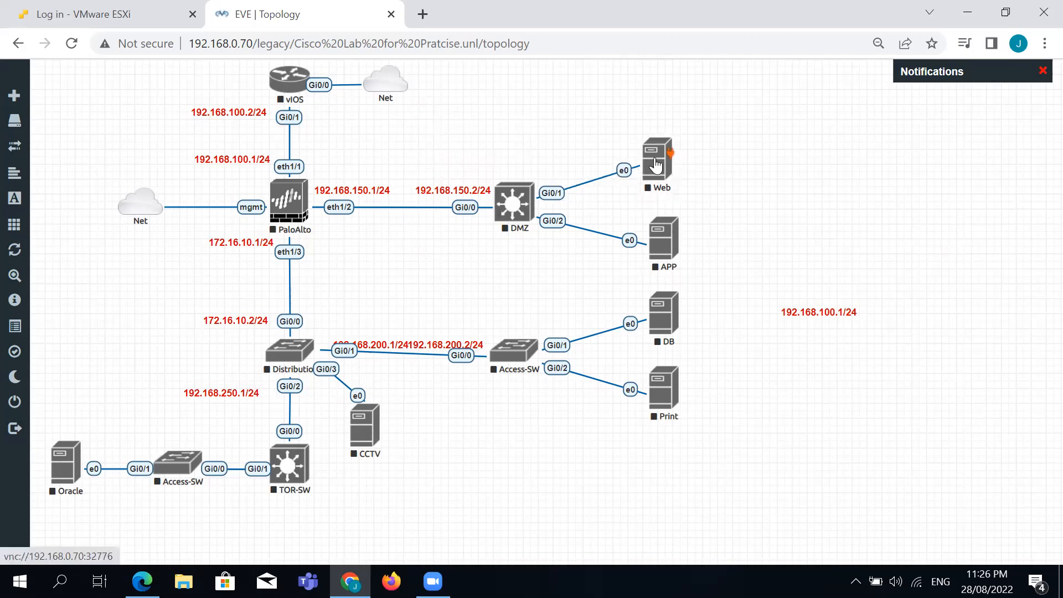
{"action": "left_click_drag", "start_coordinate": [661, 237], "coordinate": [660, 232]}
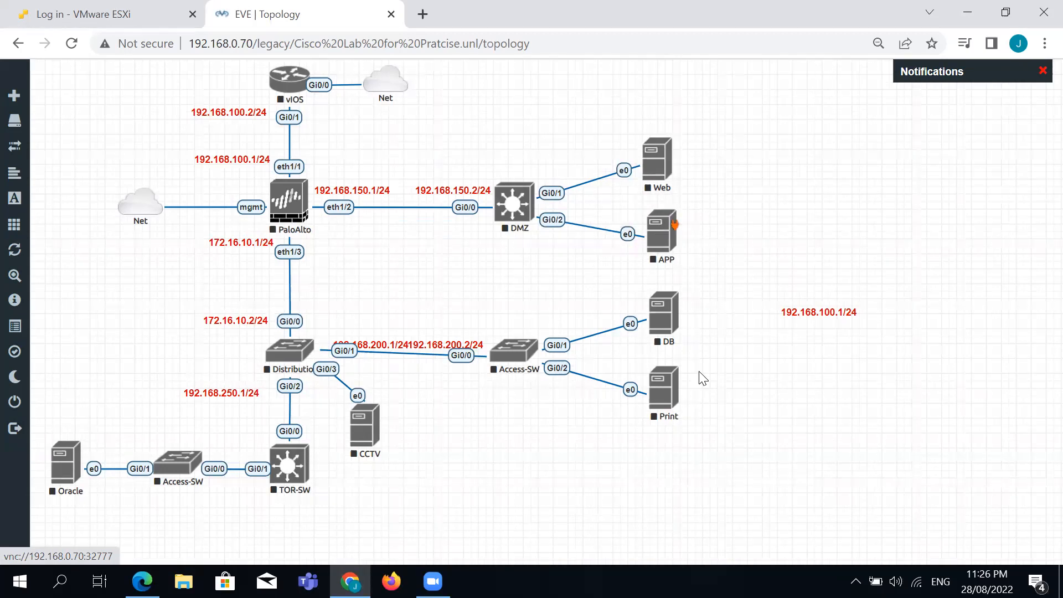
{"action": "left_click_drag", "start_coordinate": [290, 359], "coordinate": [290, 366]}
{"action": "left_click", "coordinate": [371, 435]}
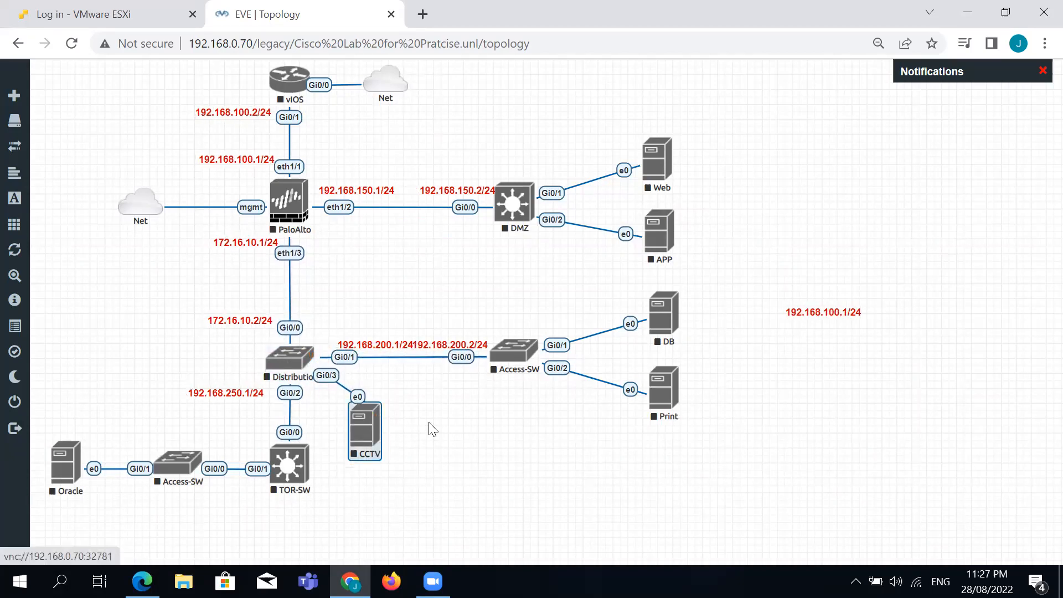
{"action": "left_click_drag", "start_coordinate": [365, 429], "coordinate": [395, 444]}
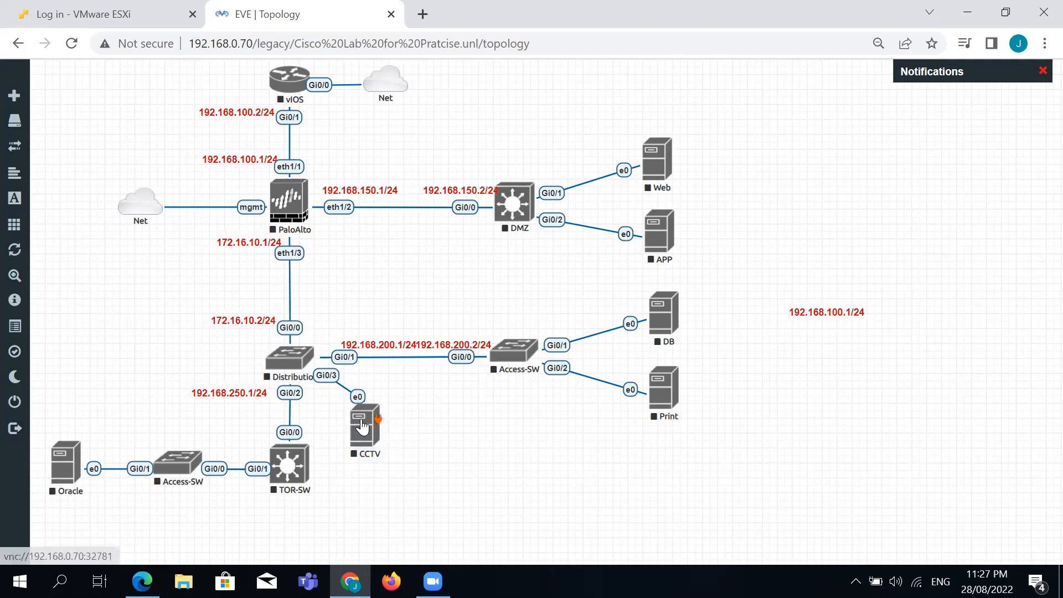
{"action": "left_click", "coordinate": [401, 441]}
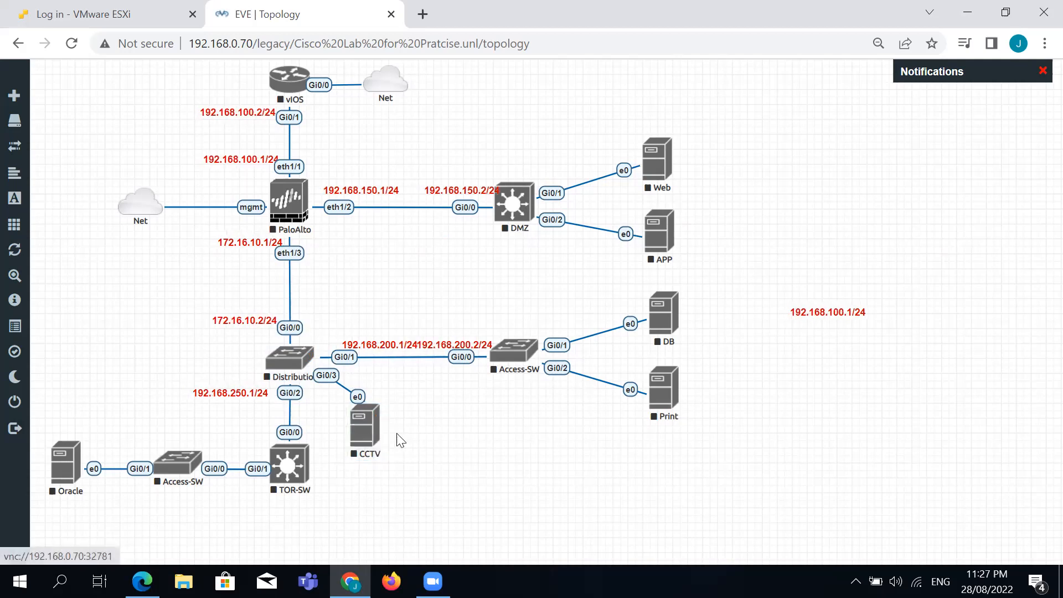
Add a red-font 10.10.10.2/24 text label to the right of the CCTV server.
{"action": "right_click", "coordinate": [454, 434]}
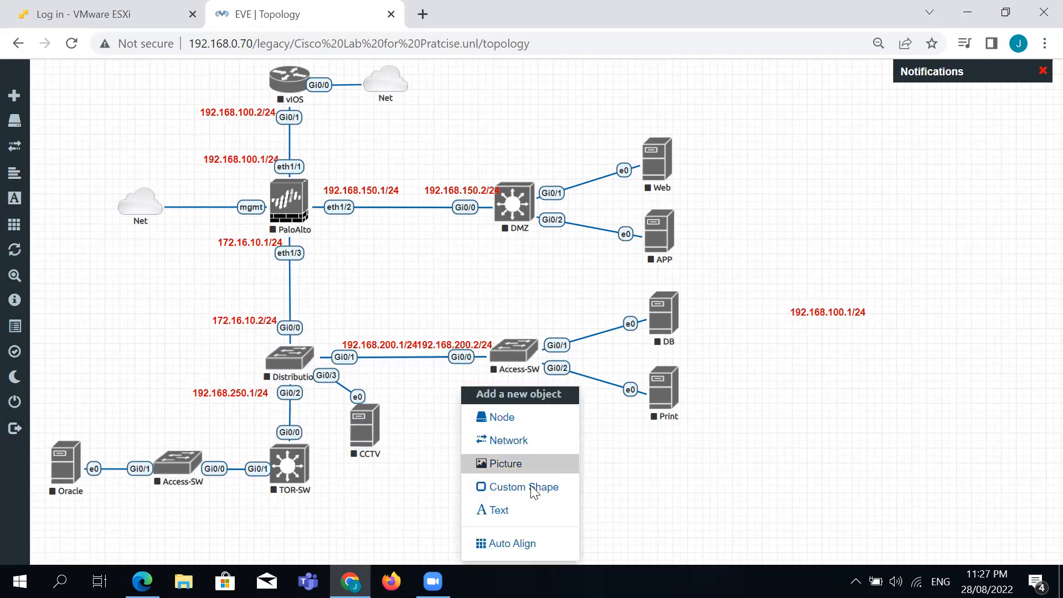
{"action": "left_click", "coordinate": [497, 510]}
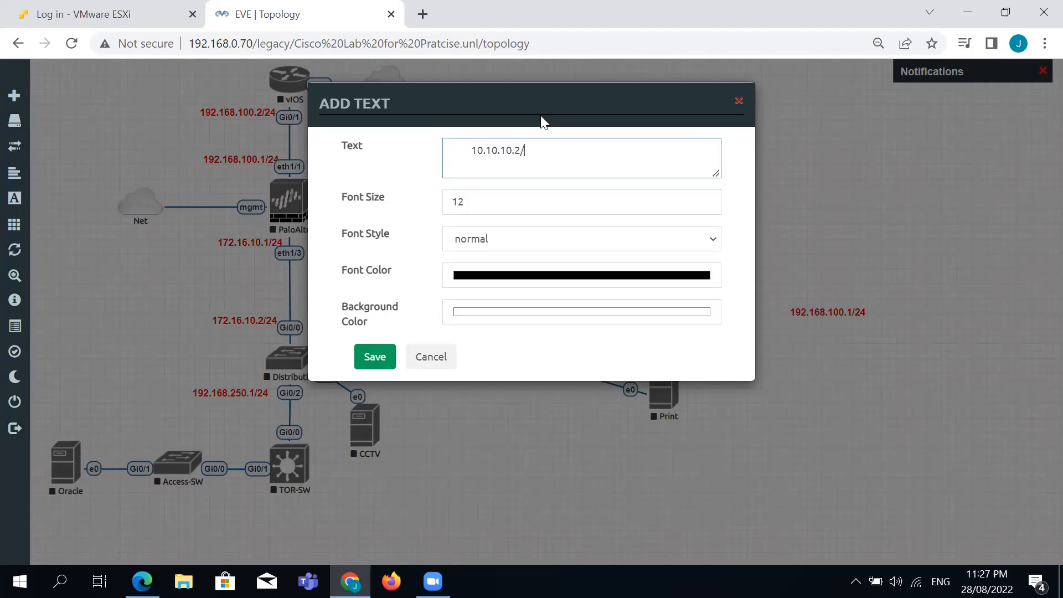
{"action": "left_click", "coordinate": [558, 271]}
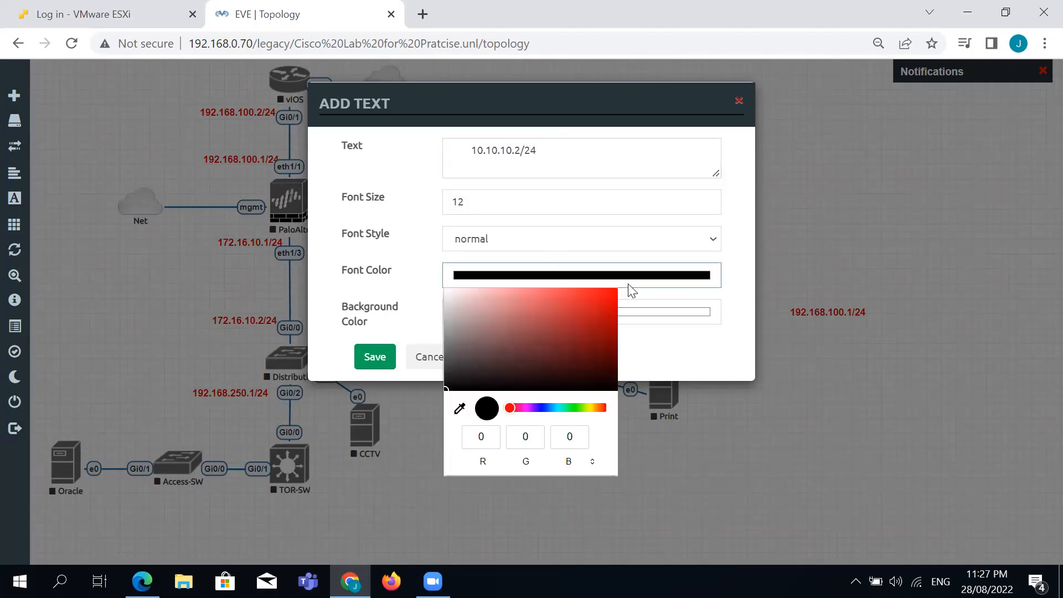
{"action": "left_click", "coordinate": [589, 302]}
{"action": "left_click", "coordinate": [698, 358]}
{"action": "left_click", "coordinate": [374, 358]}
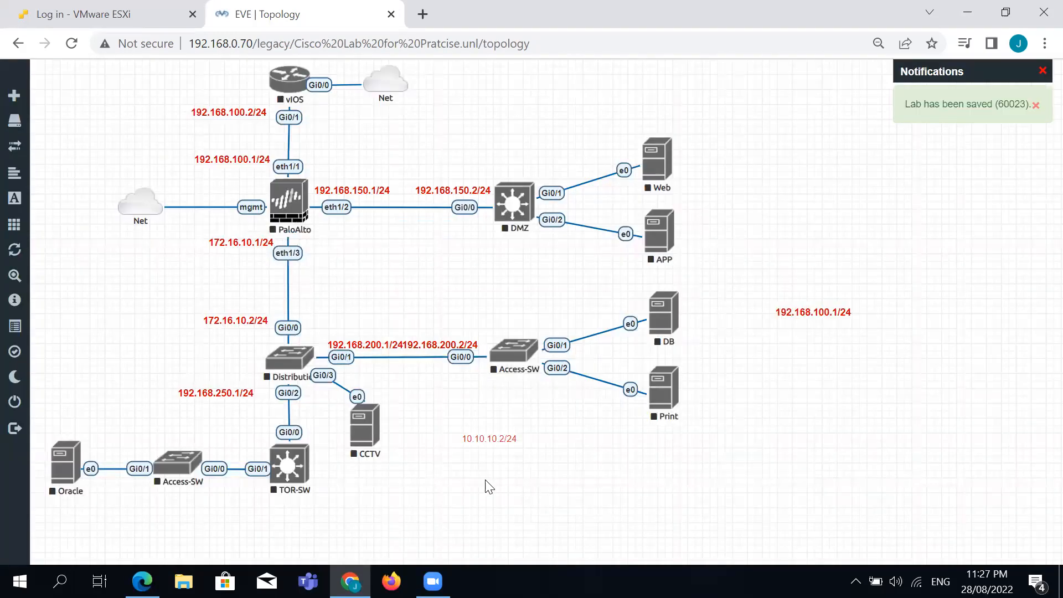
Make the 10.10.10.2/24 label bold red and enlarge it beneath CCTV.
{"action": "right_click", "coordinate": [490, 441]}
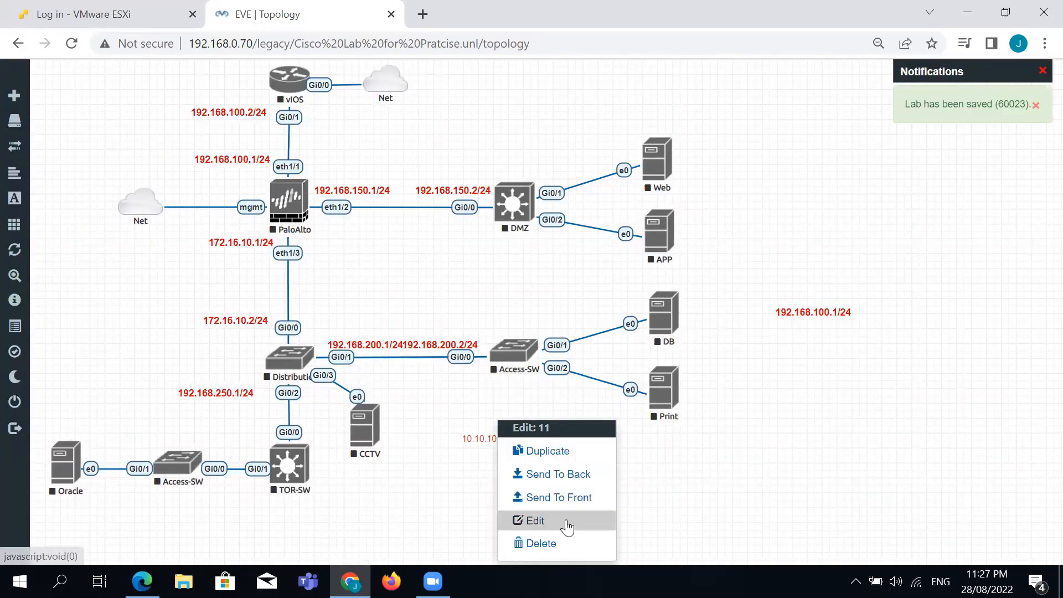
{"action": "left_click", "coordinate": [529, 517]}
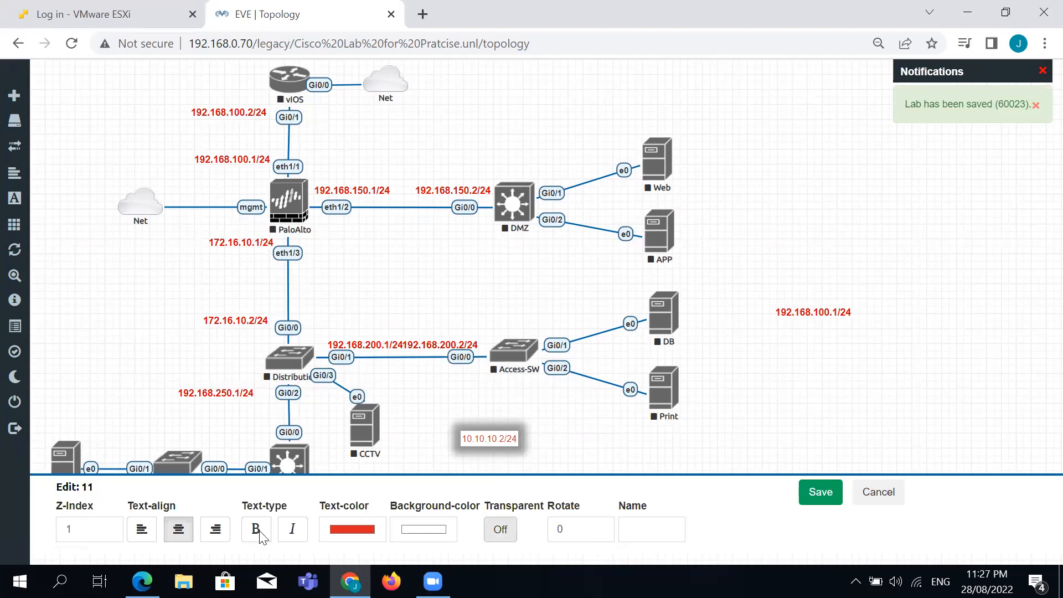
{"action": "left_click", "coordinate": [823, 495]}
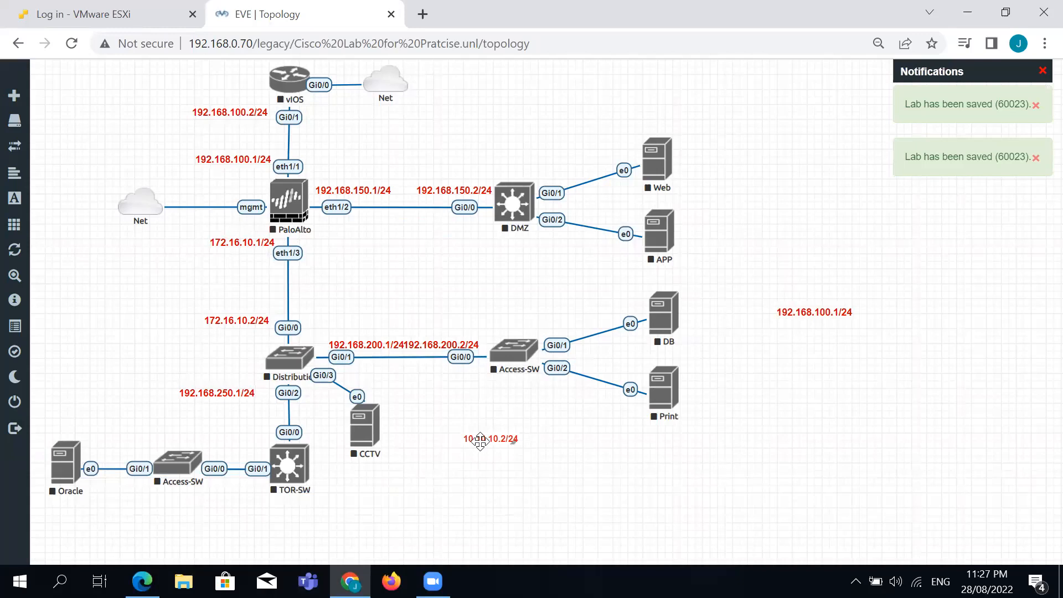
{"action": "left_click_drag", "start_coordinate": [515, 441], "coordinate": [376, 475]}
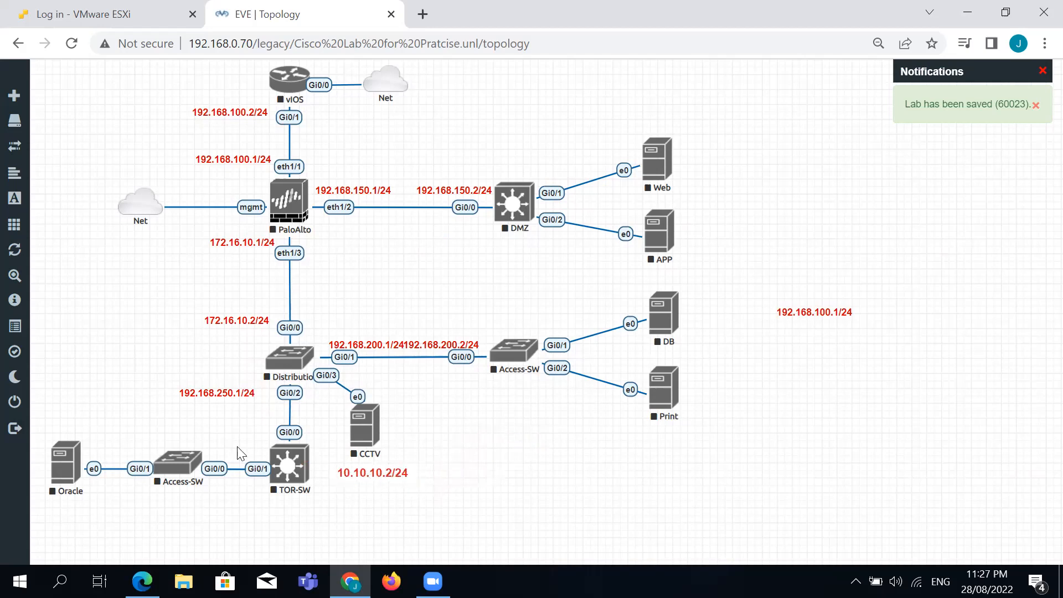
Fine-tune the positions of the 192.168.250.1/24 label and the Access-SW node.
{"action": "mouse_move", "coordinate": [218, 394]}
{"action": "left_mouse_down"}
{"action": "mouse_move", "coordinate": [215, 412]}
{"action": "mouse_move", "coordinate": [230, 402]}
{"action": "left_mouse_up"}
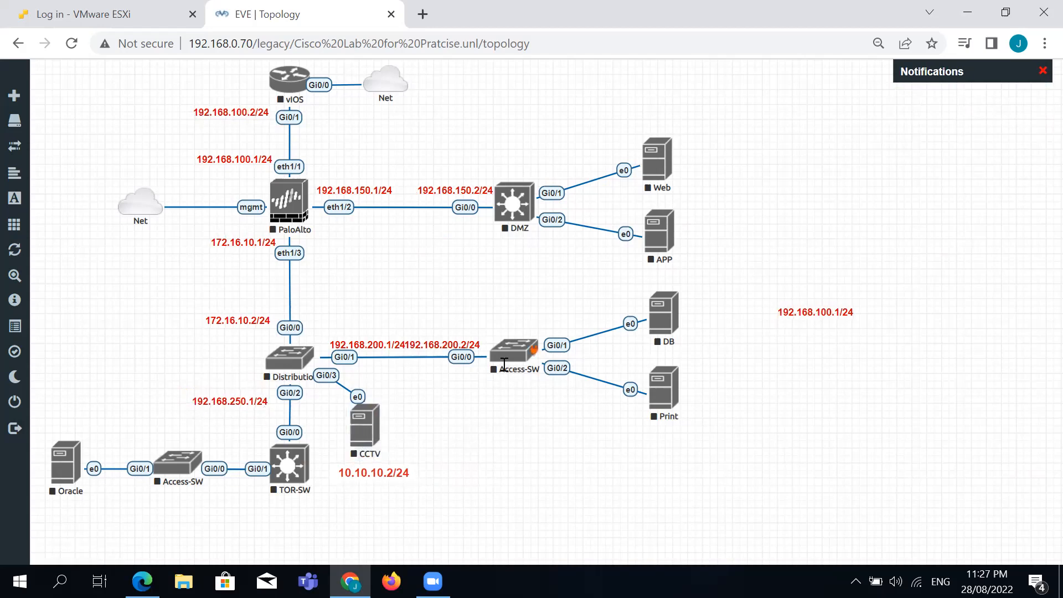
{"action": "left_click_drag", "start_coordinate": [511, 360], "coordinate": [512, 363]}
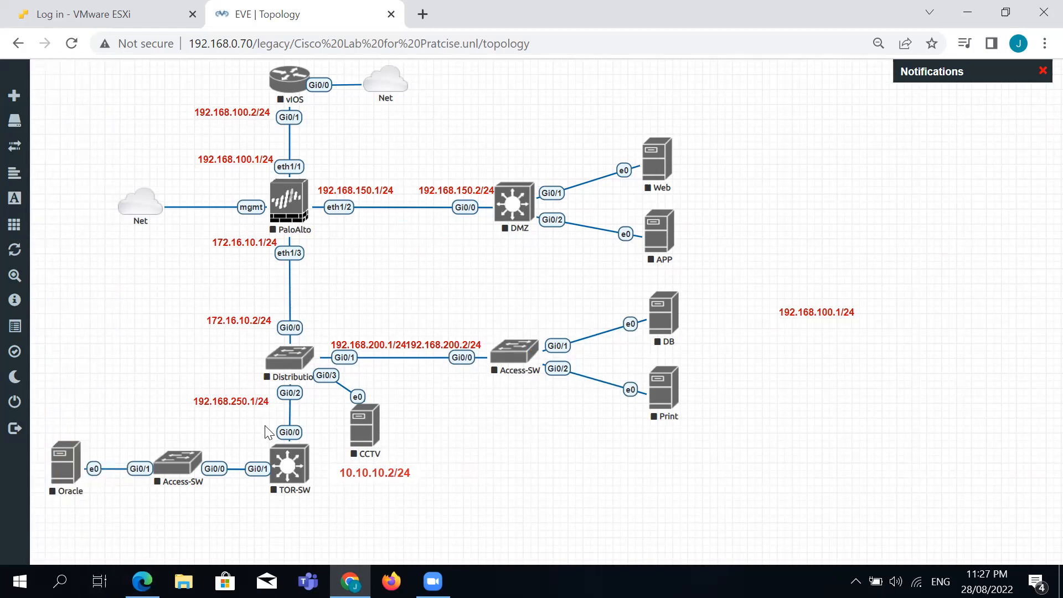
{"action": "left_click_drag", "start_coordinate": [219, 400], "coordinate": [217, 388]}
Duplicate the red 192.168.250.1/24 label and place the copy beside TOR-SW's Gi0/0 link.
{"action": "right_click", "coordinate": [226, 391]}
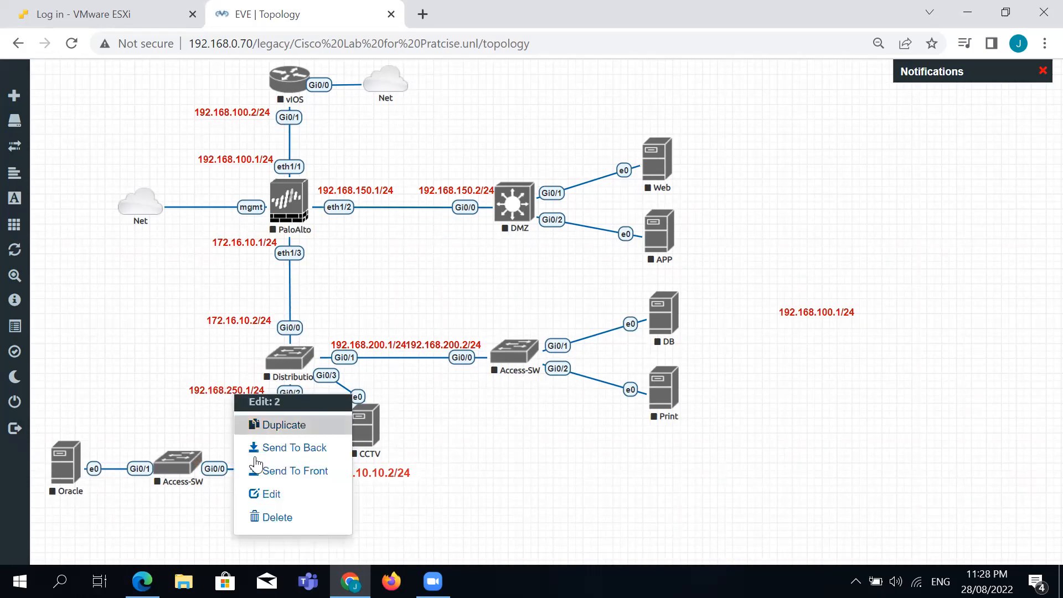
{"action": "left_click", "coordinate": [277, 424]}
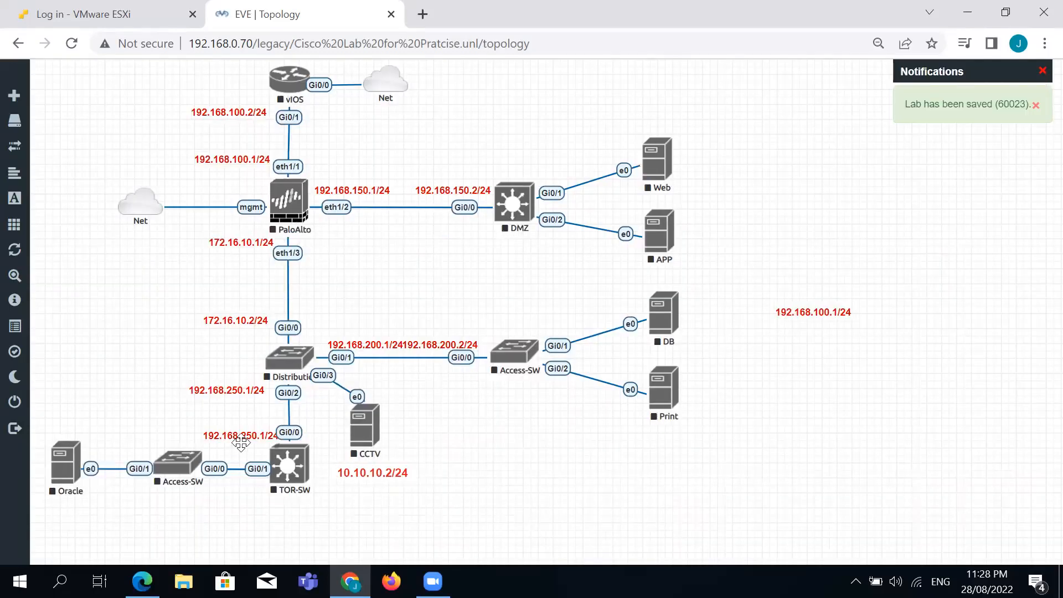
{"action": "left_click_drag", "start_coordinate": [239, 442], "coordinate": [231, 432]}
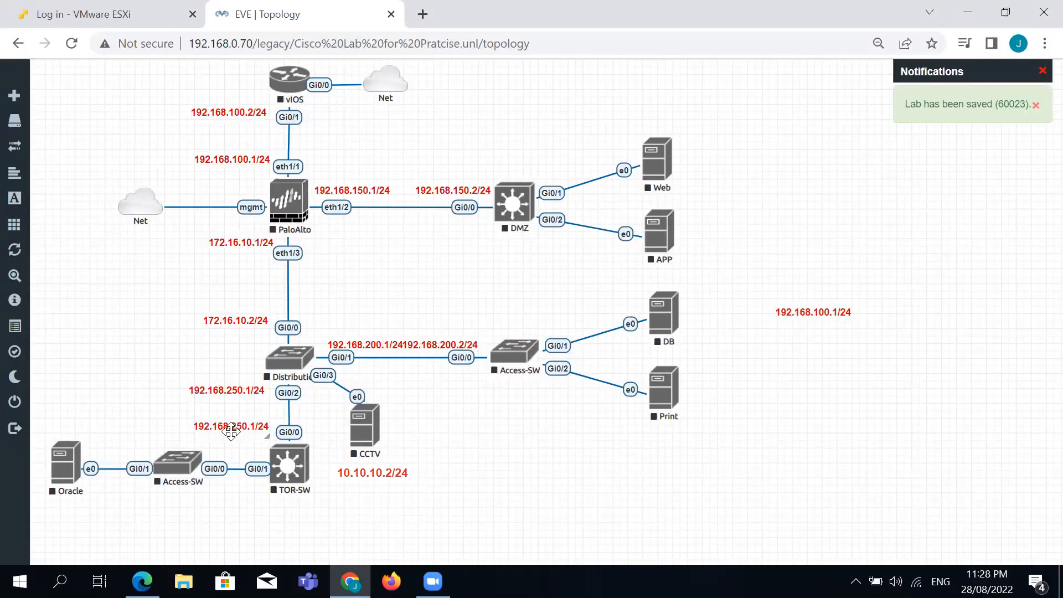
Change the copy's text to 192.168.250.2/24, then separate the overlapping 192.168.200.1/24 and 192.168.200.2/24 labels.
{"action": "right_click", "coordinate": [230, 432]}
{"action": "left_click", "coordinate": [268, 519]}
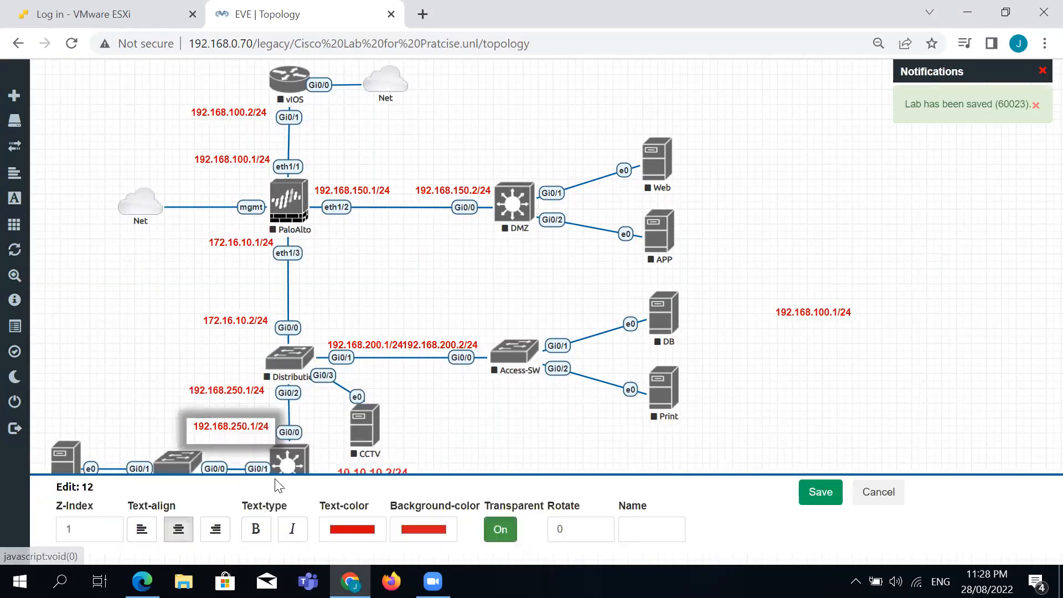
{"action": "double_click", "coordinate": [254, 431]}
{"action": "key", "text": "Right"}
{"action": "key", "text": "Right"}
{"action": "key", "text": "BackSpace"}
{"action": "type", "text": "2"}
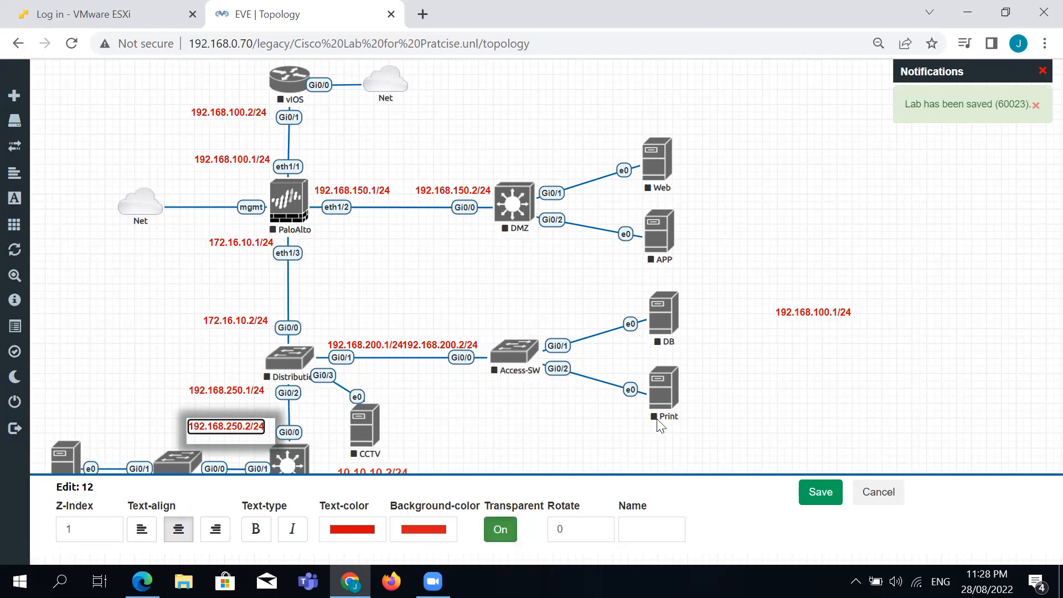
{"action": "left_click", "coordinate": [822, 495]}
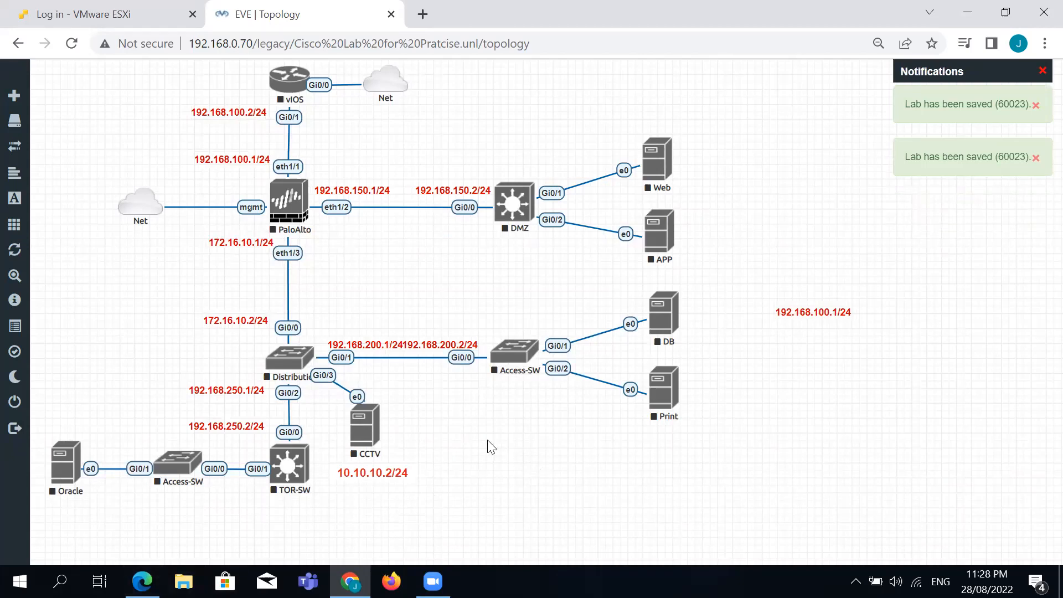
{"action": "left_click_drag", "start_coordinate": [440, 340], "coordinate": [454, 336]}
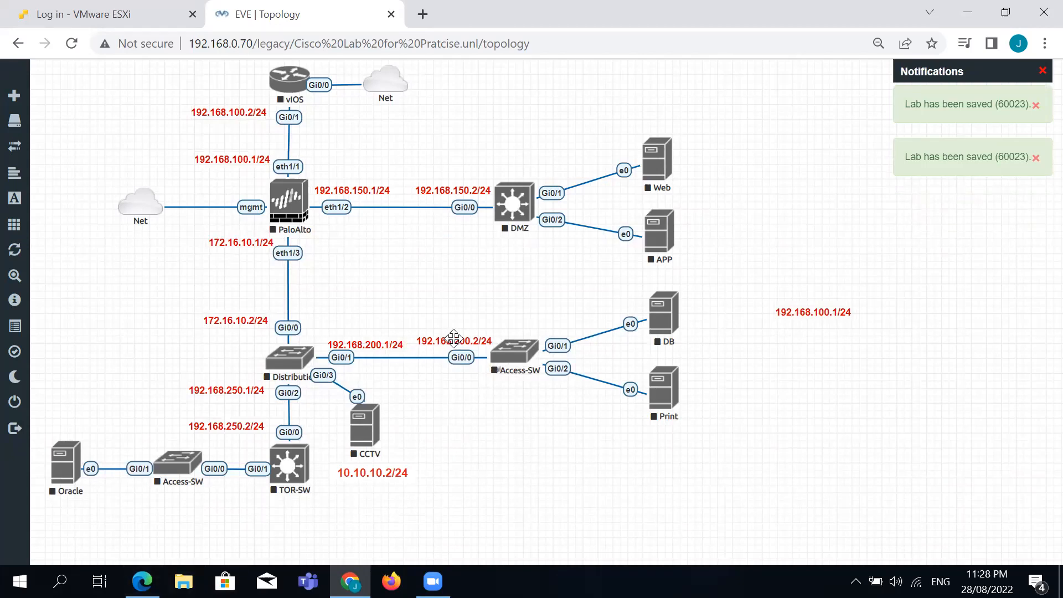
{"action": "left_click_drag", "start_coordinate": [376, 342], "coordinate": [373, 337]}
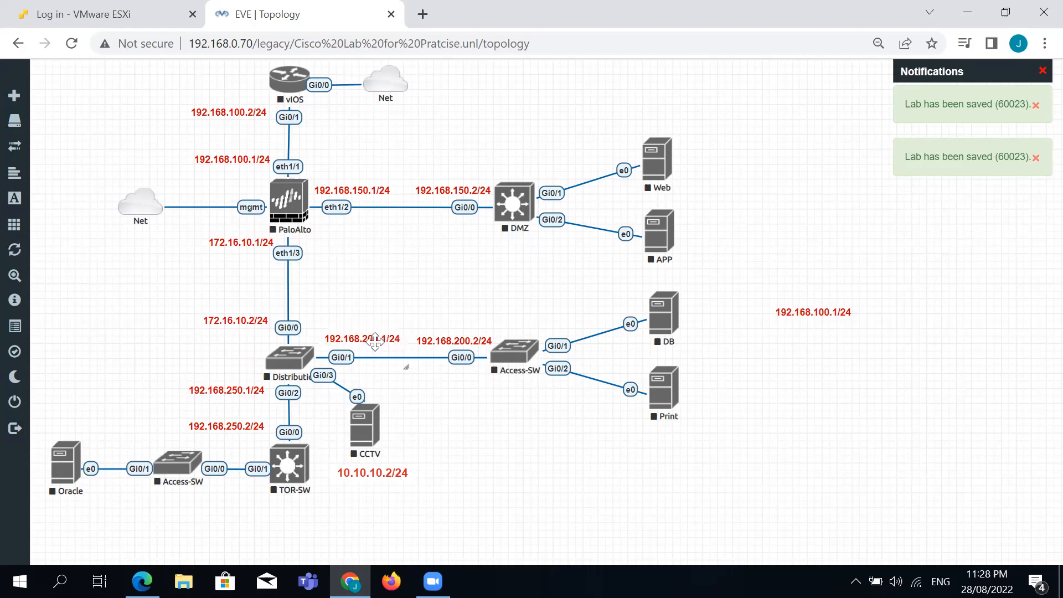